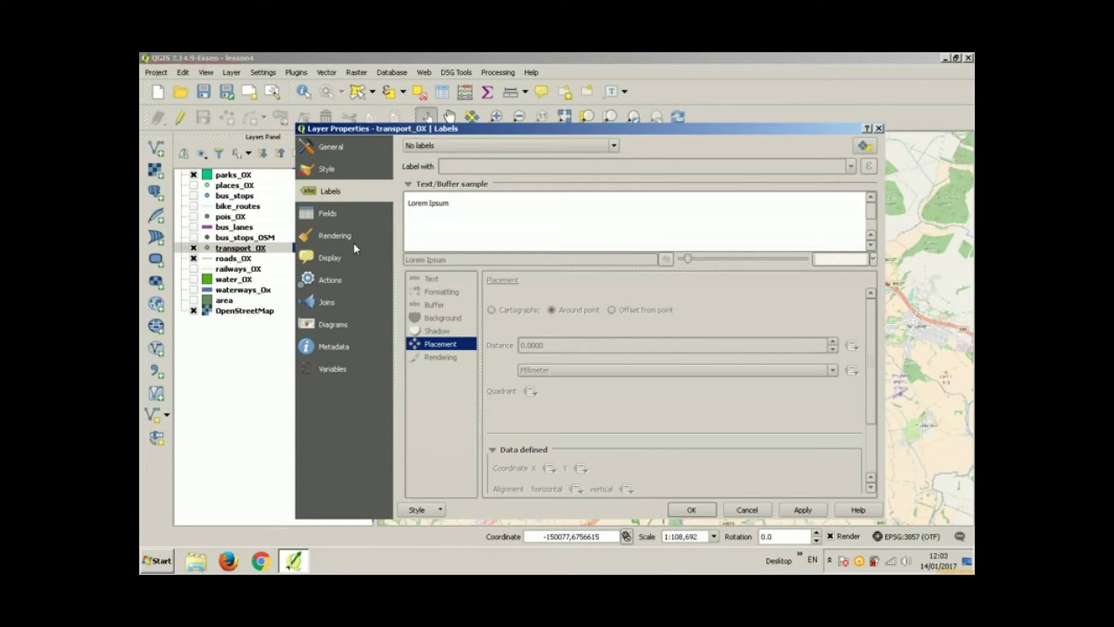
Step: Style the transport_OX layer as Categorized on the fclass column and classify its values
click(343, 166)
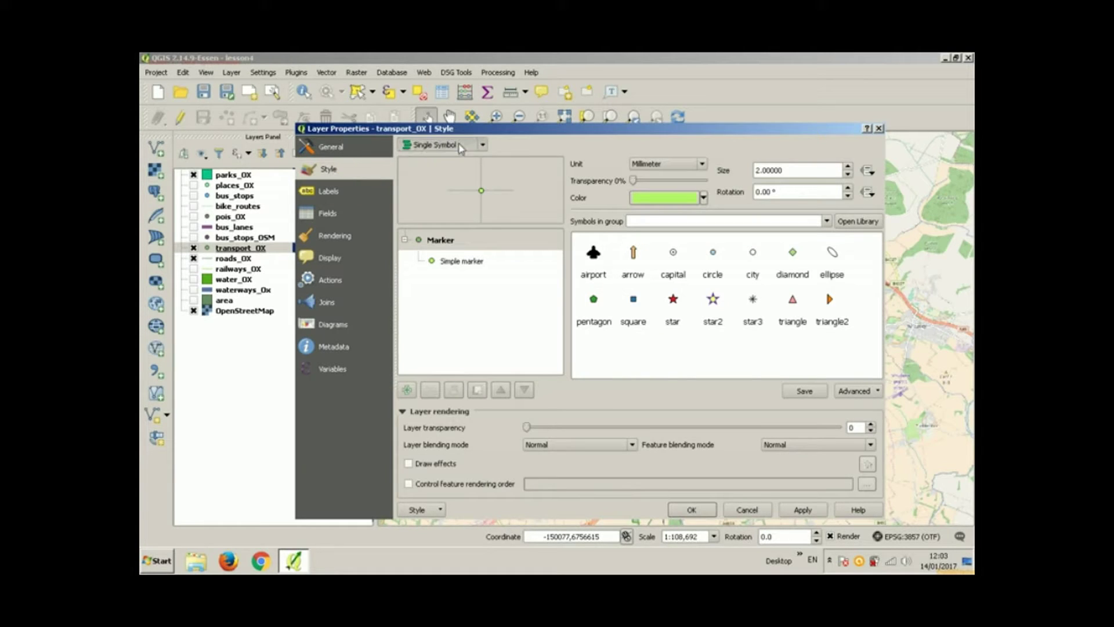
click(458, 145)
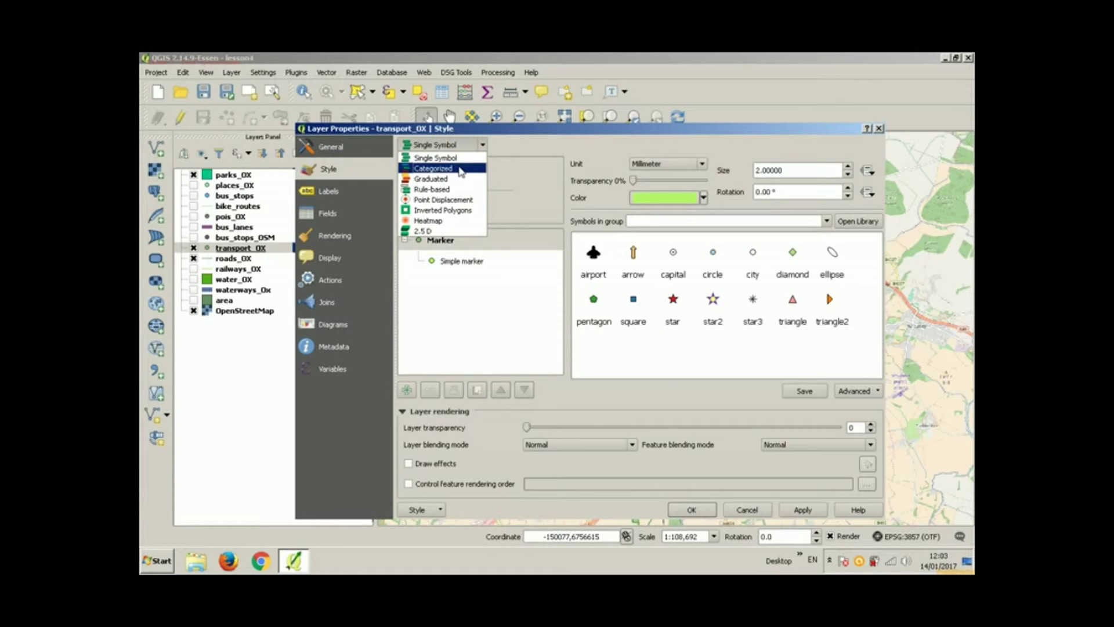
click(460, 169)
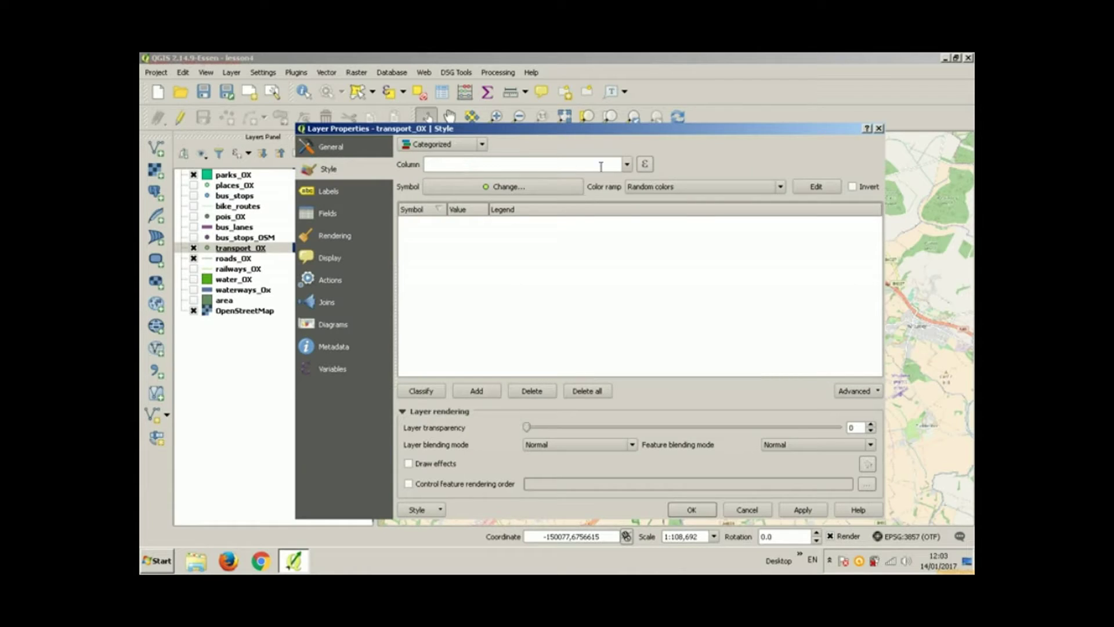
click(627, 164)
click(597, 200)
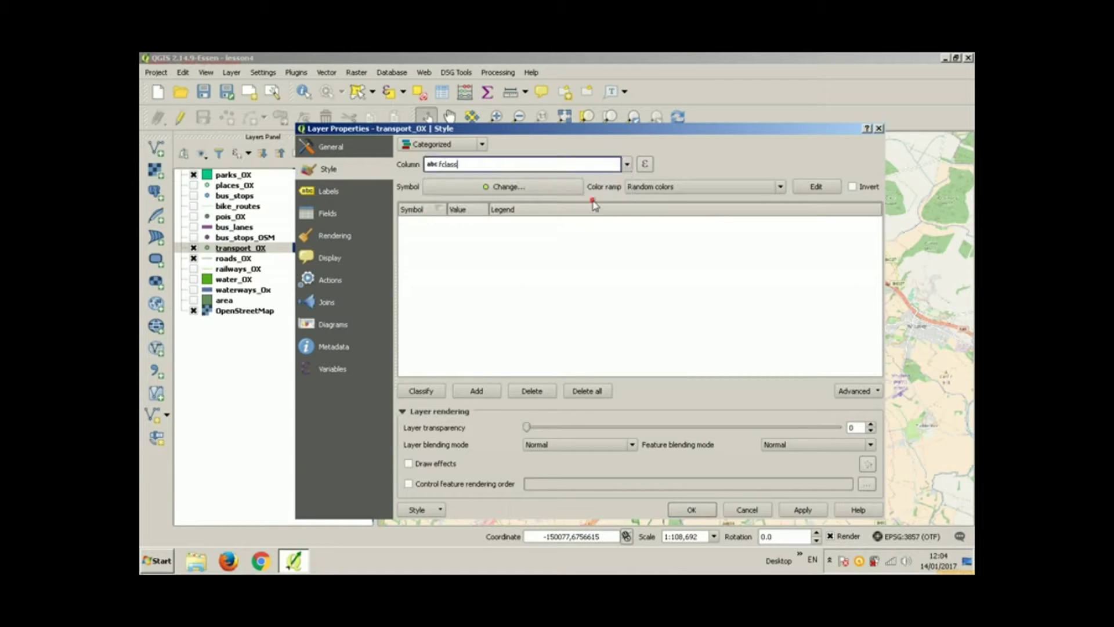
click(431, 394)
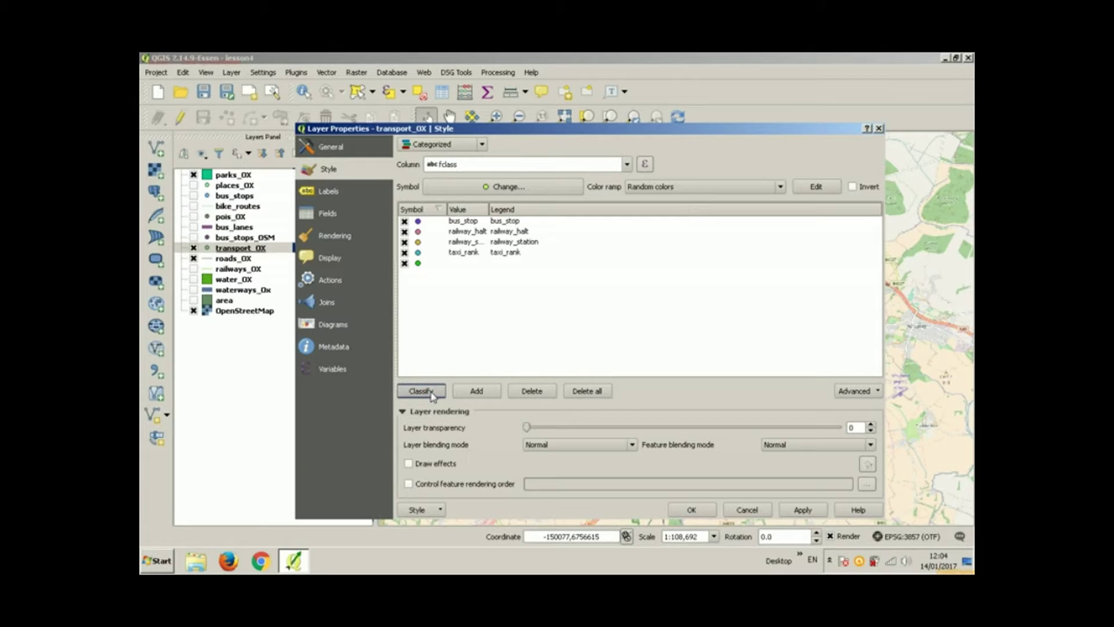
Step: Delete every category except bus_stop from the transport_OX classification and confirm the style
click(449, 264)
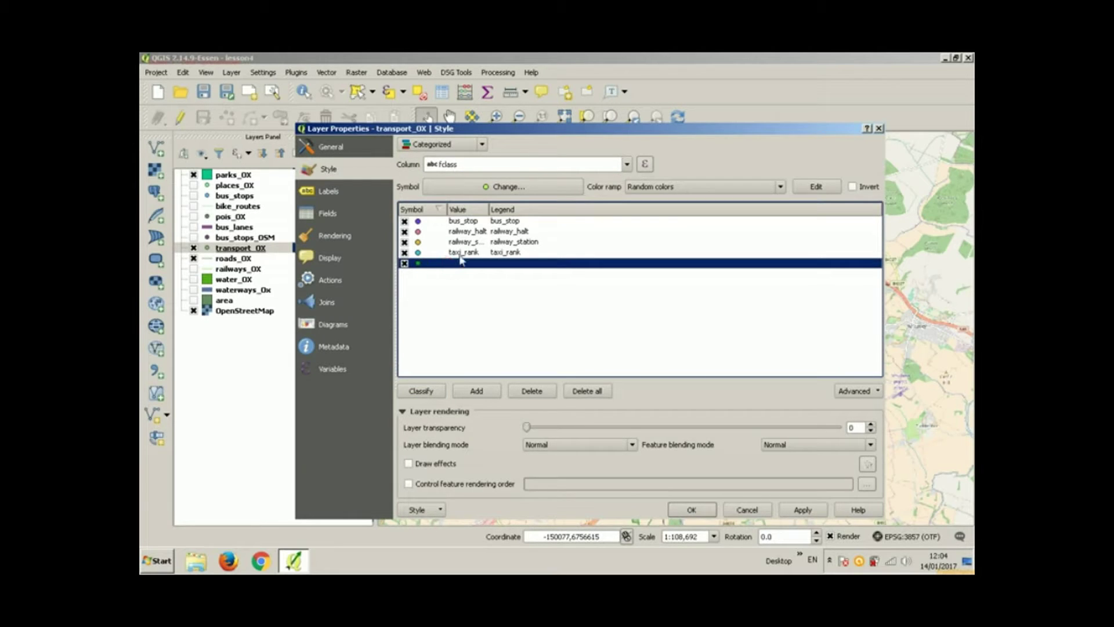
shift+click(466, 232)
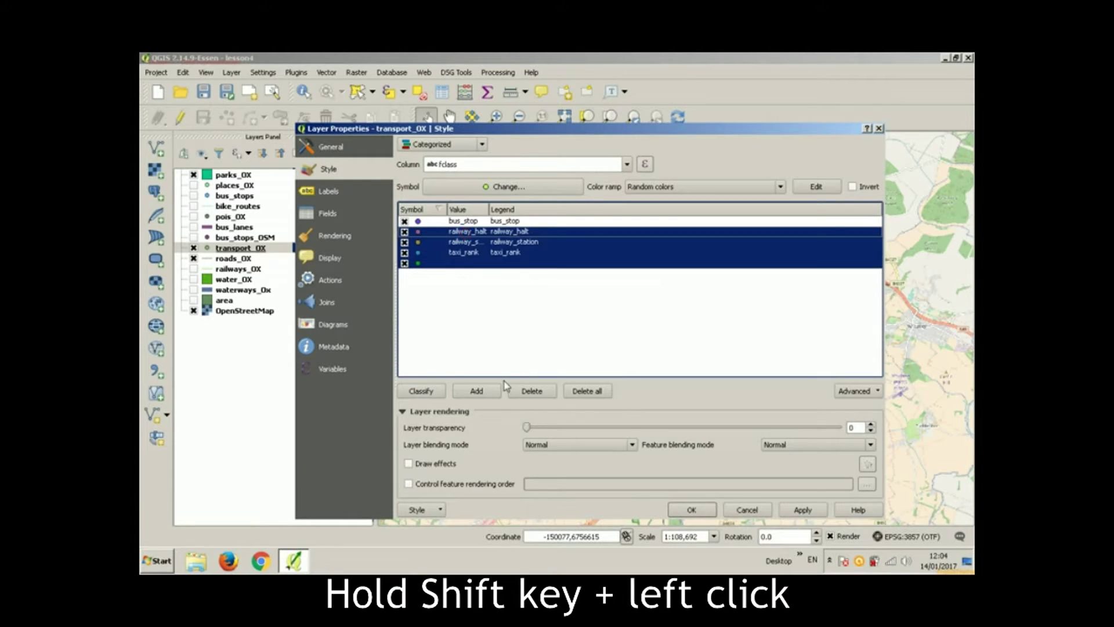
click(532, 390)
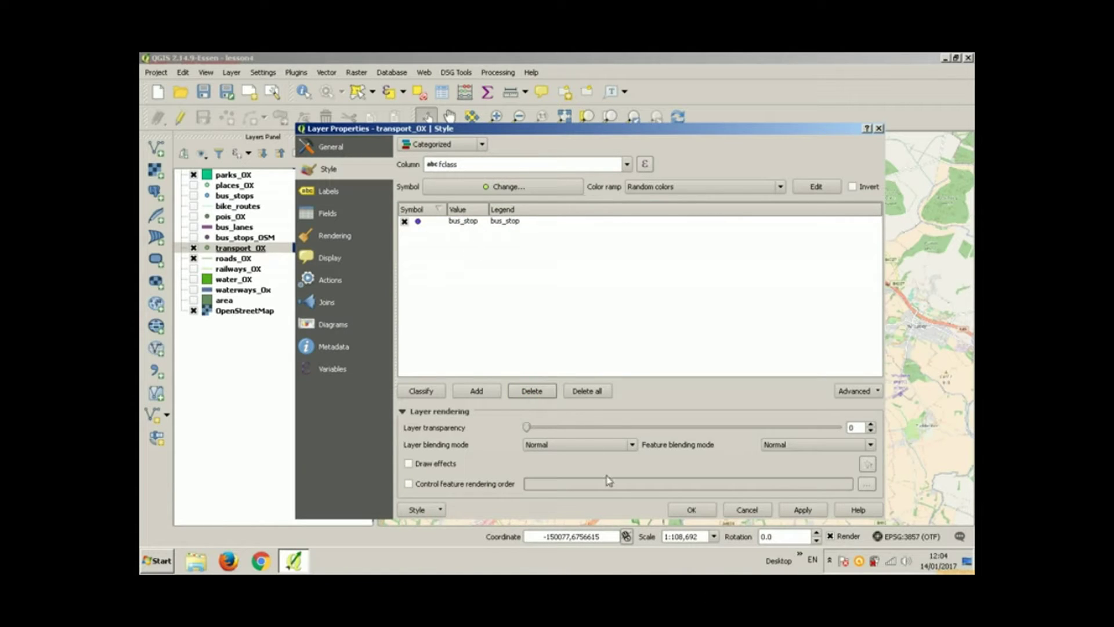
click(682, 511)
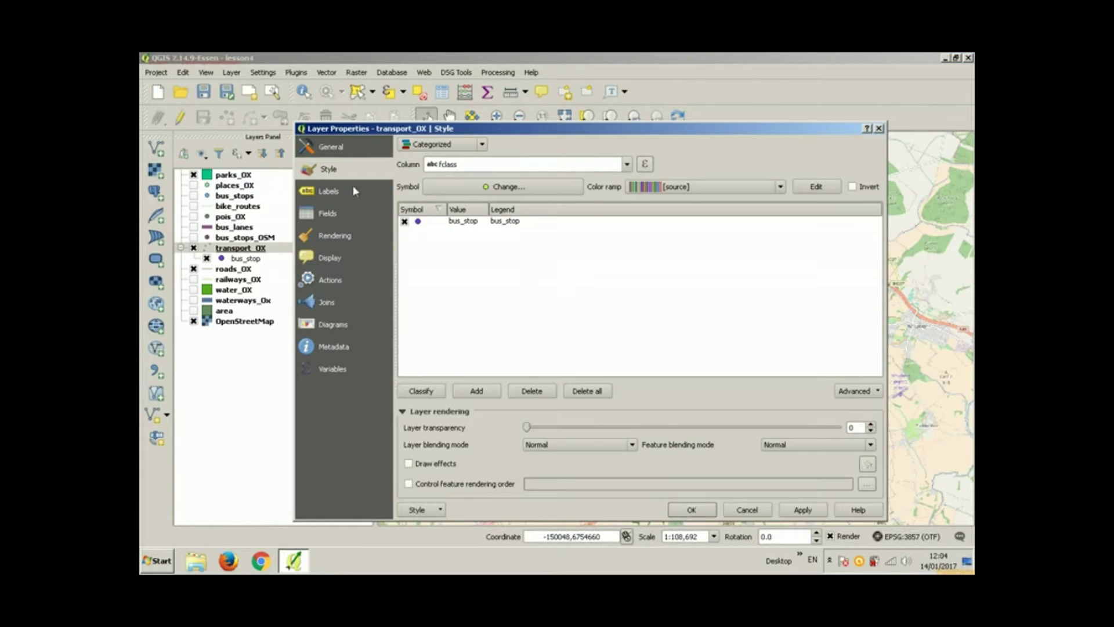
Step: Turn on labels for the transport_OX layer using the name field and confirm
click(331, 191)
click(452, 149)
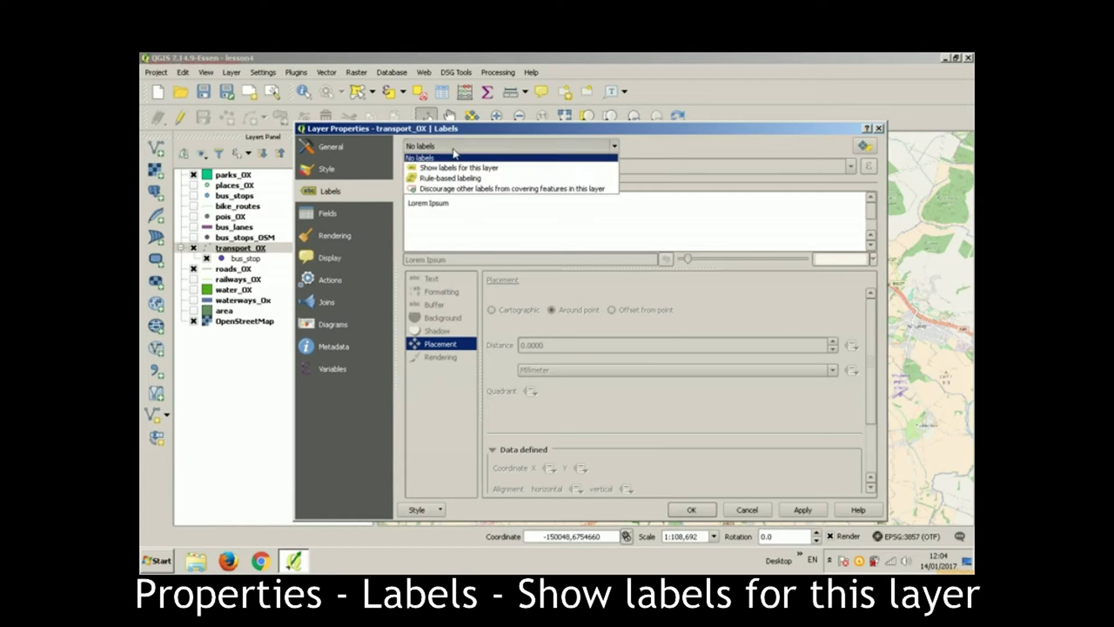
click(457, 167)
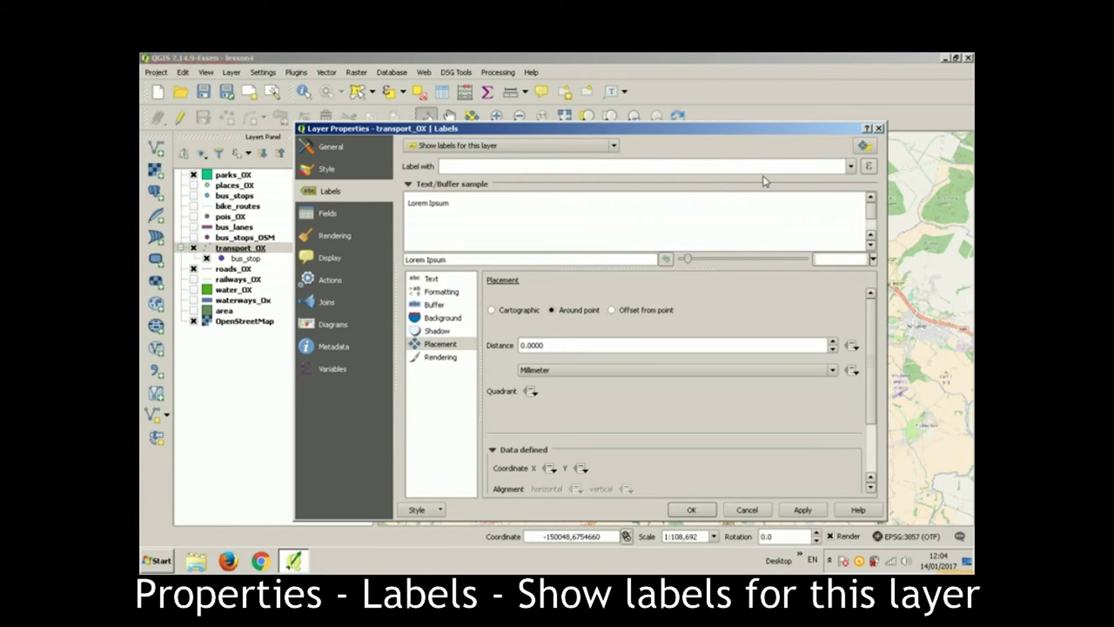
click(850, 167)
click(815, 212)
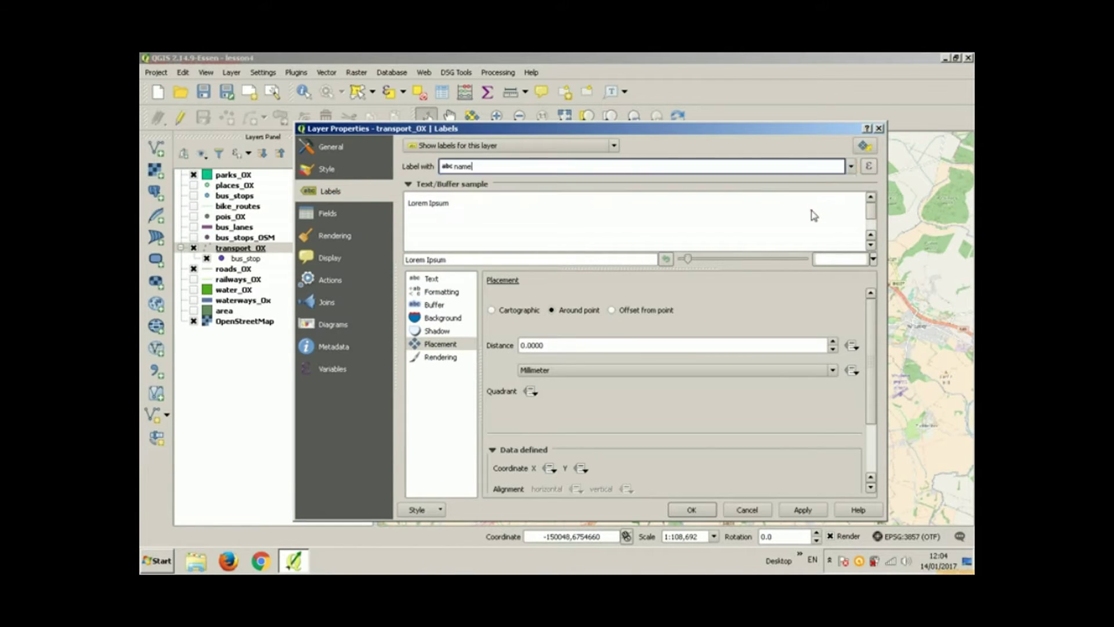
click(691, 509)
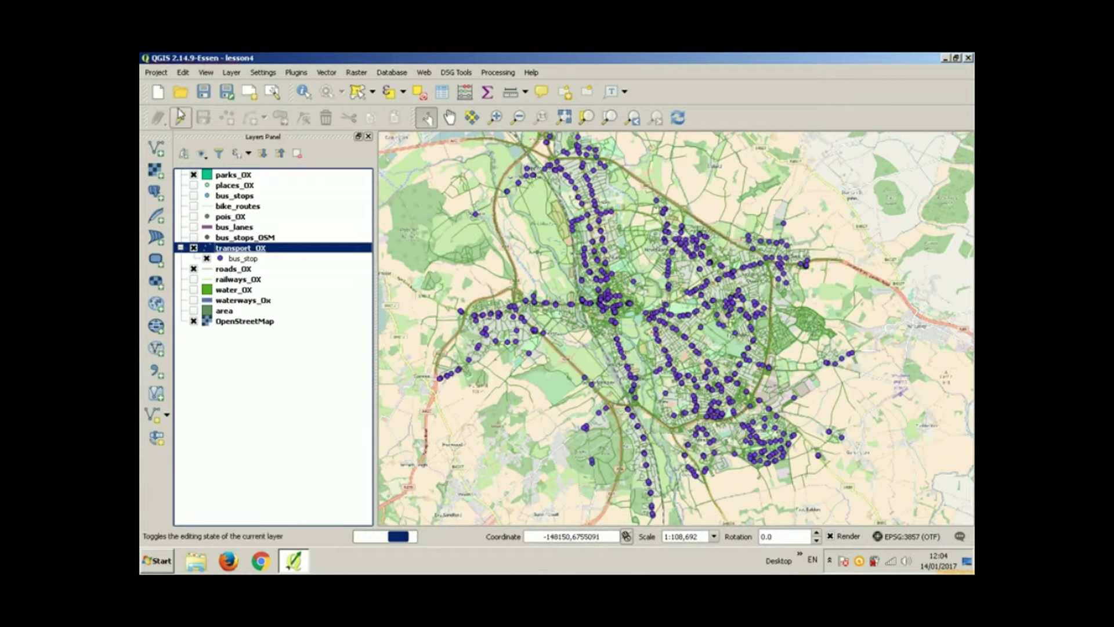
Step: Open the existing Oxford Map print composition through the Composer Manager
click(156, 72)
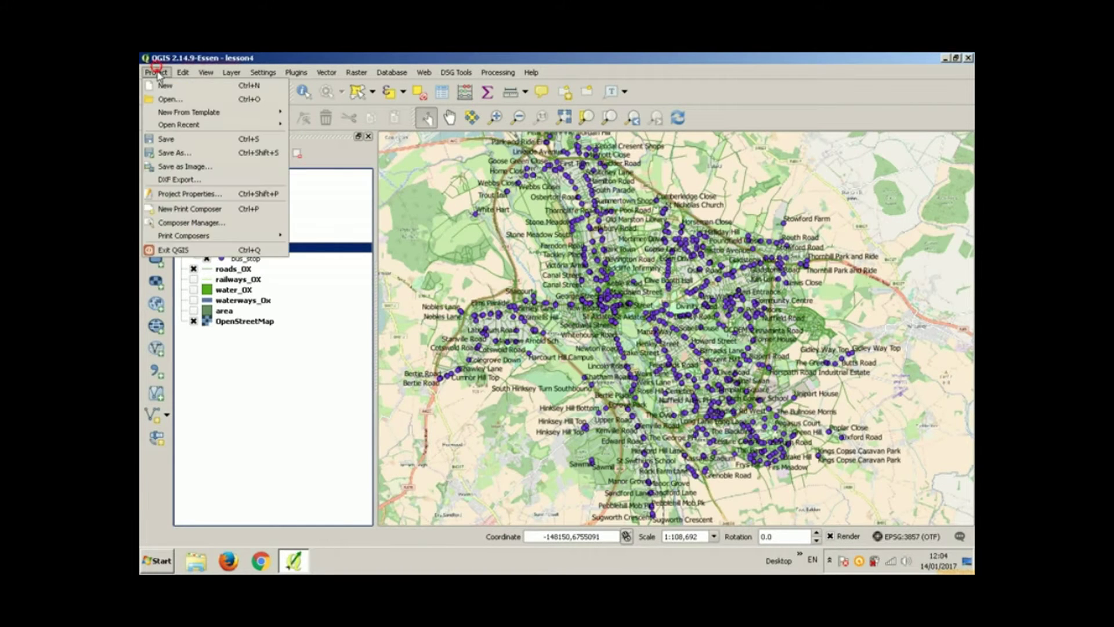
click(193, 223)
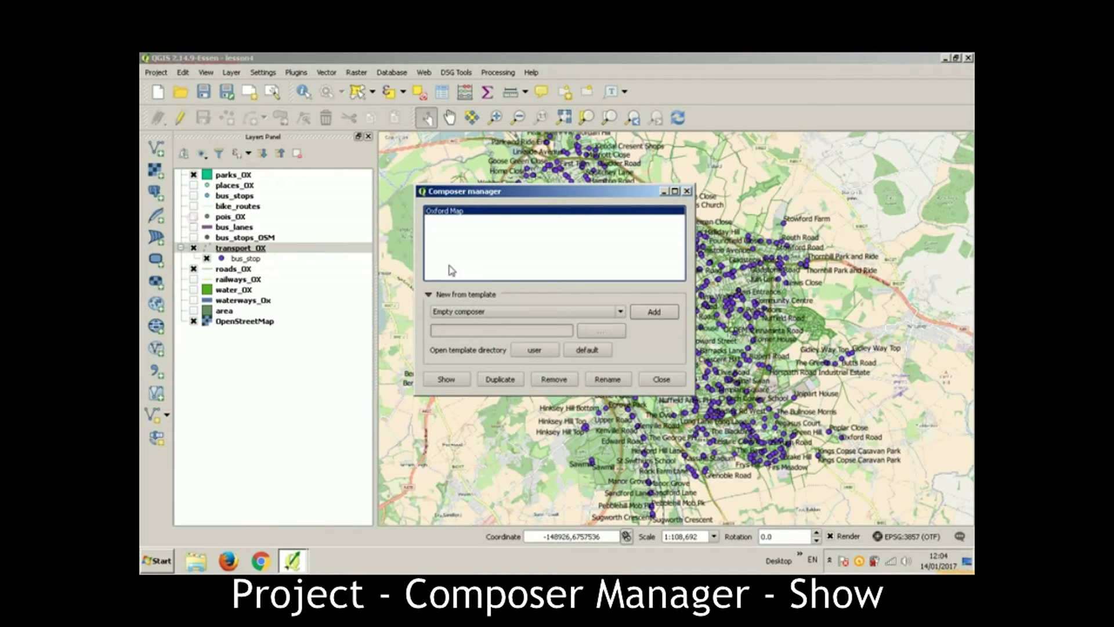
click(454, 379)
Step: Hide the OpenStreetMap base layer, close the Composer Manager and shift the map content slightly leftward in the Oxford Map composition
click(194, 322)
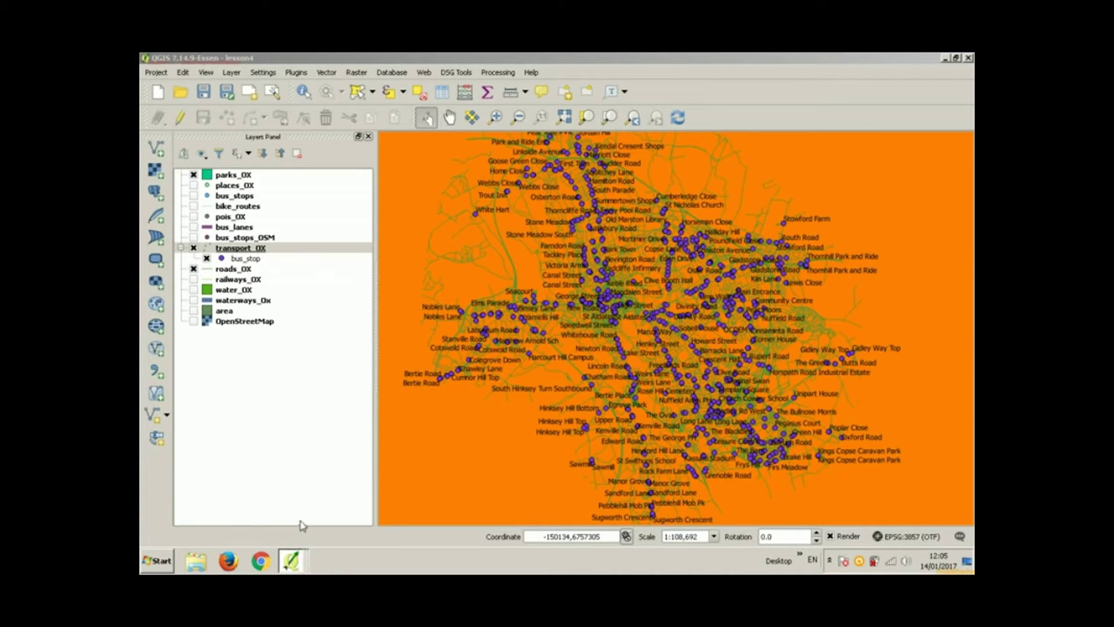
click(302, 523)
click(661, 379)
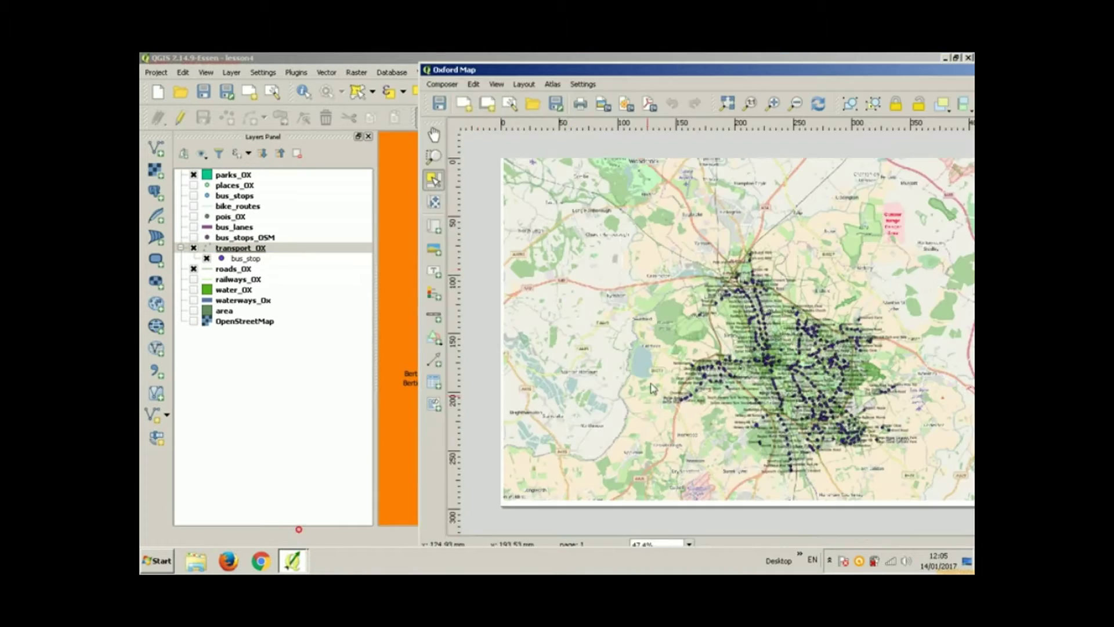
click(434, 202)
drag(701, 311, 644, 302)
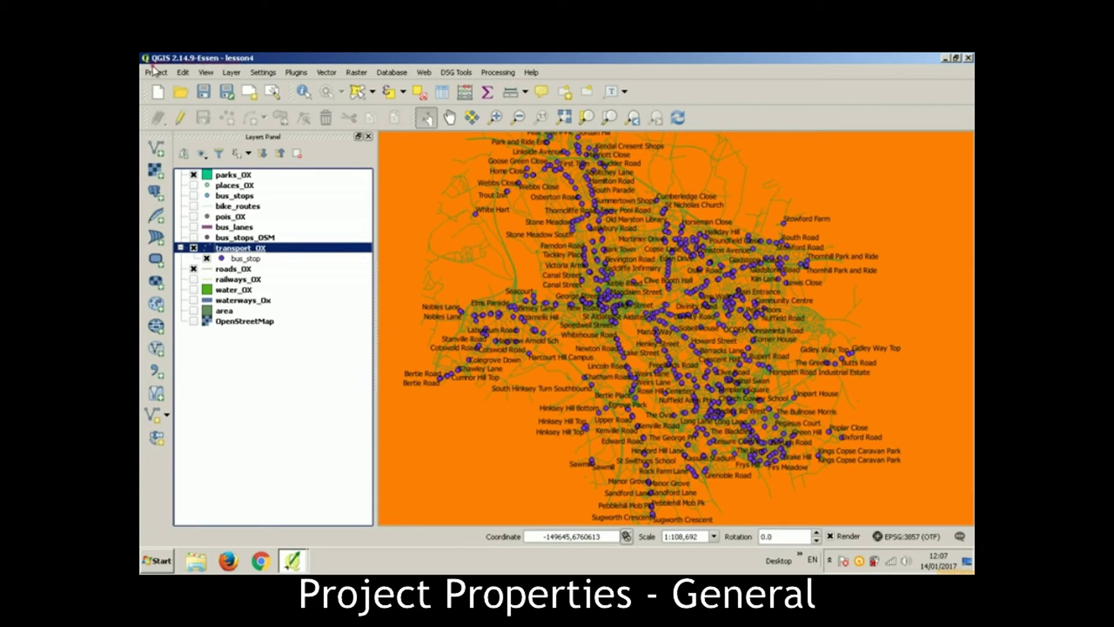
Step: Change the project's background color to white in the Project Properties
click(154, 72)
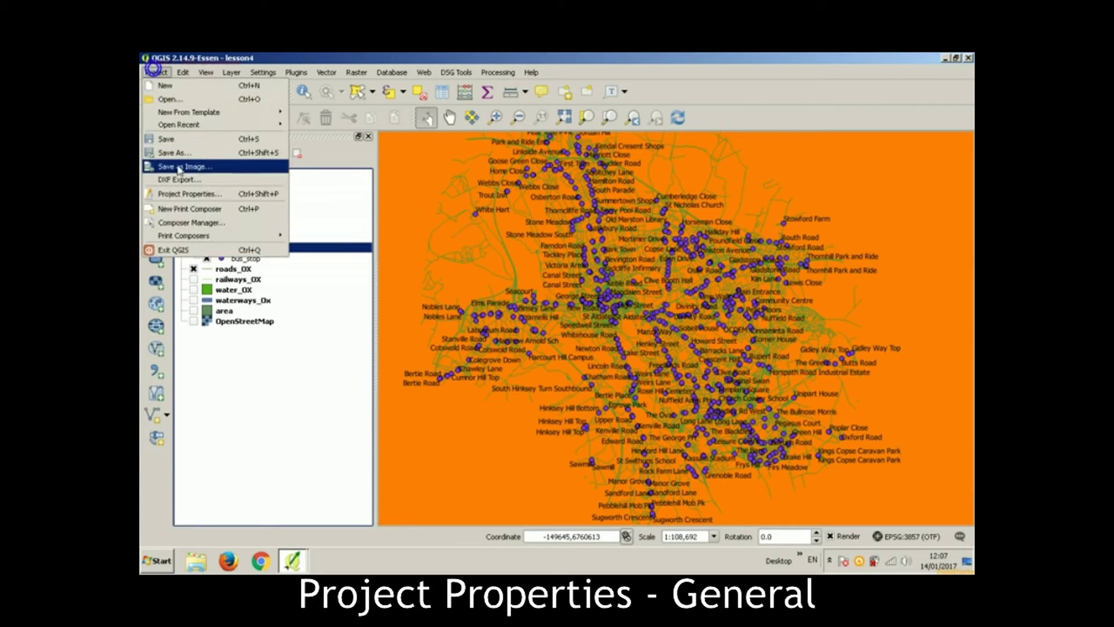
click(184, 193)
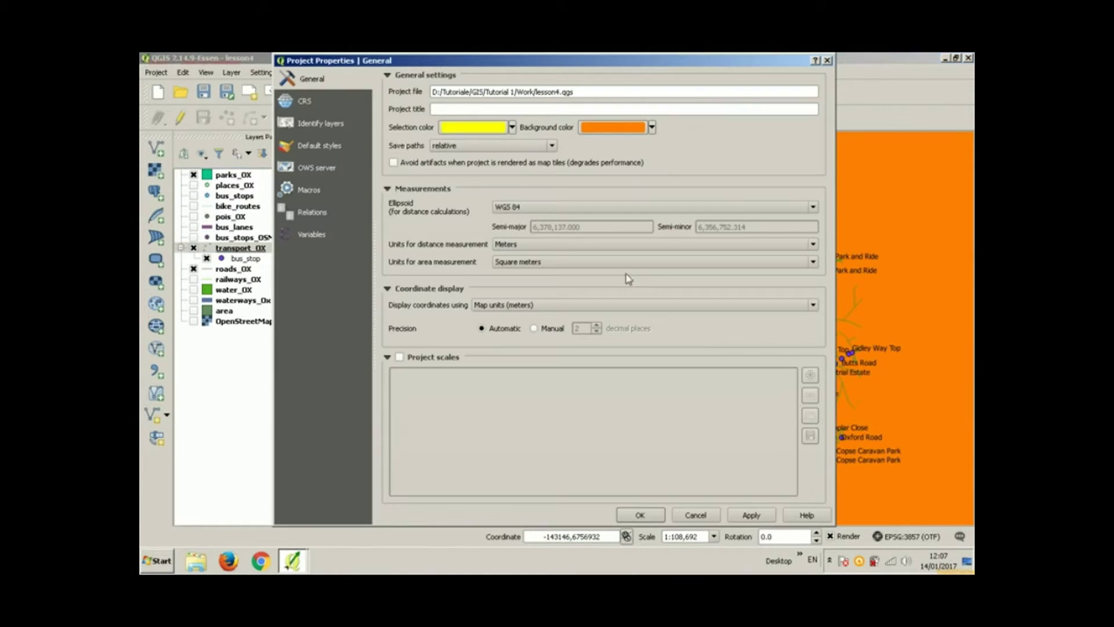
click(651, 127)
click(594, 144)
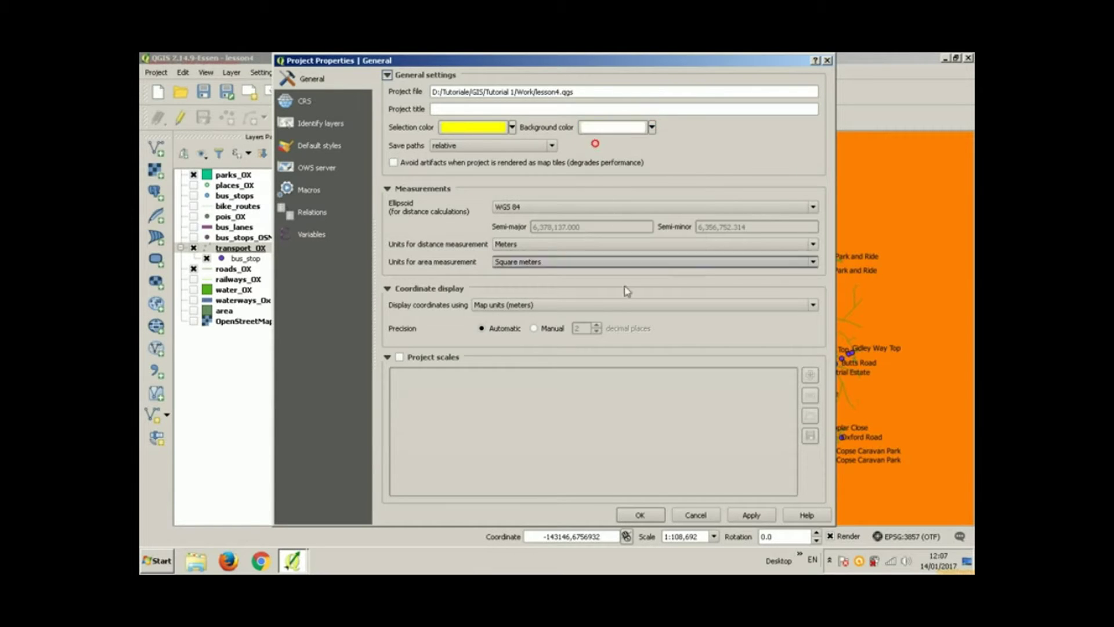
click(640, 515)
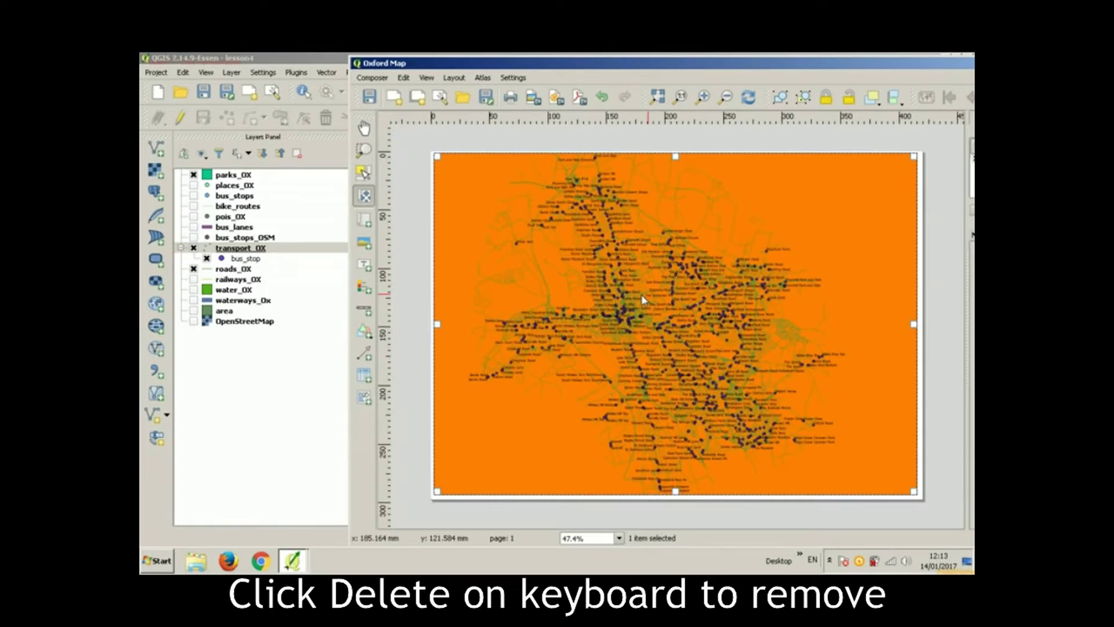
Step: Delete the old map item from the Oxford Map composition and draw a new map covering almost the whole page
key(Delete)
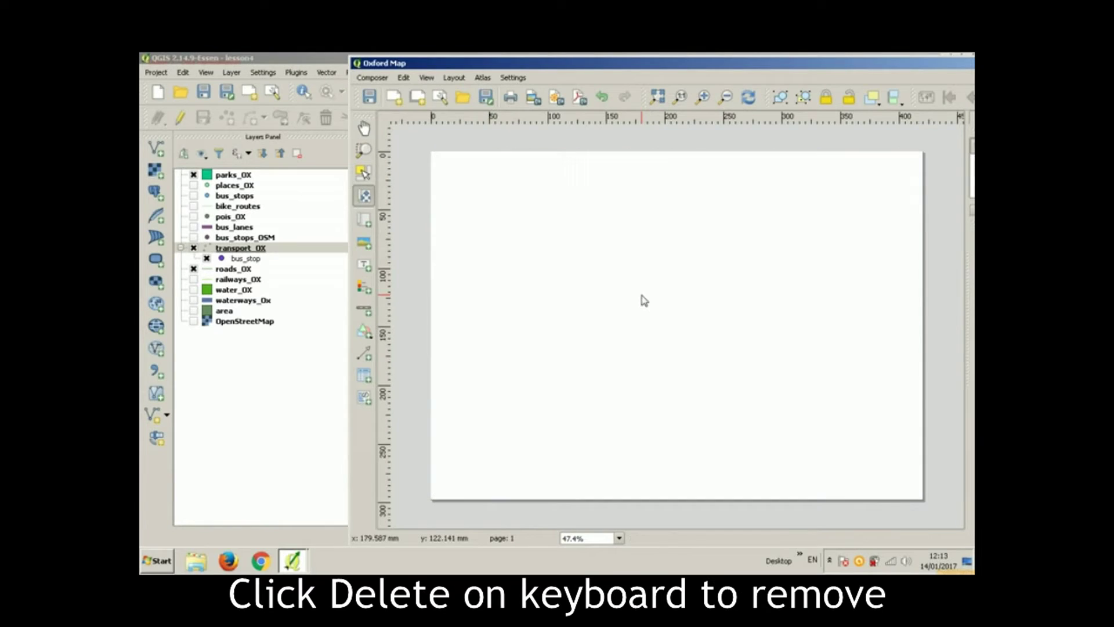
click(365, 219)
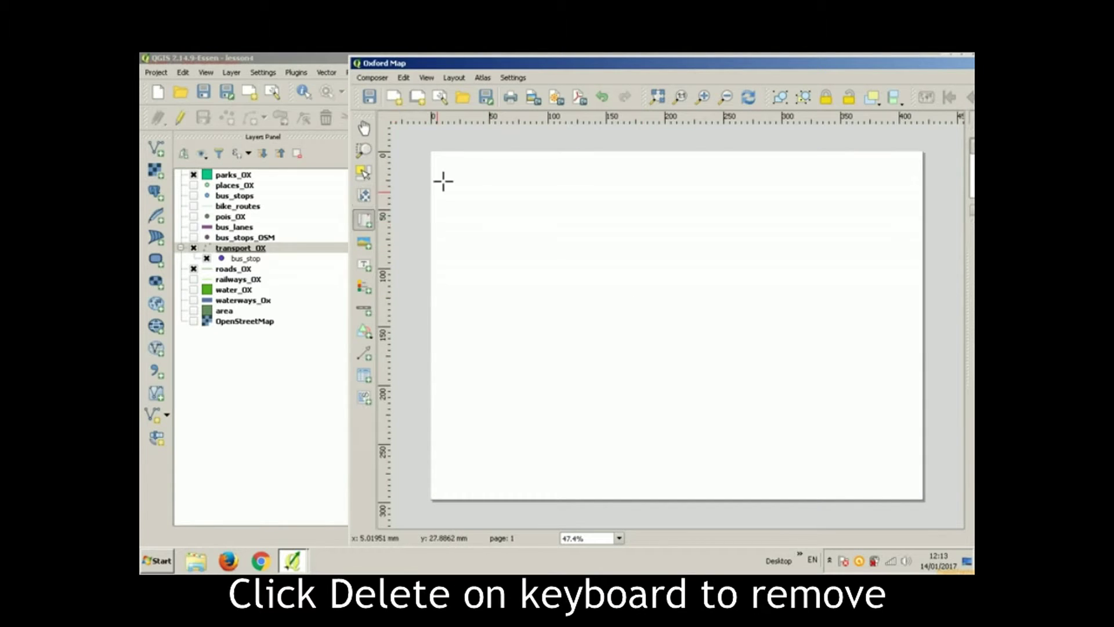
mouse_move(442, 162)
mouse_down()
mouse_move(724, 325)
mouse_move(880, 447)
mouse_move(917, 496)
mouse_up()
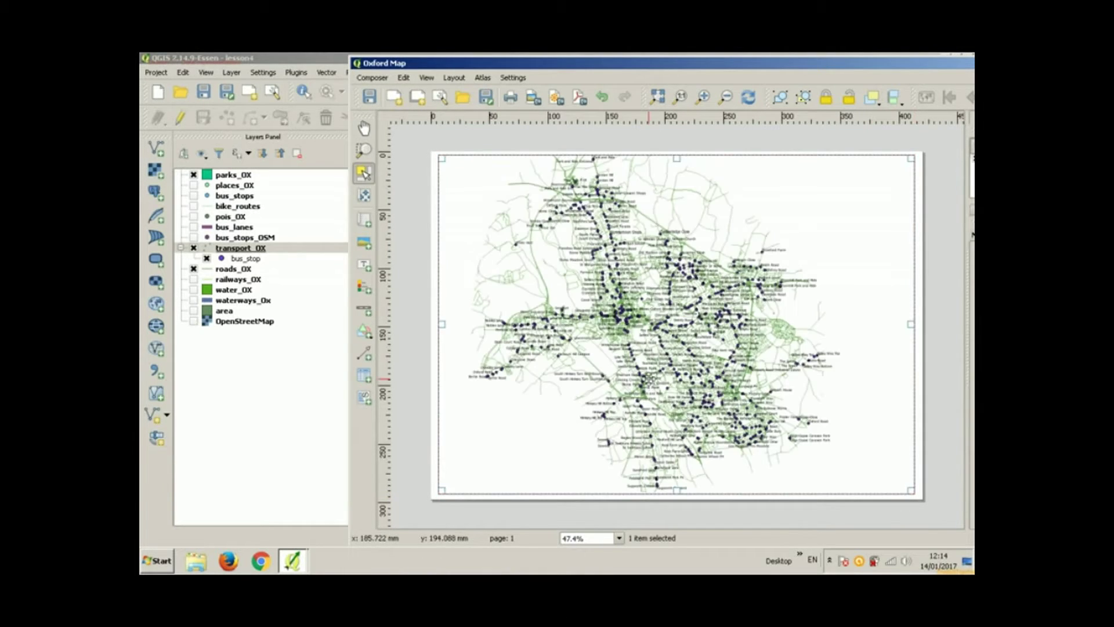
Step: Export the Oxford Map composition as a PDF named map_test2 in the Udemy folder
click(372, 77)
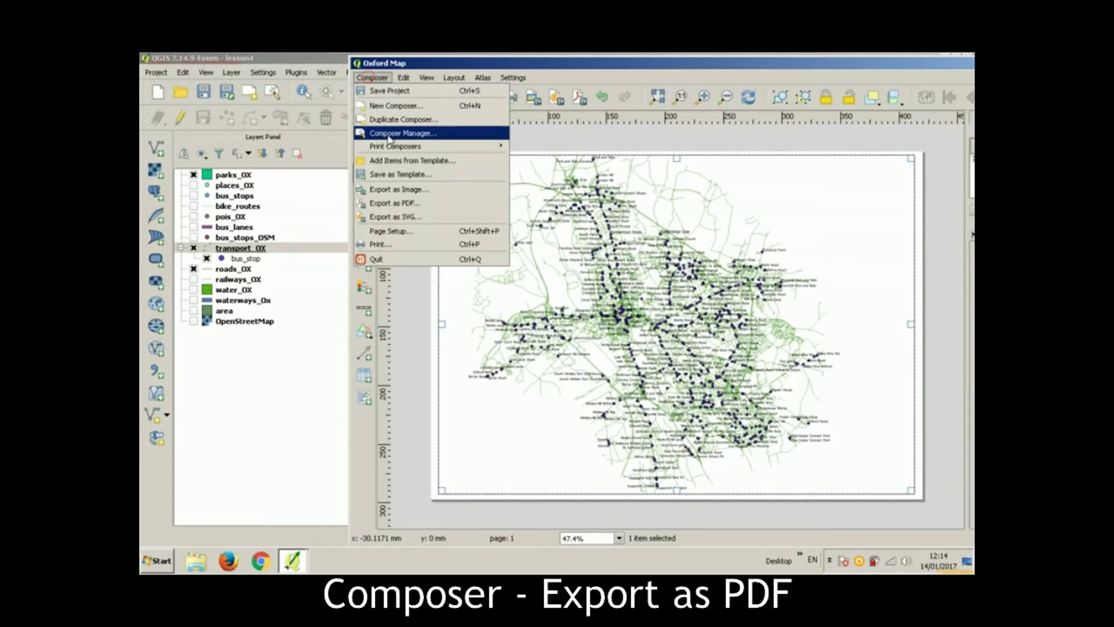
click(393, 202)
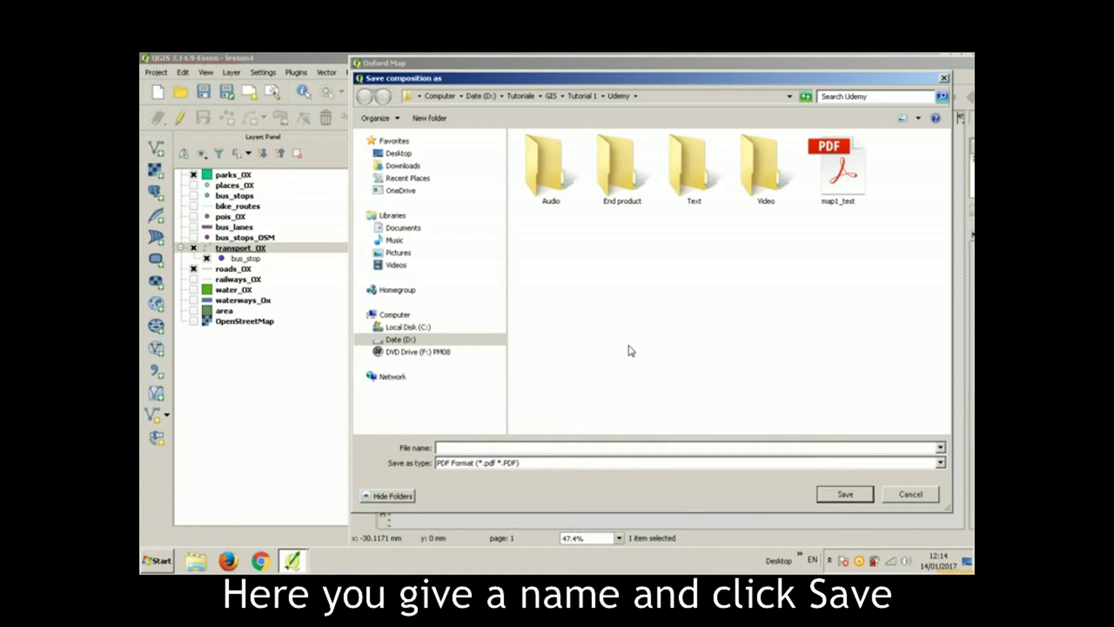
text(map_test2)
key(Return)
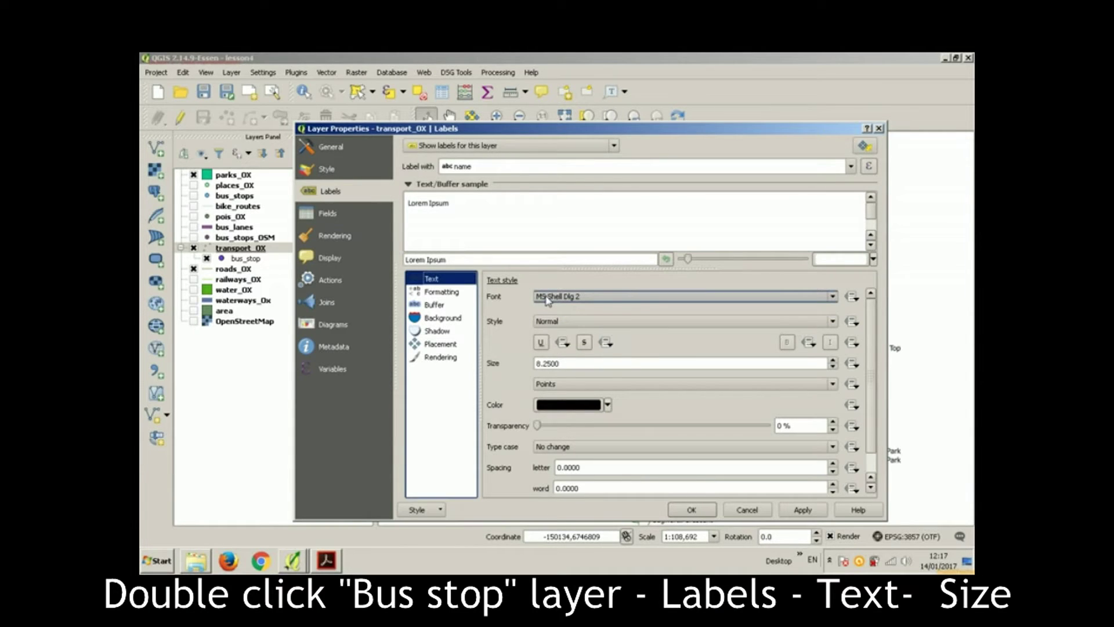
Step: Set the transport_OX label text size to 6 points and the font to Roman
drag(566, 363, 524, 366)
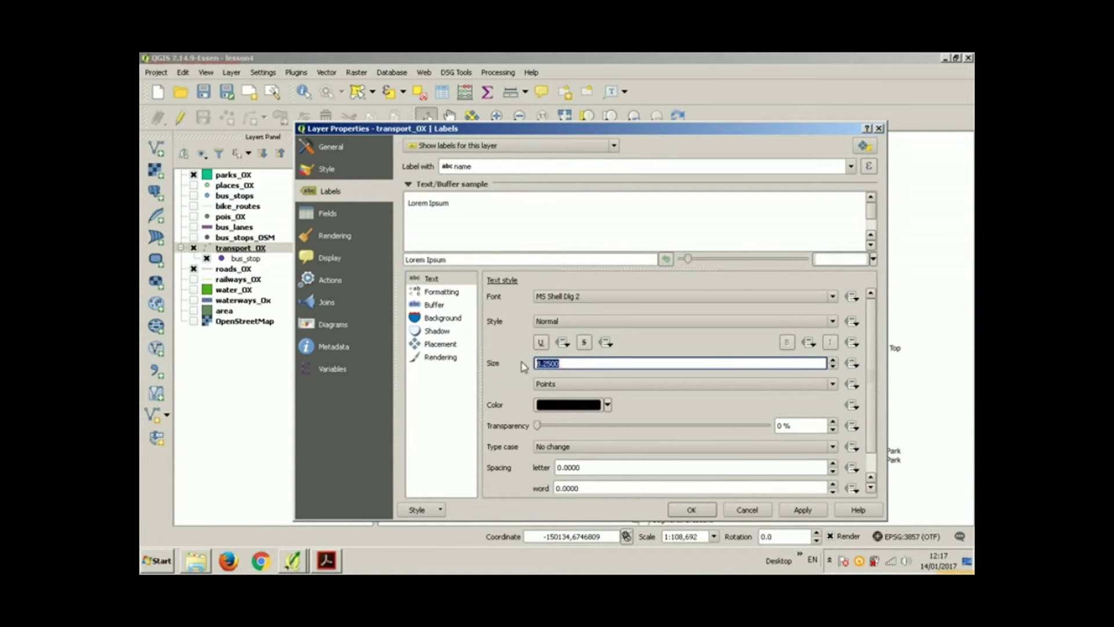
text(6)
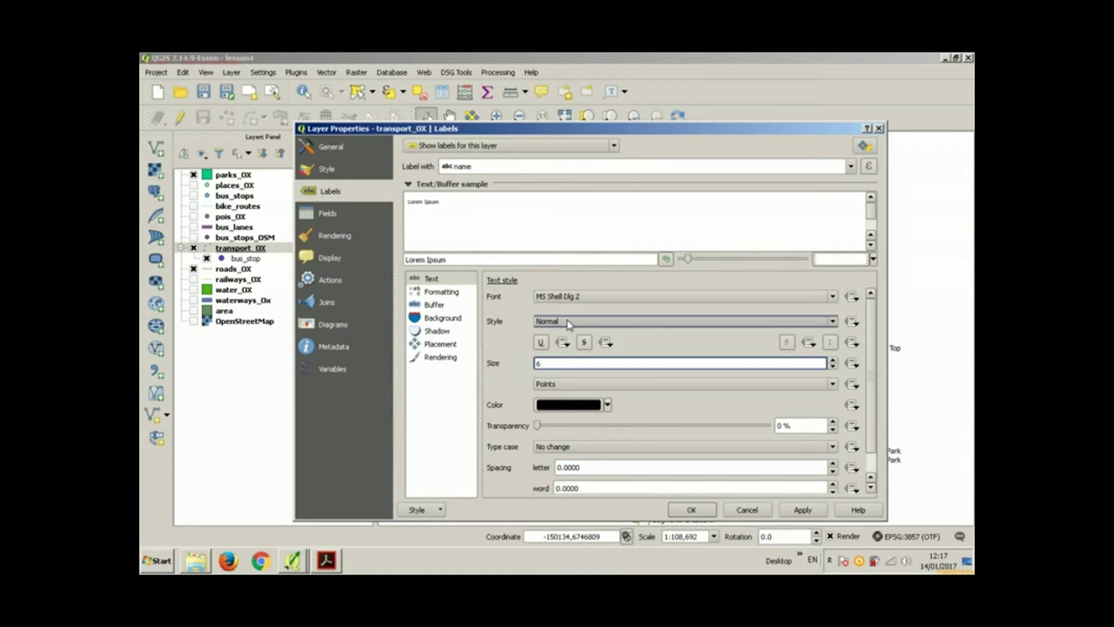
click(582, 297)
scroll(566, 371, down, 8)
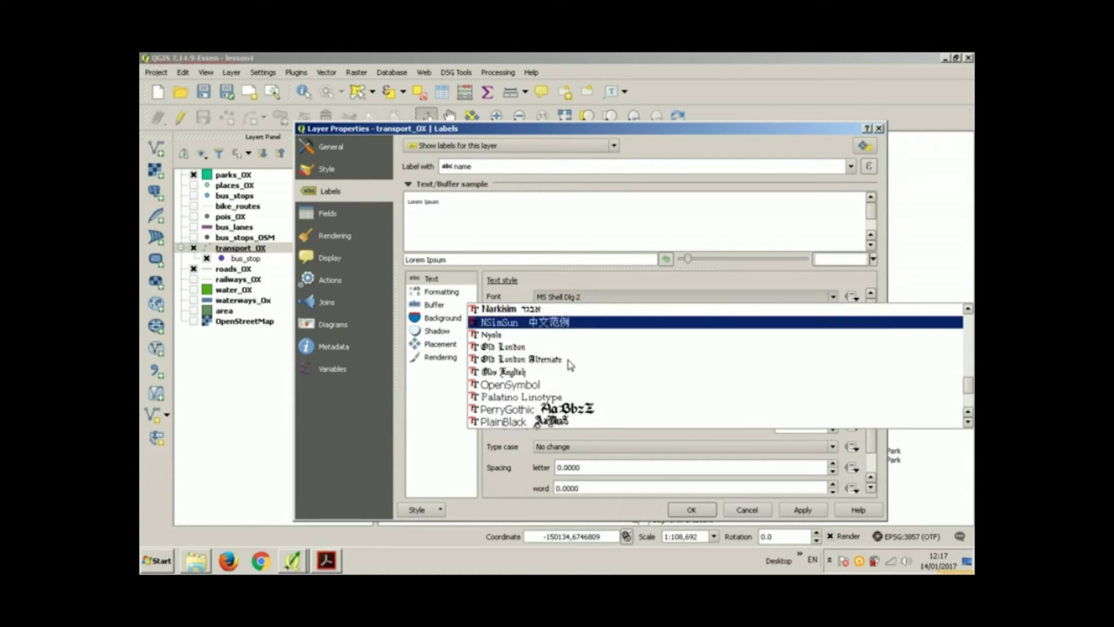
click(566, 384)
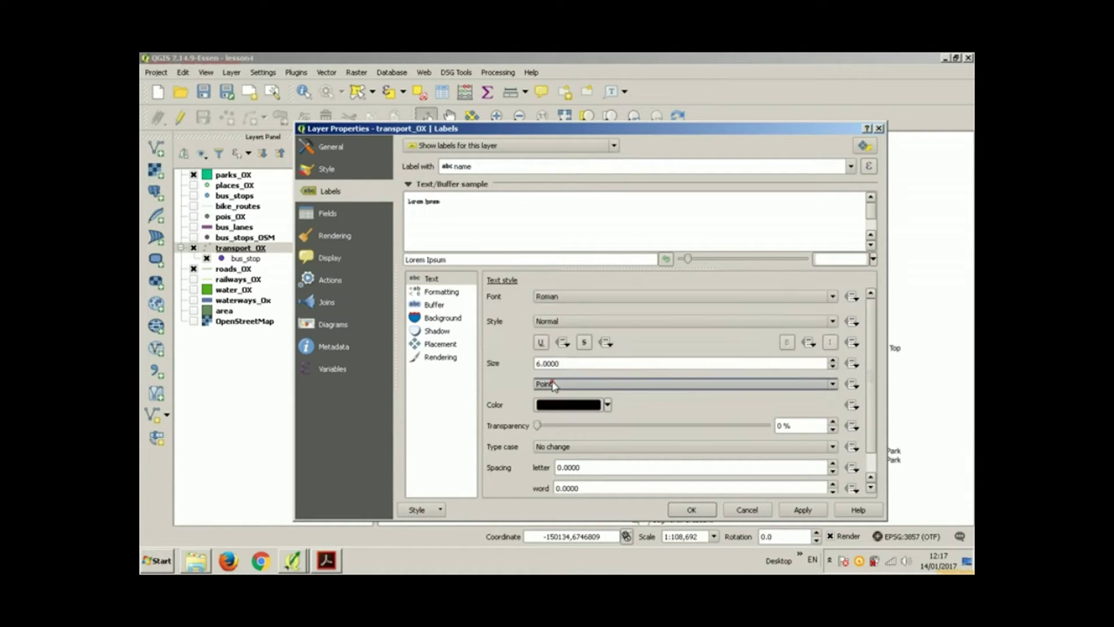
Step: Place the transport_OX labels offset from the point, using the lower-right quadrant
click(447, 348)
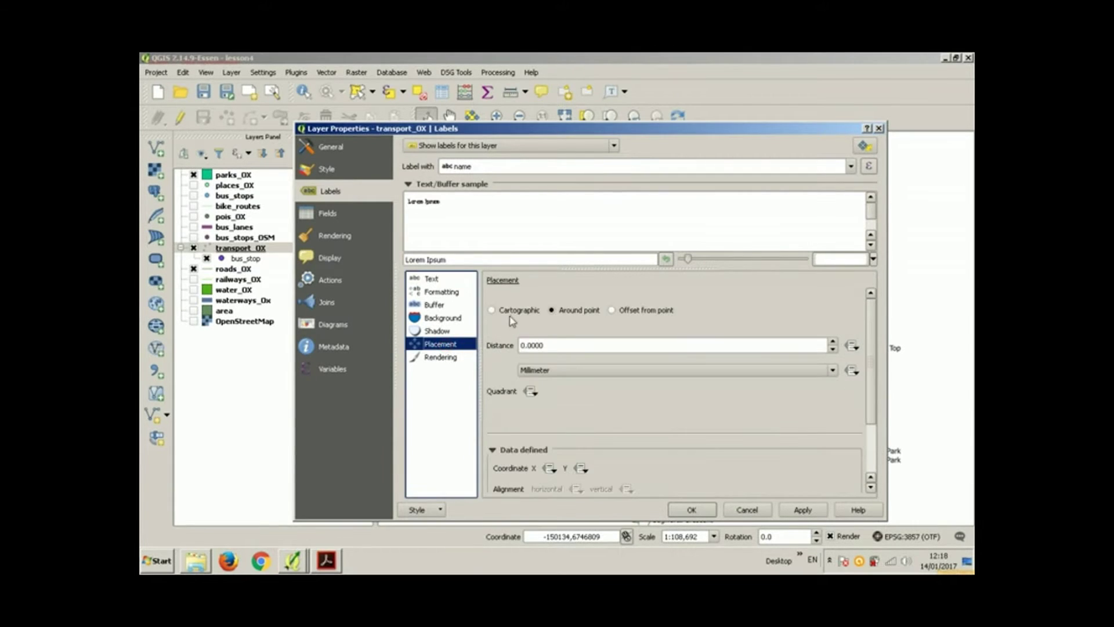
click(628, 312)
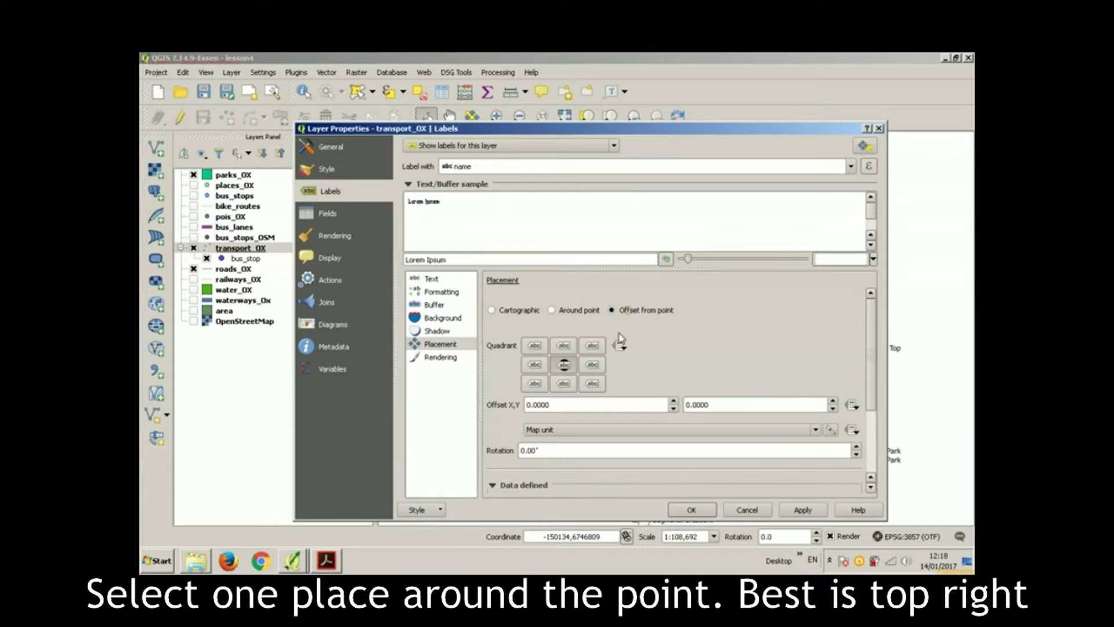
click(593, 349)
click(593, 383)
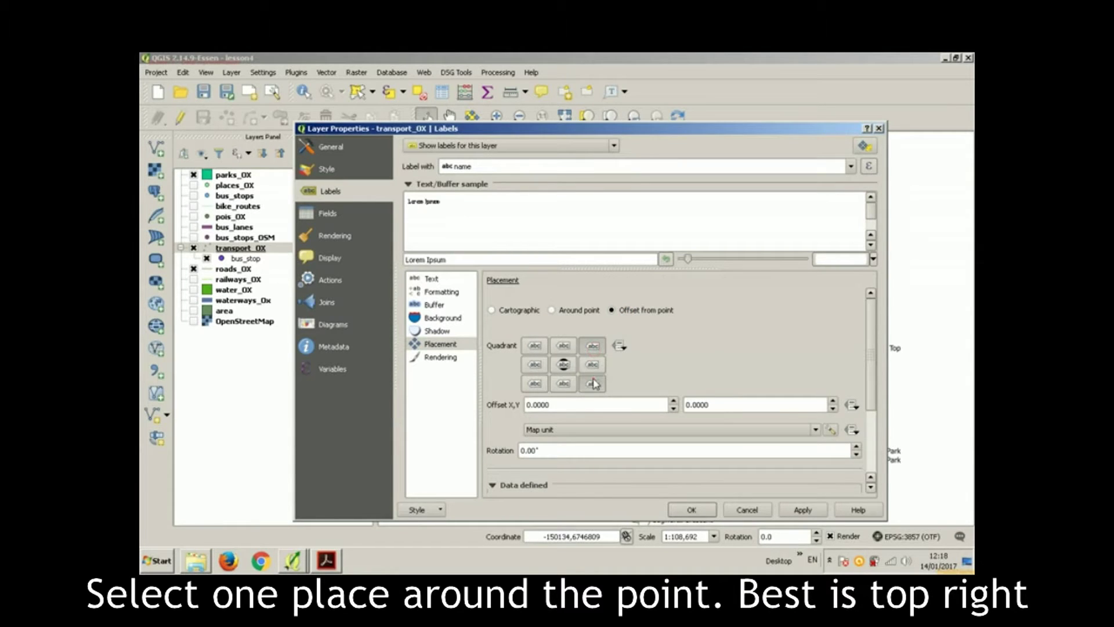
Step: Set the label offset to 1 in both X and Y, in map units
double_click(572, 406)
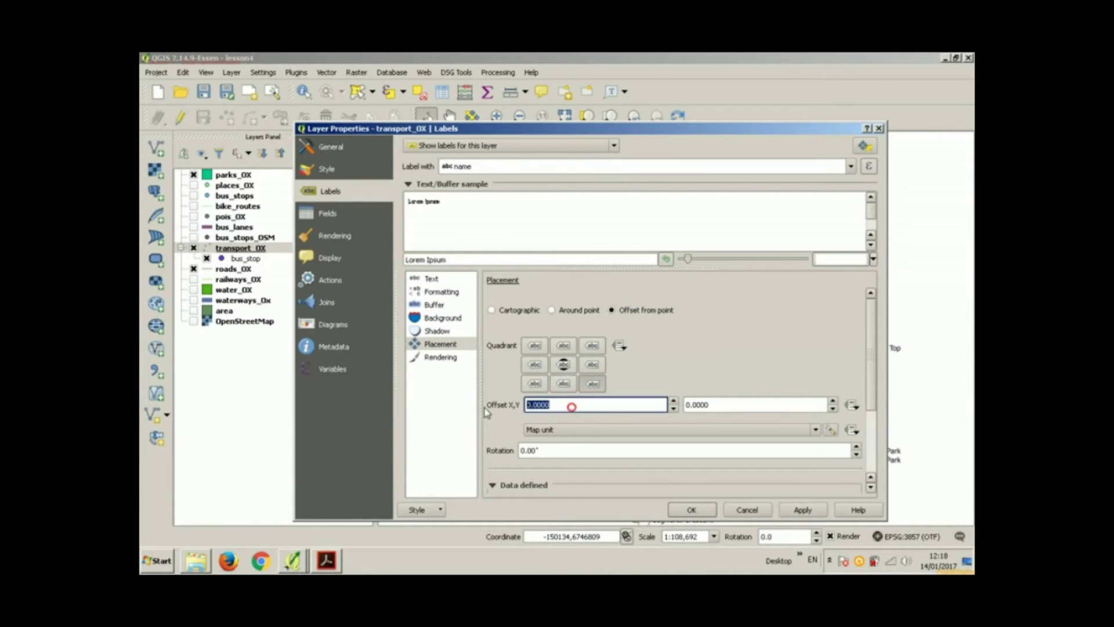
text(1)
key(Tab)
text(1)
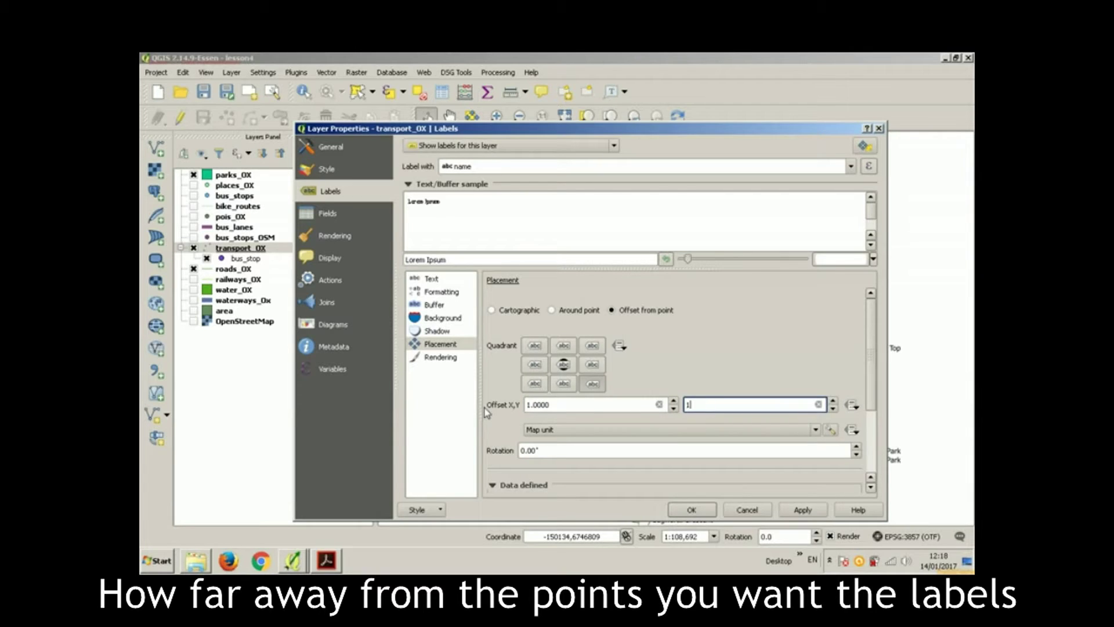
key(Tab)
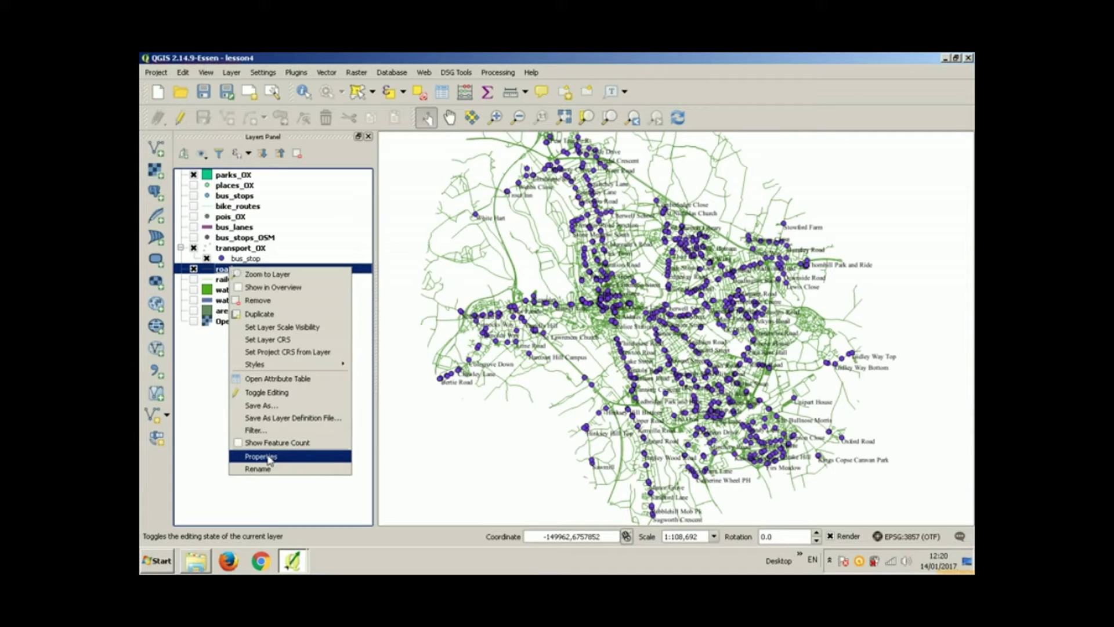
Step: Switch the roads_OX layer's style to Categorized
click(268, 457)
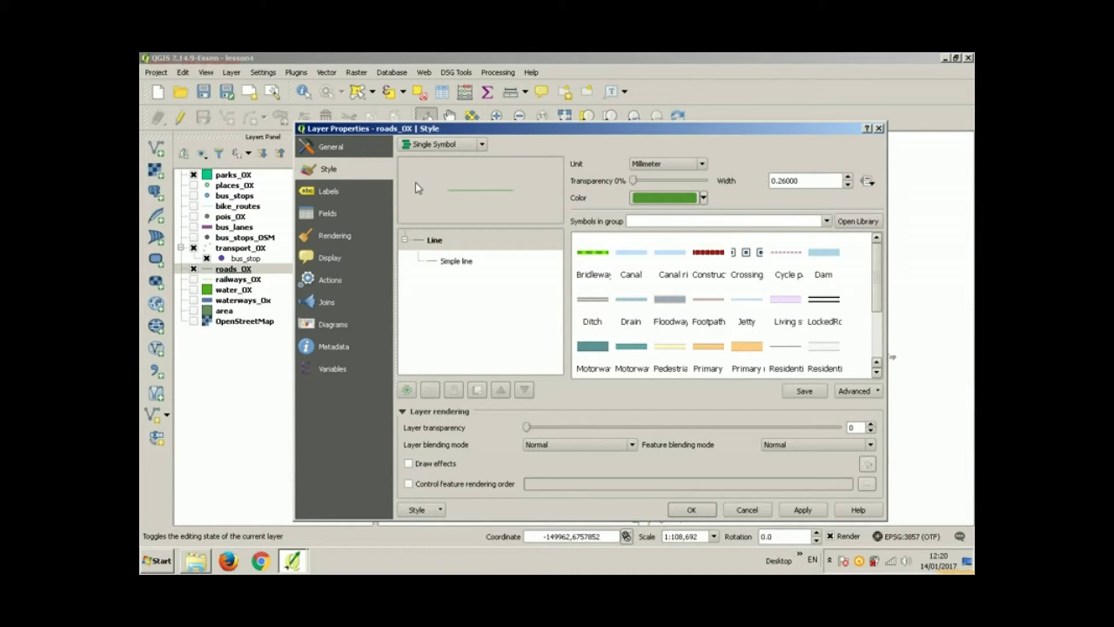
click(482, 144)
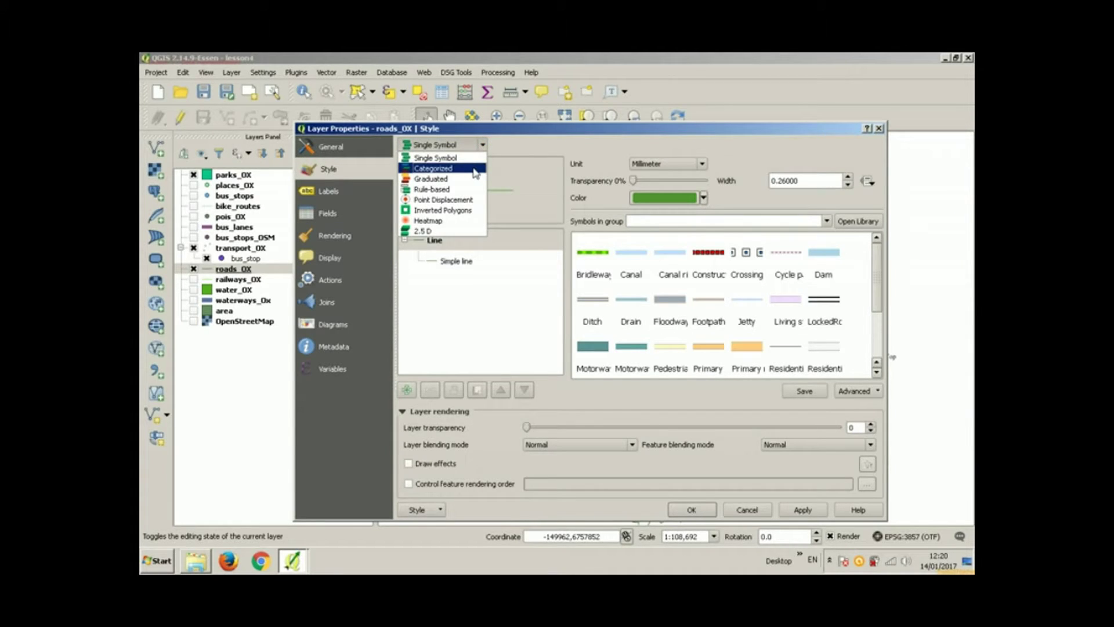
click(475, 168)
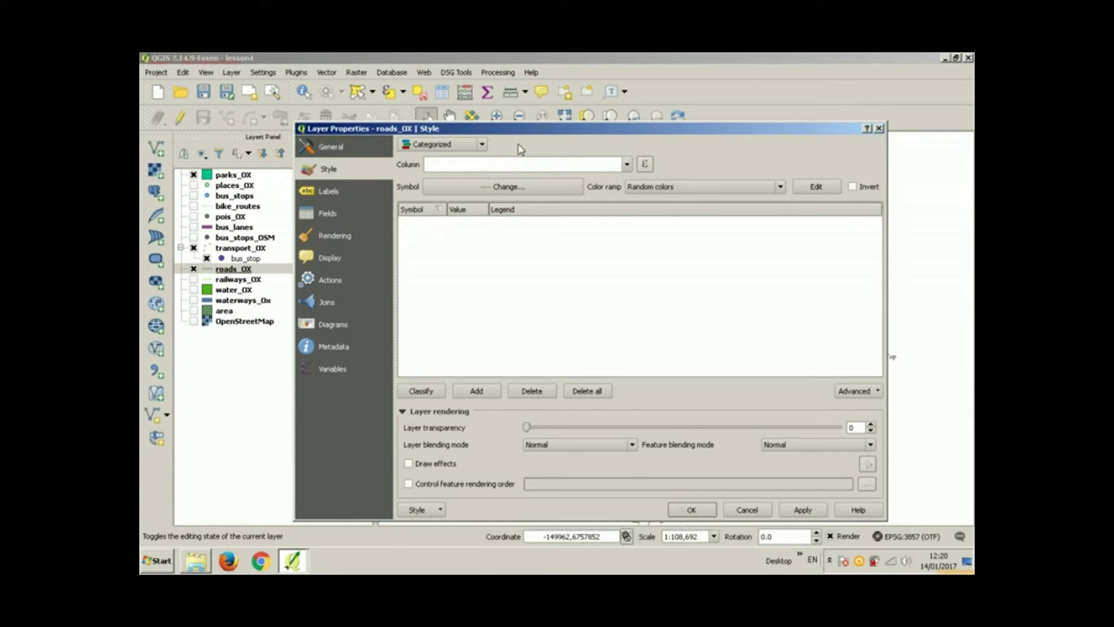
Step: Switch to Chrome and read the Highway section of the OpenStreetMap wiki's Map Features page
click(260, 560)
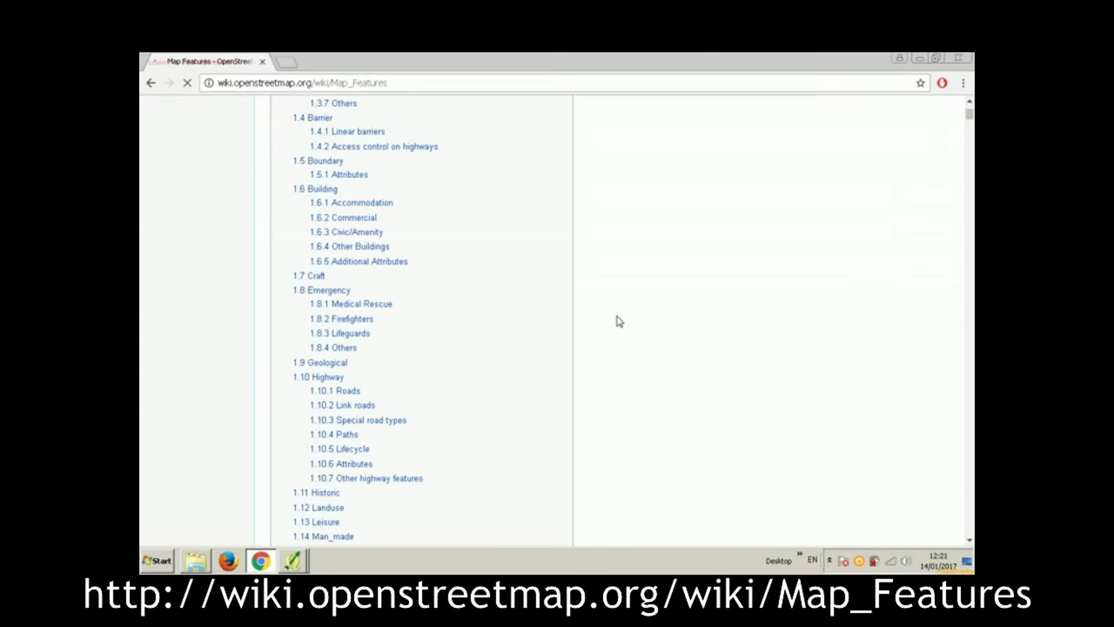
click(318, 377)
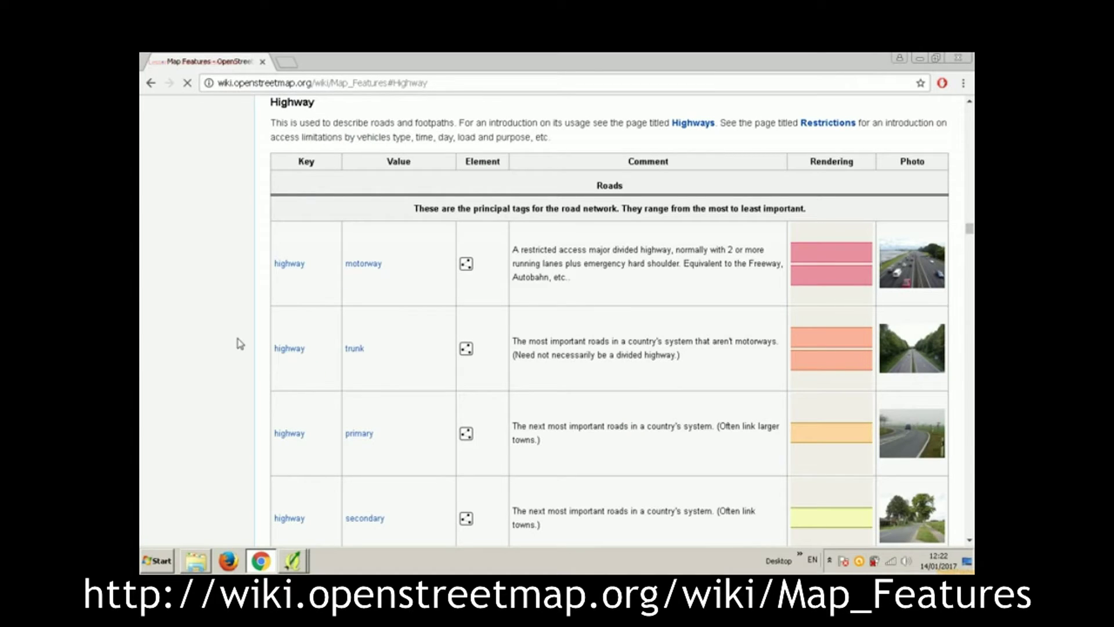
scroll(240, 344, down, 12)
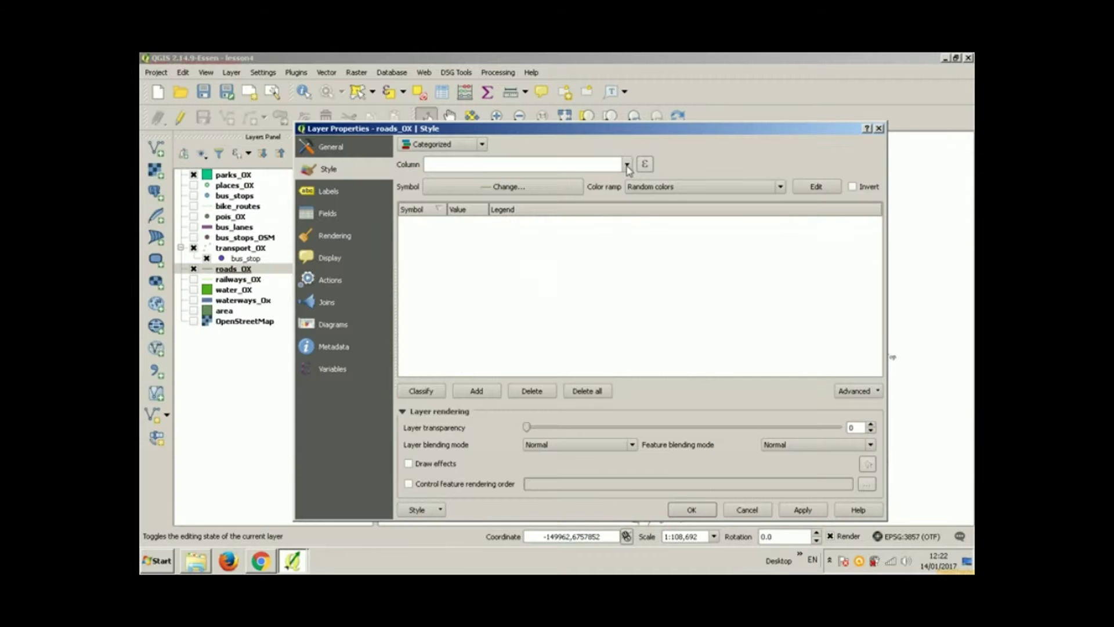
Step: Switch back to QGIS and classify the roads_OX layer by the fclass column with random colors
click(627, 165)
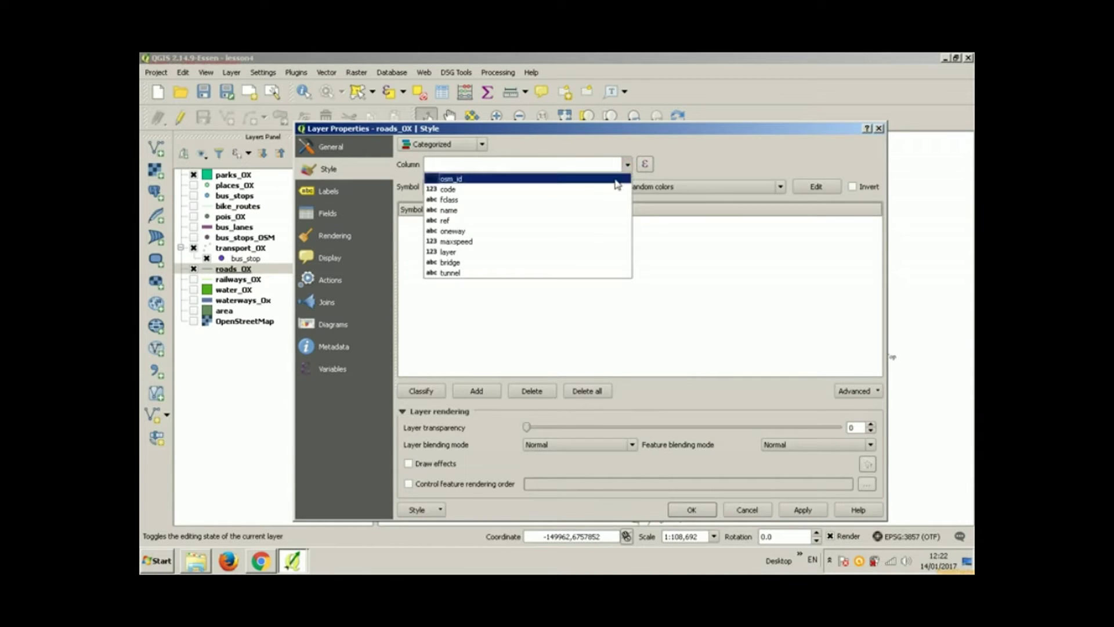
click(605, 200)
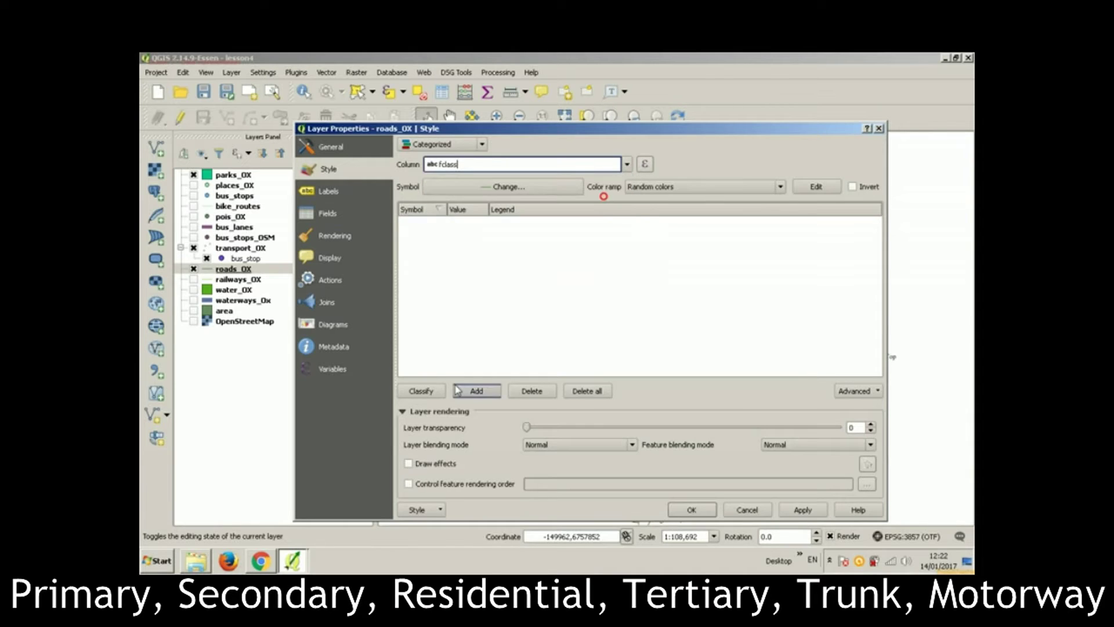
click(438, 390)
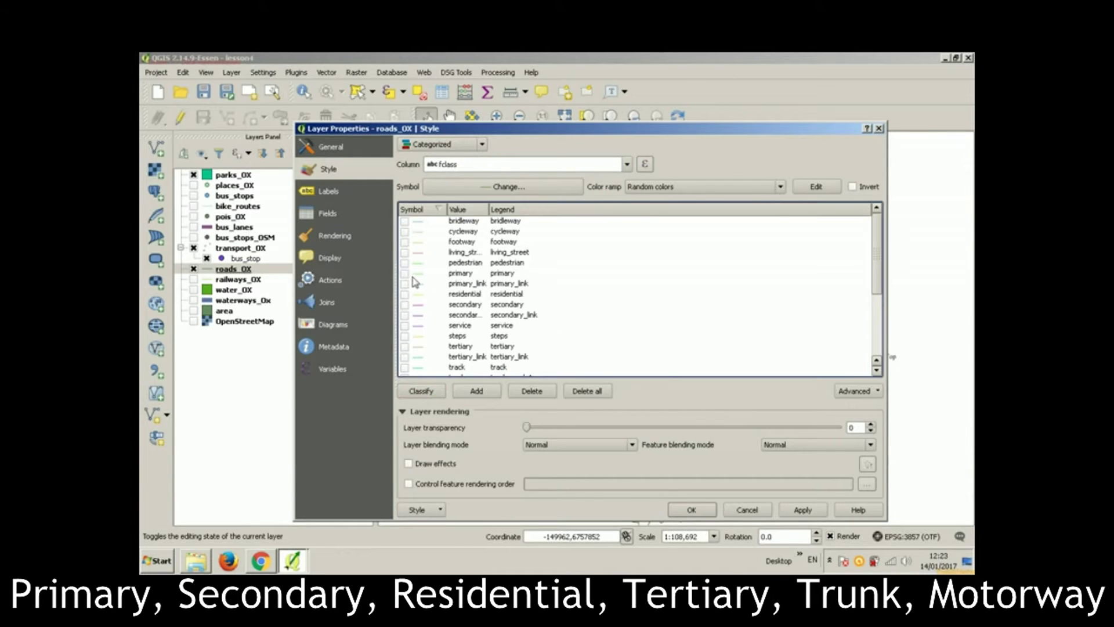
Step: Enable the primary, residential, secondary, tertiary and trunk road categories together with their link categories
click(404, 304)
click(405, 315)
click(405, 294)
scroll(418, 307, down, 2)
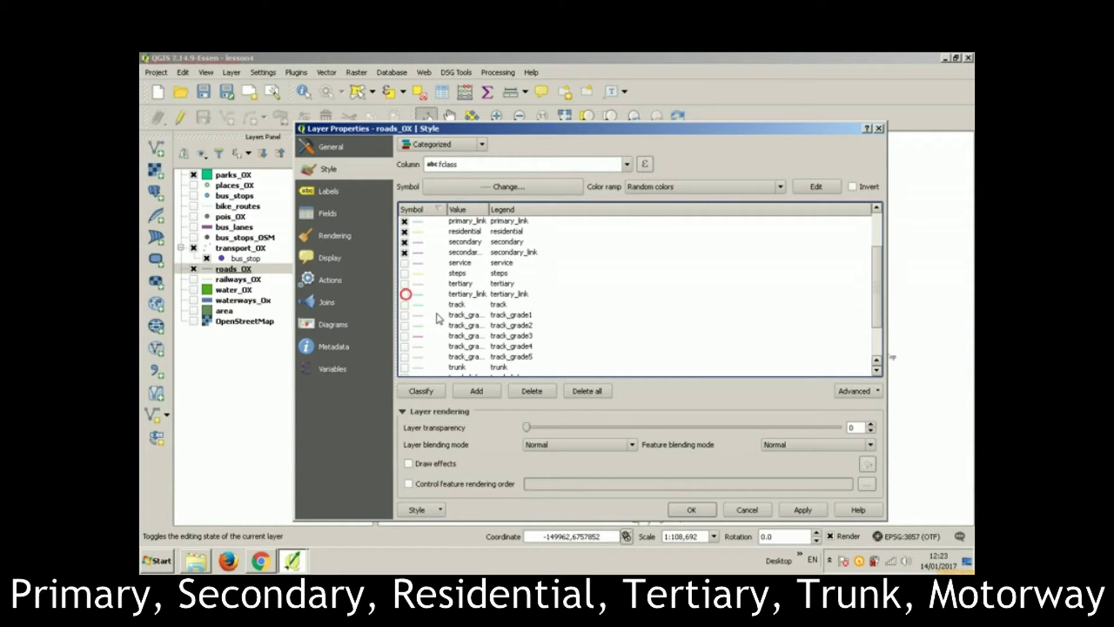
click(405, 284)
click(404, 294)
scroll(410, 322, down, 1)
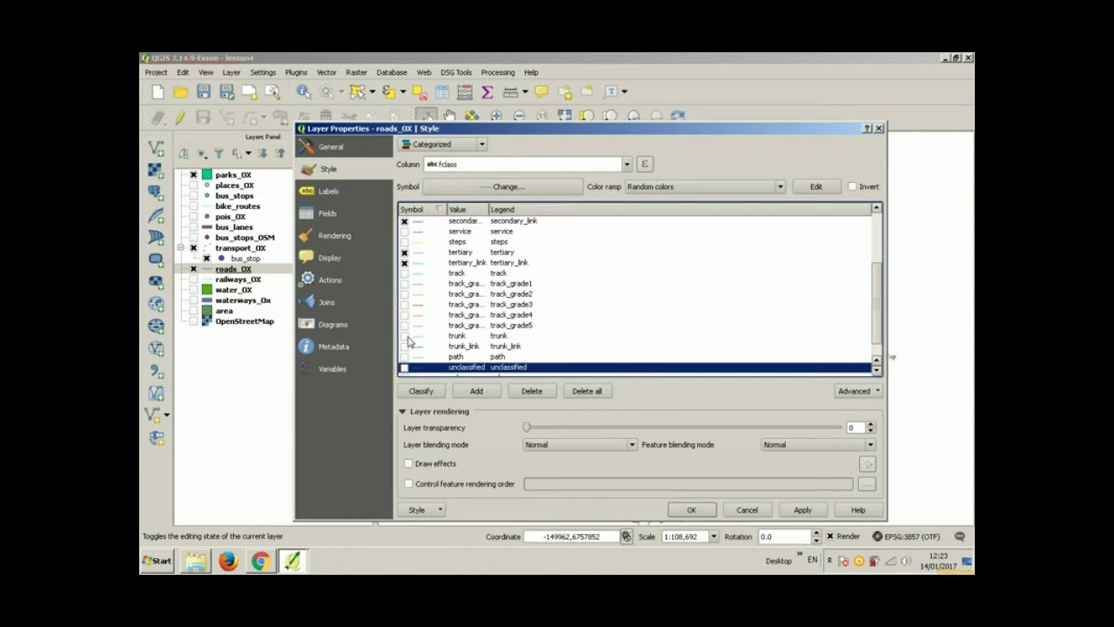
click(406, 336)
scroll(413, 347, up, 3)
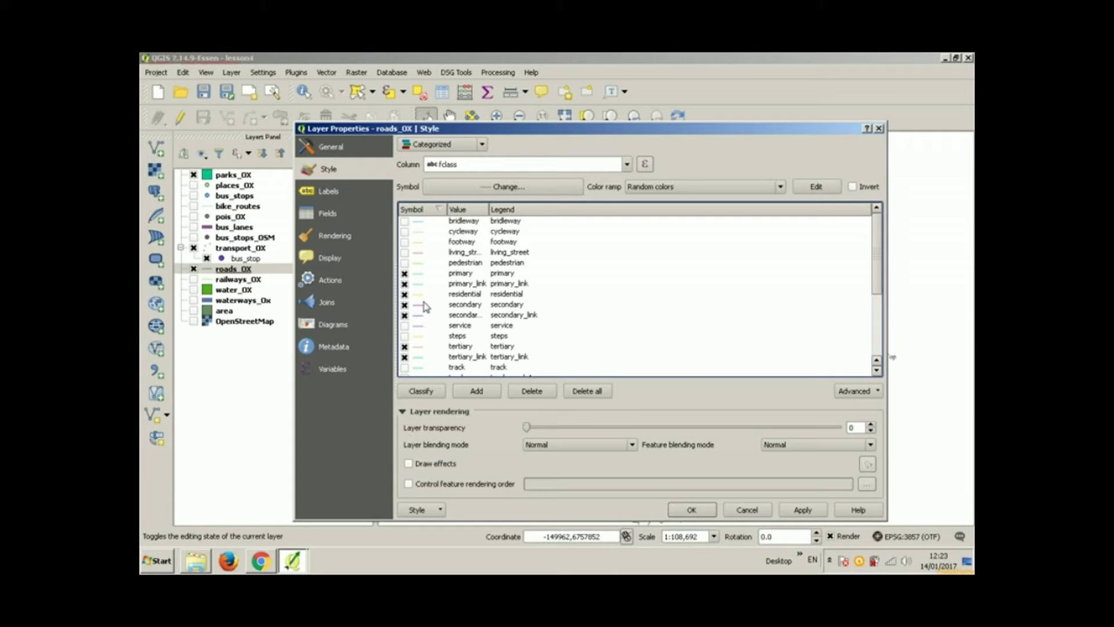
scroll(426, 306, down, 1)
scroll(426, 306, down, 3)
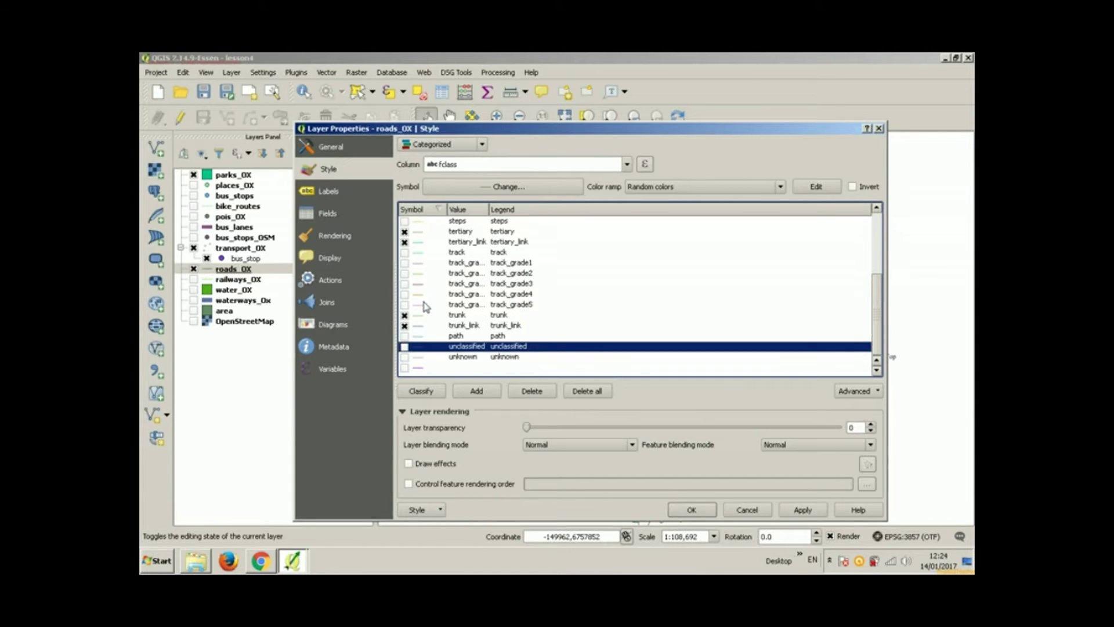
Step: Enable the footway, unclassified, service, track, path and living_street categories as well
scroll(426, 306, up, 4)
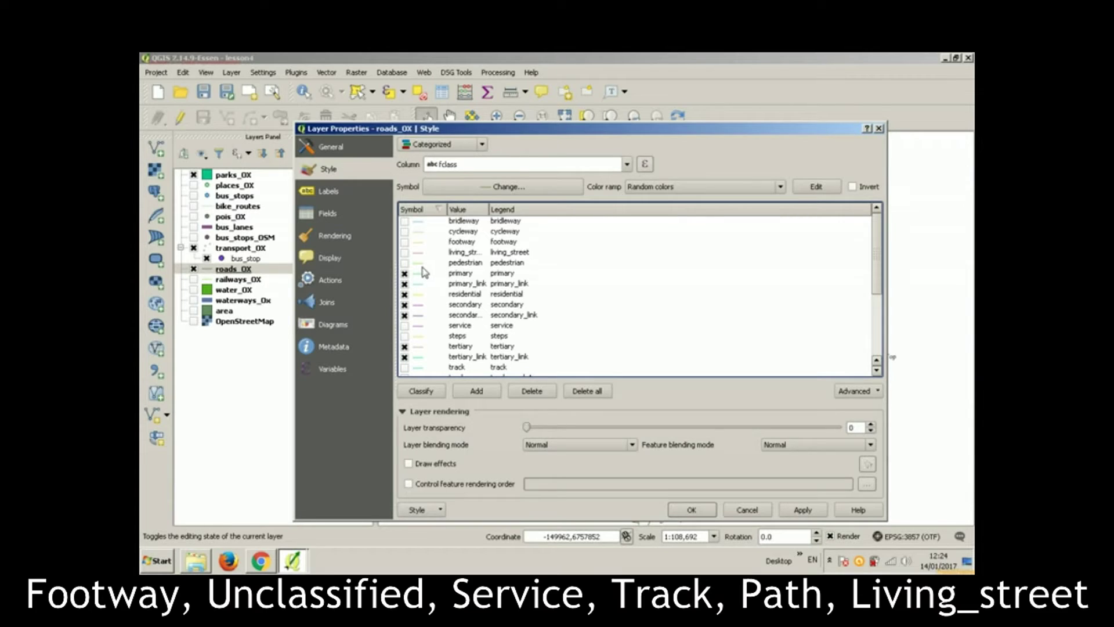
click(405, 242)
scroll(440, 294, down, 1)
scroll(441, 295, down, 3)
click(413, 346)
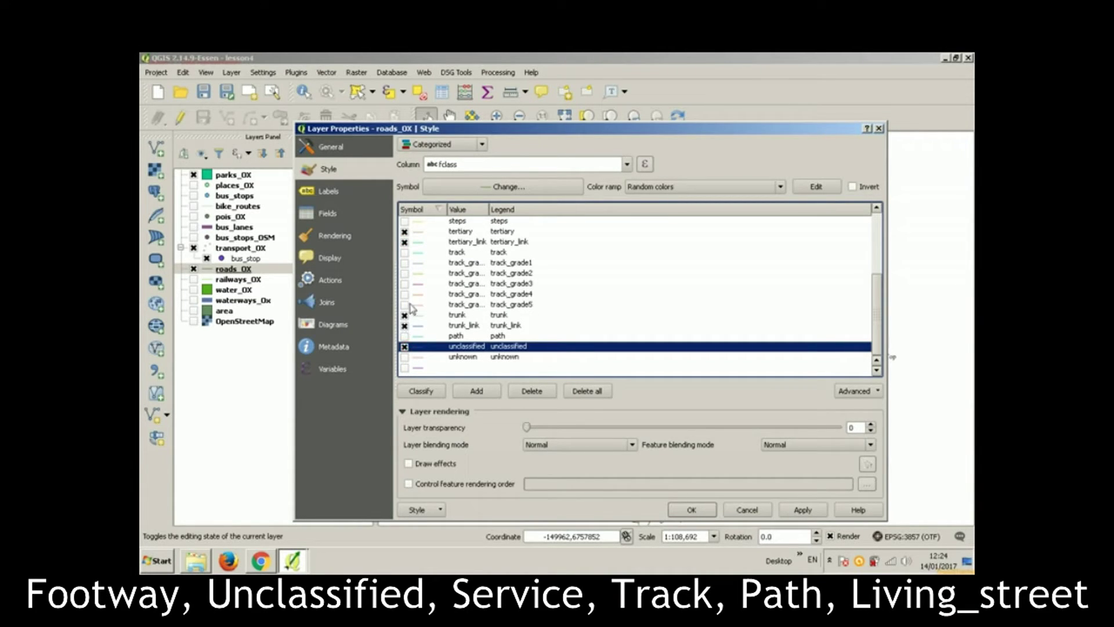
scroll(427, 301, up, 1)
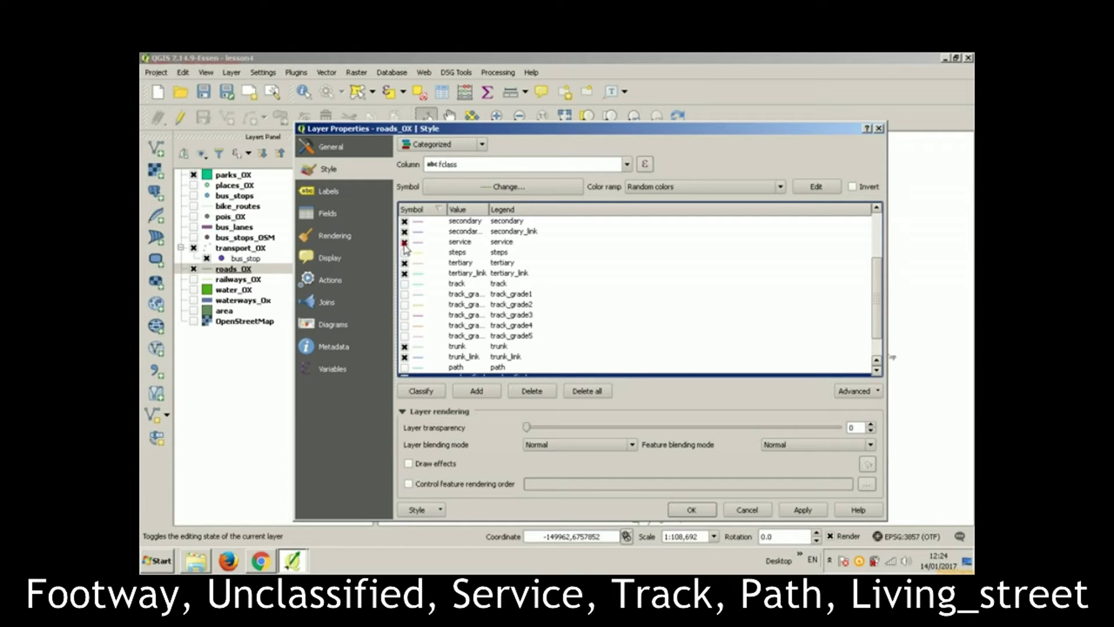
click(404, 283)
scroll(454, 314, up, 2)
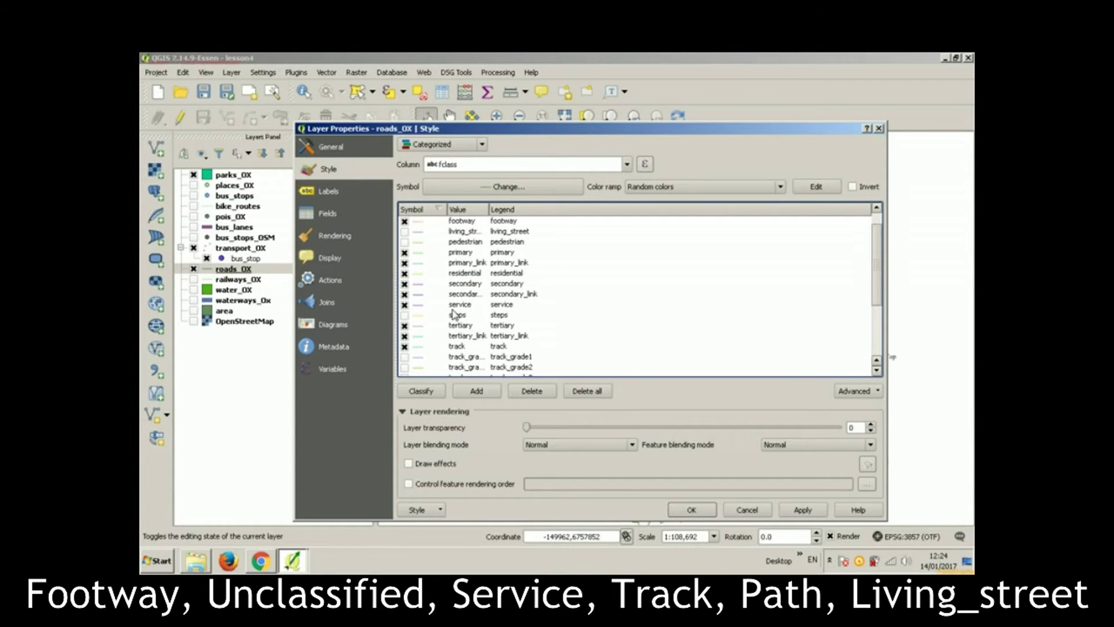
scroll(454, 313, down, 2)
scroll(446, 307, up, 3)
click(405, 252)
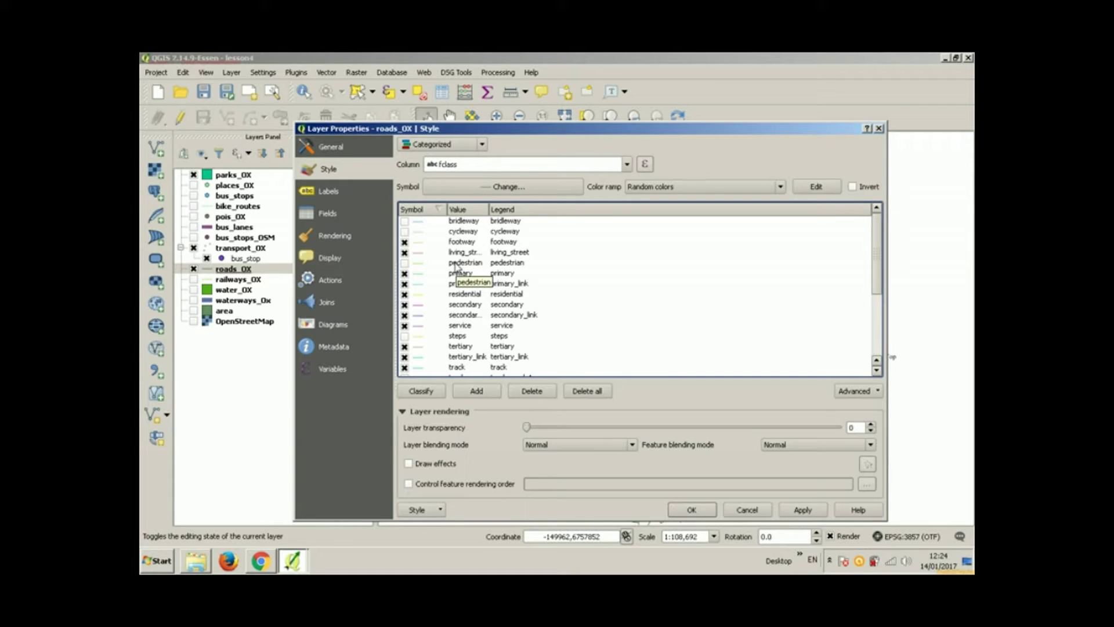
Step: Delete the bridleway, cycleway and steps entries from the road categories
click(462, 230)
ctrl+click(462, 221)
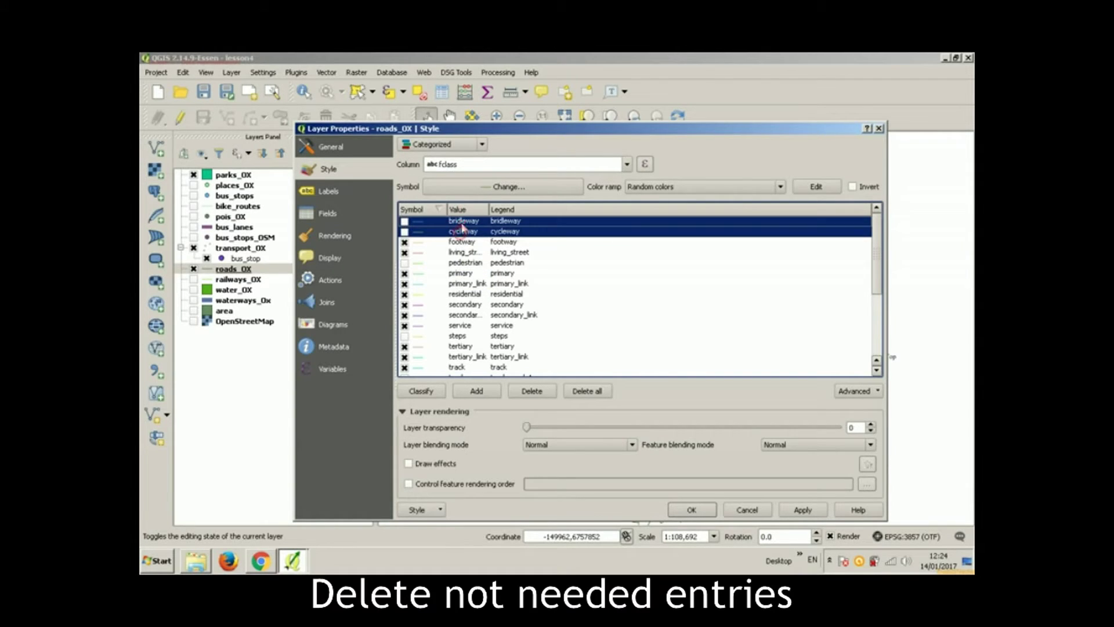
click(532, 390)
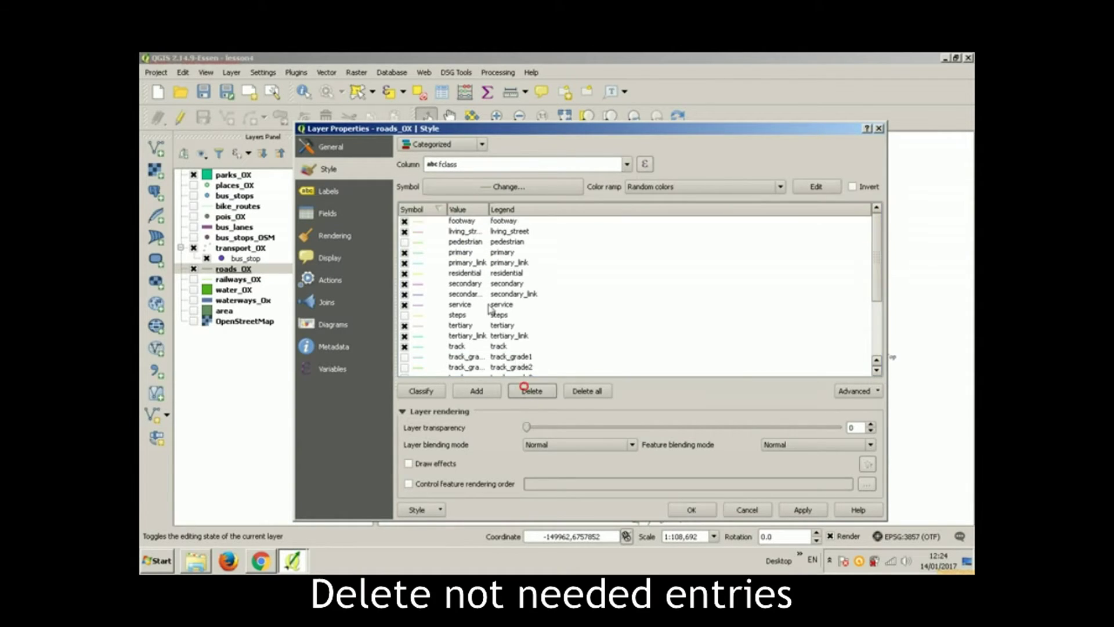
click(480, 315)
click(529, 391)
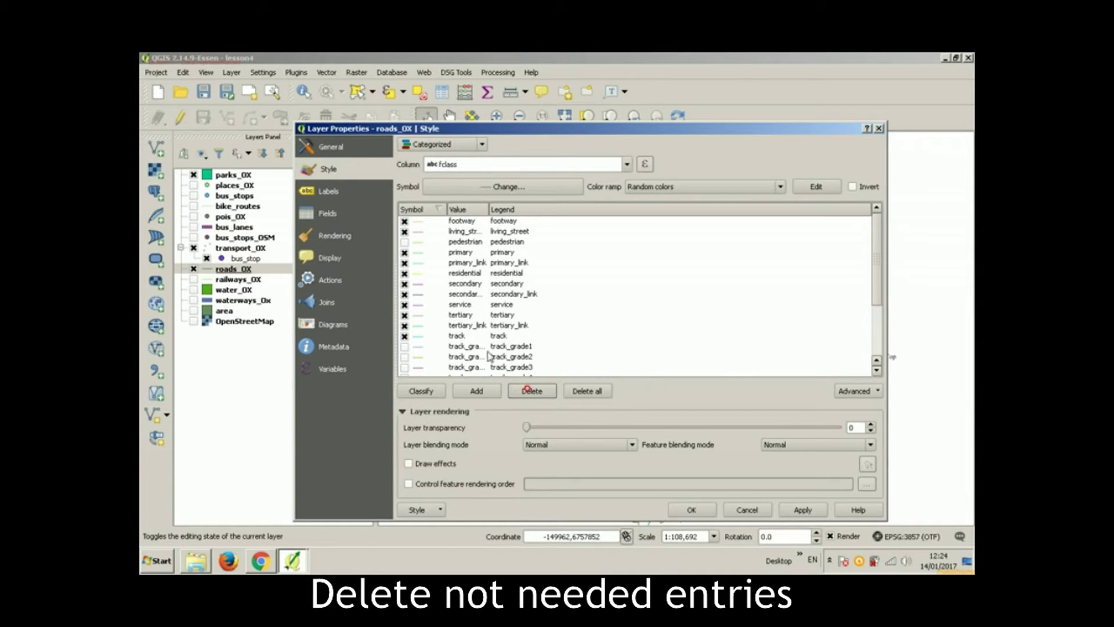
Step: Delete the track_grade1 to track_grade5, unknown and blank road categories, and enable pedestrian
click(476, 348)
scroll(476, 347, down, 3)
shift+click(473, 304)
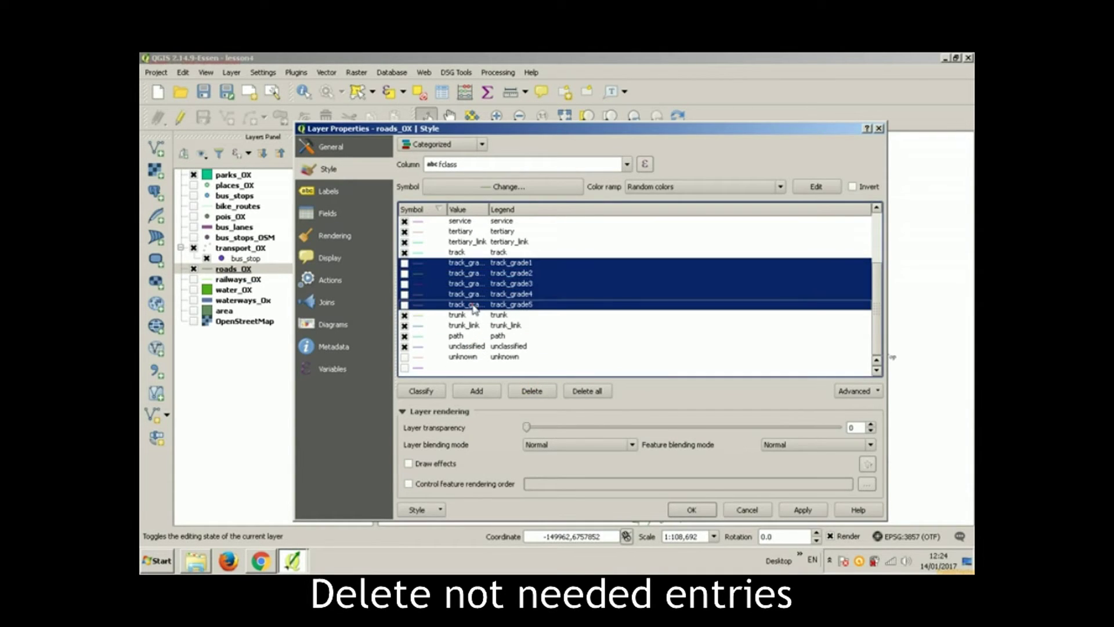
click(522, 392)
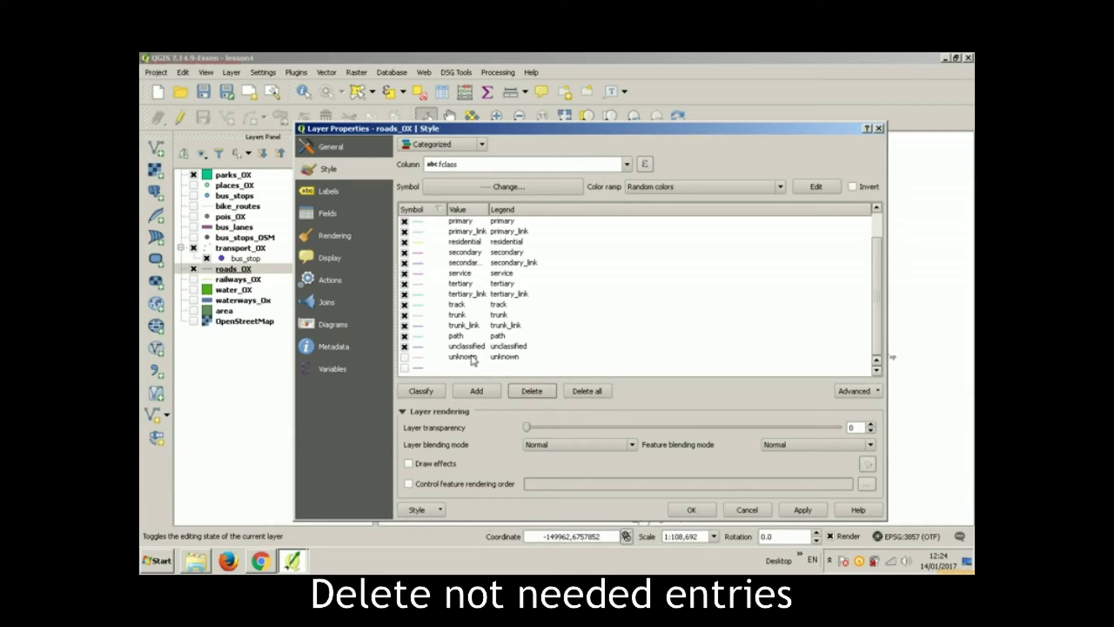
click(470, 356)
click(525, 389)
click(525, 389)
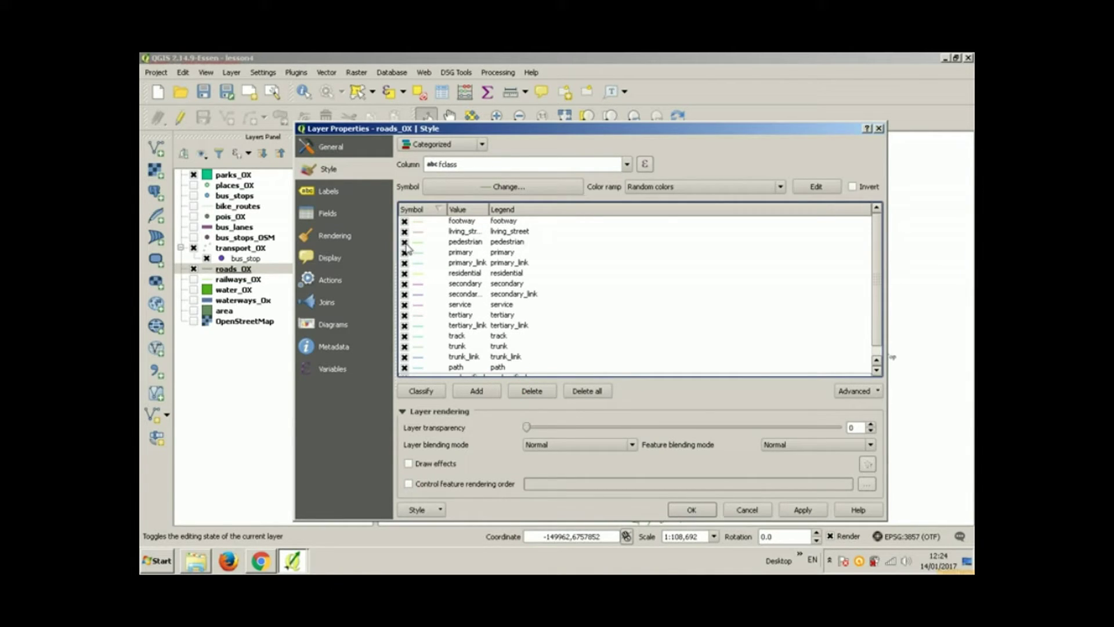
click(474, 220)
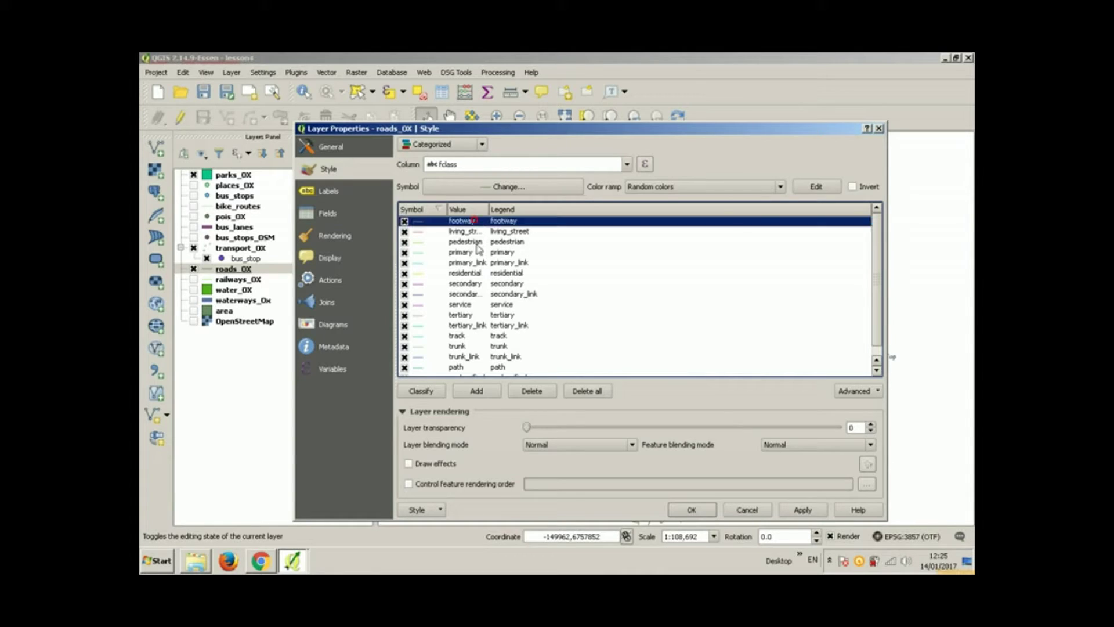
shift+click(477, 242)
right_click(476, 245)
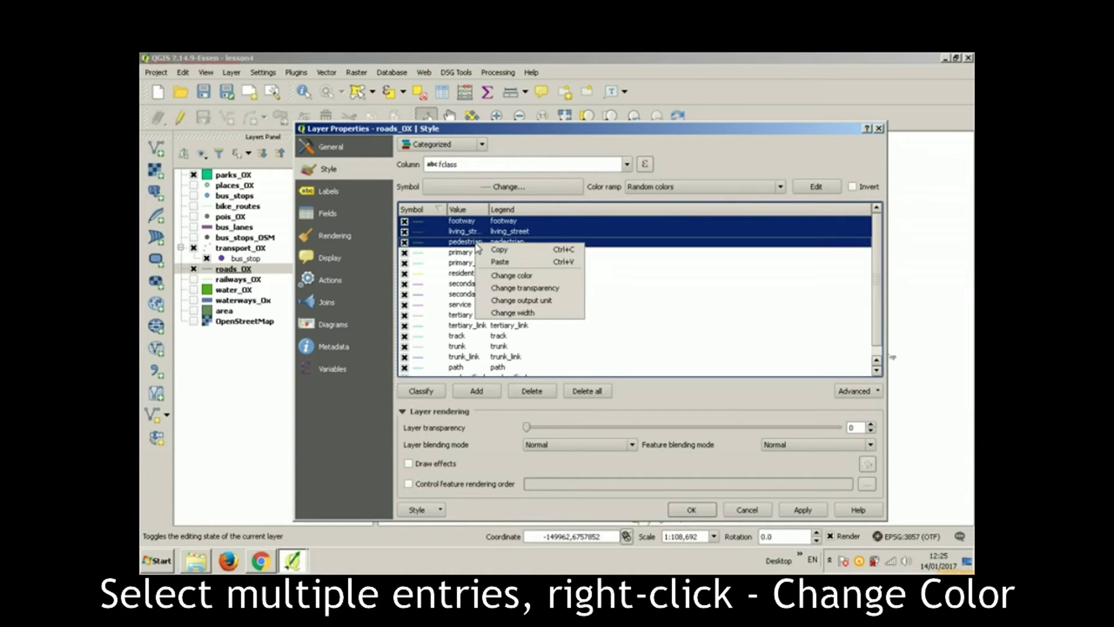
click(494, 276)
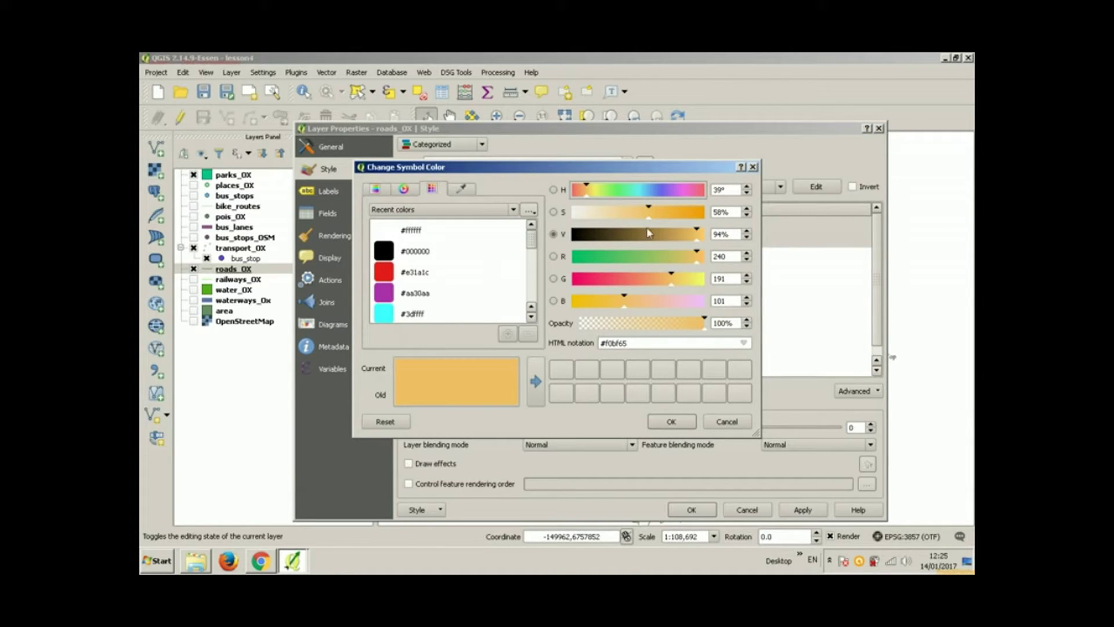
click(754, 168)
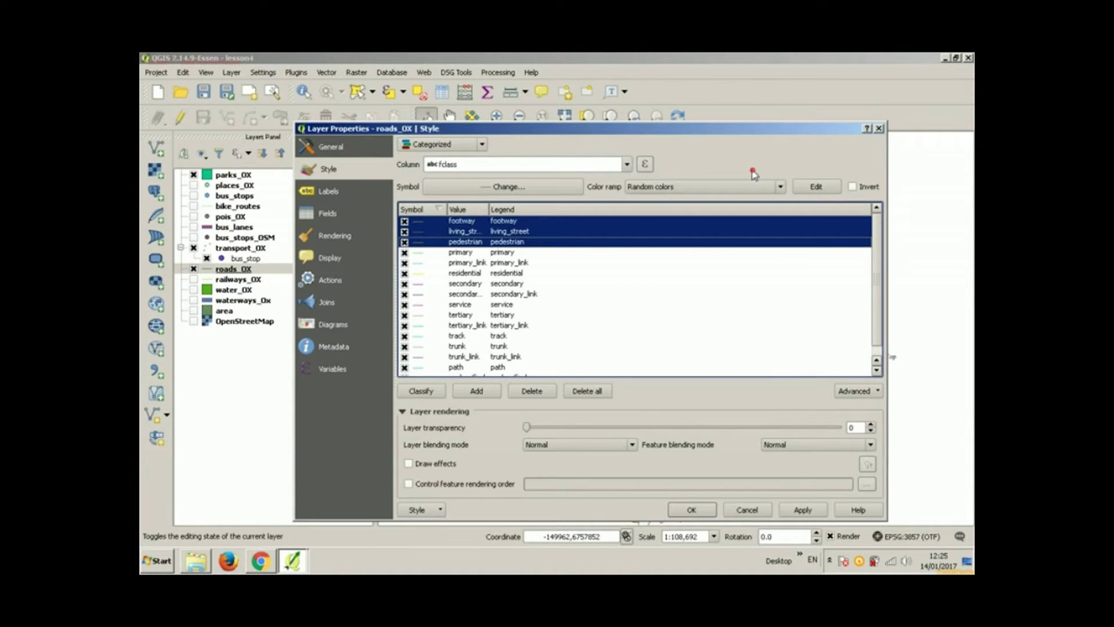
Step: Give the primary, residential, secondary, tertiary and trunk road categories, including their link categories, the same green colour #53df78
click(472, 254)
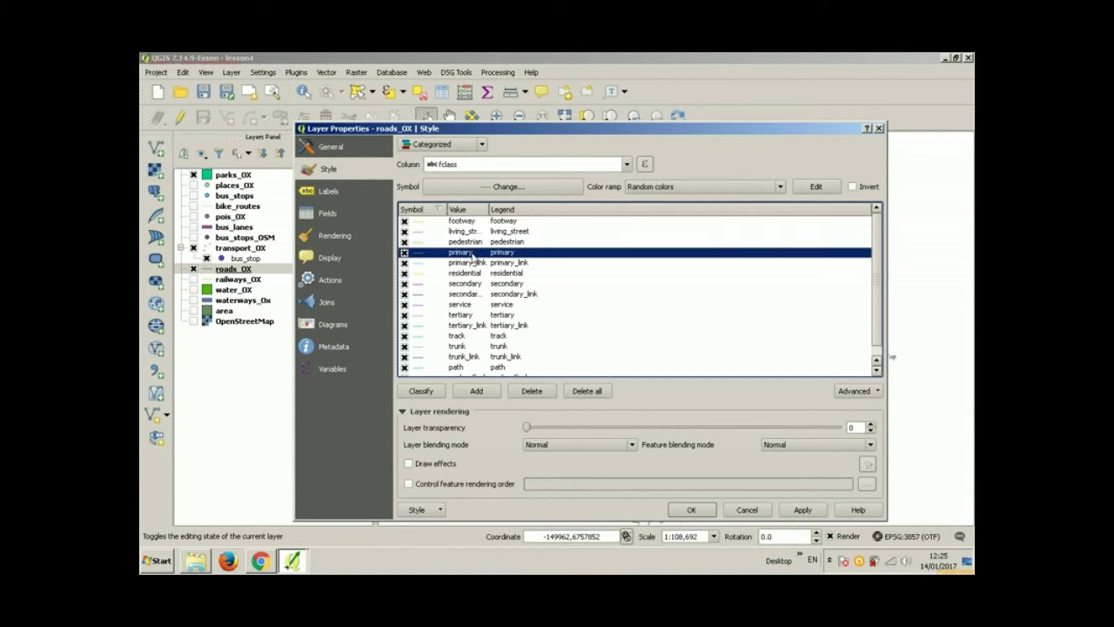
shift+click(473, 294)
ctrl+click(473, 314)
ctrl+click(472, 325)
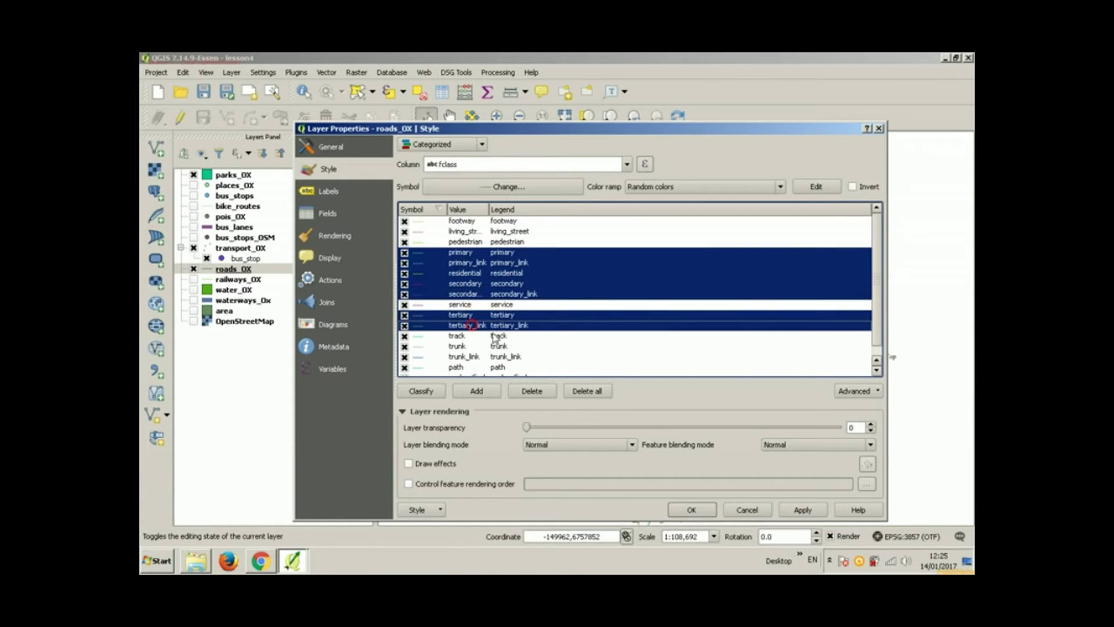
scroll(476, 332, down, 1)
ctrl+click(468, 335)
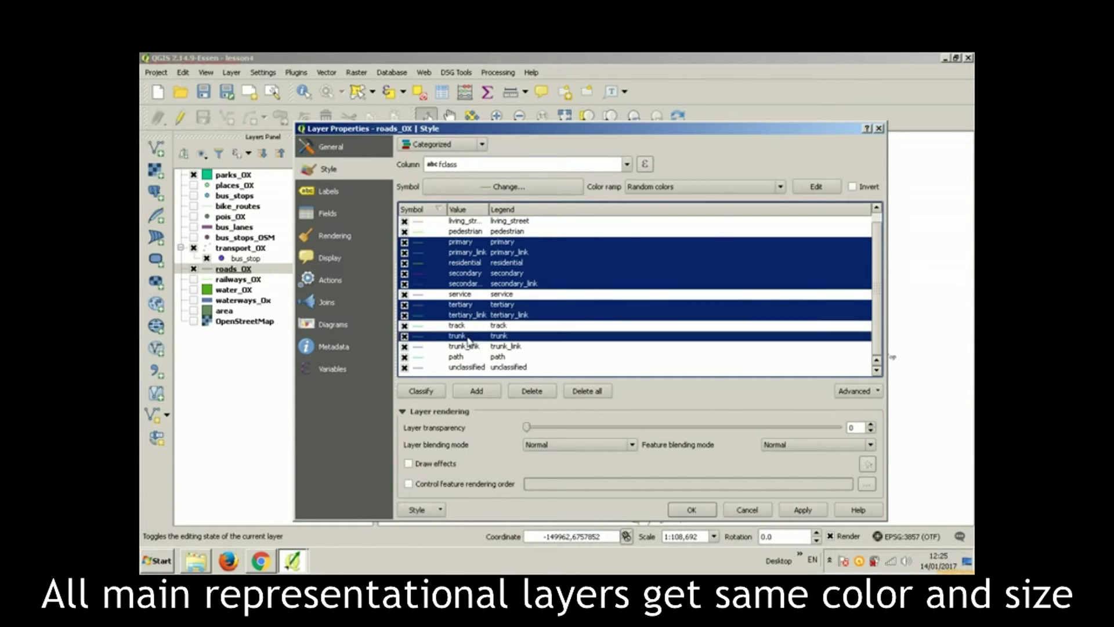
ctrl+click(471, 346)
right_click(472, 348)
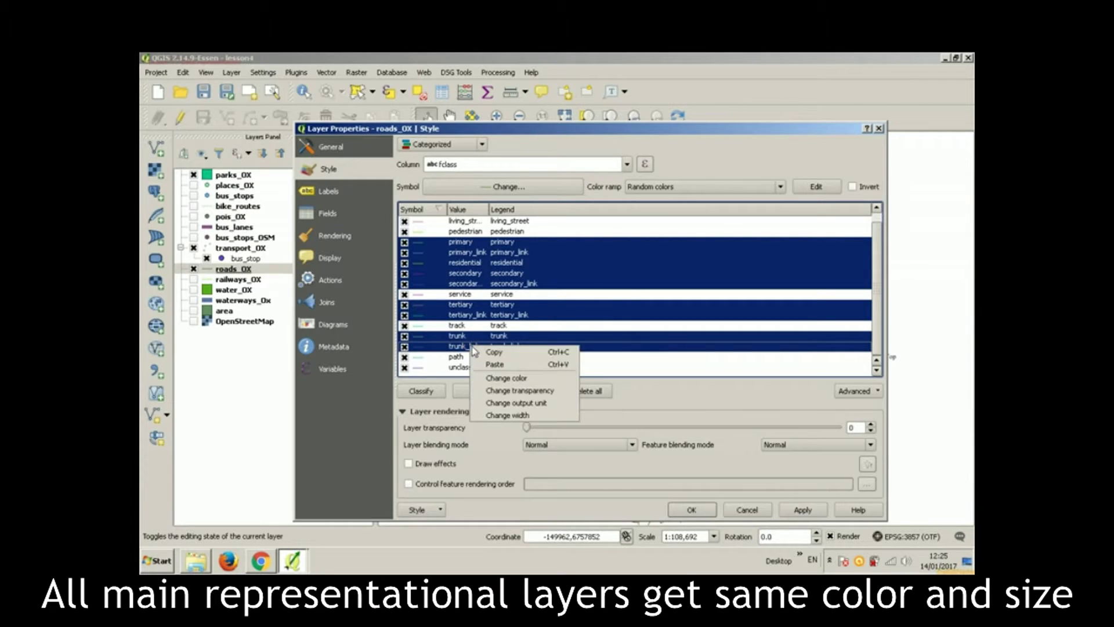
click(490, 377)
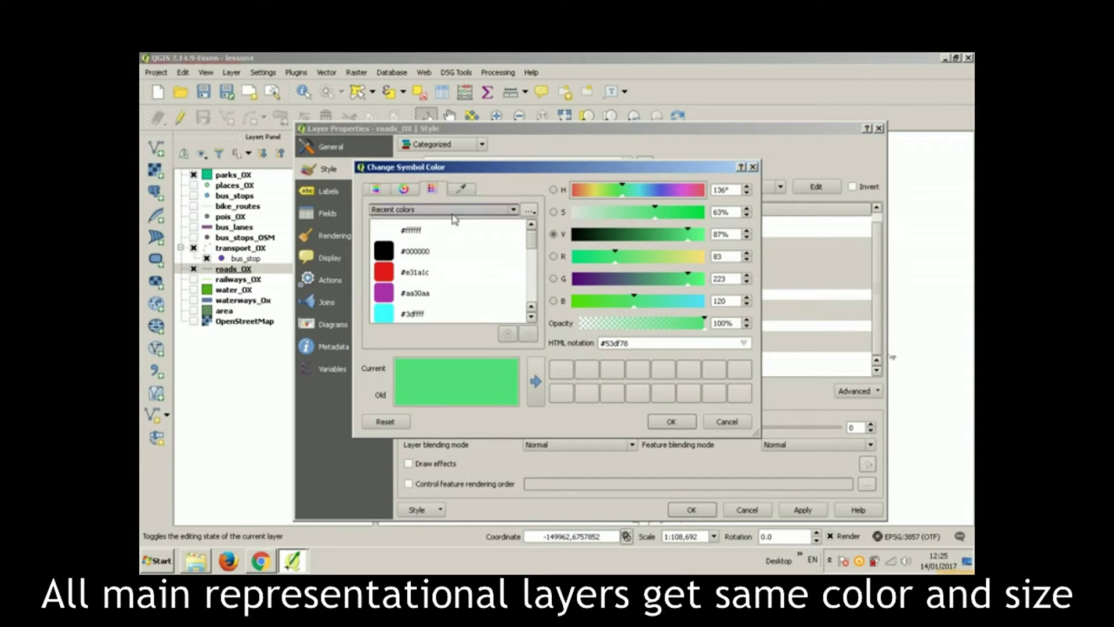
click(667, 423)
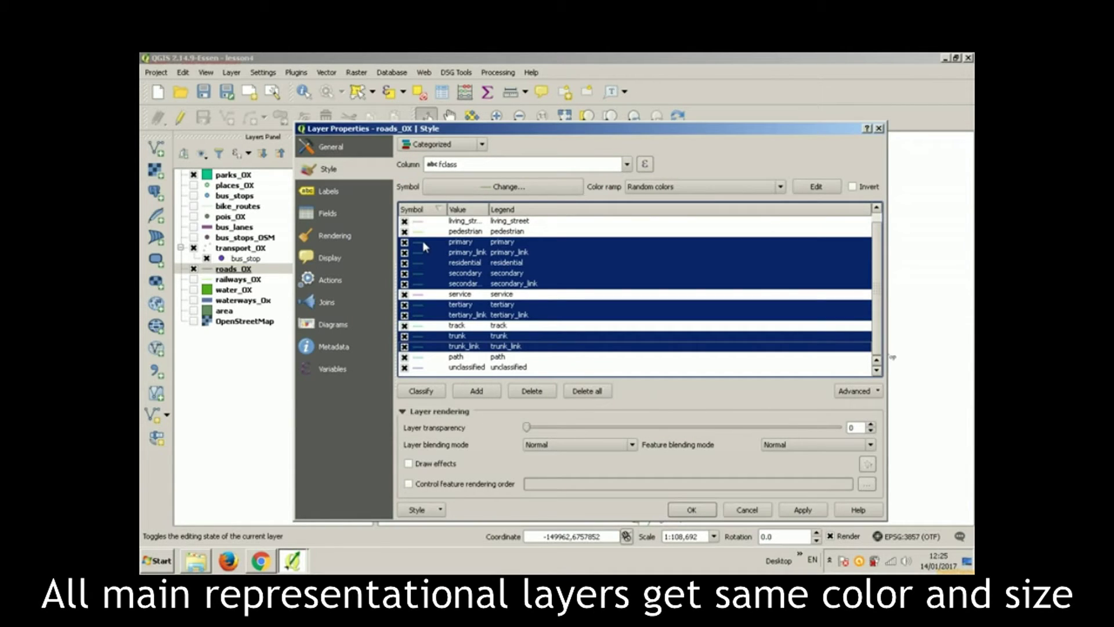
Step: Set the line width of the selected main road categories to 0.5 mm
click(502, 187)
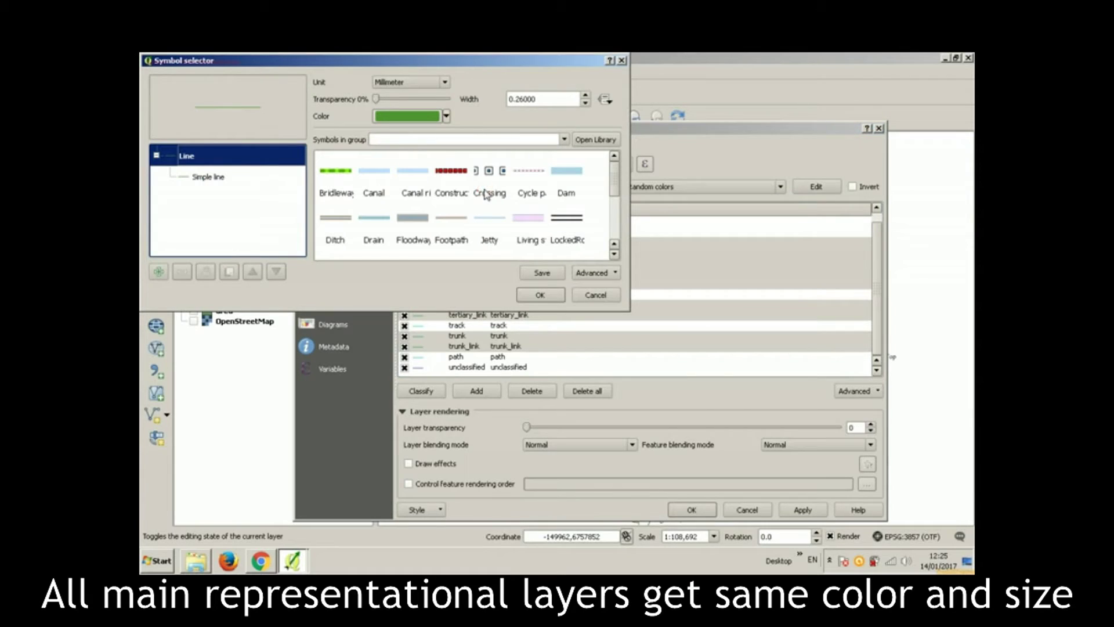
click(558, 101)
drag(539, 100, 506, 104)
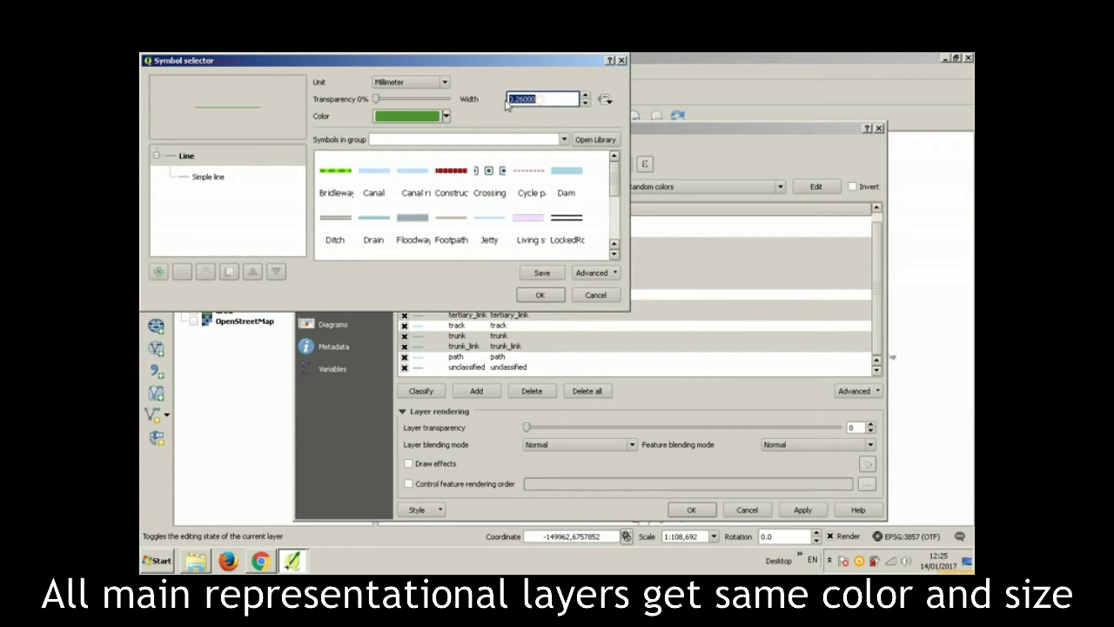
text(0.5)
click(539, 292)
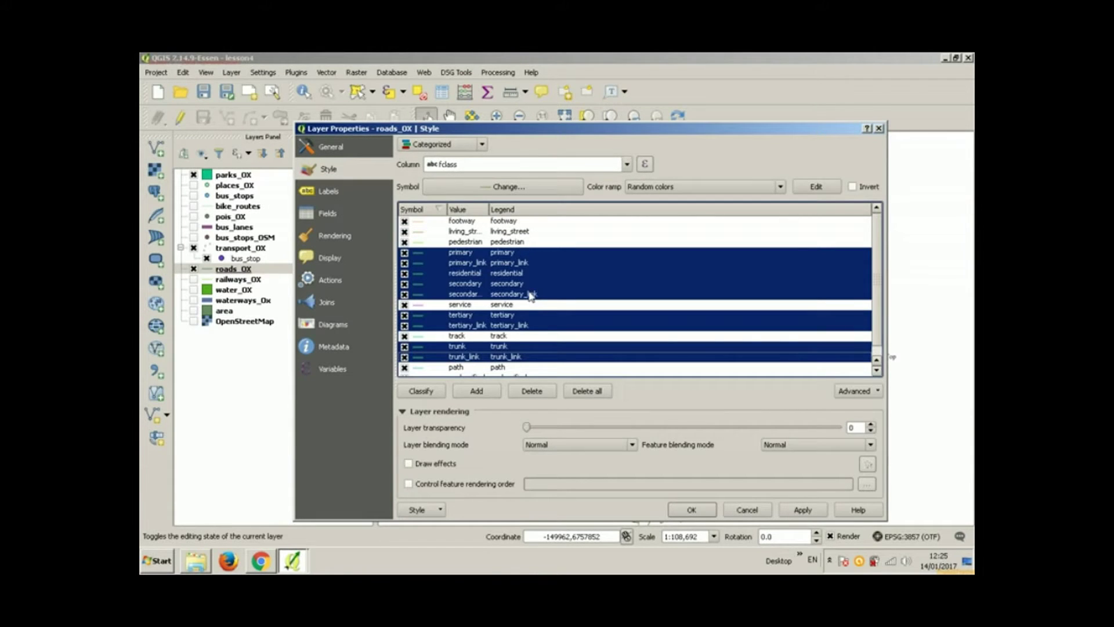
Step: Give the footway, living_street, pedestrian, service, track, path and unclassified road categories the same orange colour #f0bf65
click(437, 222)
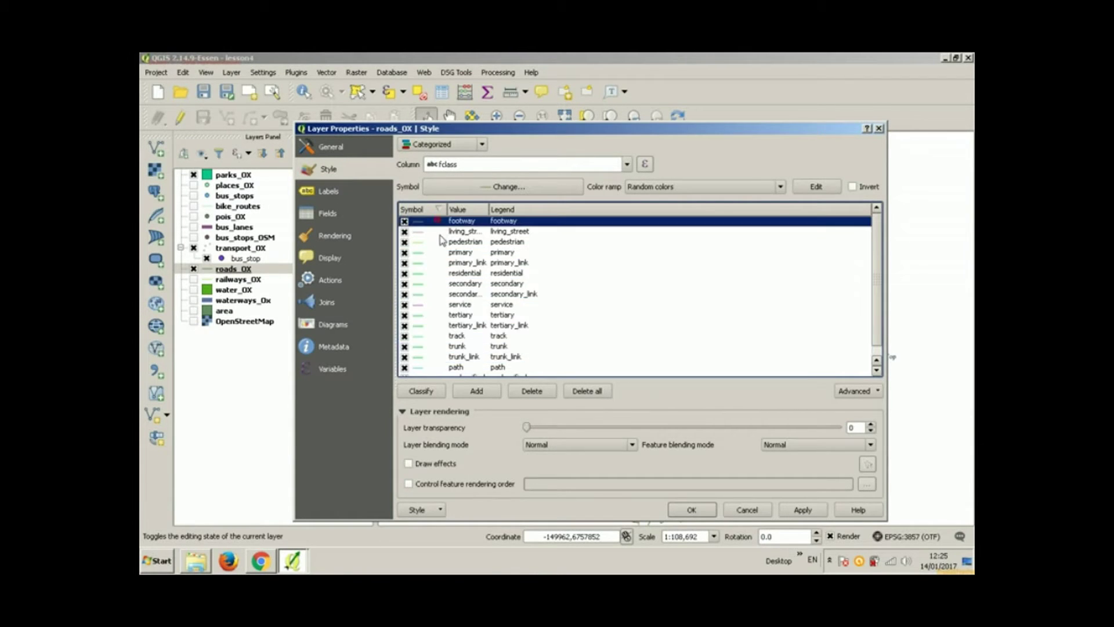
ctrl+click(441, 234)
ctrl+click(442, 241)
ctrl+click(444, 305)
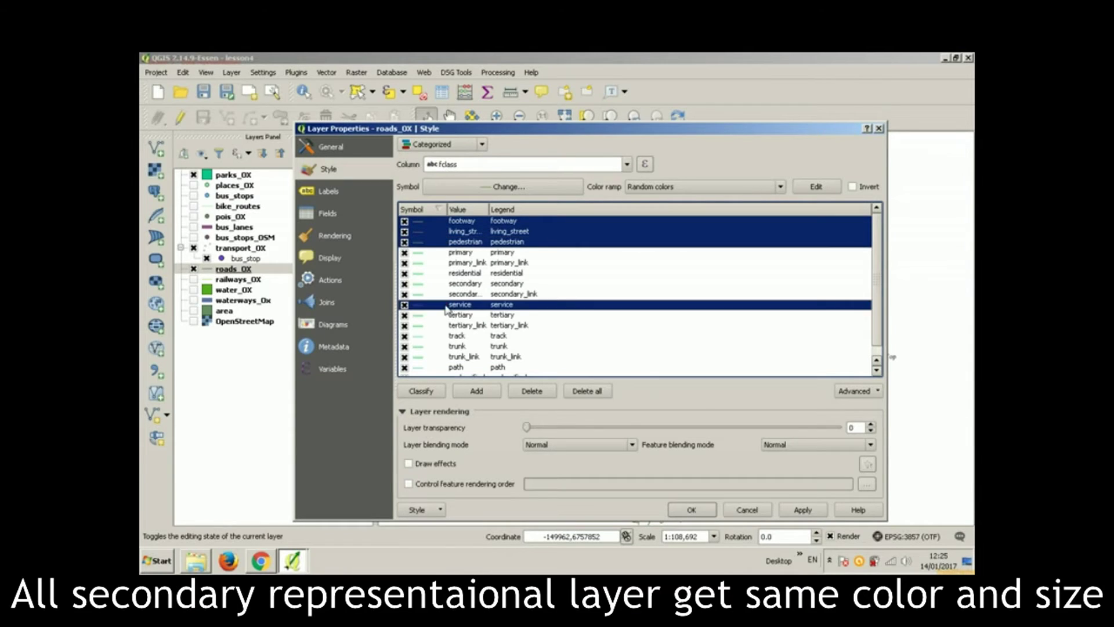
ctrl+click(450, 336)
ctrl+click(452, 366)
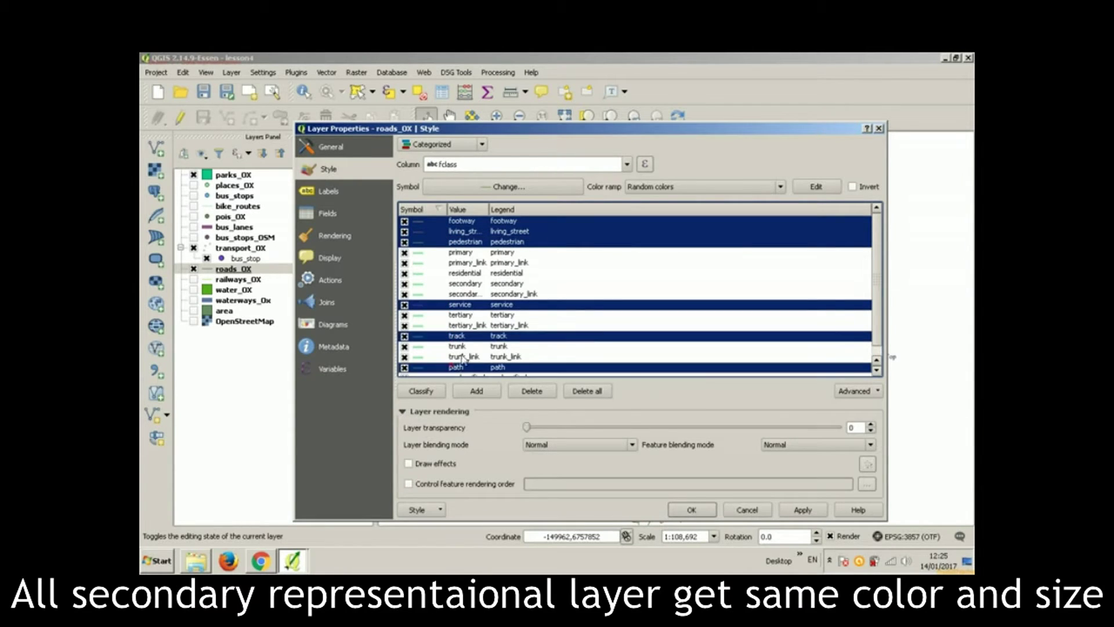
ctrl+click(458, 368)
right_click(458, 369)
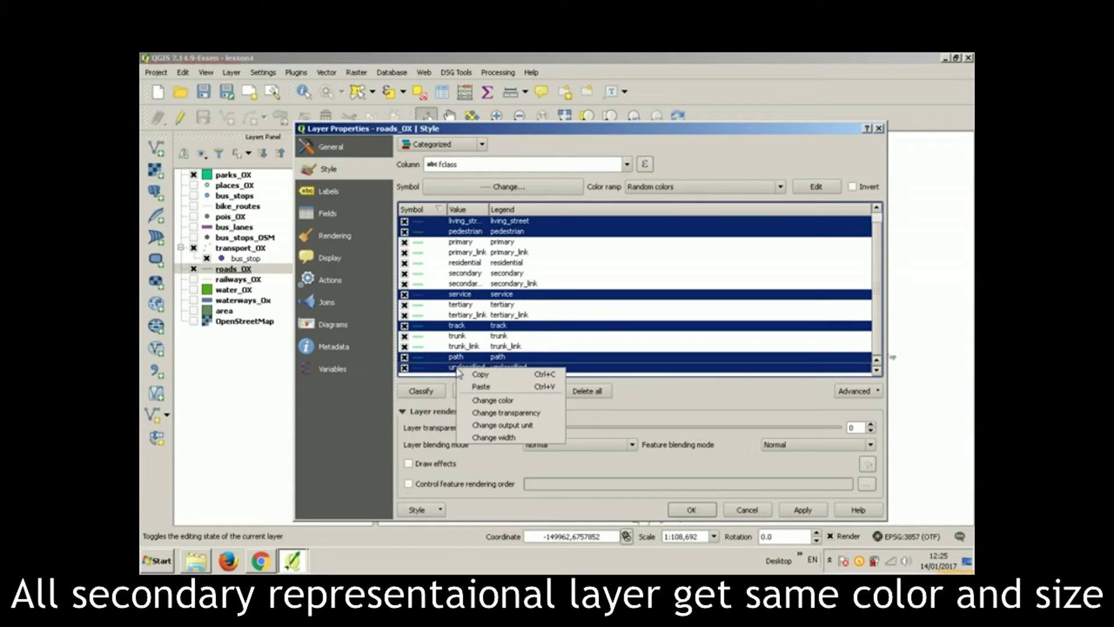
click(486, 401)
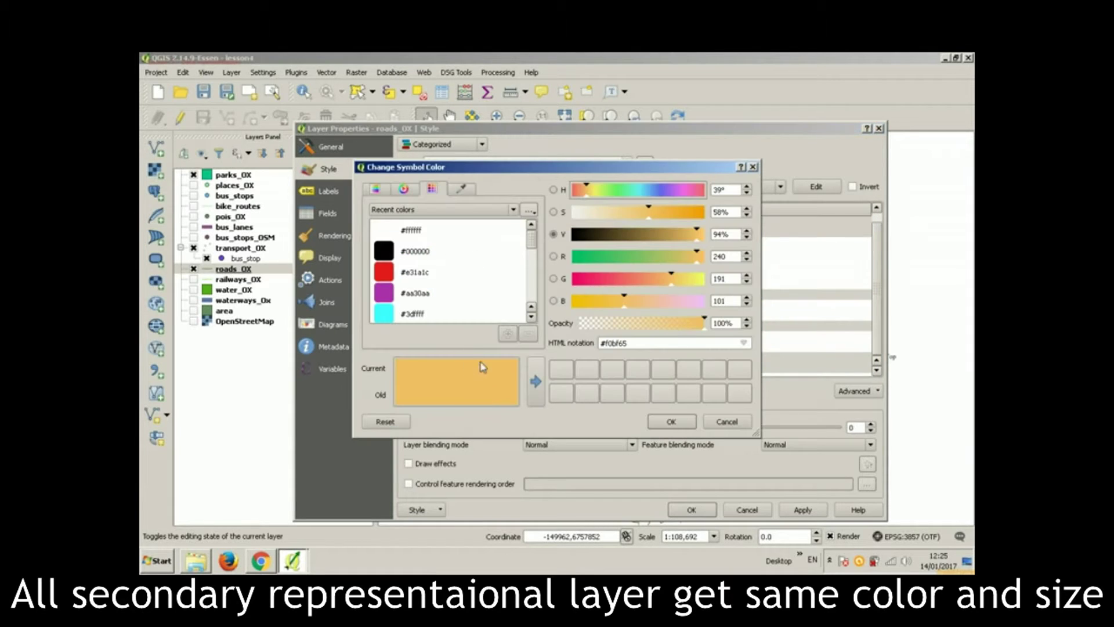
click(667, 421)
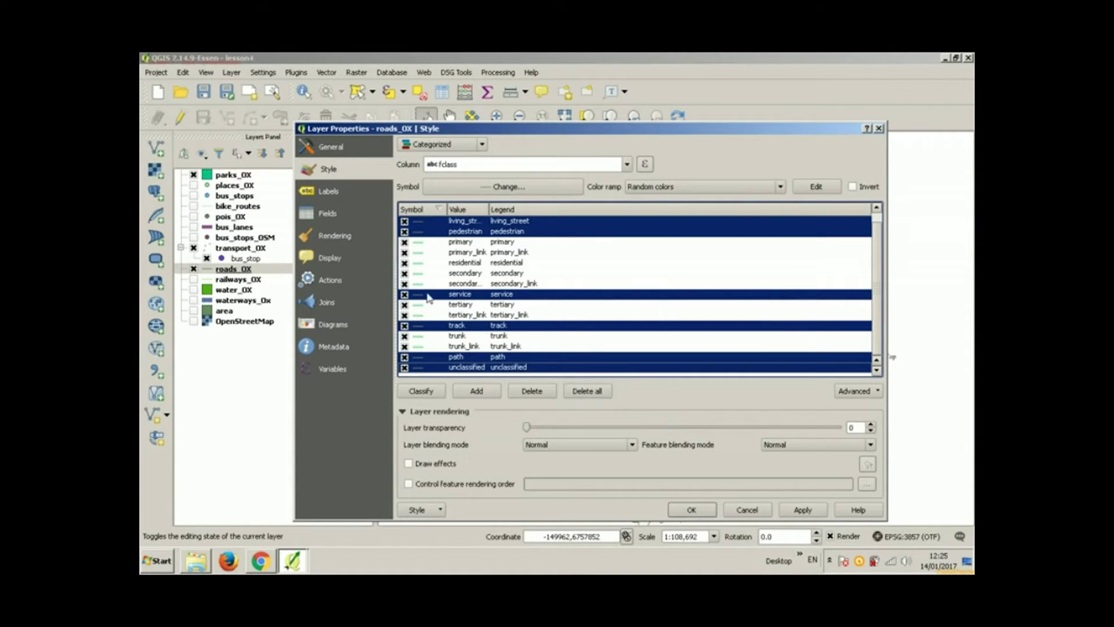
Step: Apply a line width of 0.26 mm to the selected minor road categories
click(485, 192)
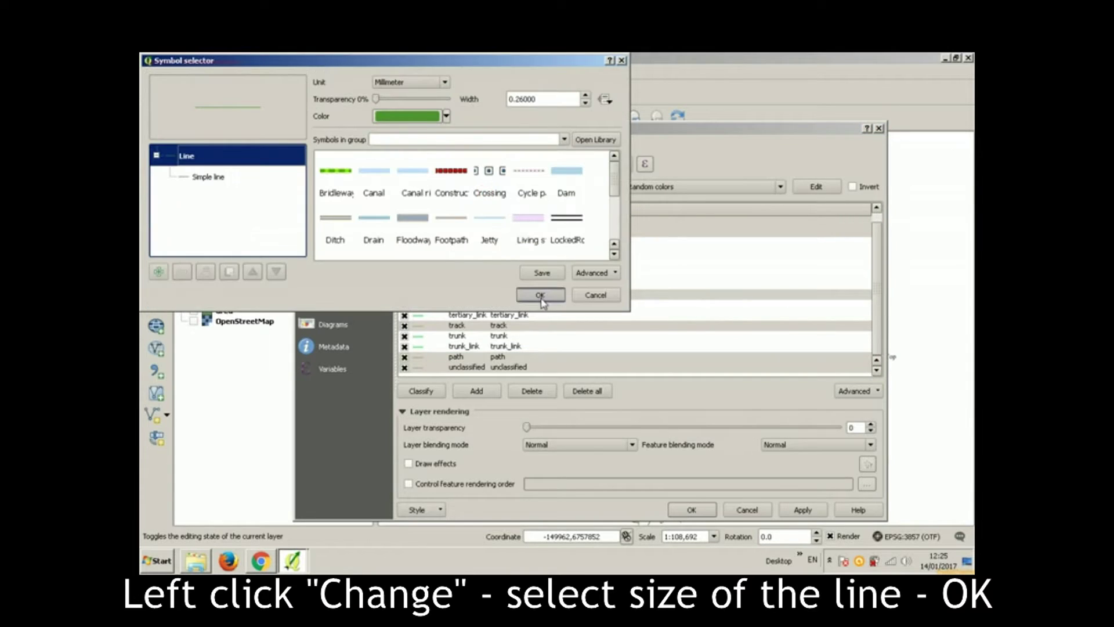
click(542, 297)
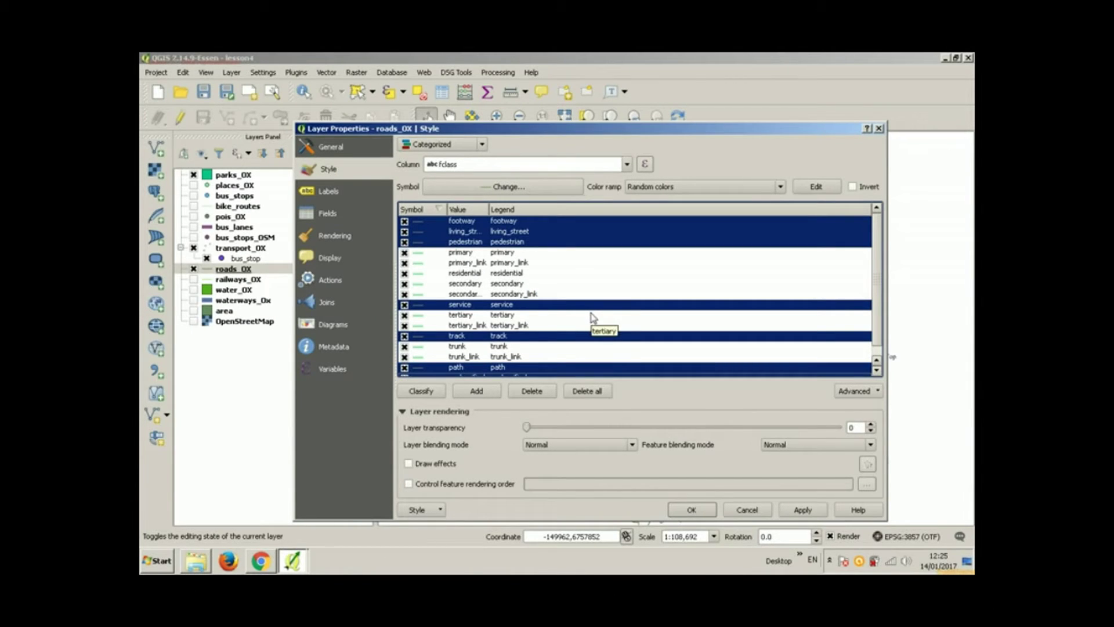
scroll(594, 320, down, 1)
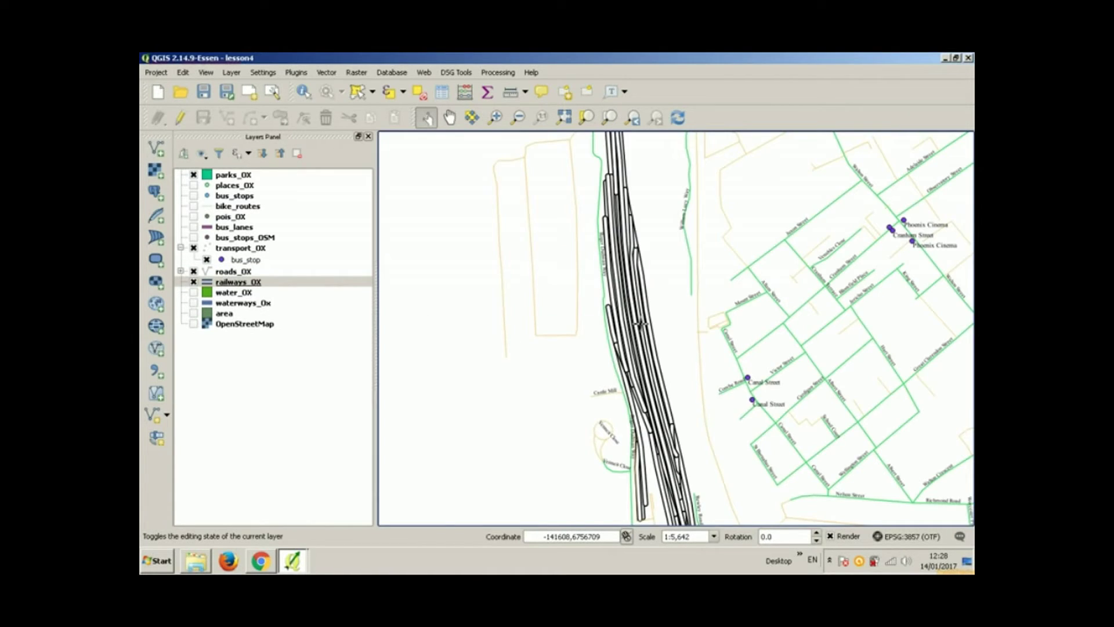
Step: Enable symbol levels in the style of the railways_OX layer and apply the style to the map
scroll(639, 323, up, 1)
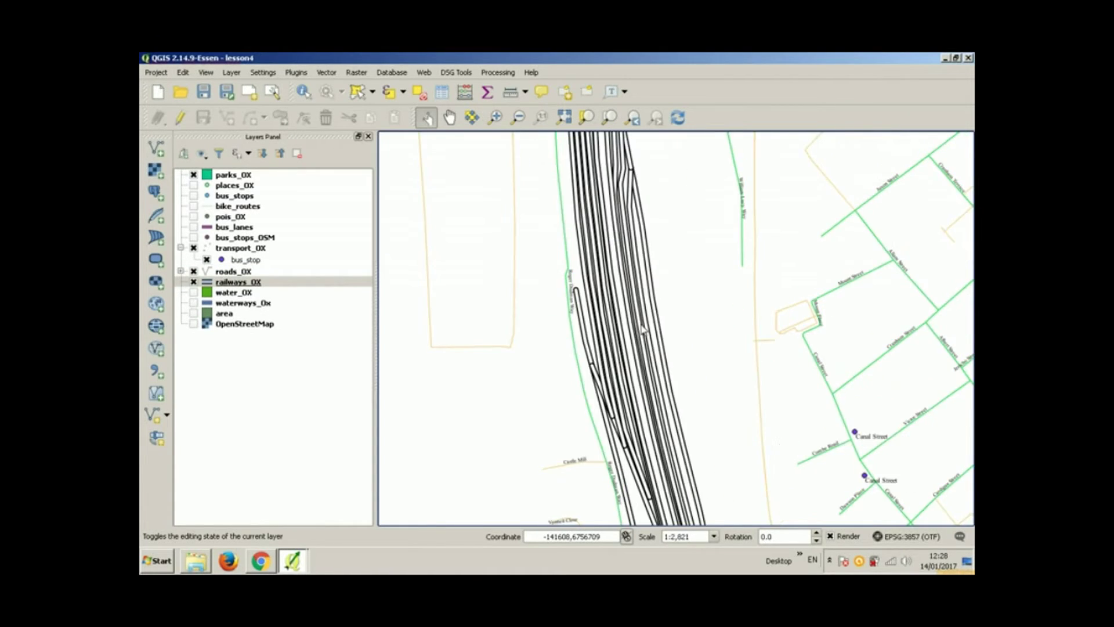
scroll(640, 324, down, 1)
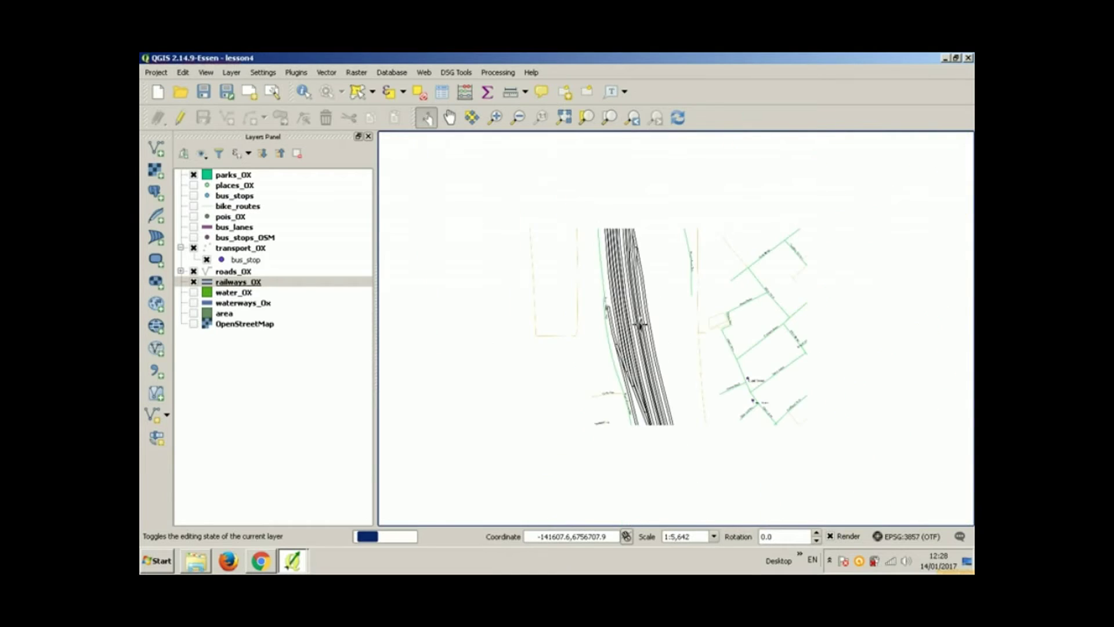
click(257, 282)
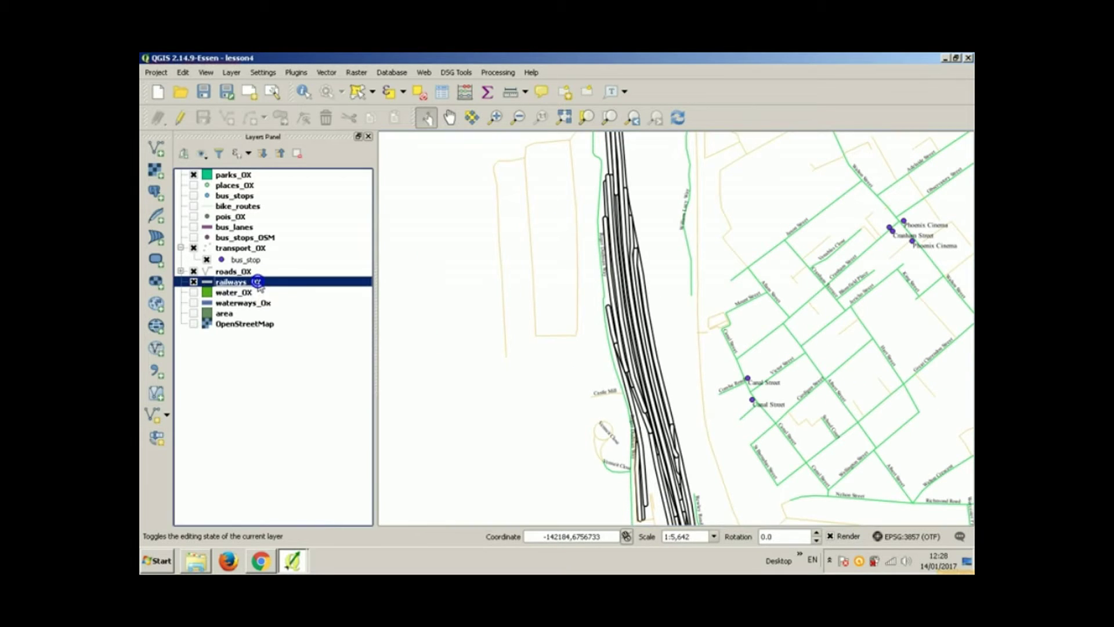
right_click(257, 282)
double_click(257, 282)
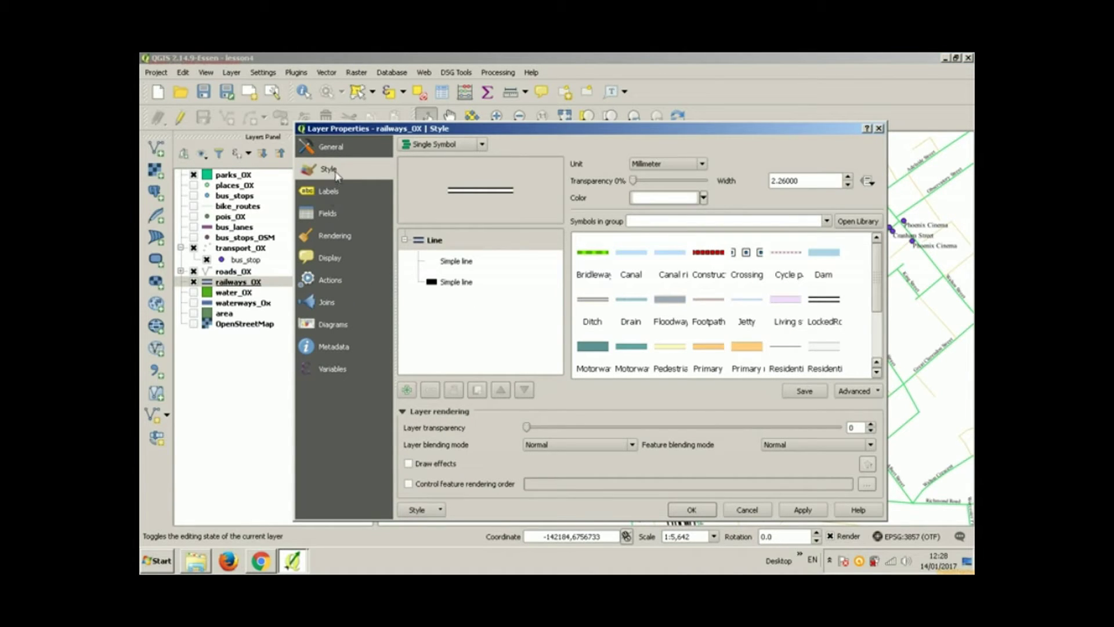
click(849, 392)
click(857, 416)
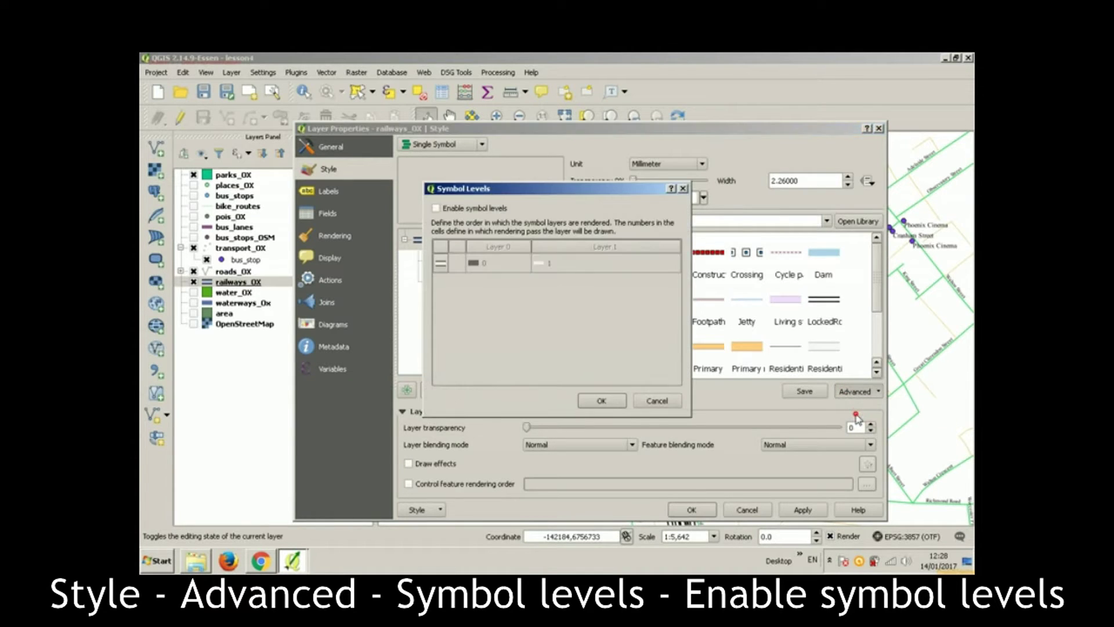
click(452, 210)
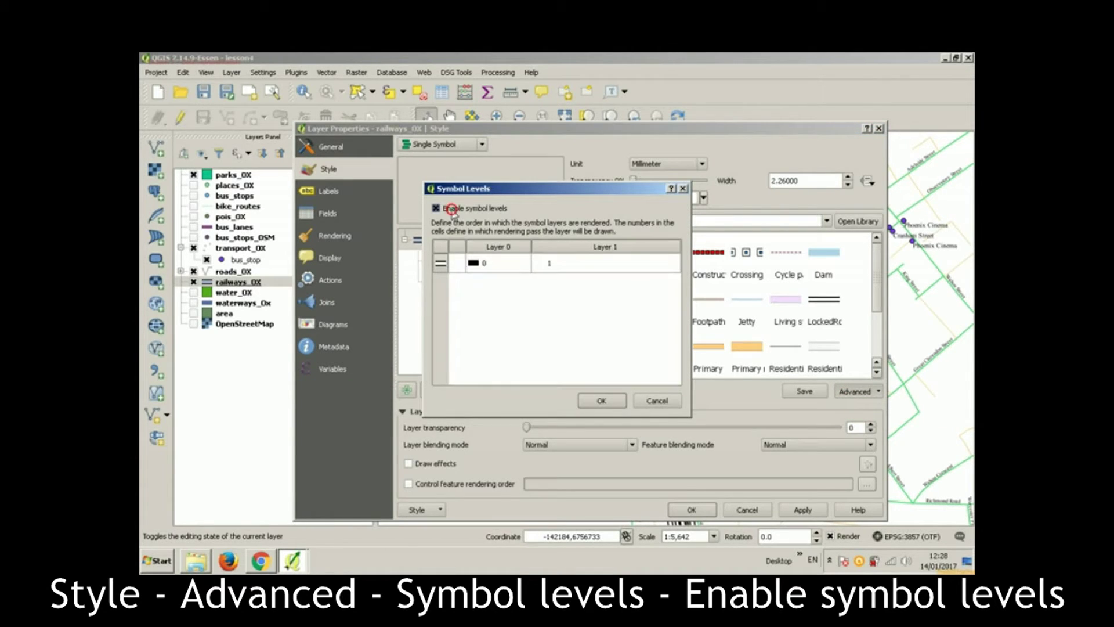
click(603, 400)
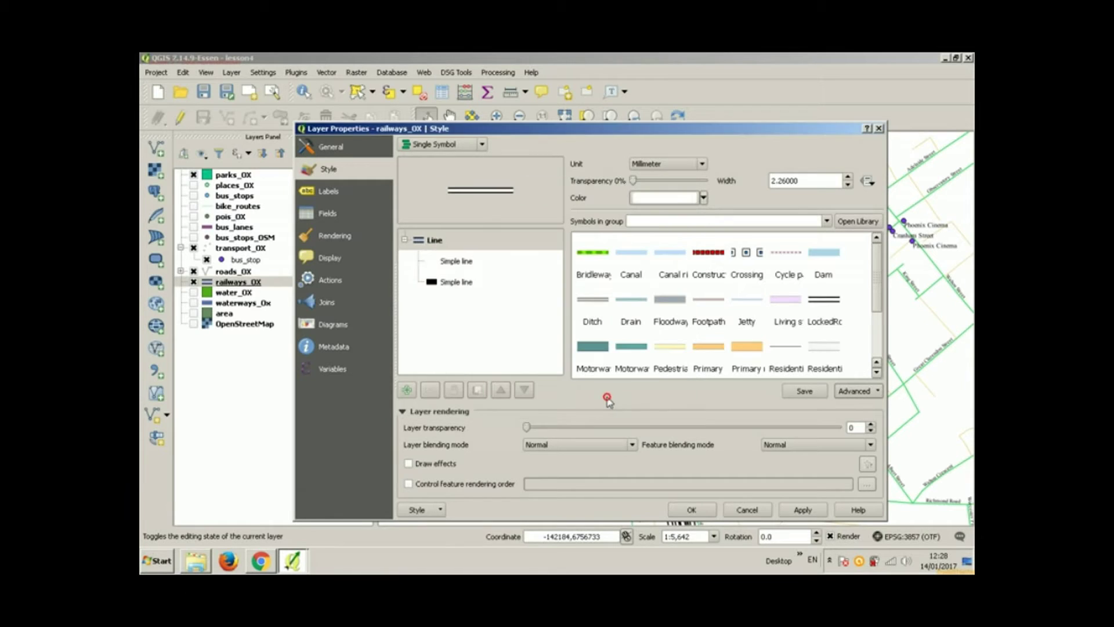
click(699, 511)
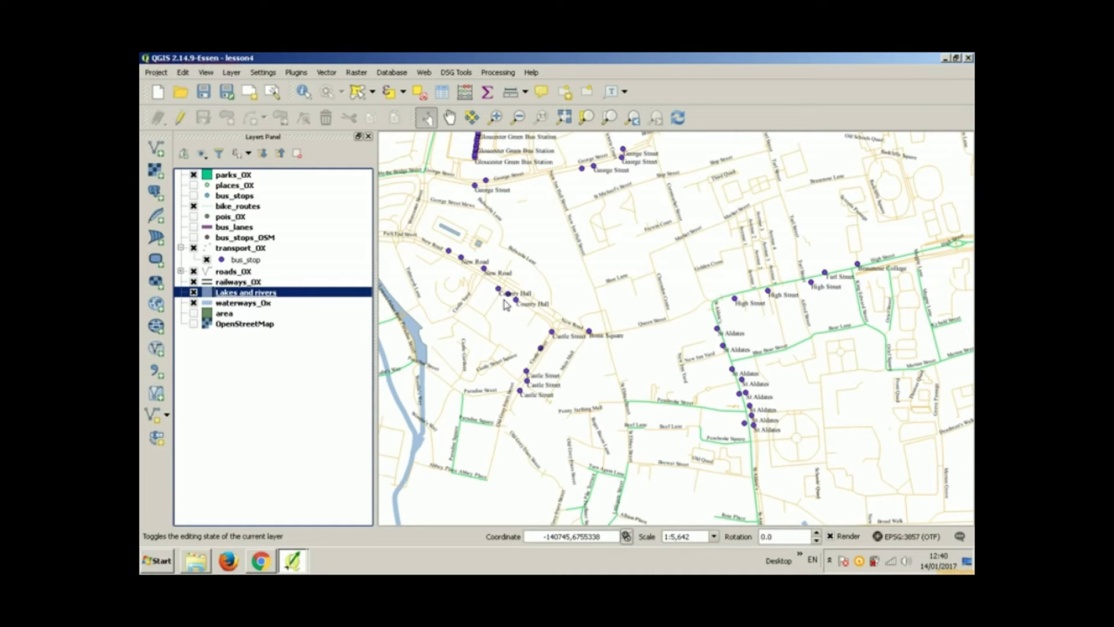
Step: Copy the fill colour from the style of the Lakes and rivers layer
double_click(244, 292)
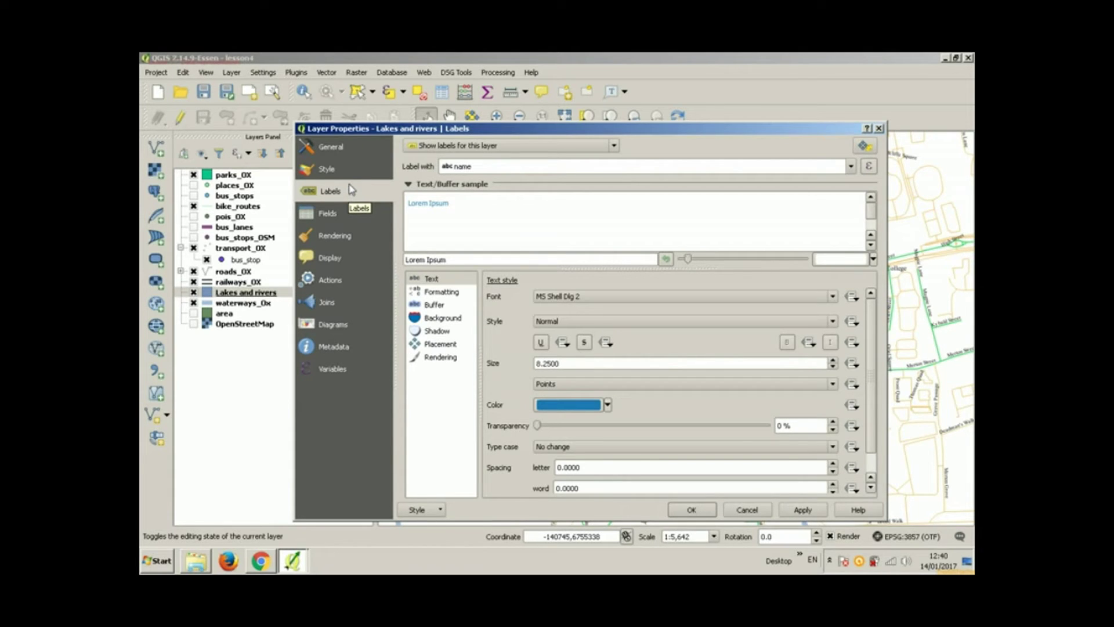
click(339, 171)
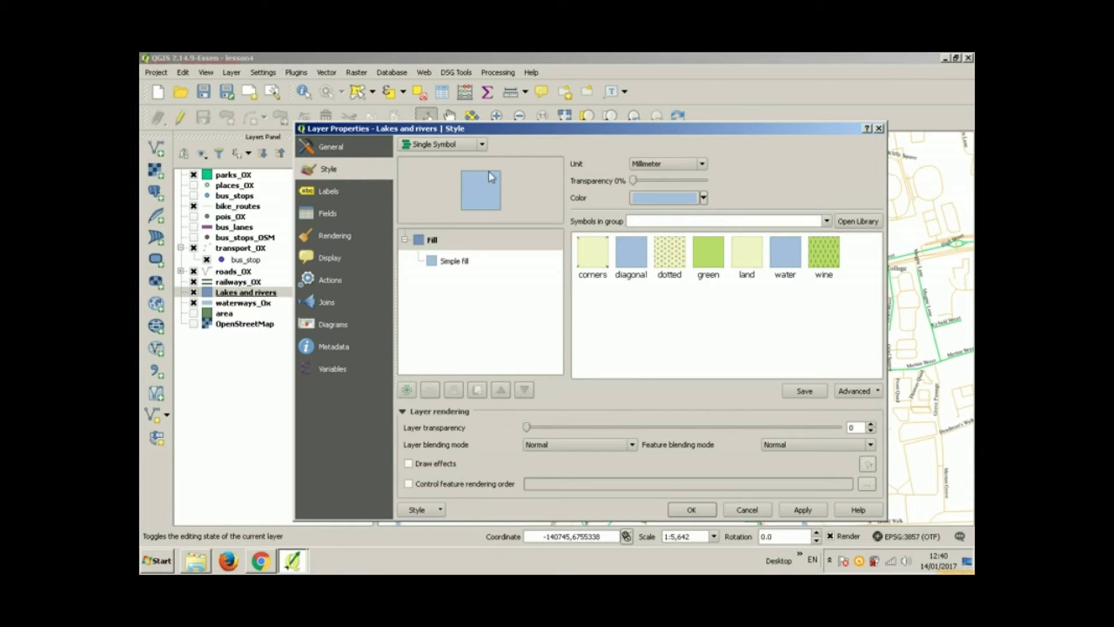
click(703, 198)
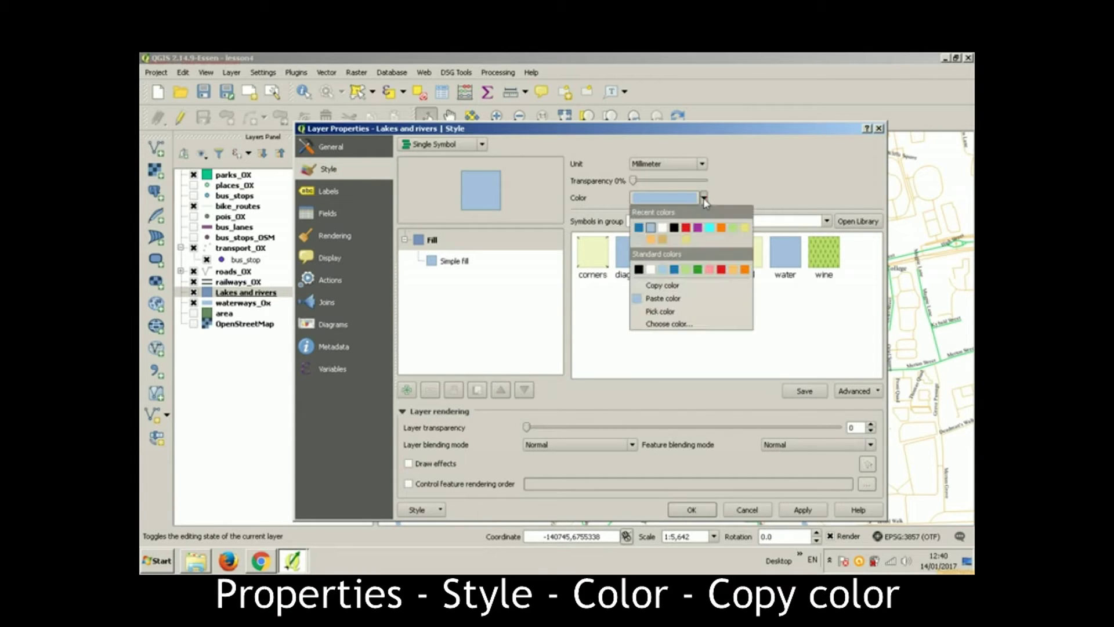
click(675, 287)
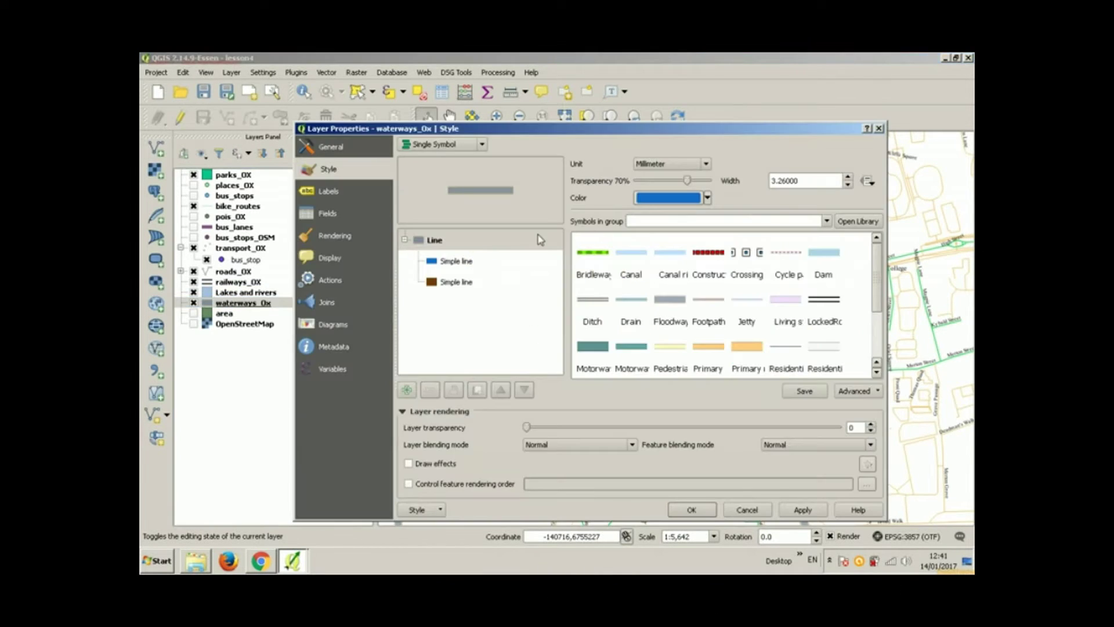
Step: Style the waterways_Ox layer with the Canal line symbol and paste the copied lake colour onto it
click(634, 257)
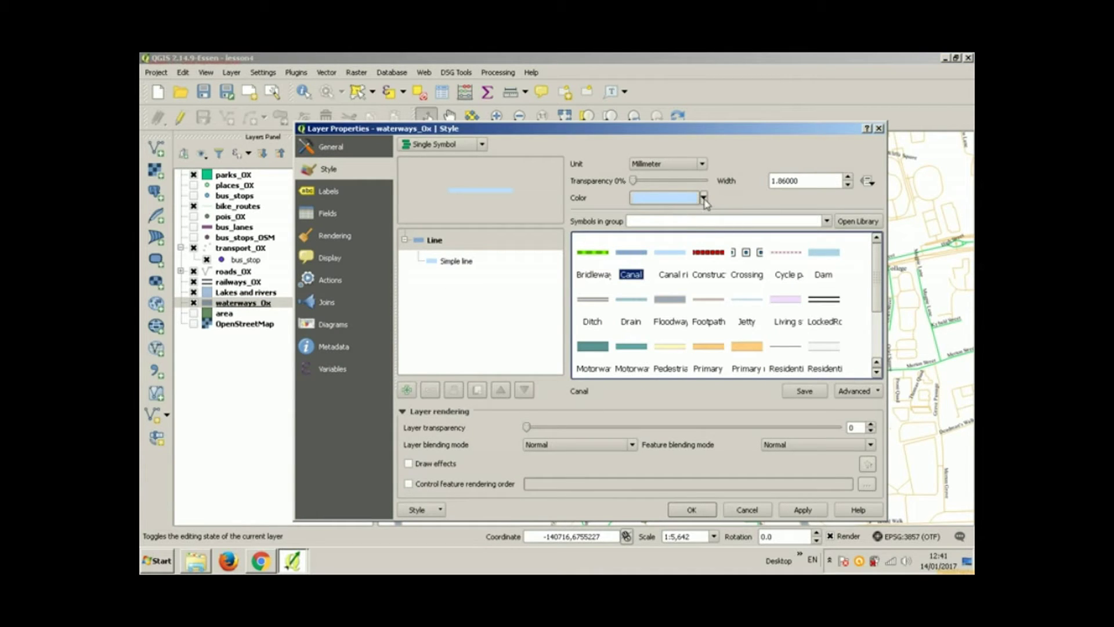
click(703, 198)
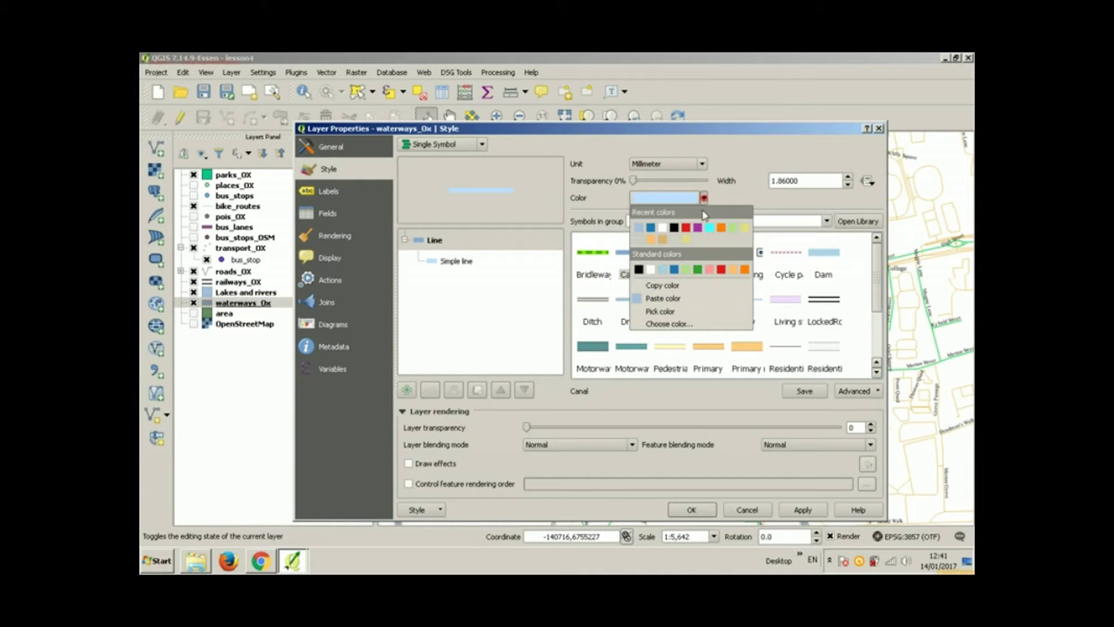
click(674, 299)
click(691, 510)
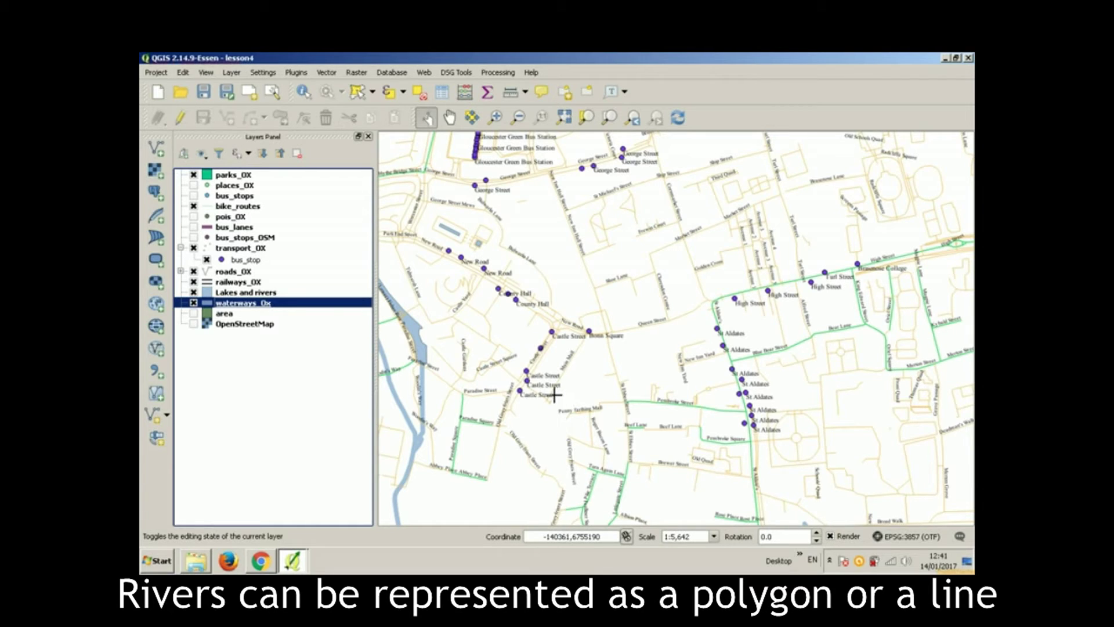
drag(554, 395, 404, 234)
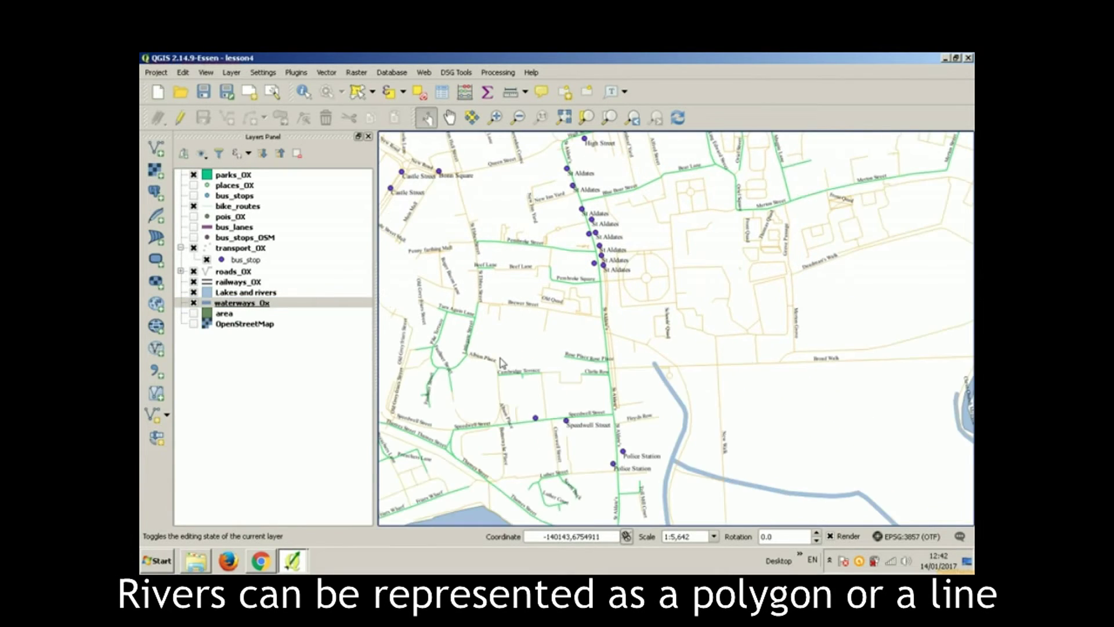
click(294, 560)
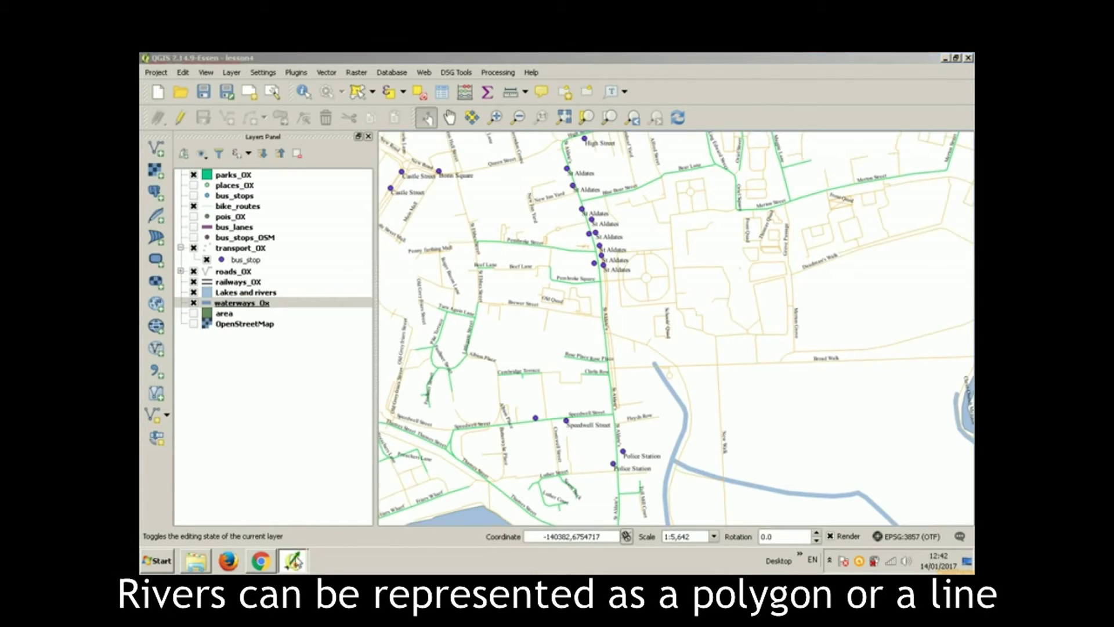
Step: Switch to the Oxford Map composition and shift the map content slightly left within its frame
click(292, 519)
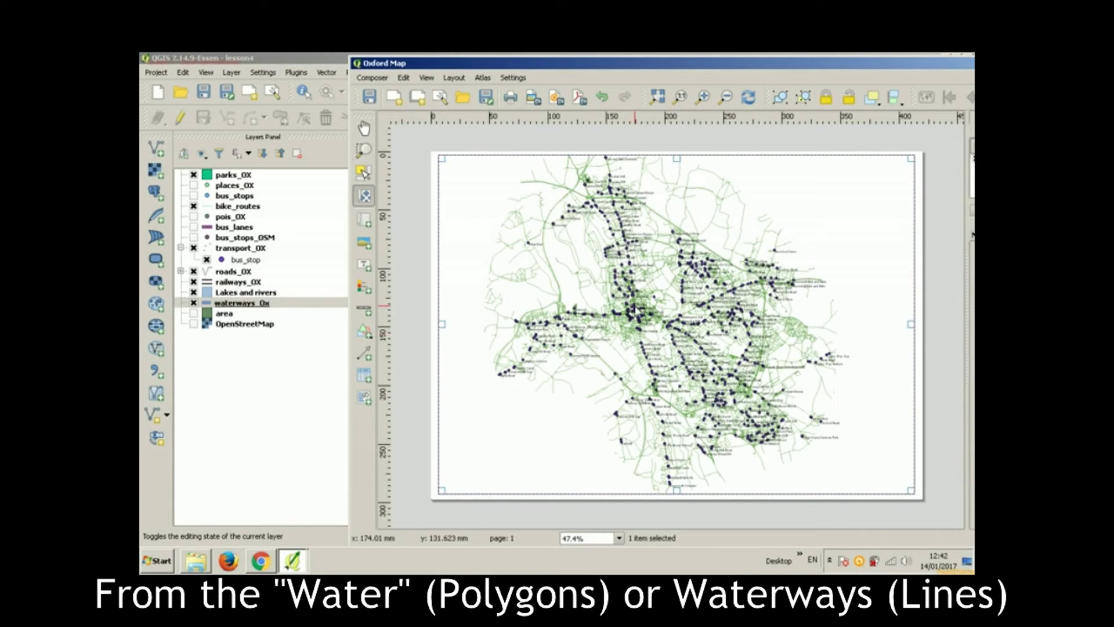
click(367, 193)
drag(583, 311, 579, 316)
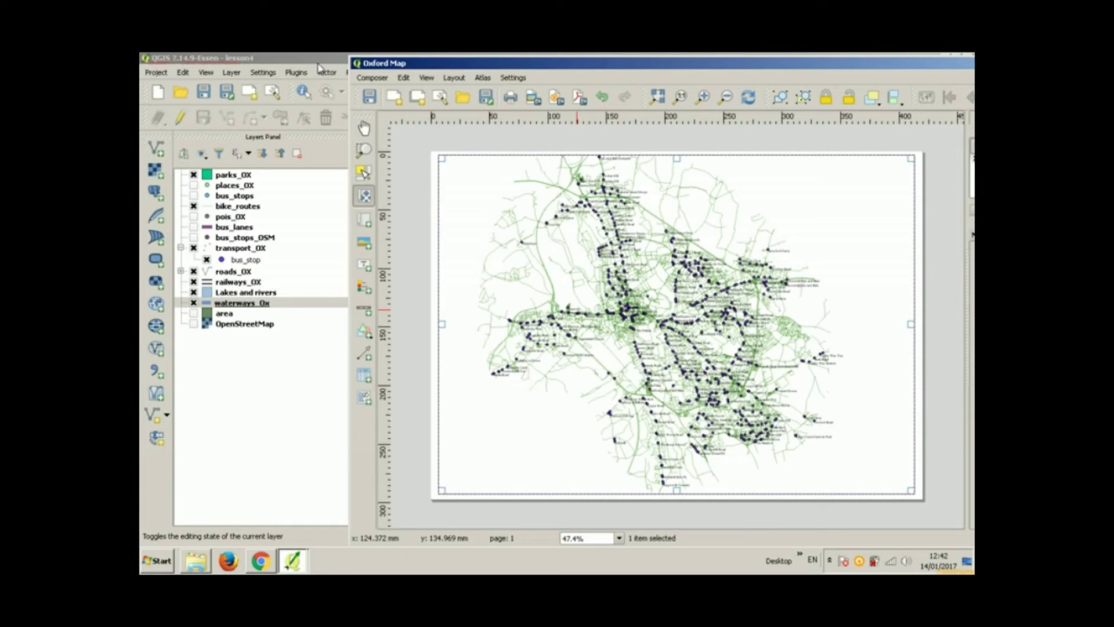
Step: Switch the labelling of the roads_OX layer to rule-based labeling
click(251, 274)
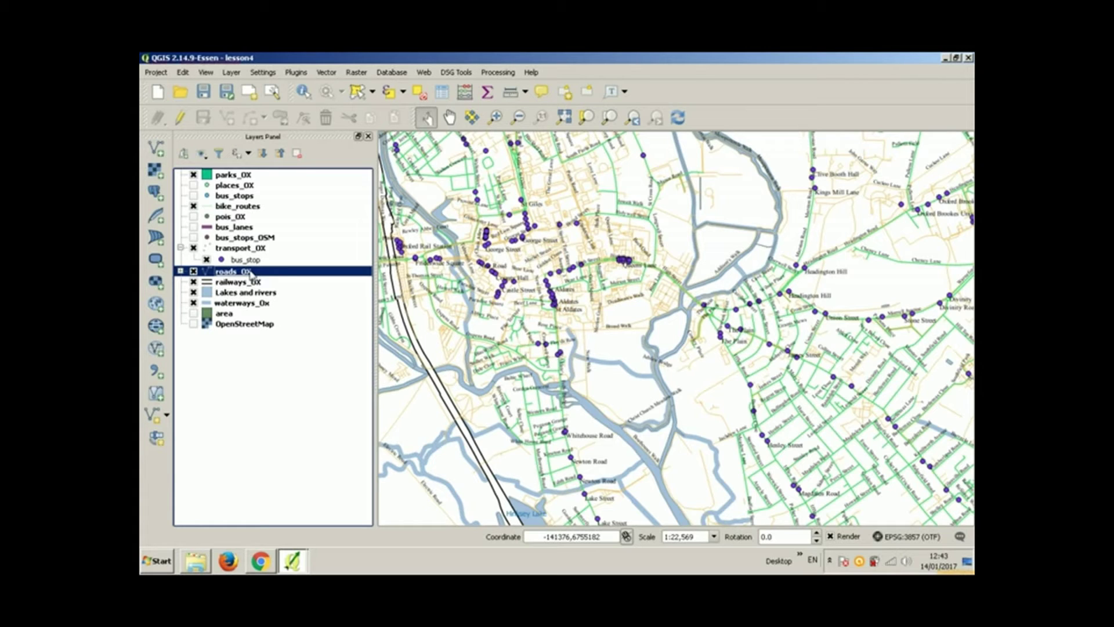
double_click(251, 272)
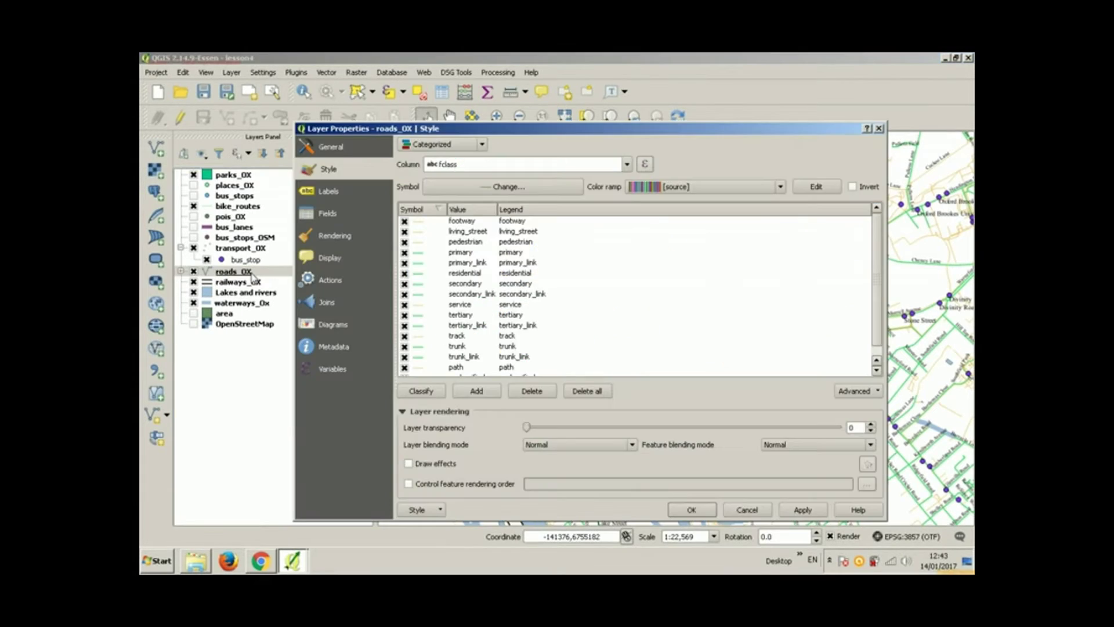
click(329, 190)
click(476, 146)
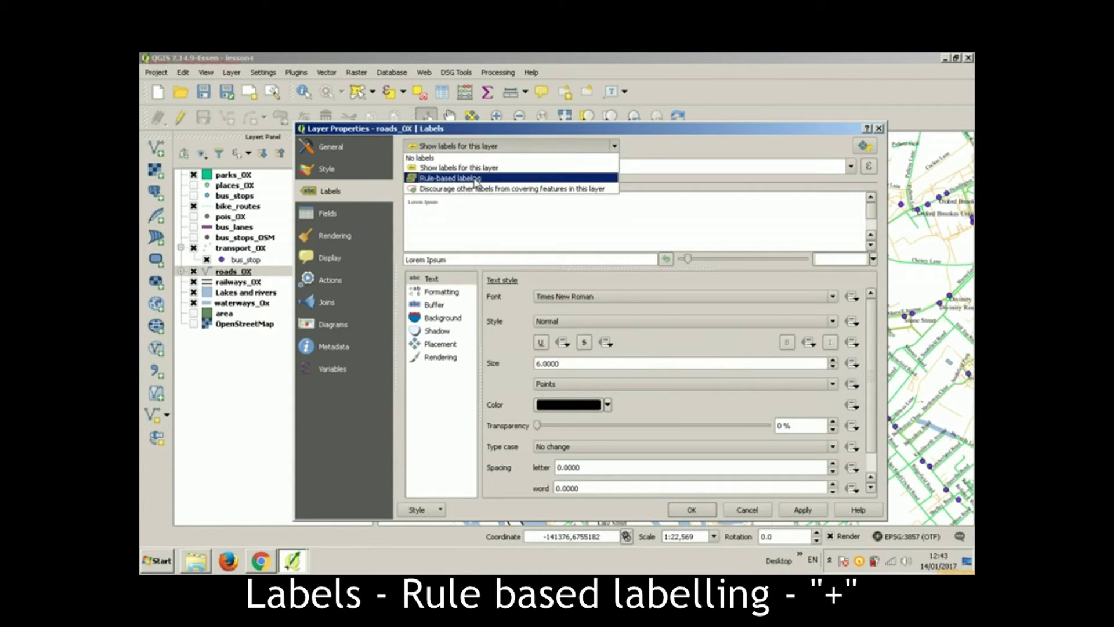
click(474, 176)
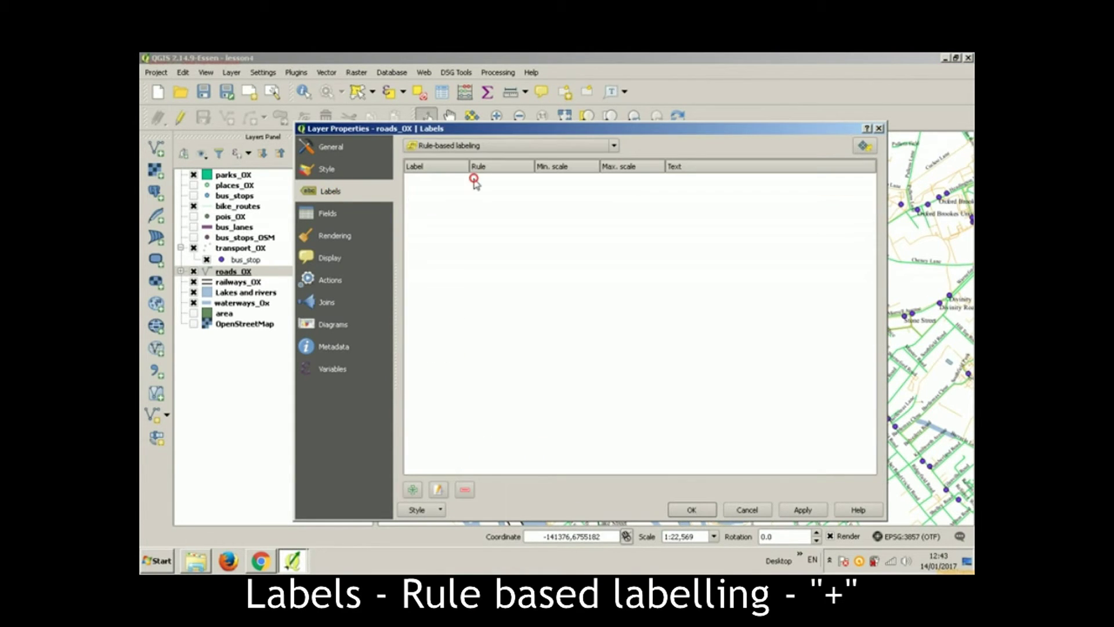
Step: Add a label rule with the description "important roads"
click(412, 490)
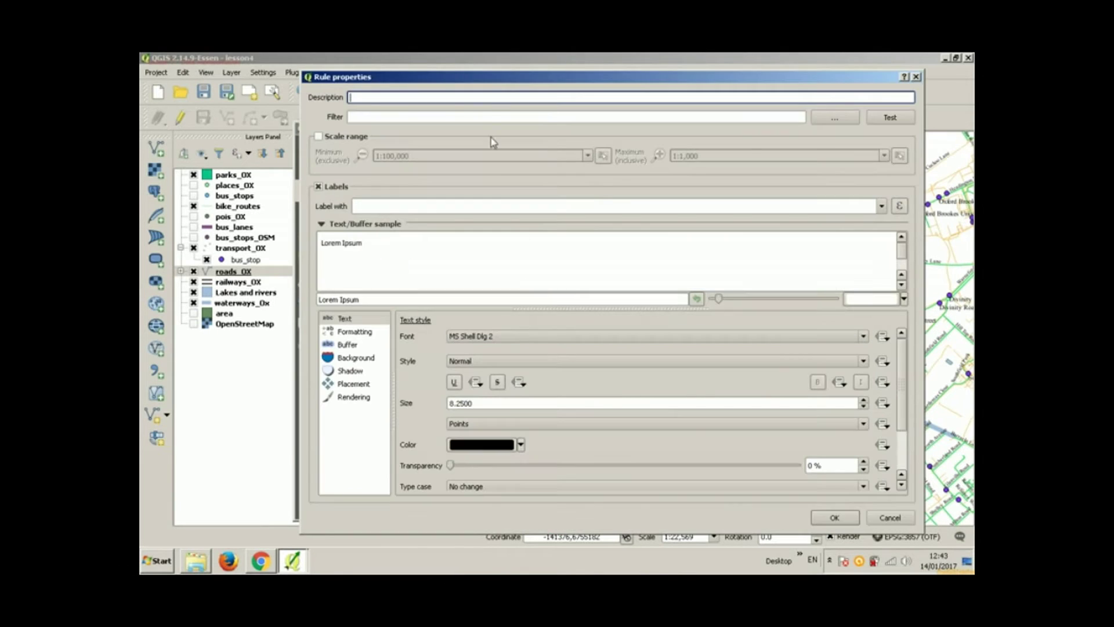
text(import)
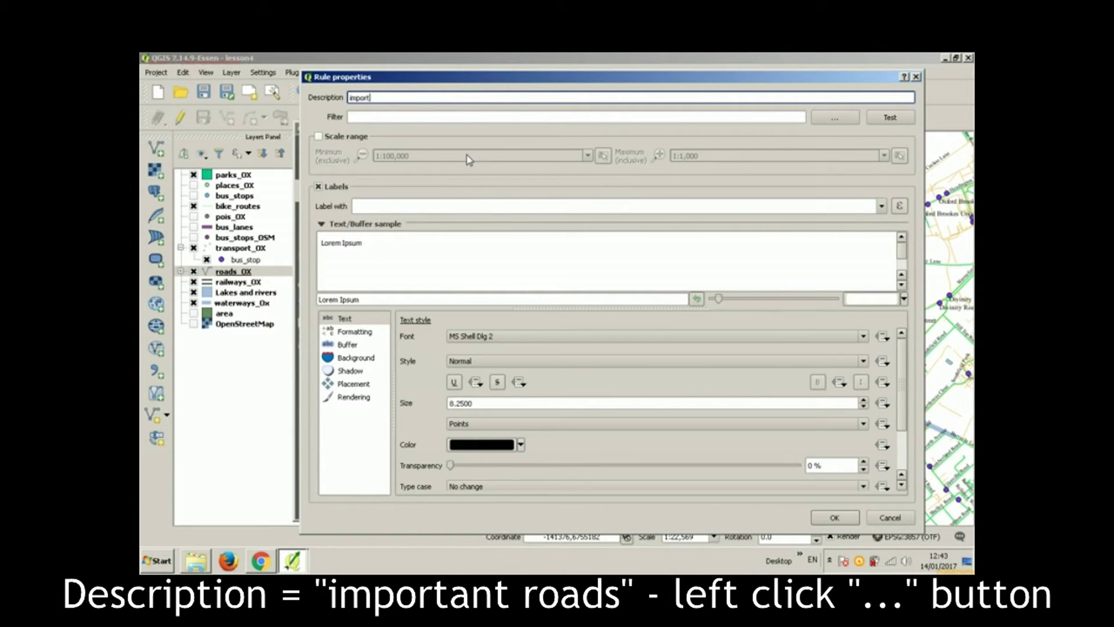
text(ant roads)
Step: Start the rule's filter expression with the condition "fclass" = 'primary', using the field's loaded unique values
click(819, 121)
click(820, 120)
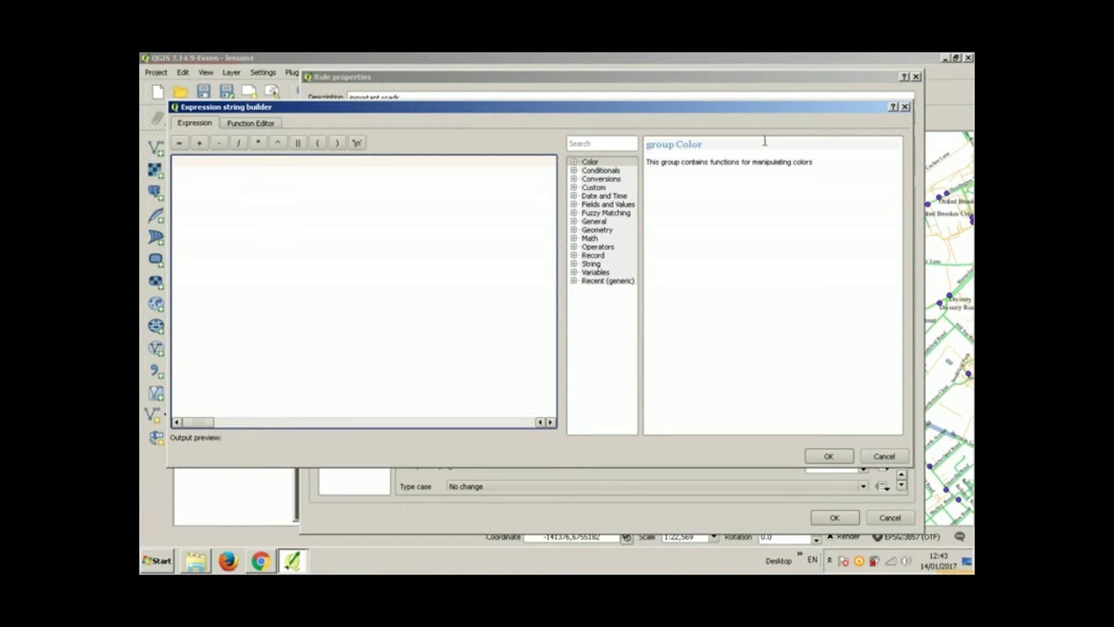
click(574, 206)
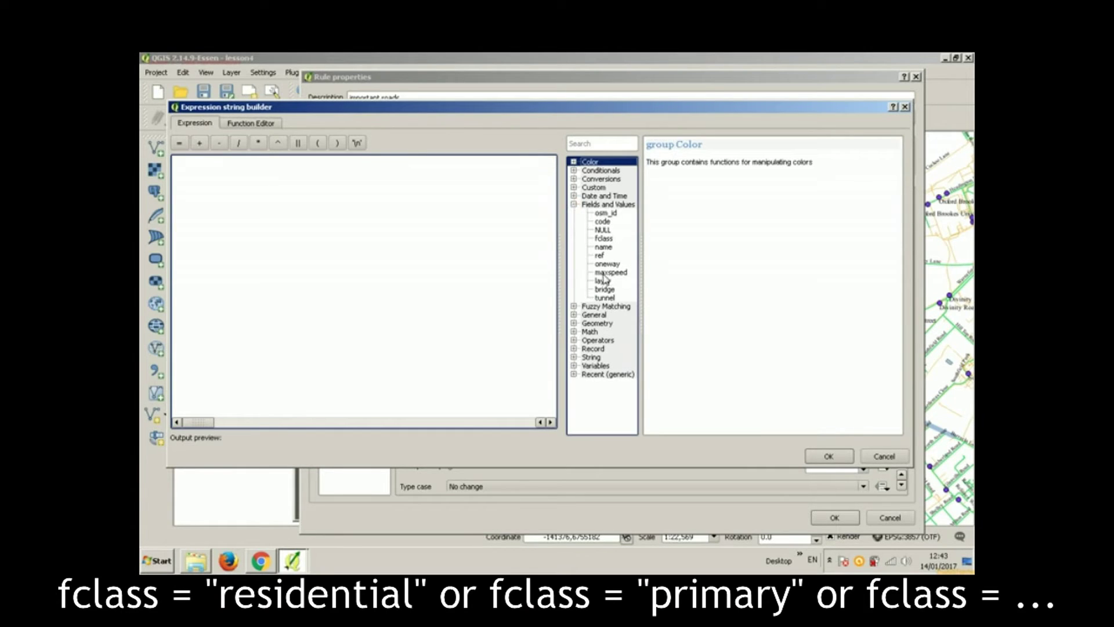
click(603, 239)
double_click(603, 239)
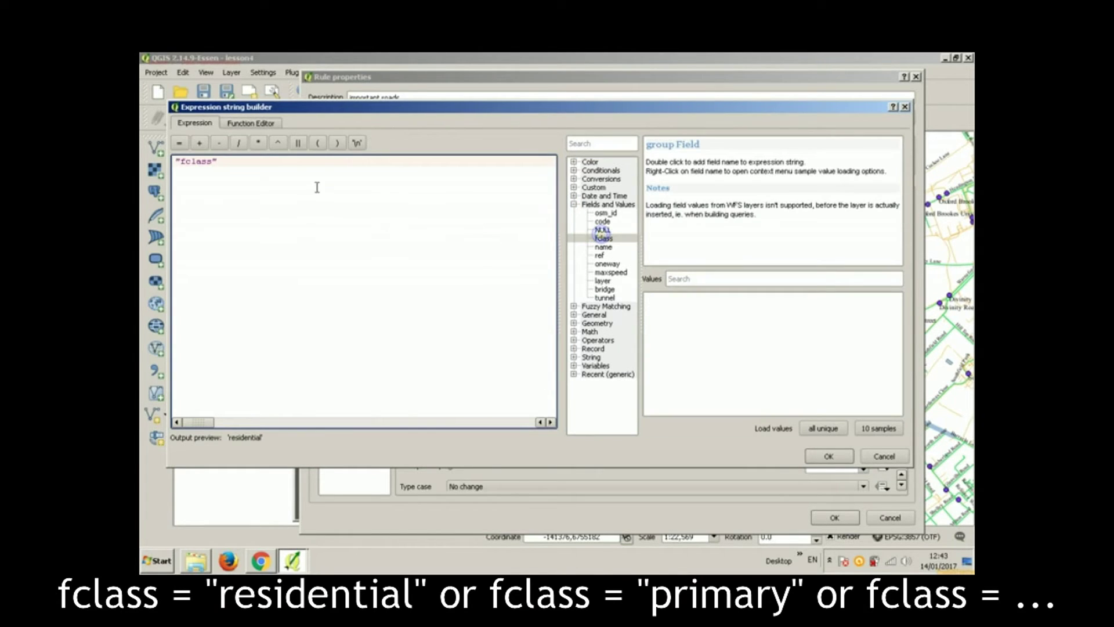
click(181, 144)
click(823, 428)
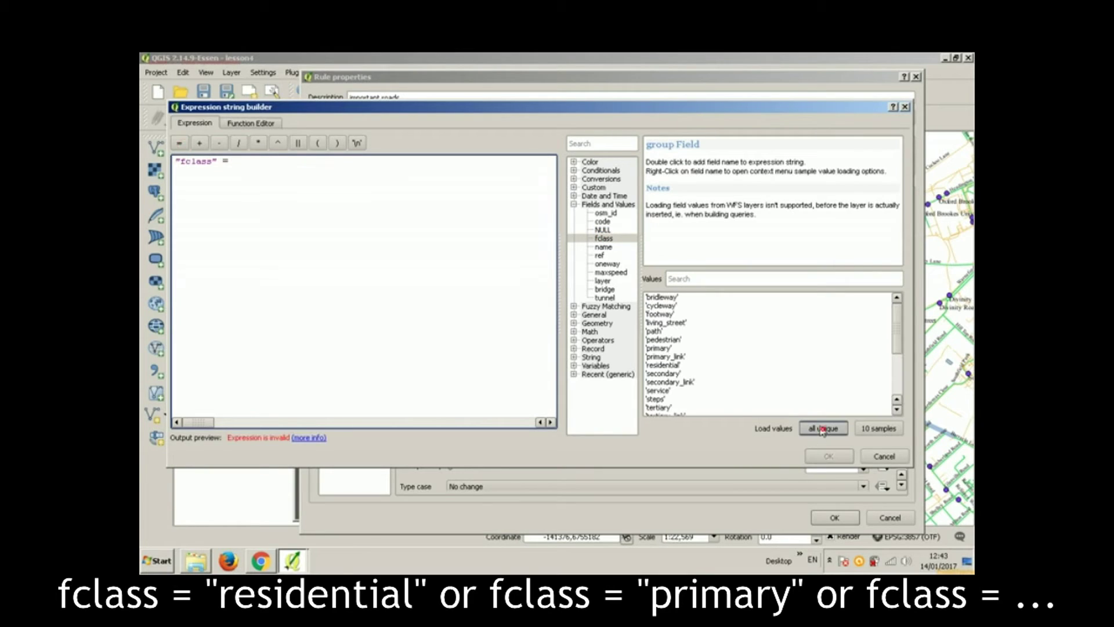
click(679, 356)
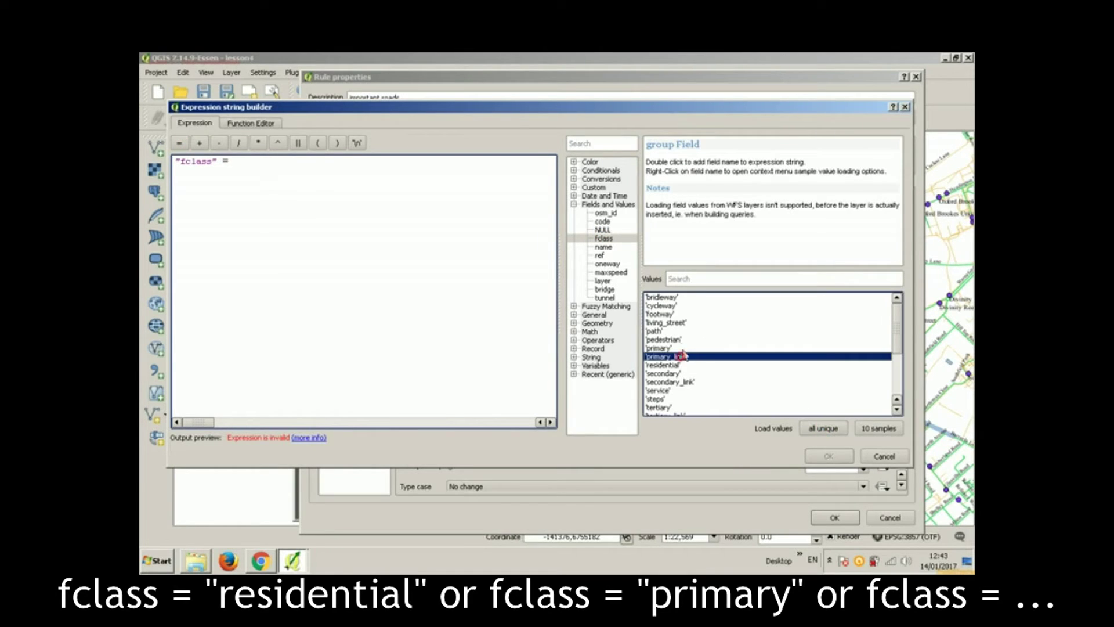
click(678, 349)
click(679, 356)
click(677, 348)
double_click(676, 348)
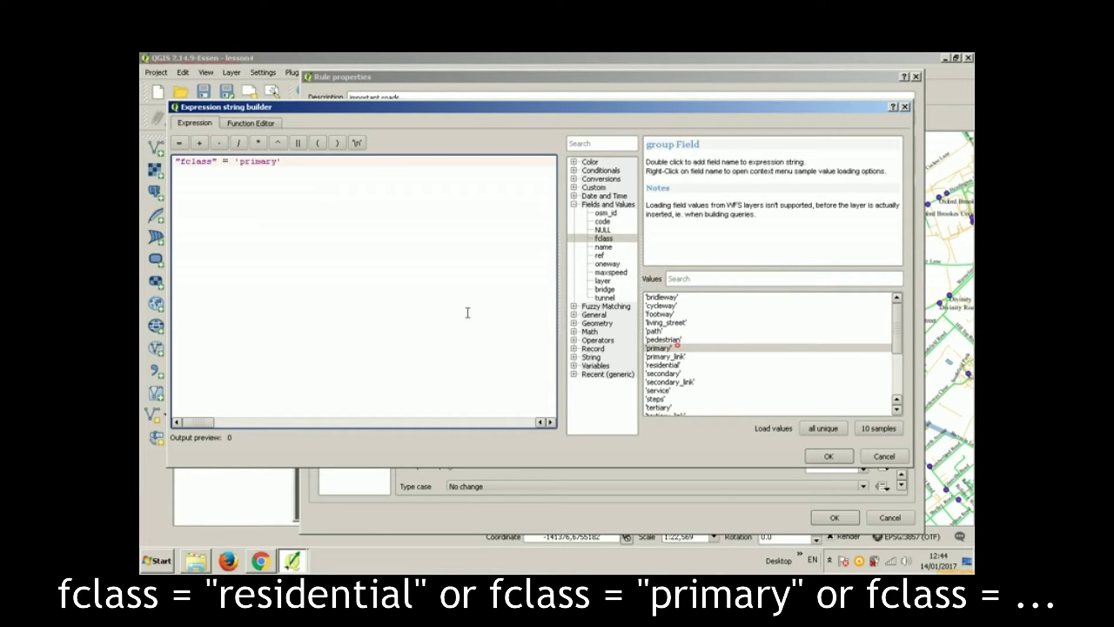
Step: Extend the filter with "or" conditions for fclass primary_link, residential, secondary, secondary_link, tertiary, tertiary_link and trunk, and accept the expression
text(or)
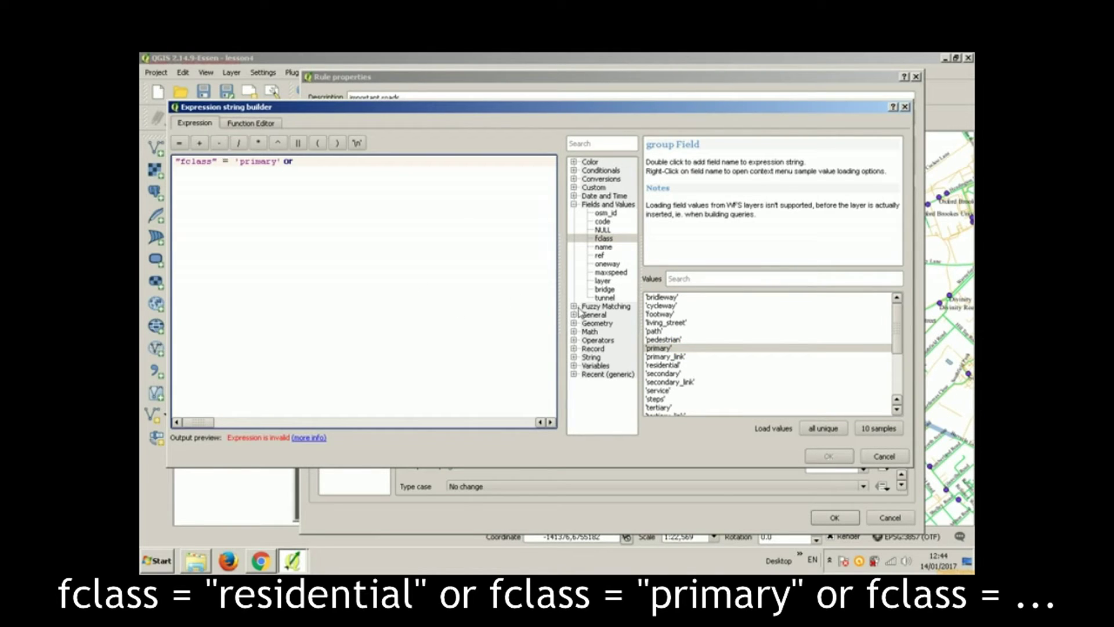
double_click(606, 238)
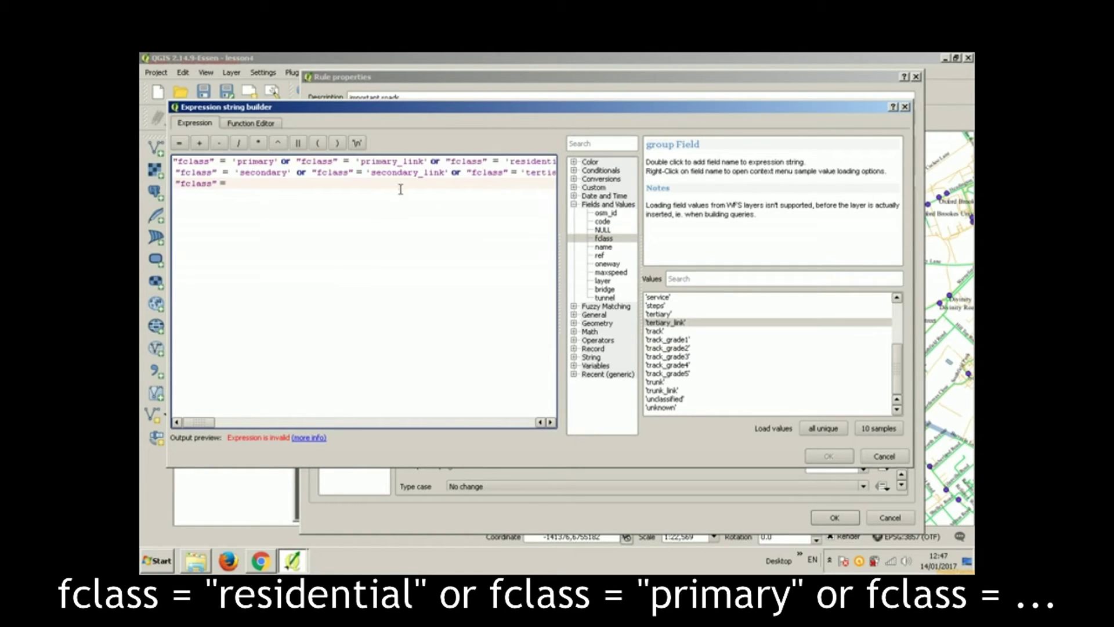
double_click(683, 331)
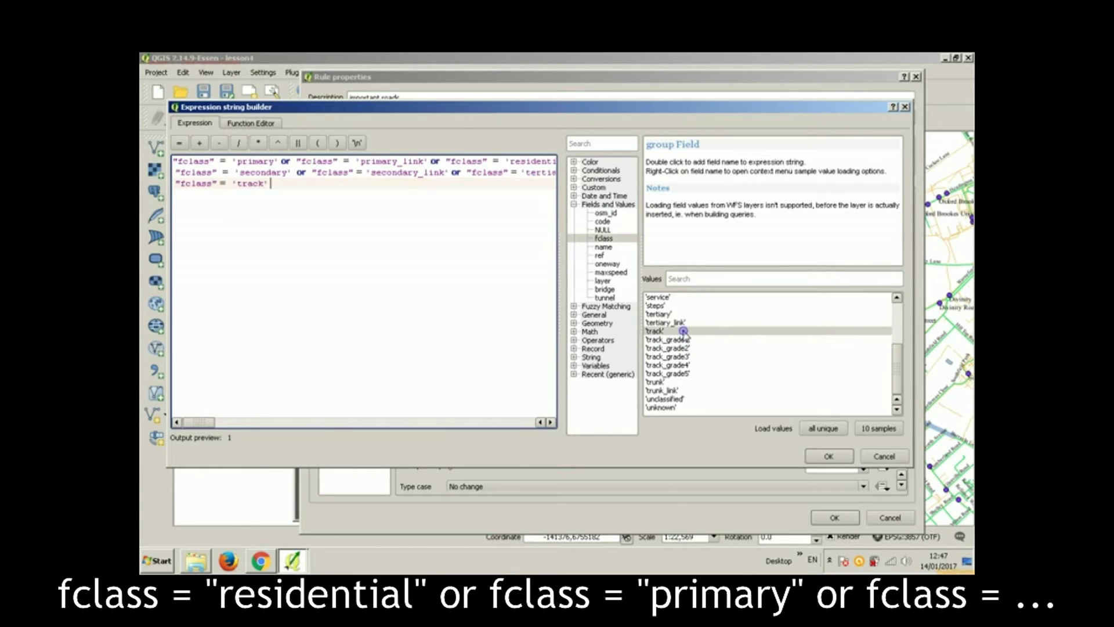
drag(286, 186, 236, 186)
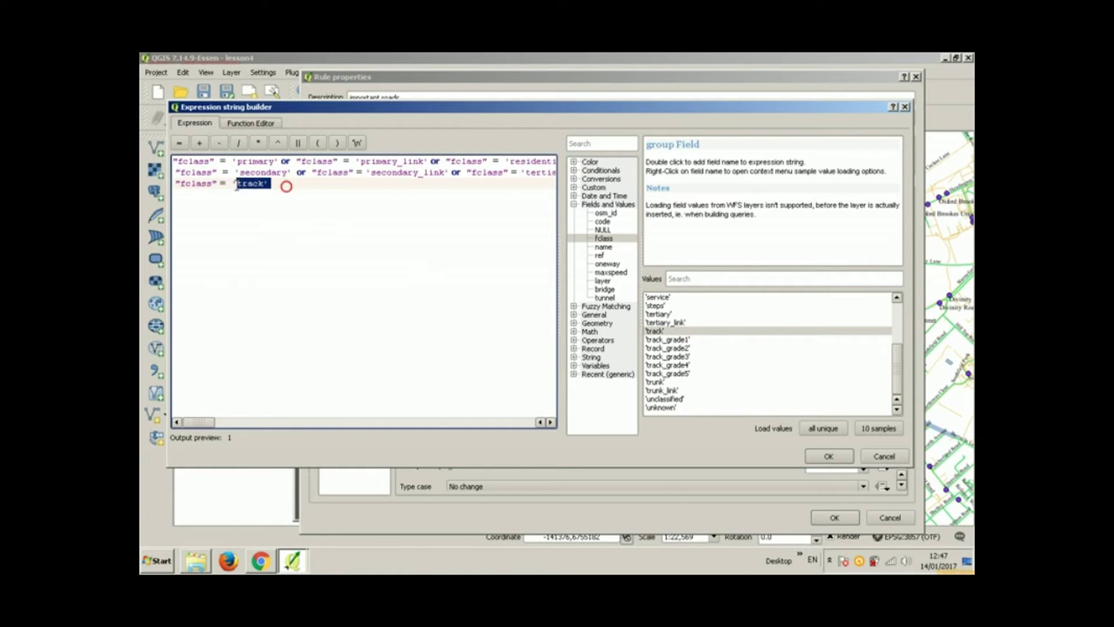
double_click(670, 381)
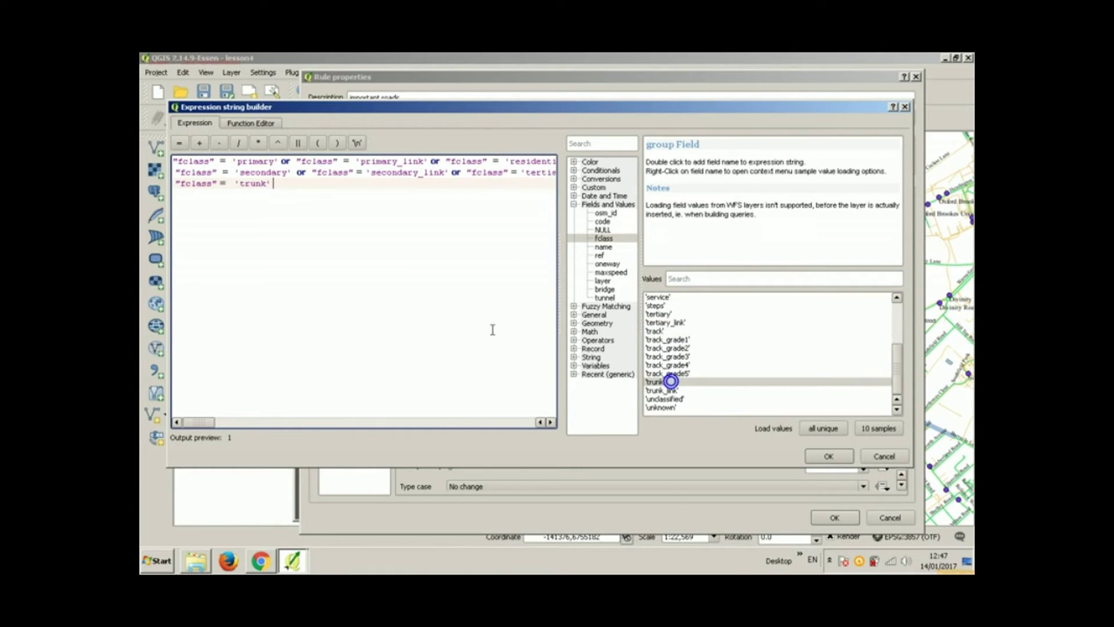
click(826, 457)
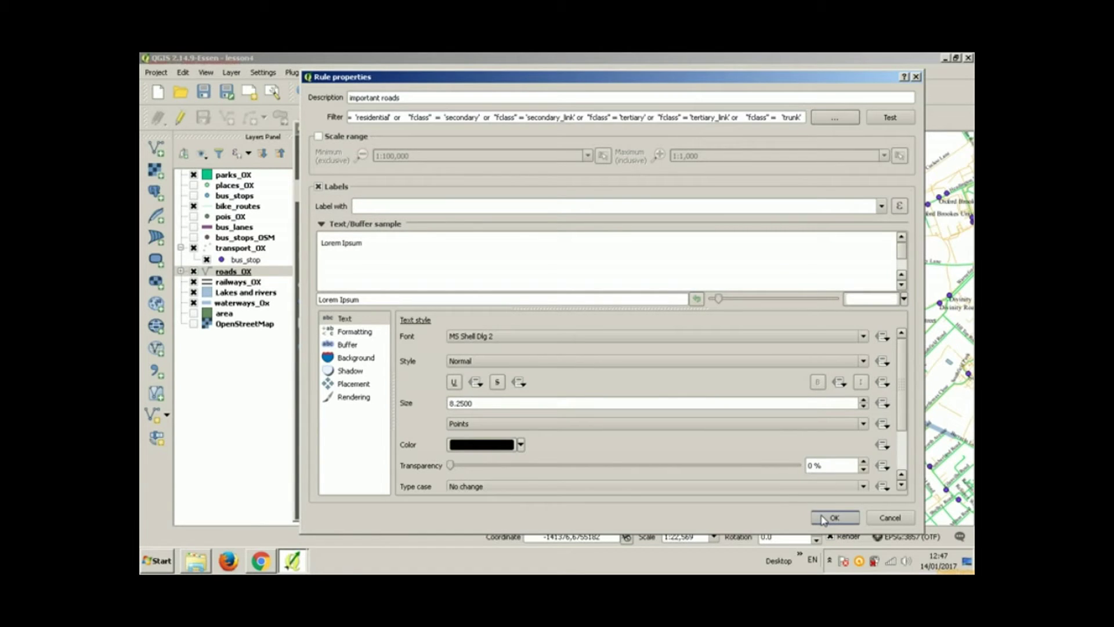
Step: Enable merging connected lines to avoid duplicate labels for the important roads rule and apply the labelling to the layer
click(353, 397)
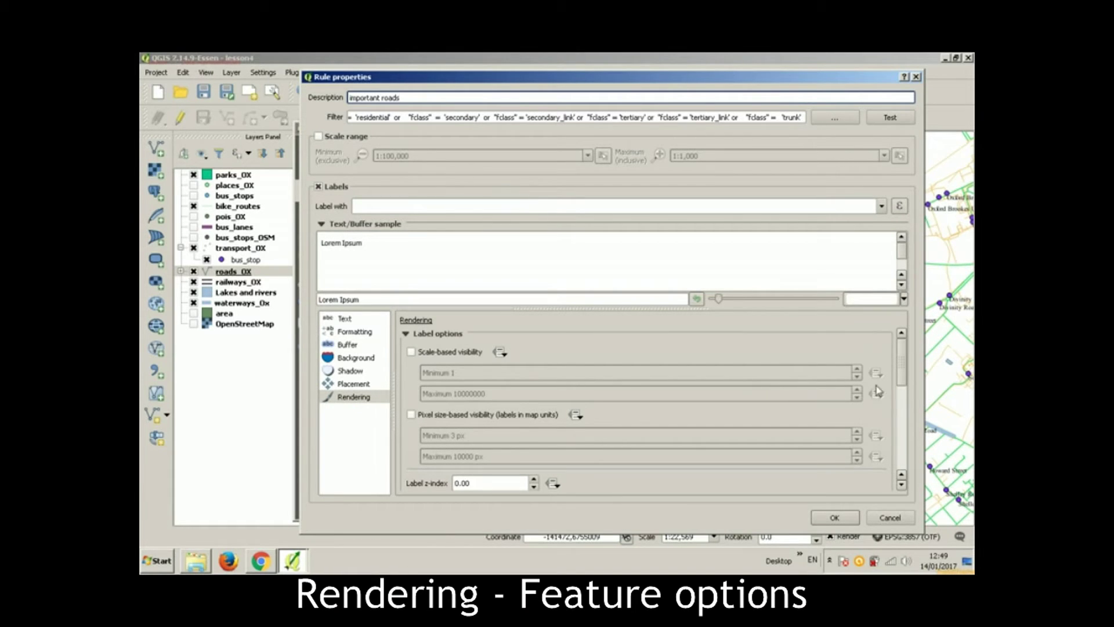
drag(902, 363, 937, 482)
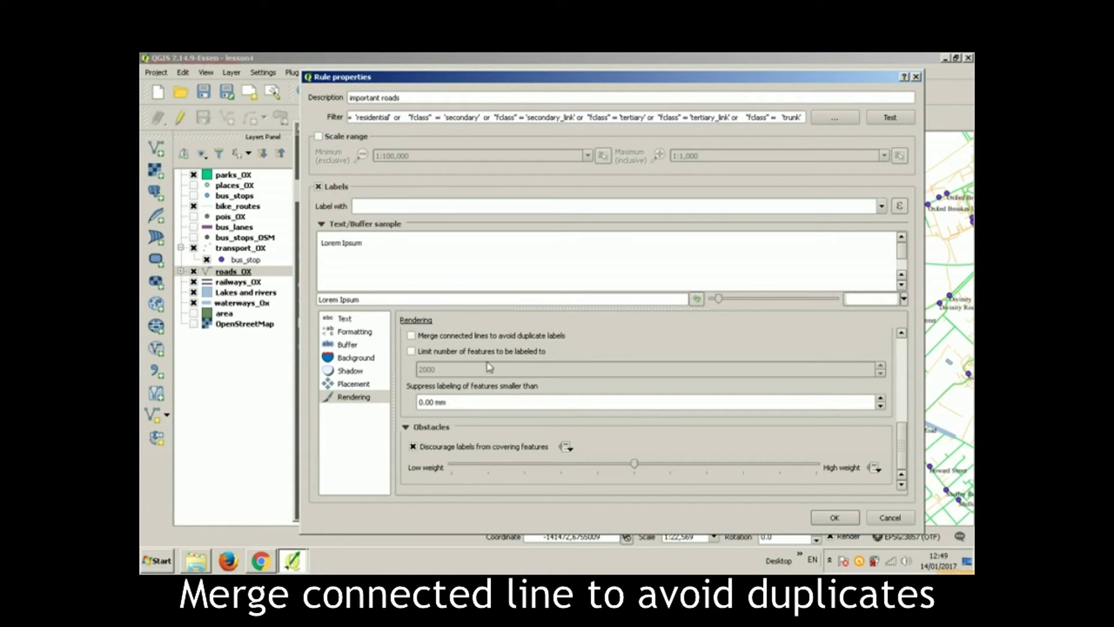
click(464, 336)
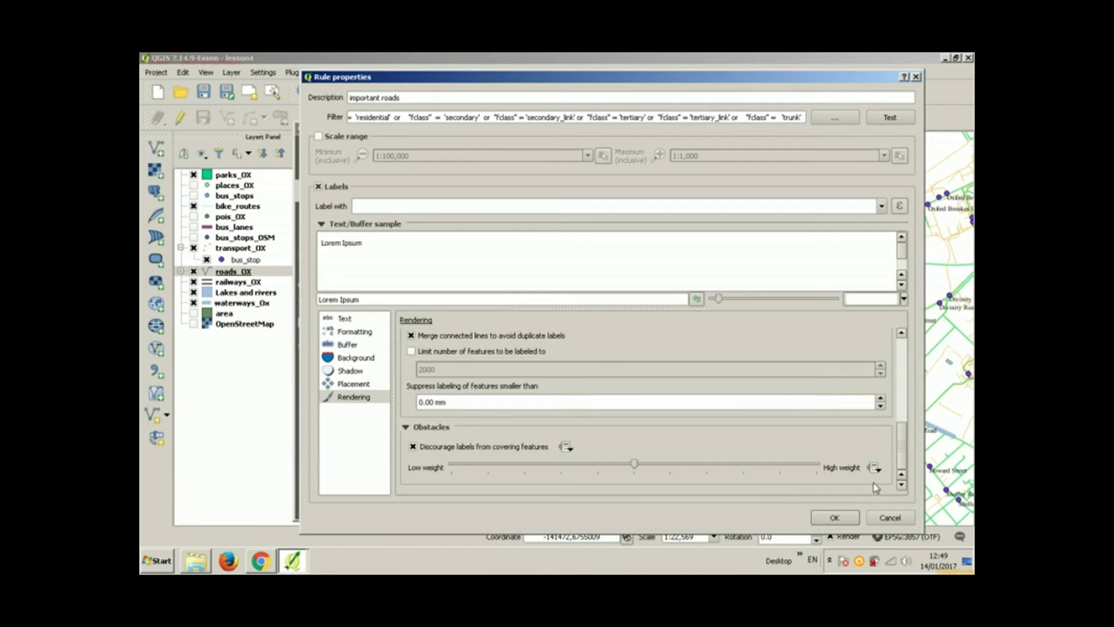
click(834, 516)
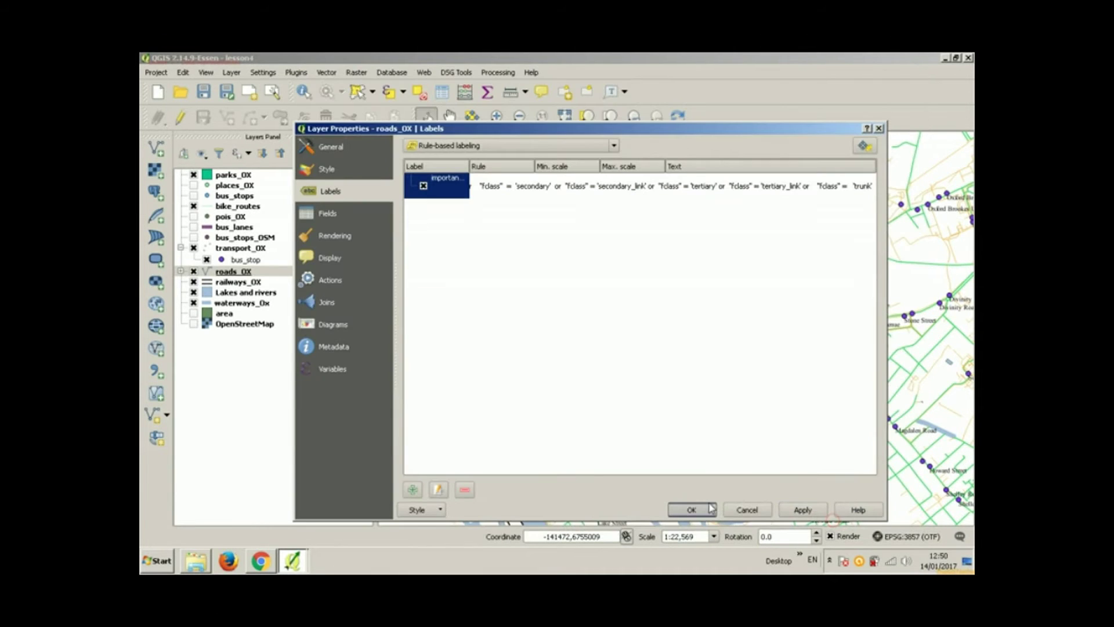
click(692, 509)
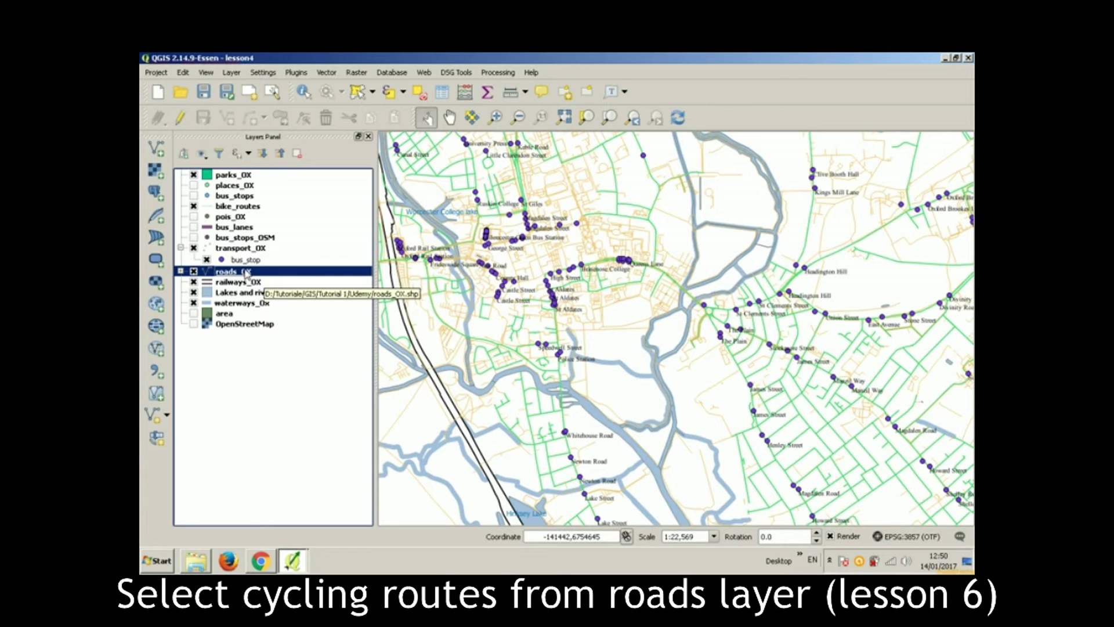
Step: Duplicate the roads_OX layer and select the copy
right_click(246, 273)
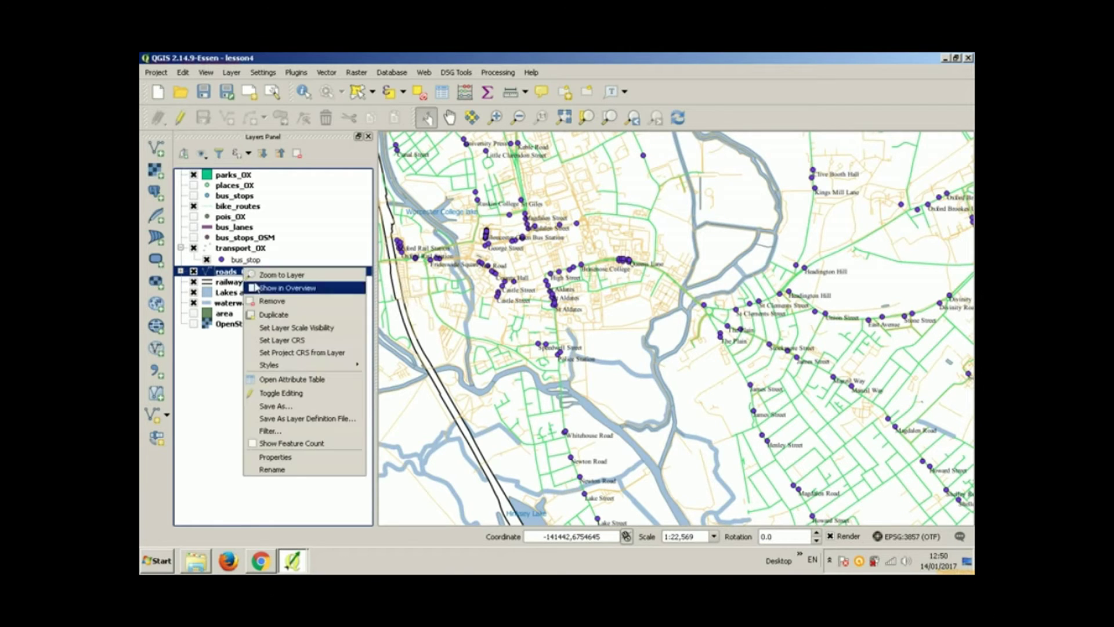
click(272, 316)
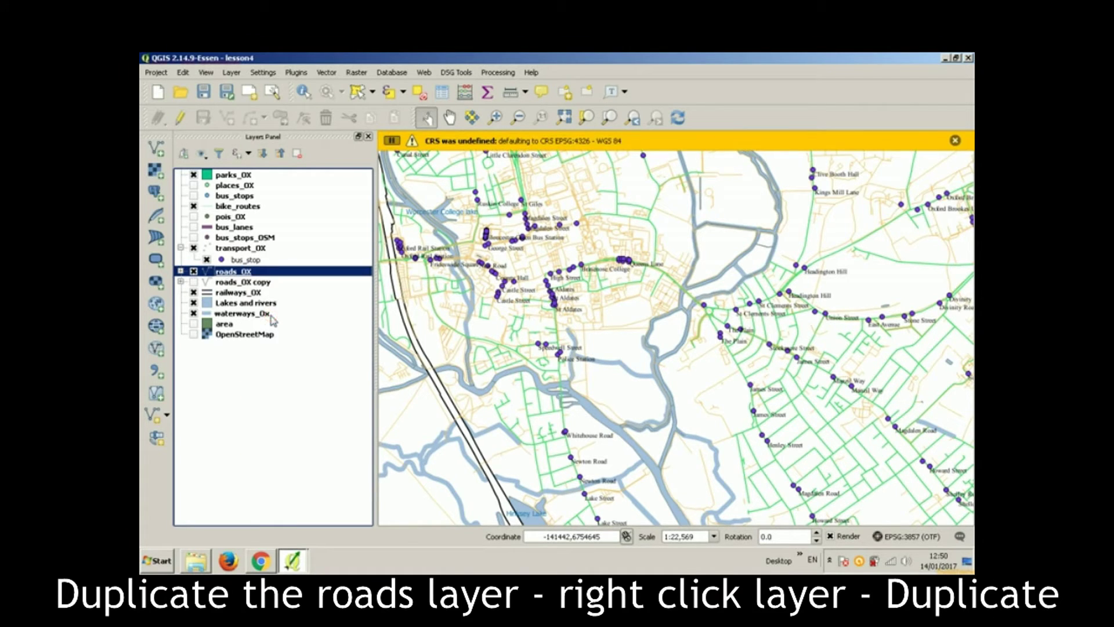
click(249, 284)
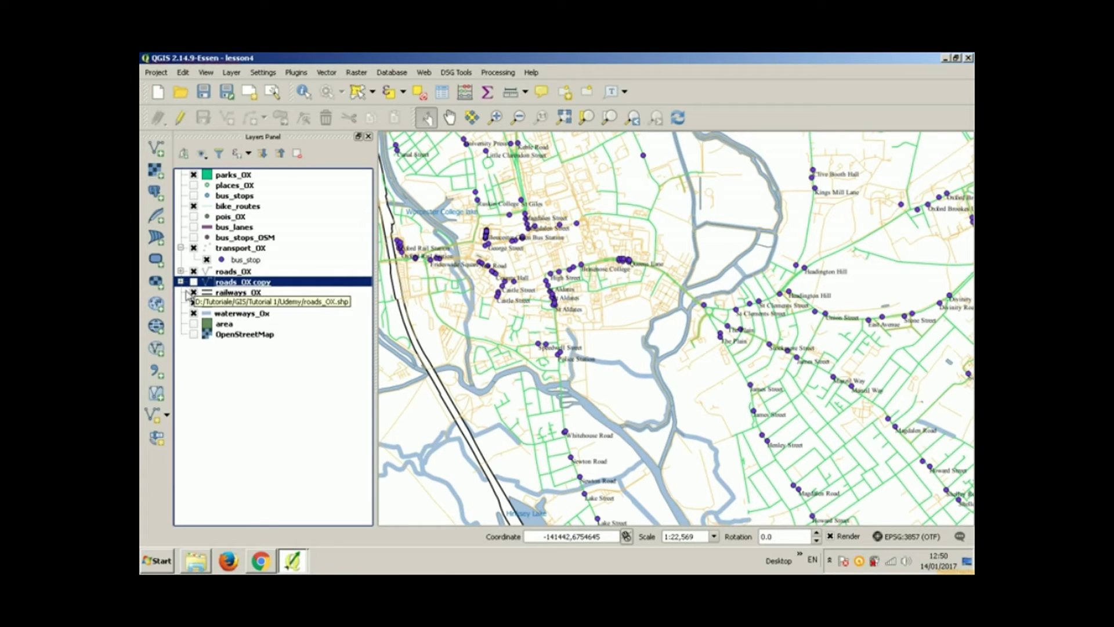
Step: Compare the entries in the attribute tables of the roads_OX copy and roads_OX layers
right_click(233, 282)
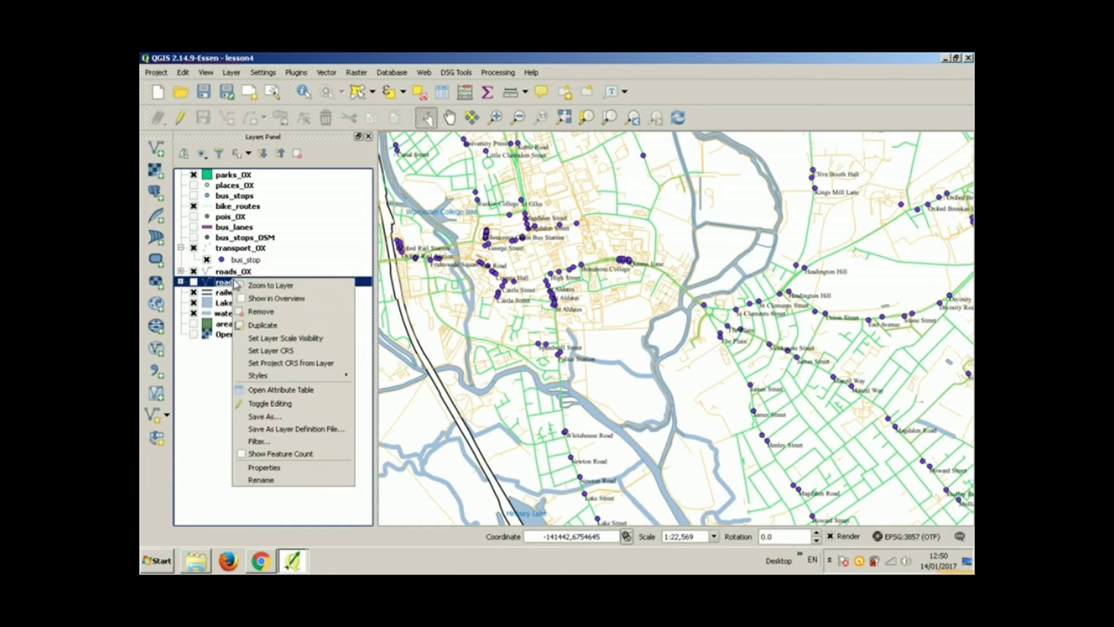
click(279, 390)
scroll(800, 313, down, 20)
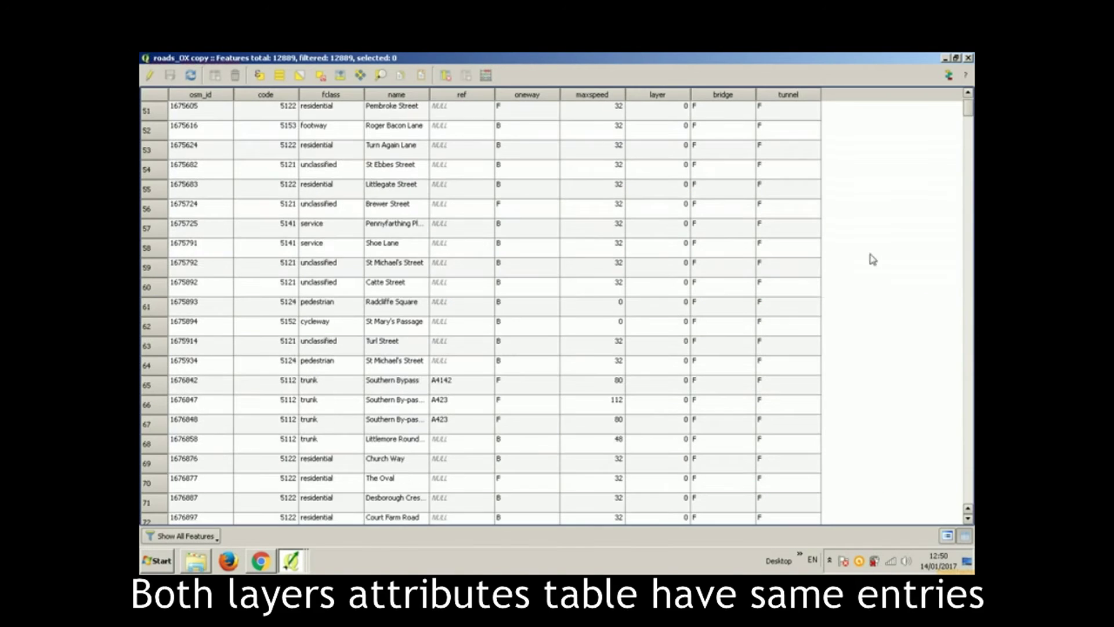
drag(966, 109, 951, 192)
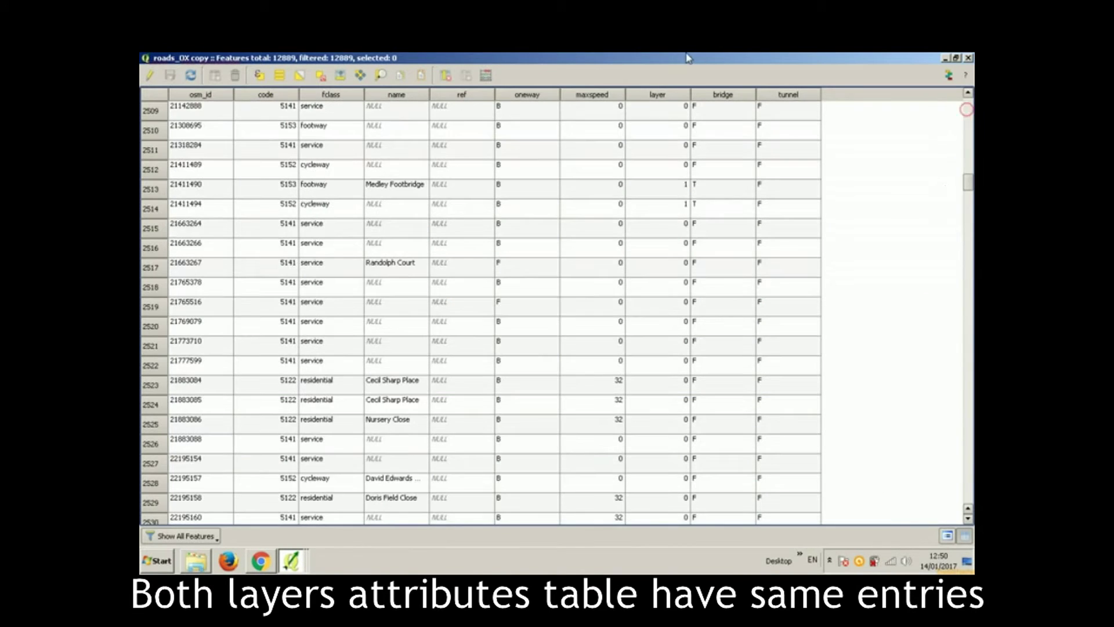
click(968, 58)
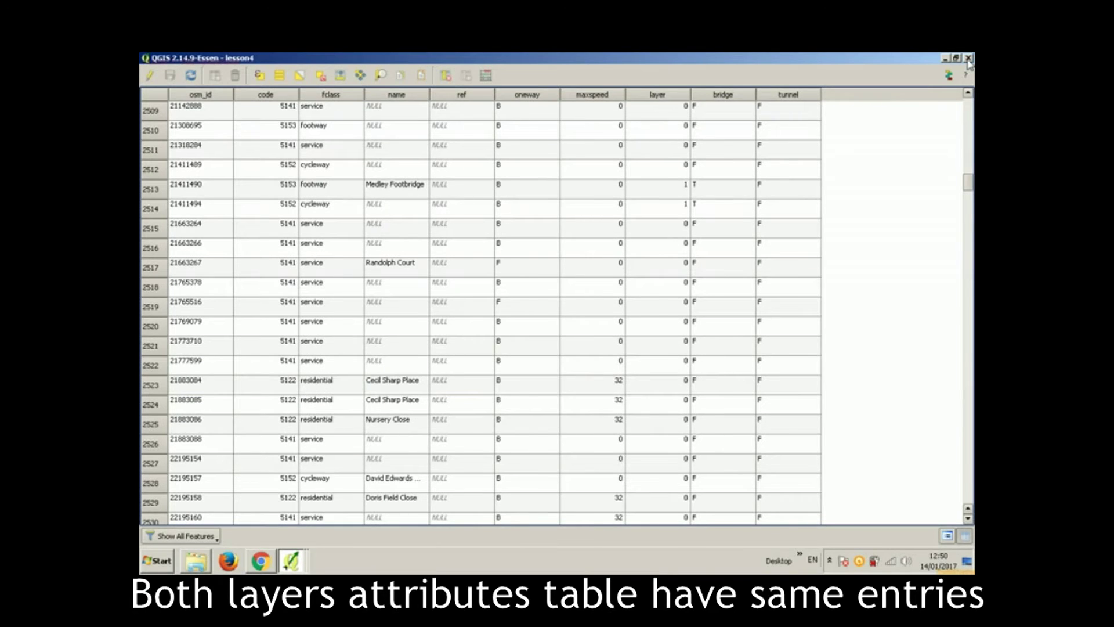
right_click(248, 271)
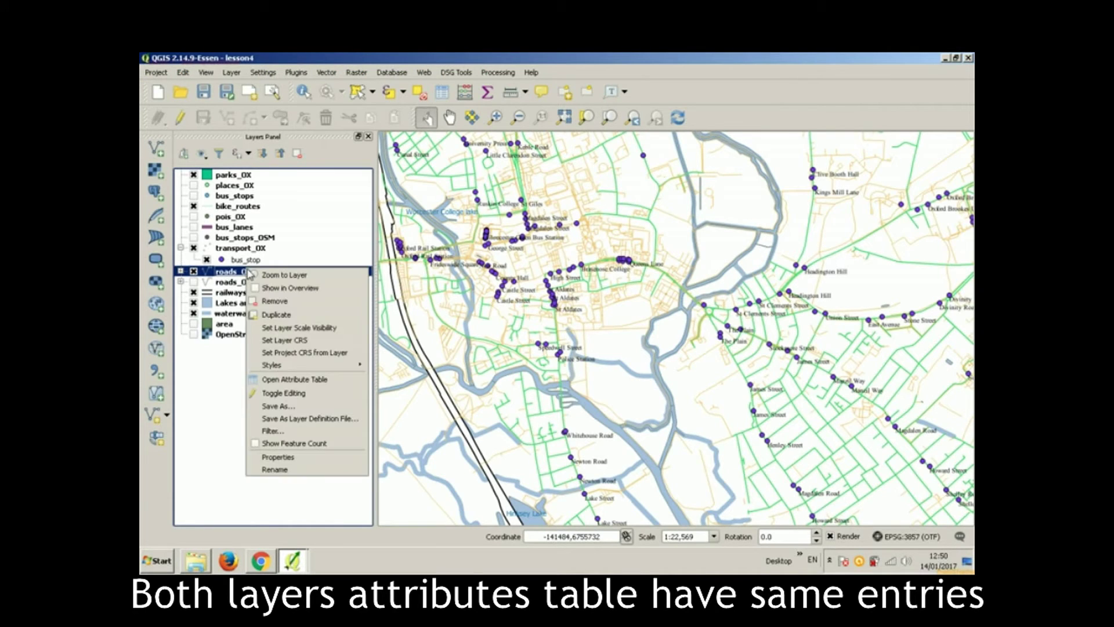
click(281, 381)
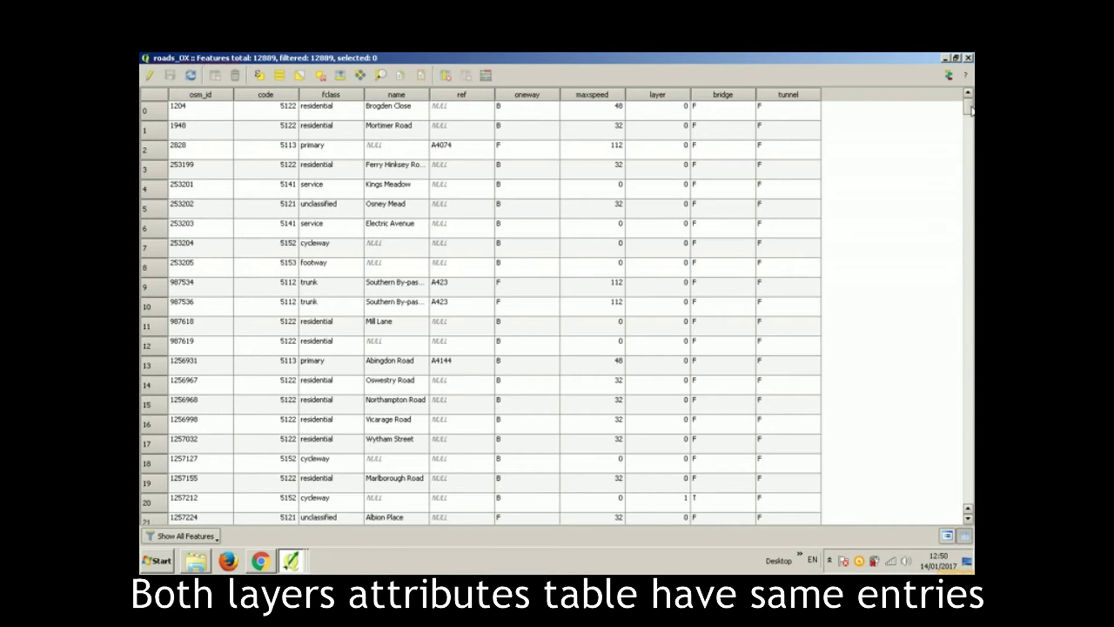
scroll(970, 111, down, 10)
click(967, 59)
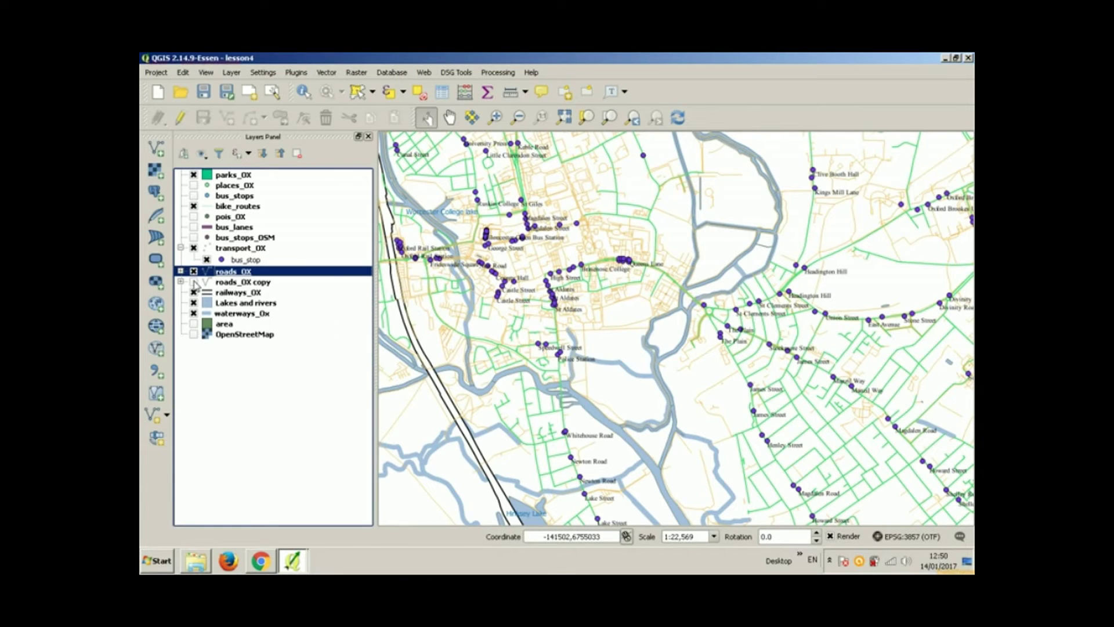
Step: Compare the legend classes listed under the roads_OX copy and roads_OX layers
click(181, 282)
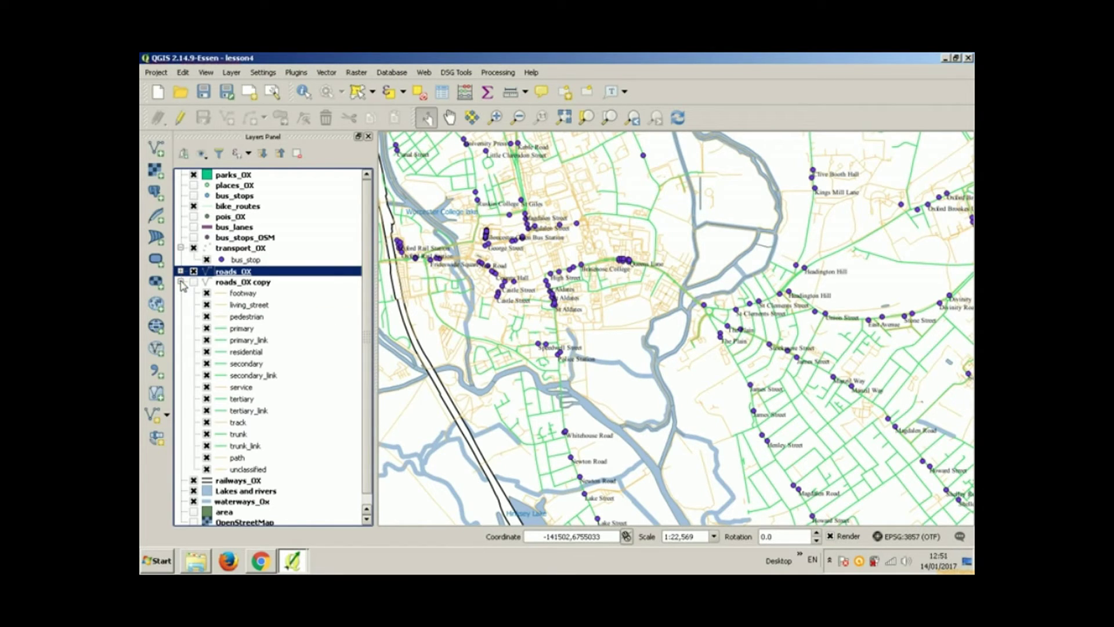
click(181, 282)
click(181, 271)
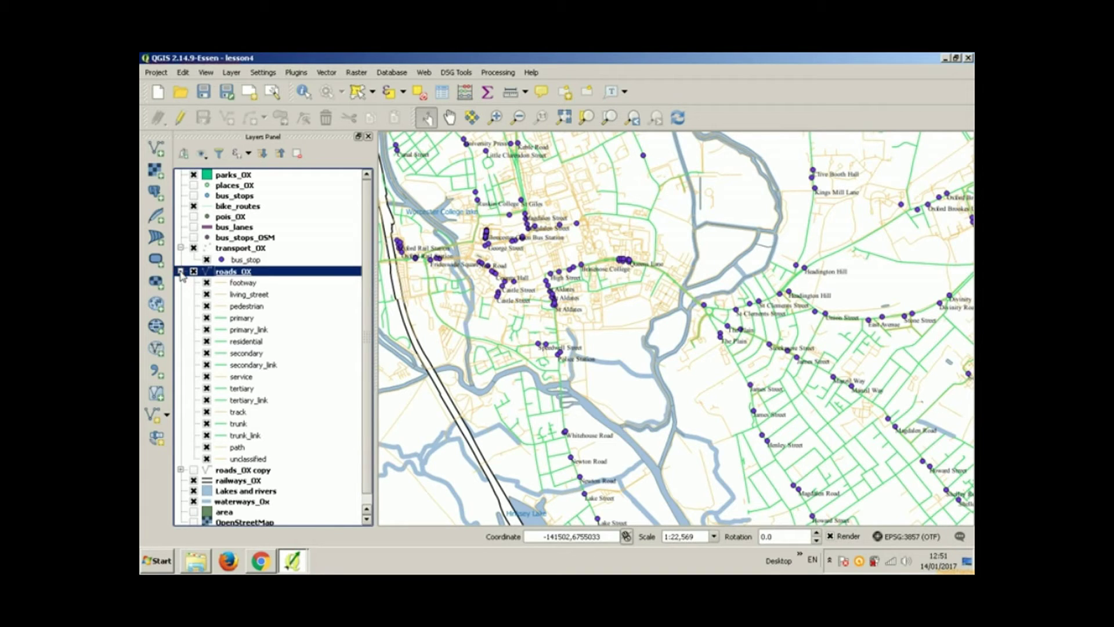
click(180, 271)
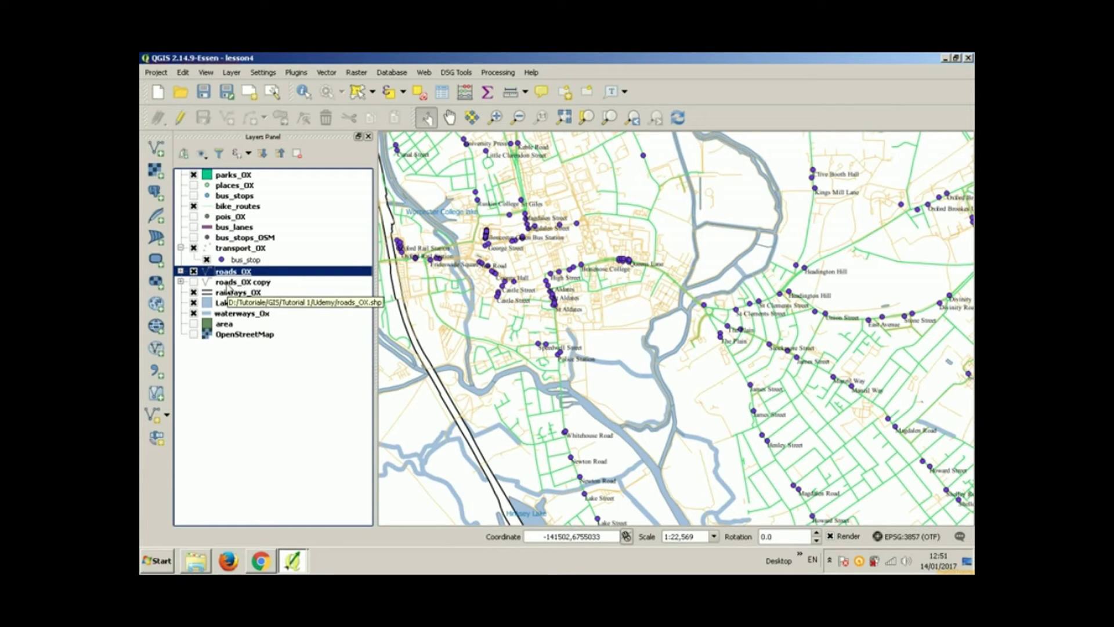
Step: Make the roads_OX copy layer visible and move it above roads_OX in the layer order
click(193, 282)
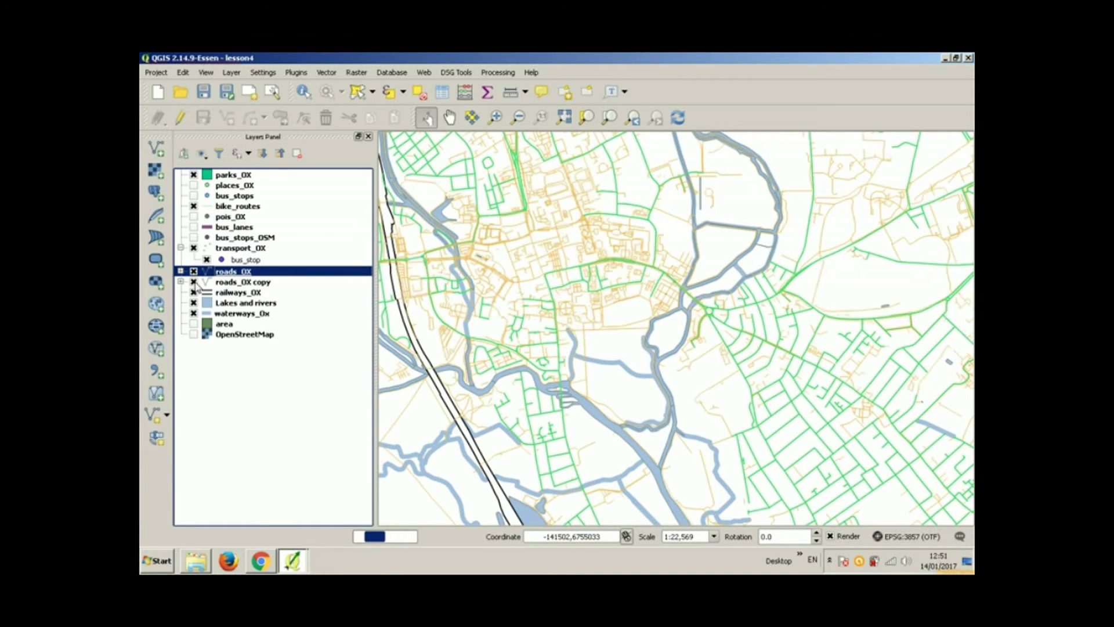
click(218, 284)
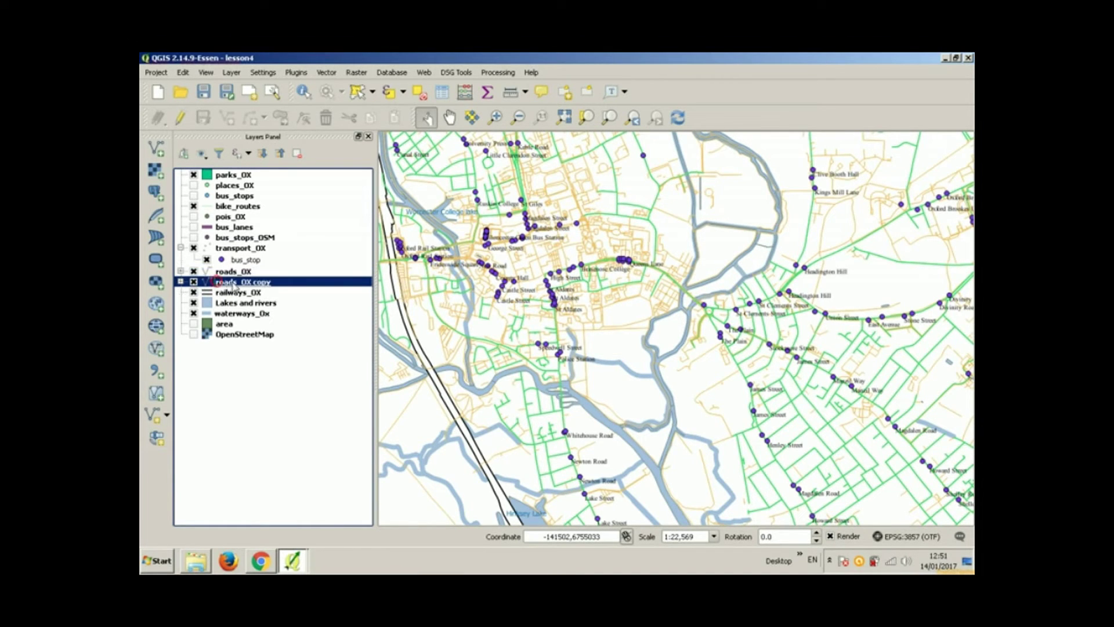
drag(220, 282, 246, 271)
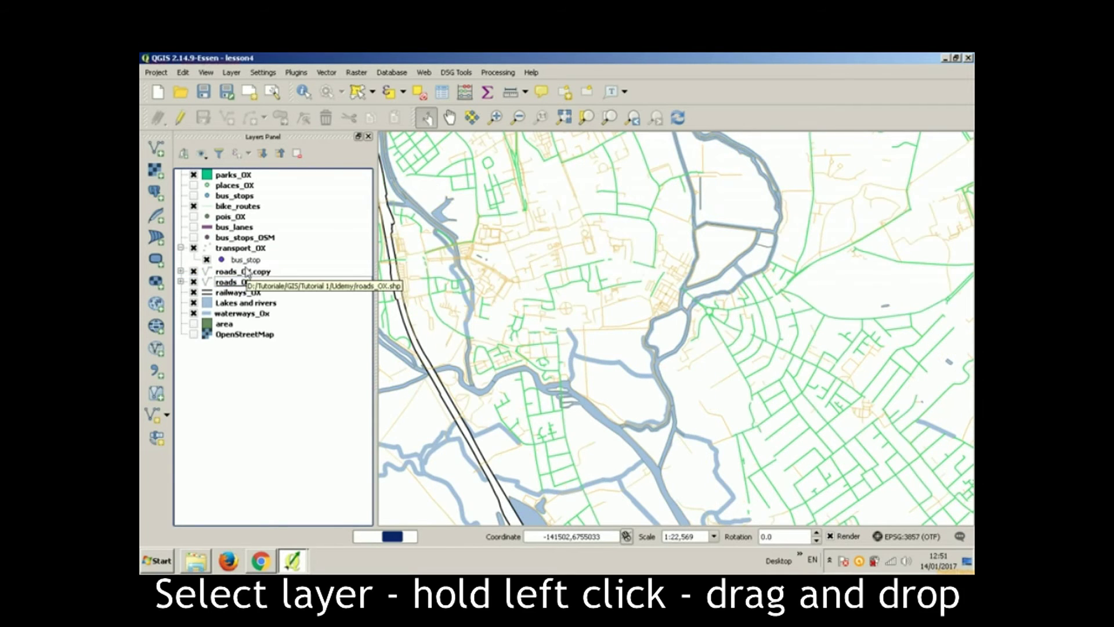
Step: Rename the roads_OX copy layer as "roads_OX duplicate"
right_click(243, 270)
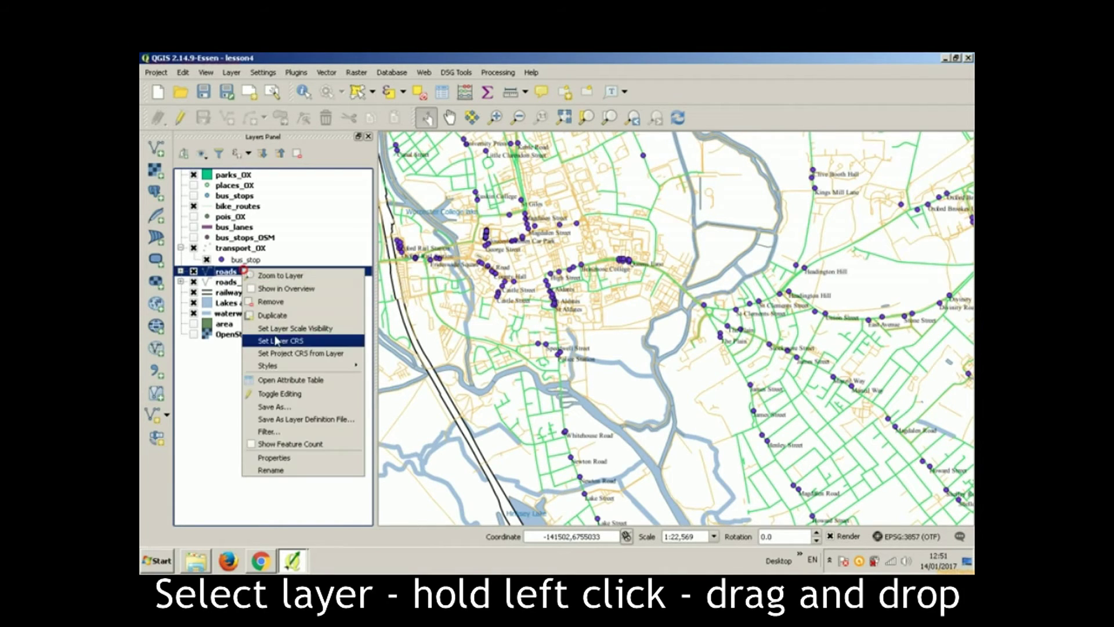
click(287, 470)
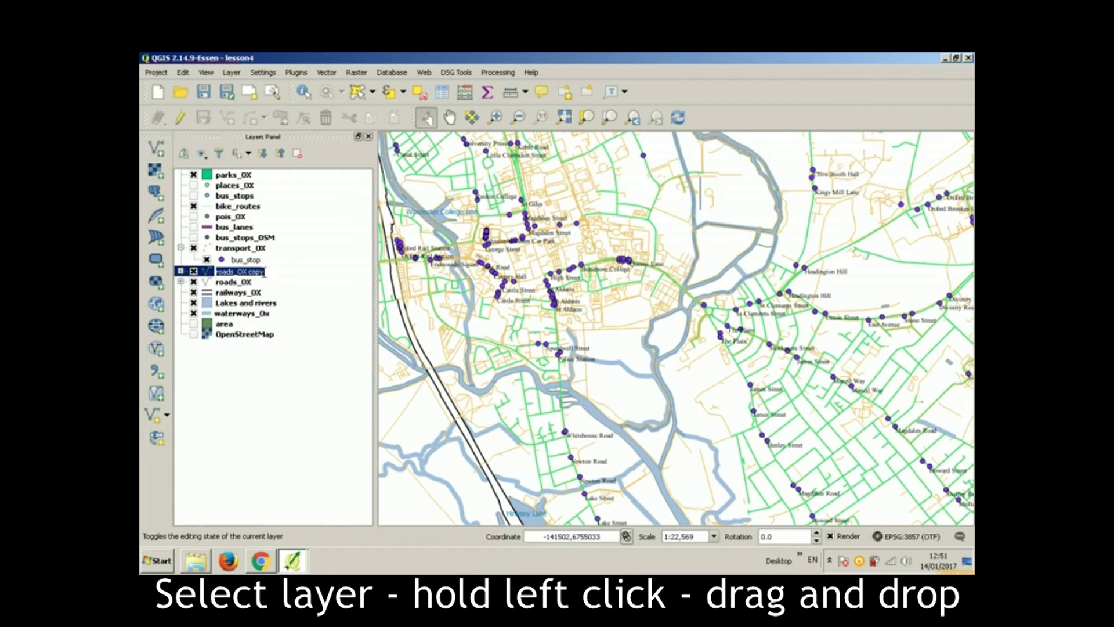
click(268, 271)
double_click(268, 271)
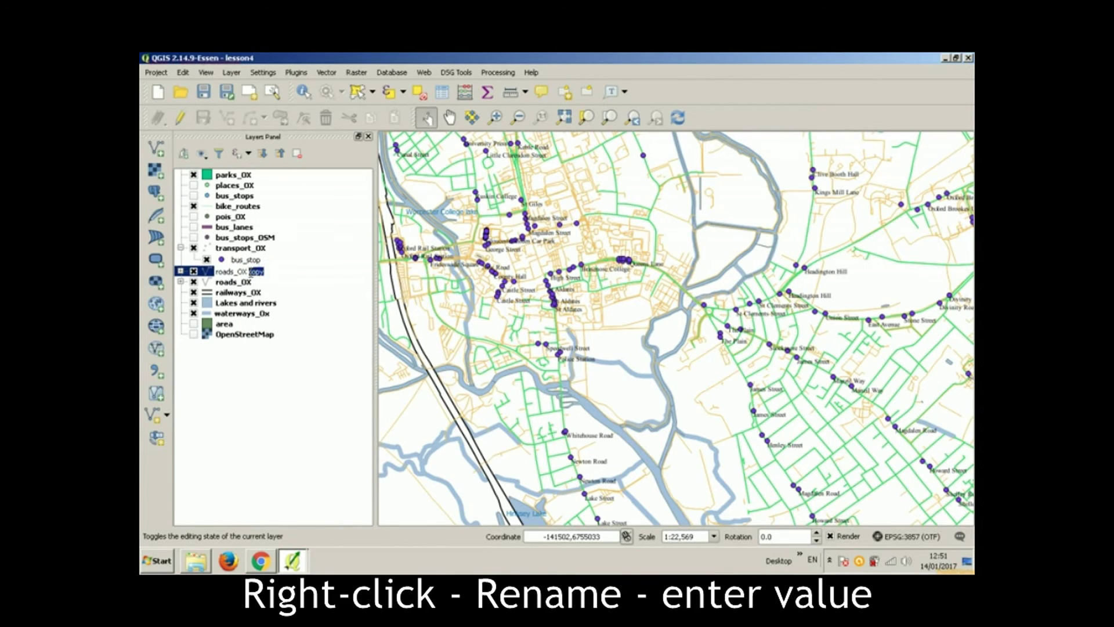
text(duplicate)
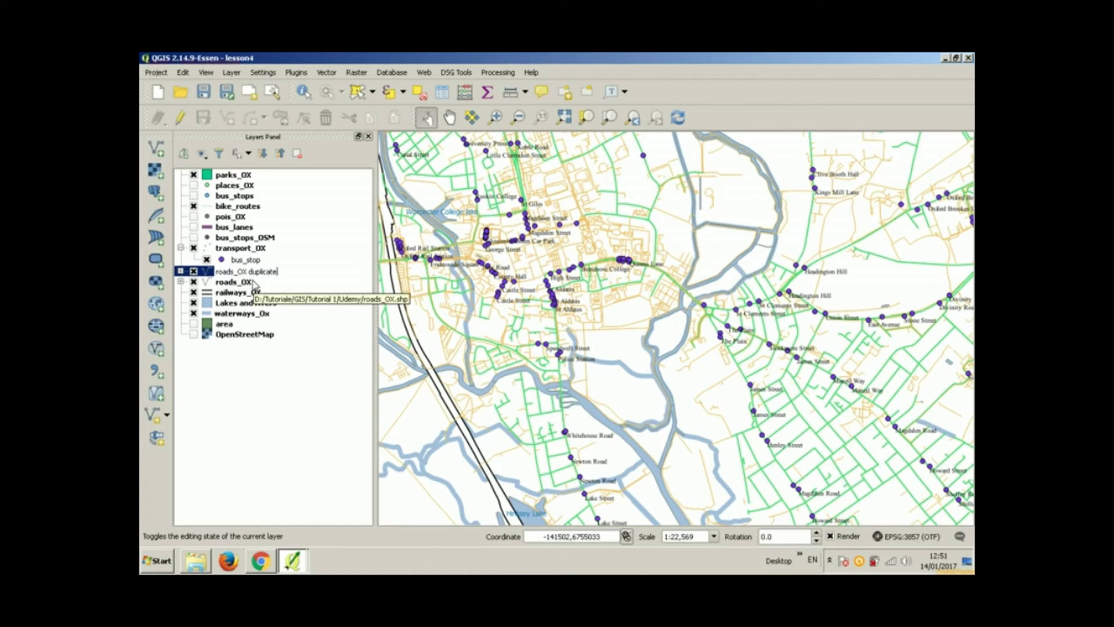
key(Return)
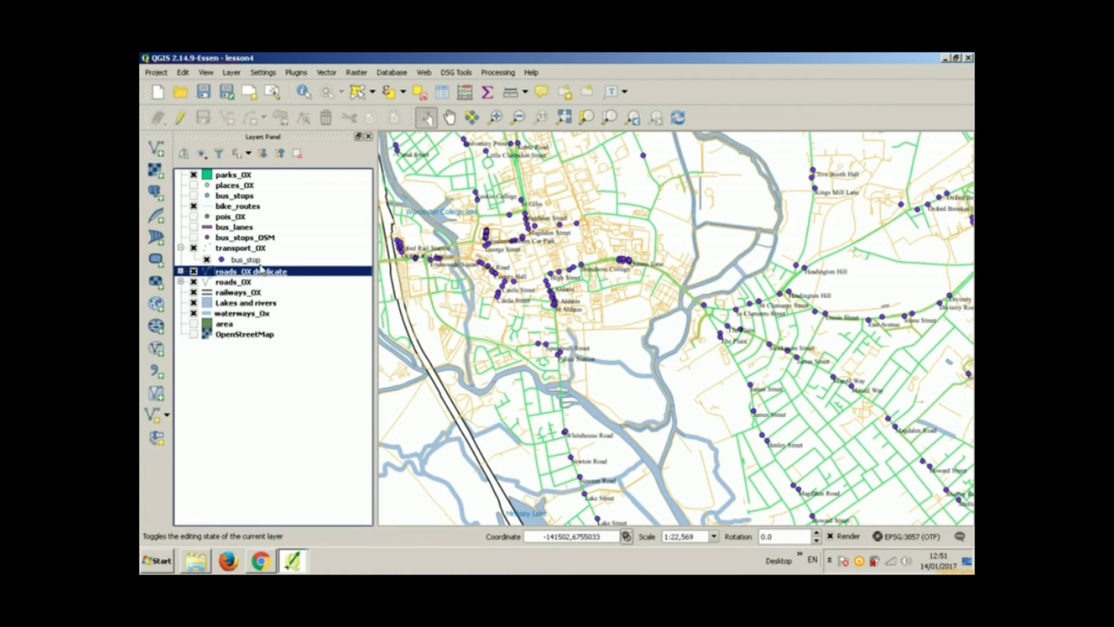
Step: In the style properties of roads_OX duplicate, delete every fclass category except cycleway
right_click(260, 271)
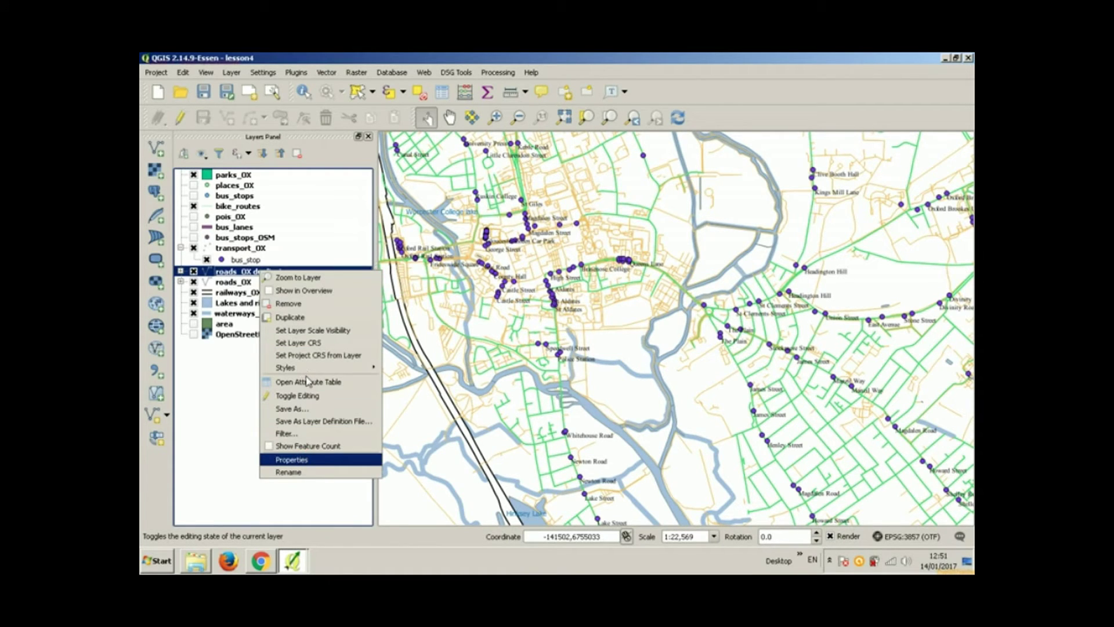
key(Return)
click(326, 168)
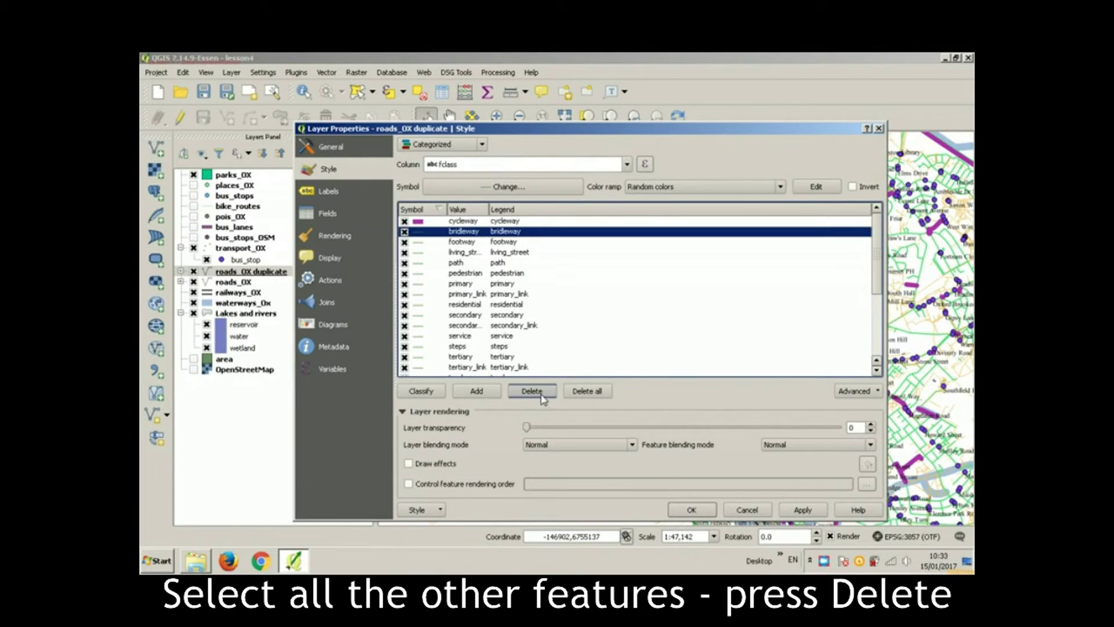
shift+click(472, 367)
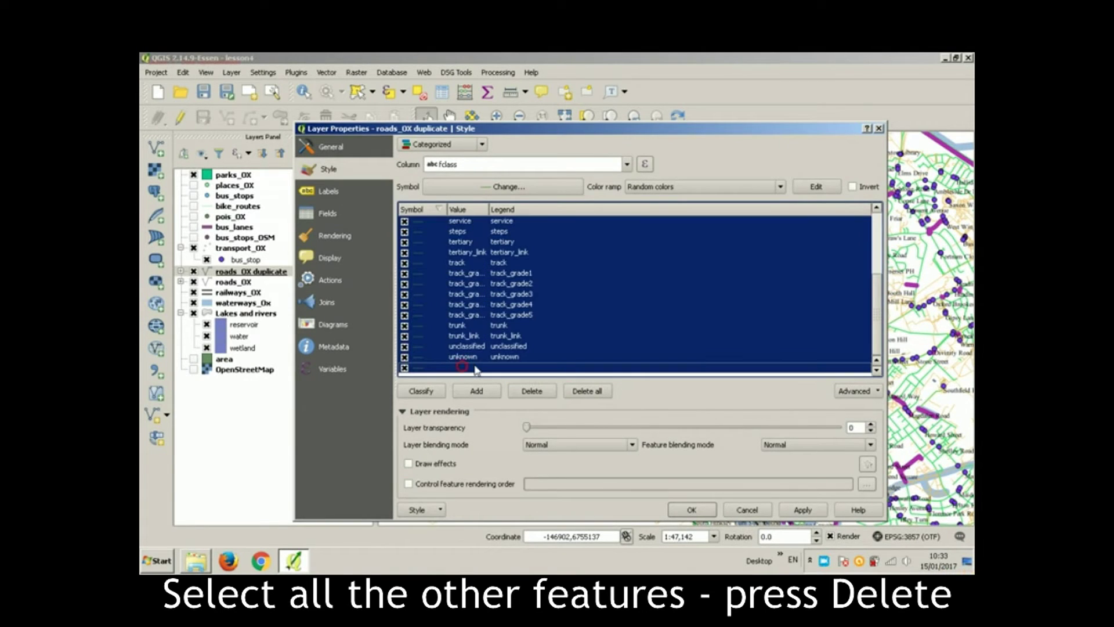
scroll(473, 364, up, 6)
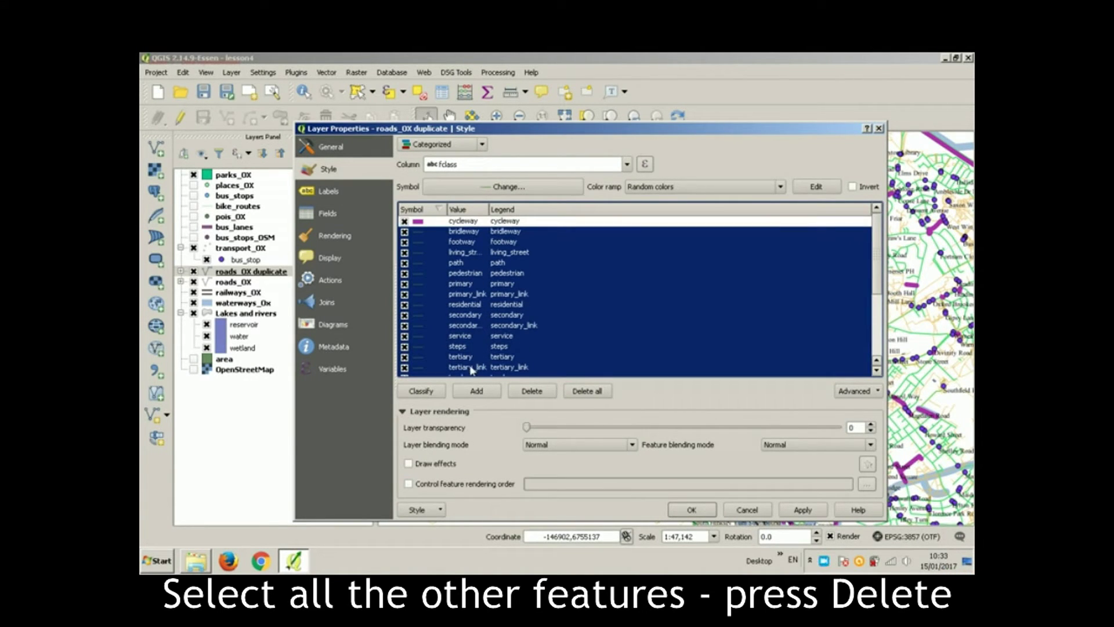
click(511, 391)
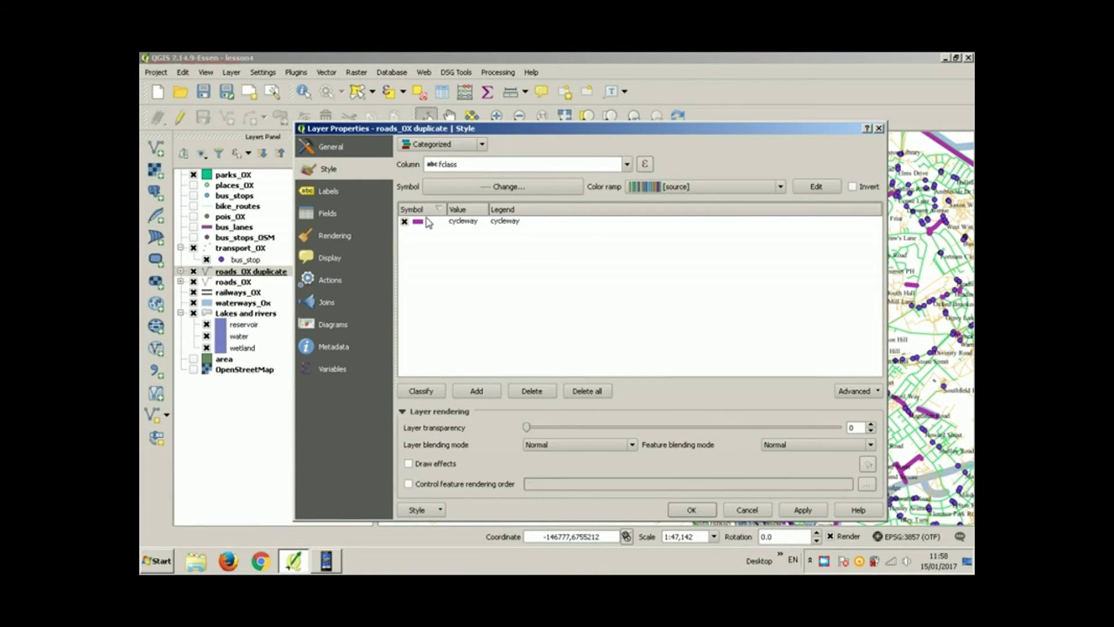
Step: Open the custom colour selection for the cycleway line symbol and inspect its HTML, RGB and HSV values
double_click(427, 223)
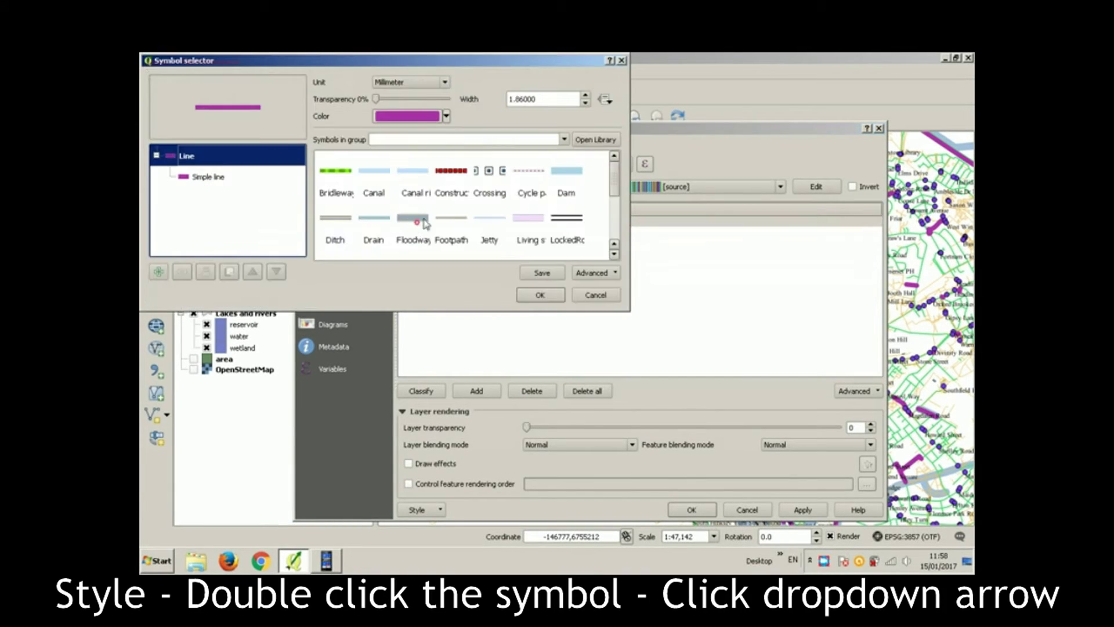
click(446, 116)
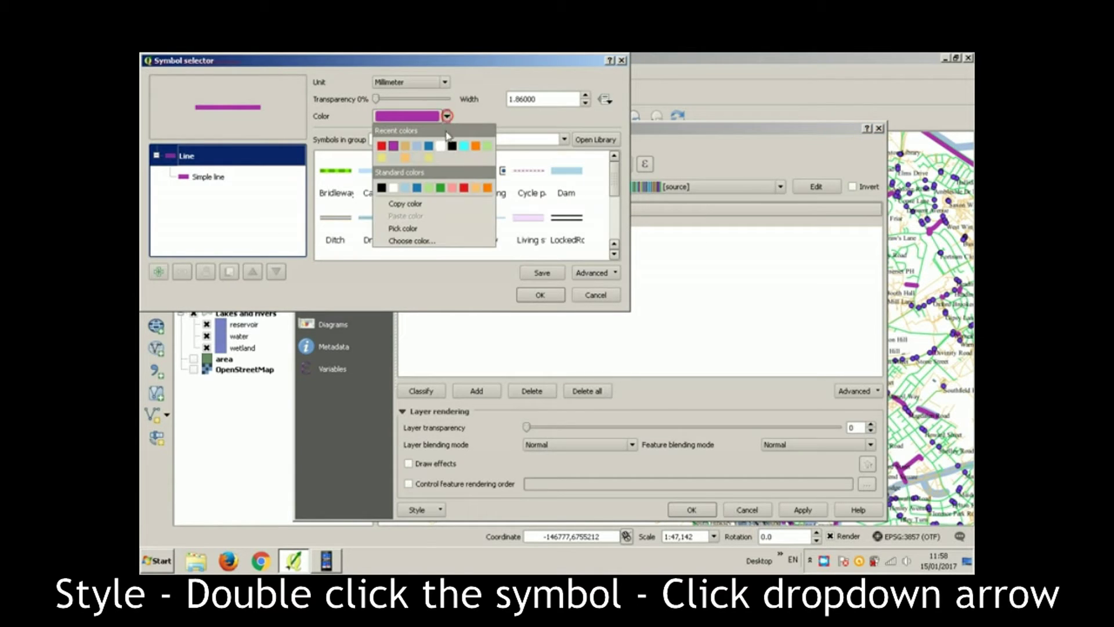
click(417, 241)
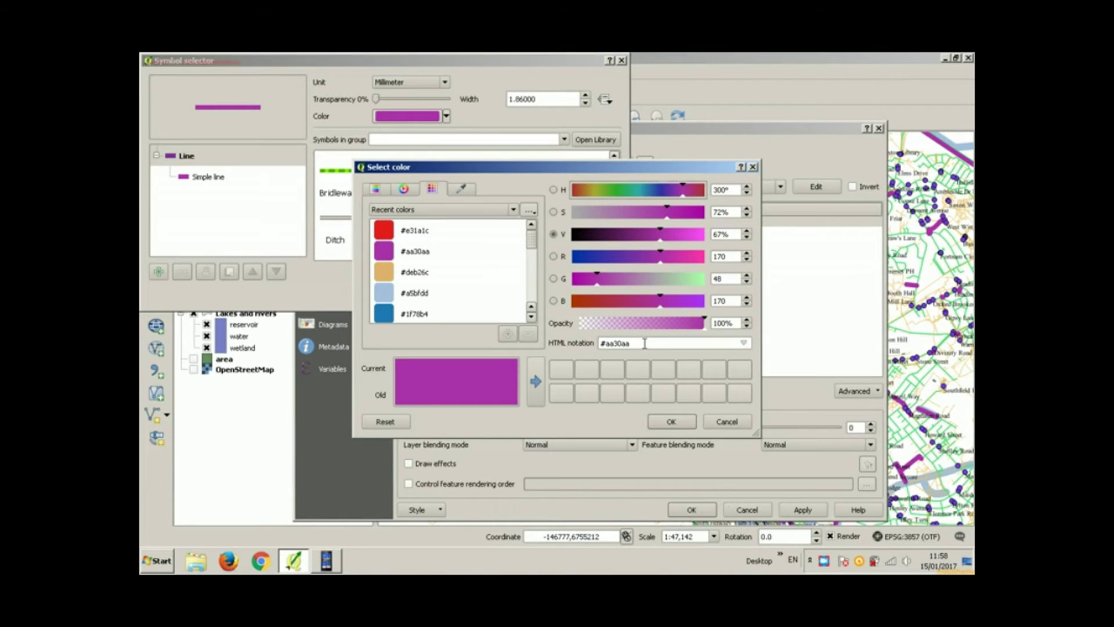
drag(644, 344, 589, 348)
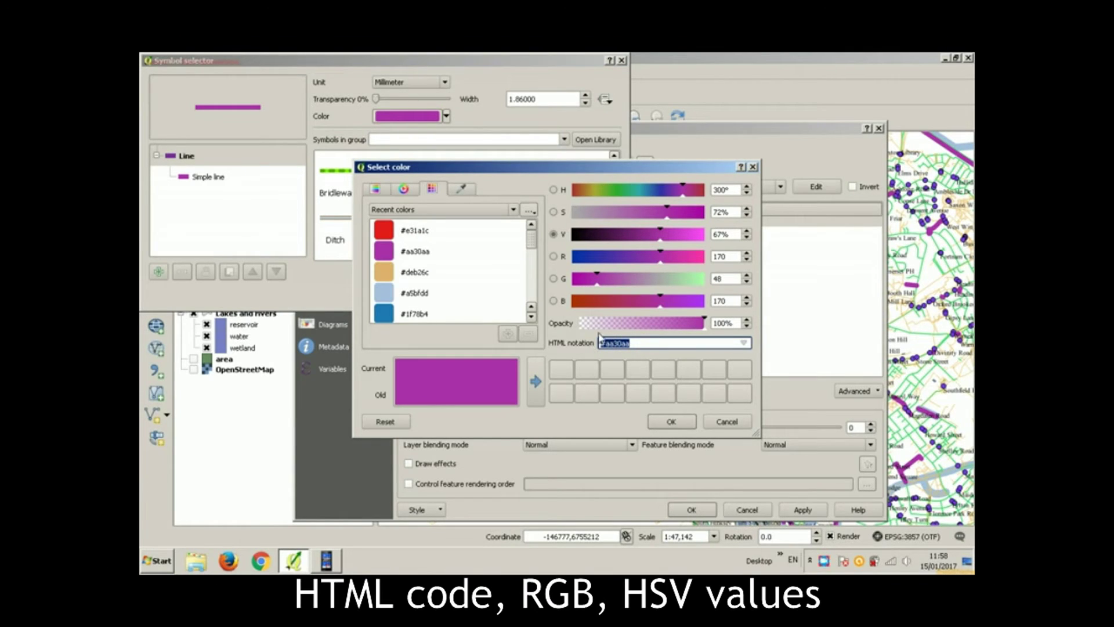
drag(730, 256, 713, 301)
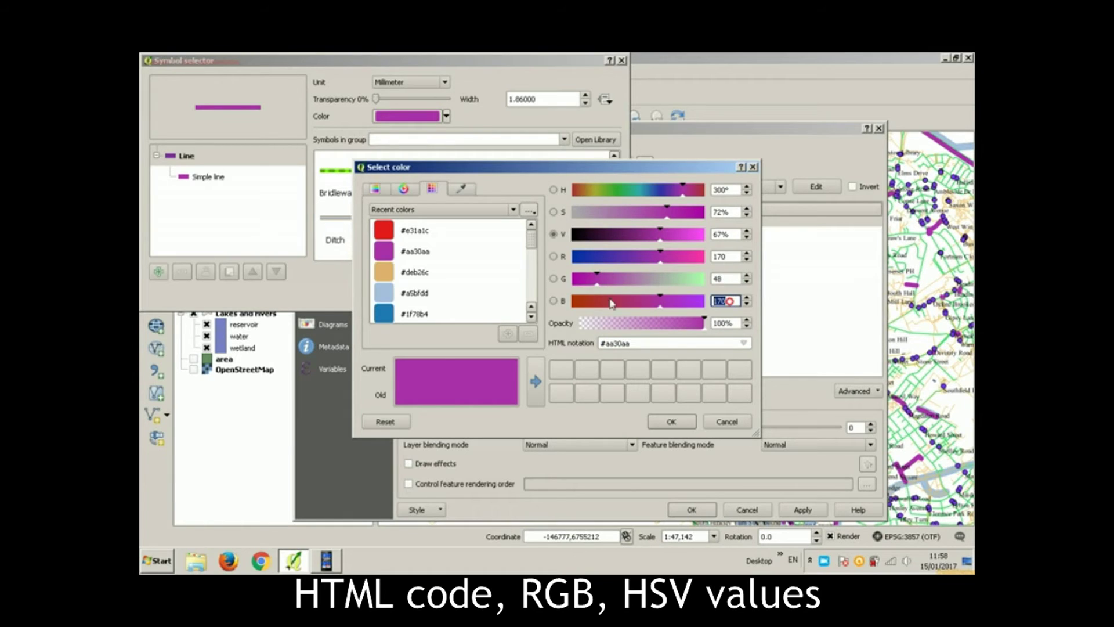
drag(732, 212, 712, 212)
Step: Try other colours for the cycleway line using the colour ramp box and the colour wheel
click(376, 188)
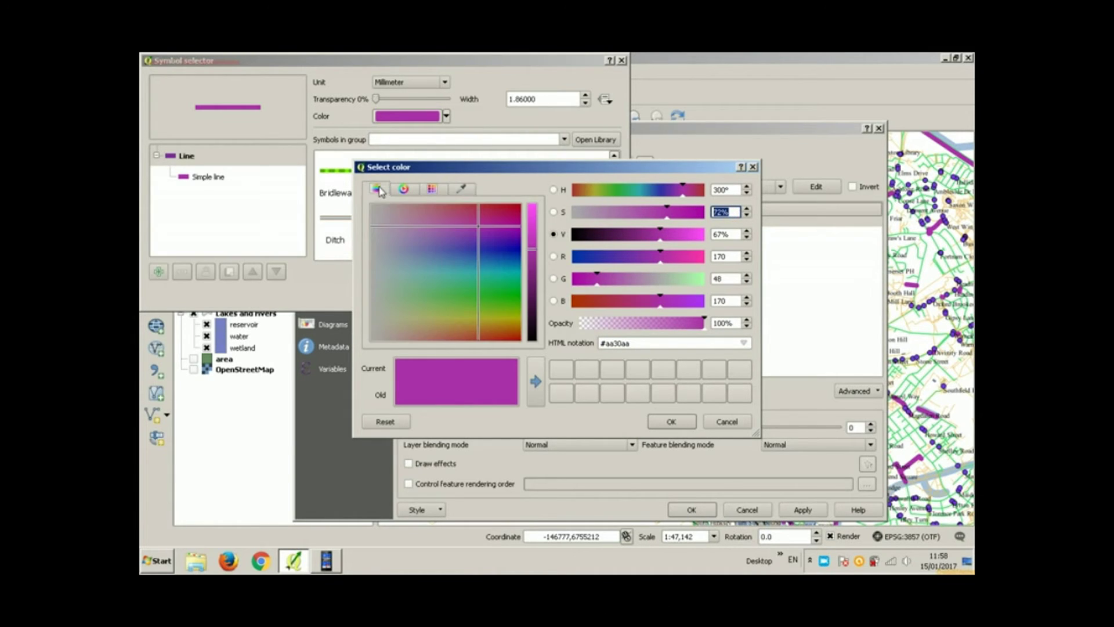
drag(406, 235, 396, 293)
click(410, 193)
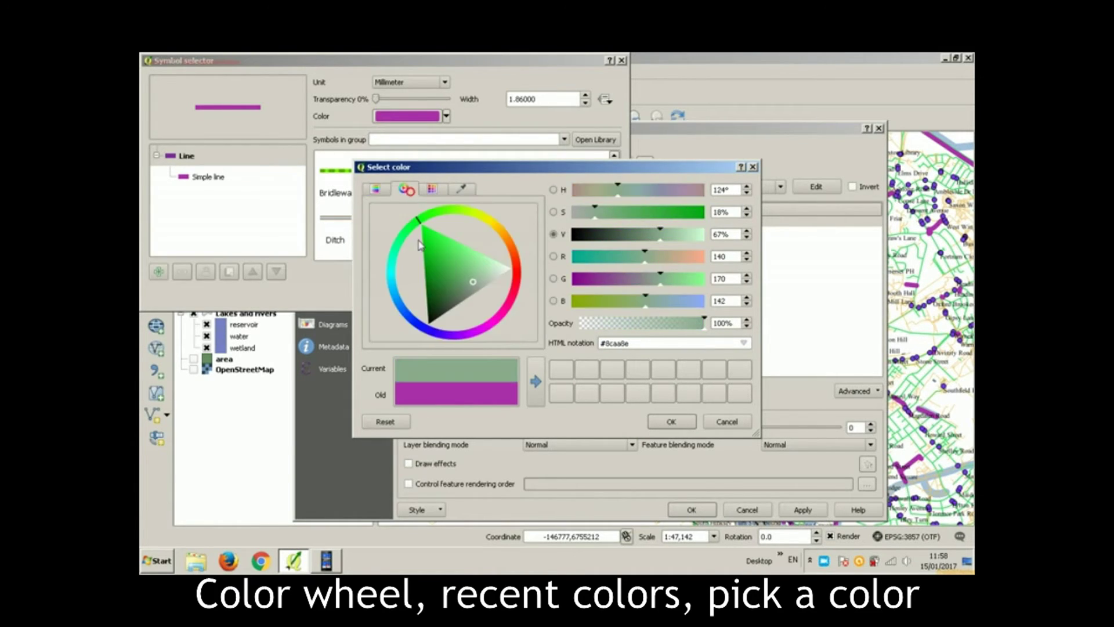
drag(448, 262, 457, 283)
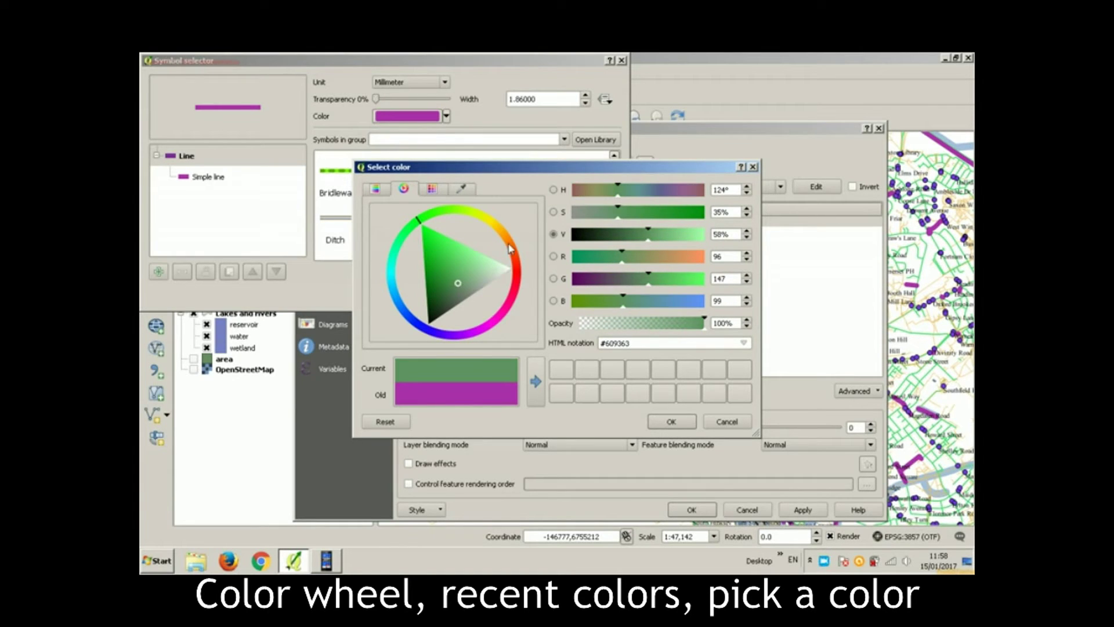
drag(509, 244, 516, 272)
Step: Sample a pink from the green channel's colour slider for the cycleway line, and accept the symbol and layer style
click(461, 189)
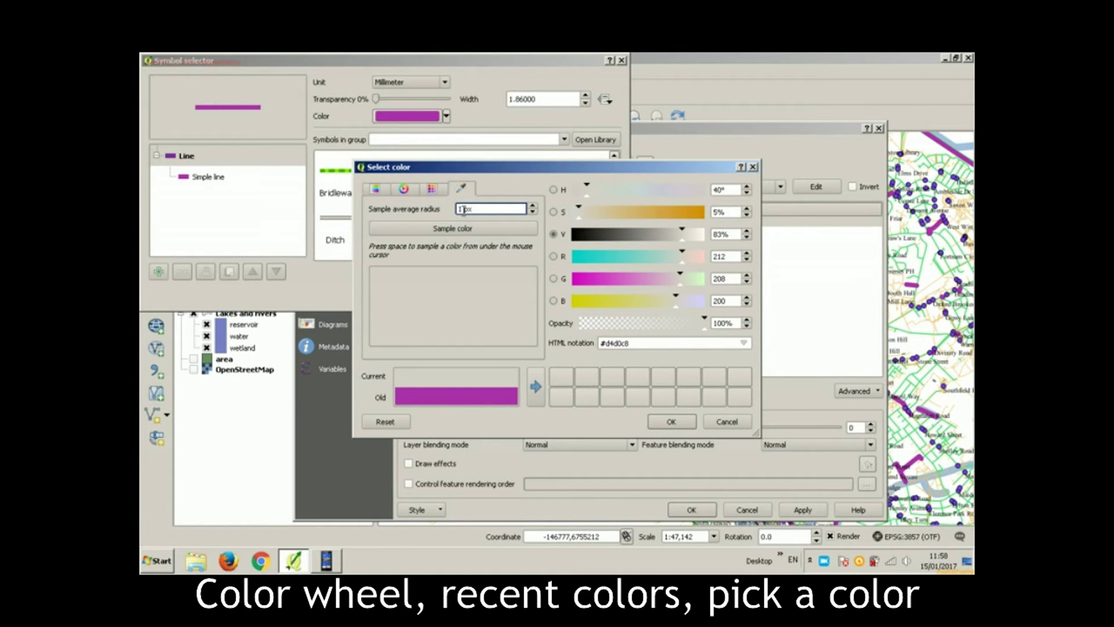
click(461, 232)
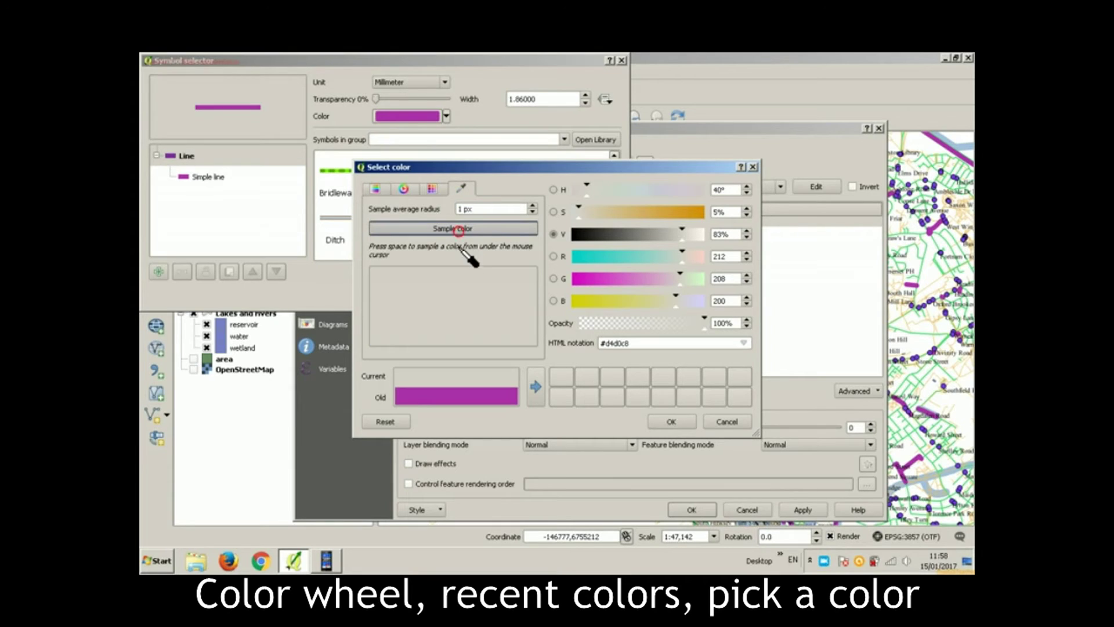
click(636, 279)
click(667, 426)
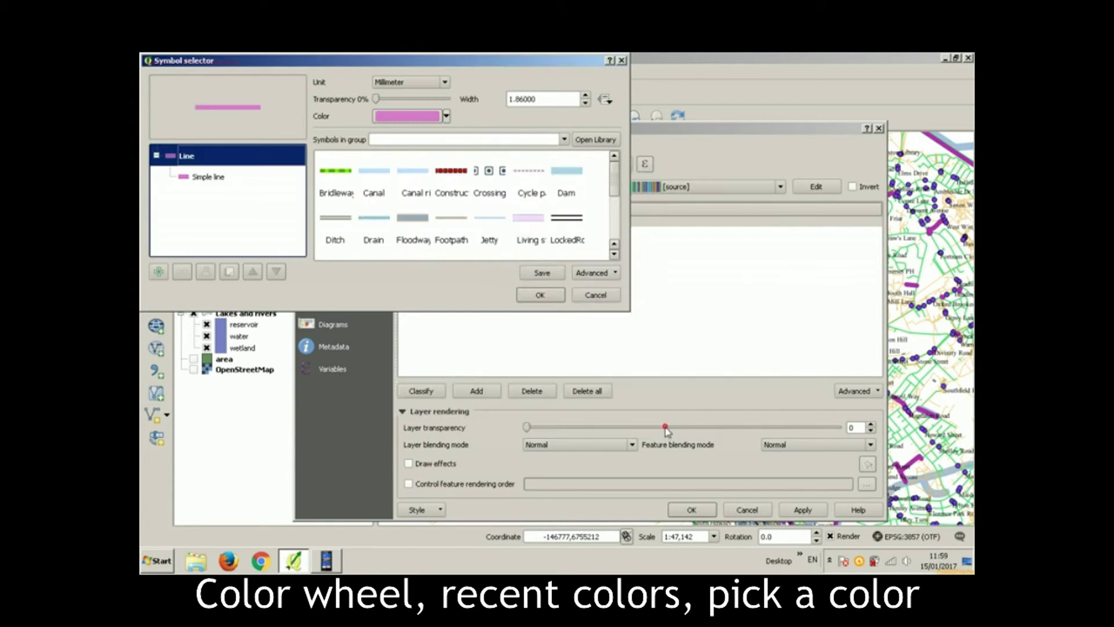
click(537, 296)
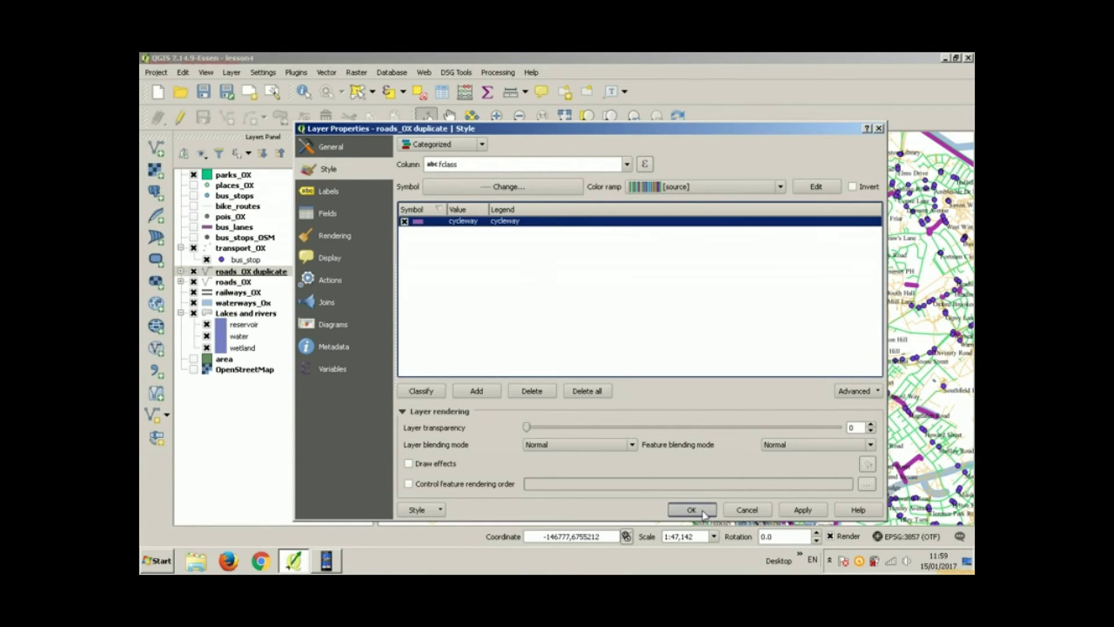
click(701, 509)
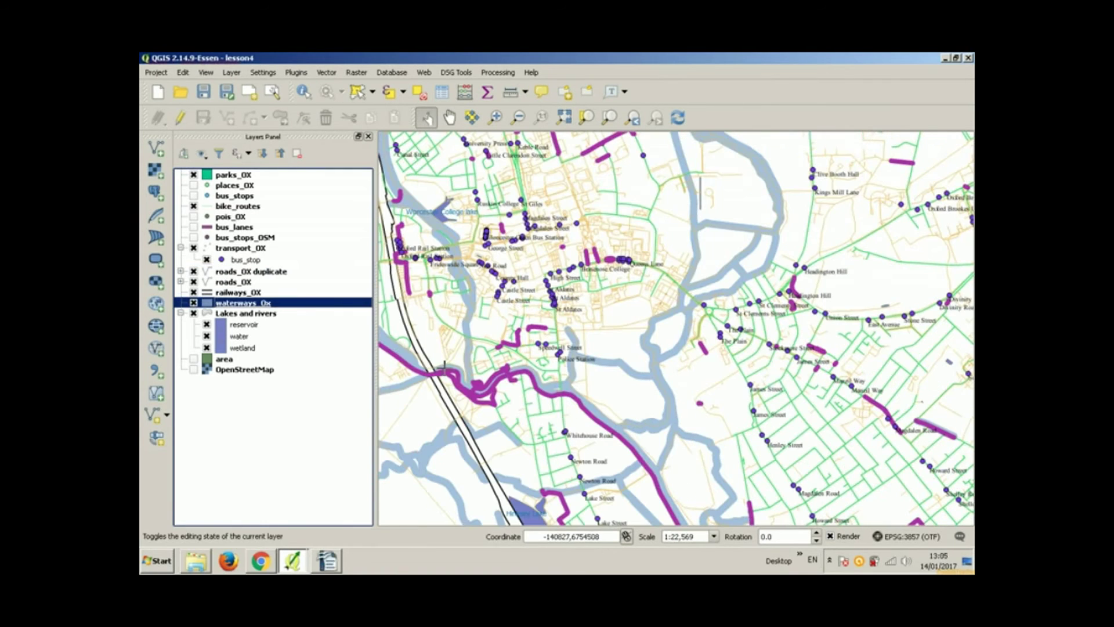
Step: Zoom the map to the full extent of roads_OX duplicate and hide the bike_routes layer
right_click(266, 271)
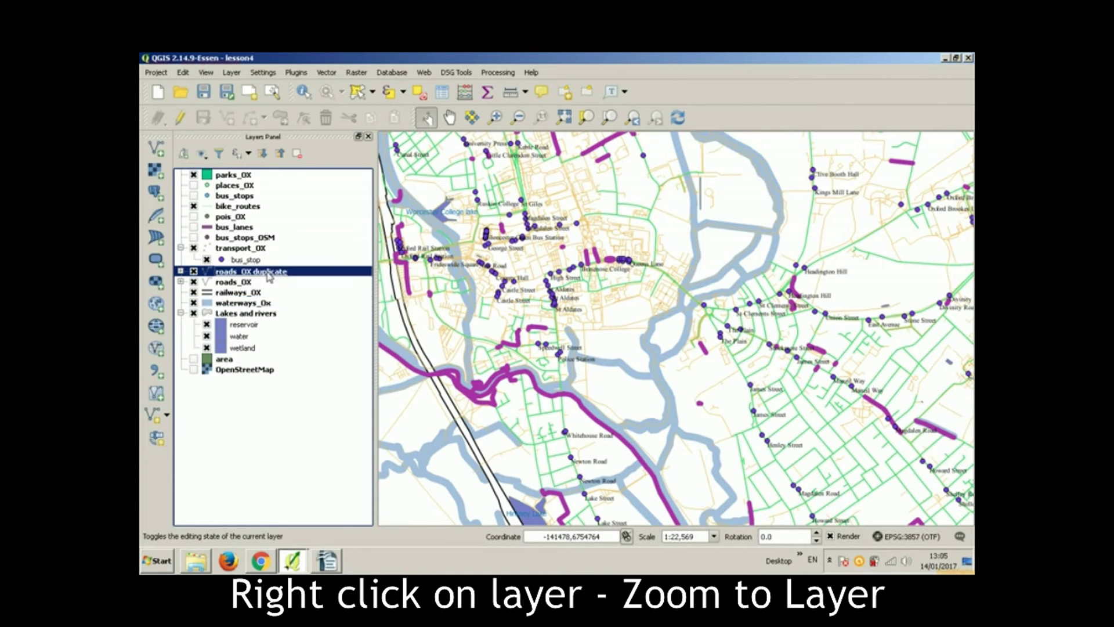
click(290, 276)
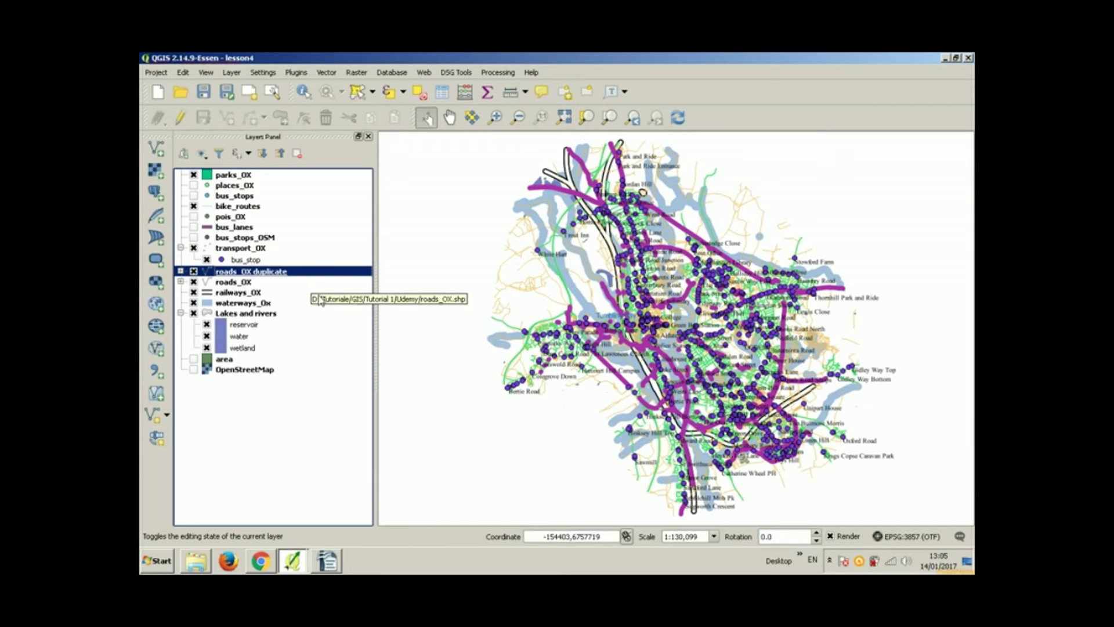
click(194, 206)
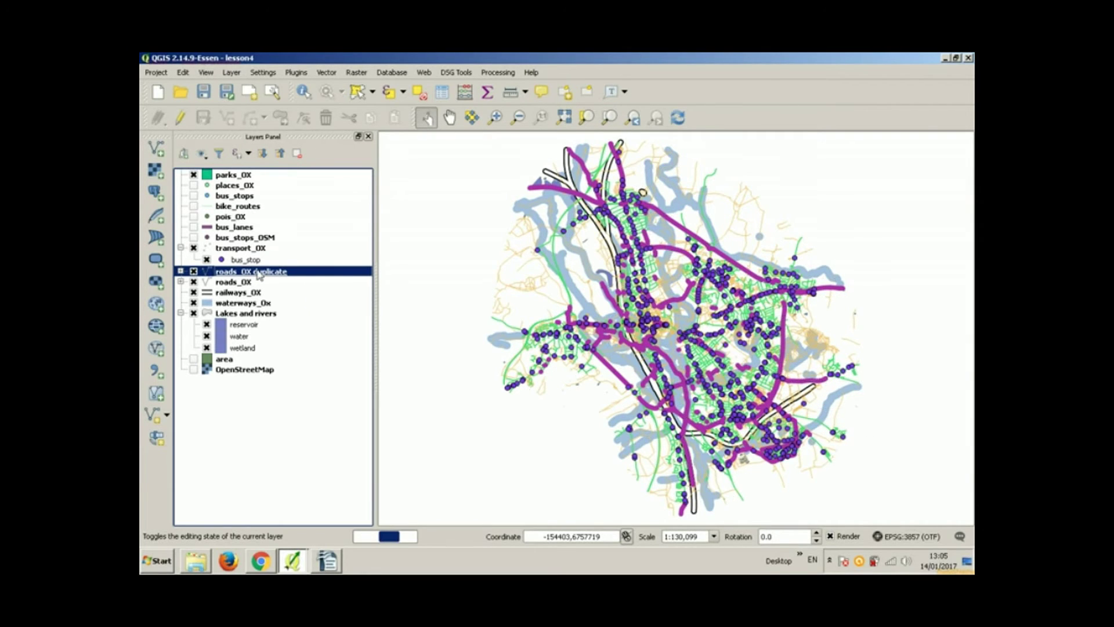
Step: Select all features of roads_OX duplicate matching the expression "fclass" = 'cycleway', working from the layer's attribute table
right_click(257, 271)
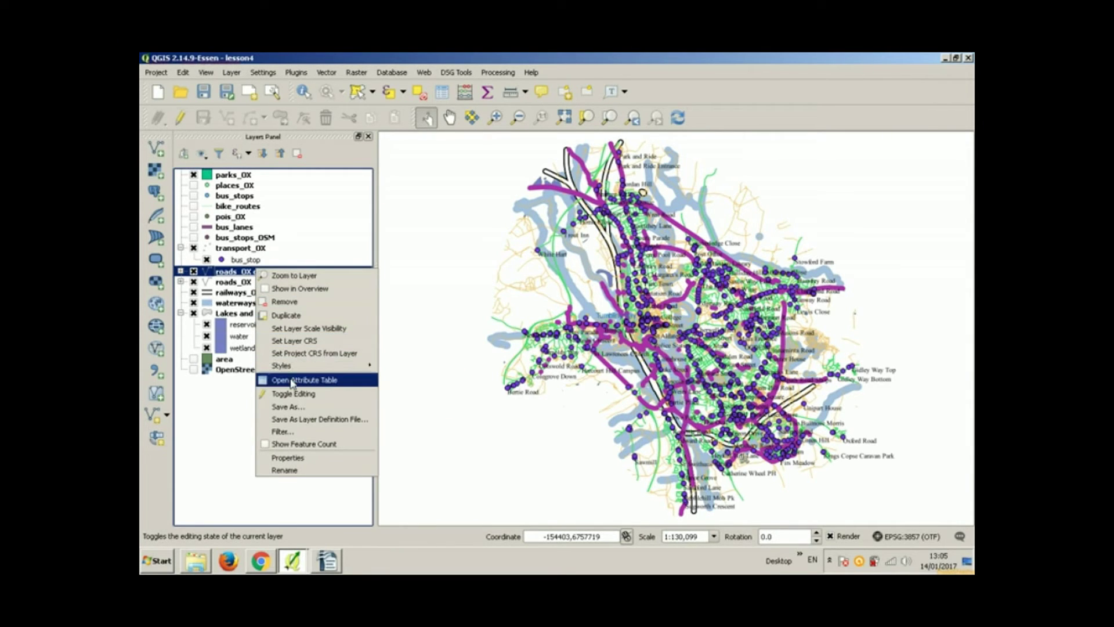
click(292, 380)
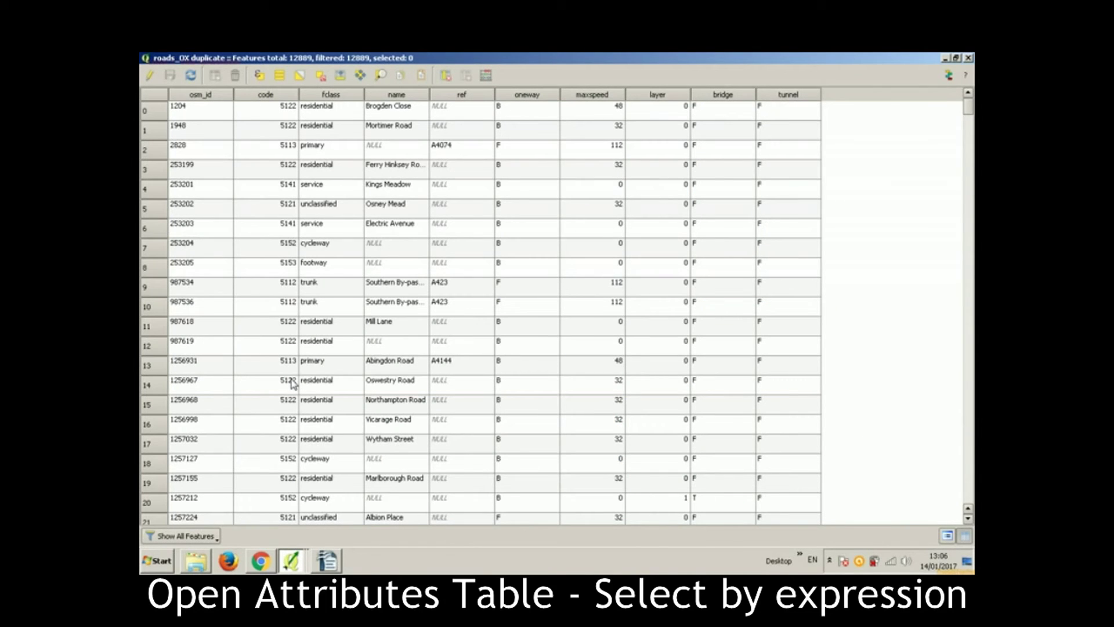
click(259, 76)
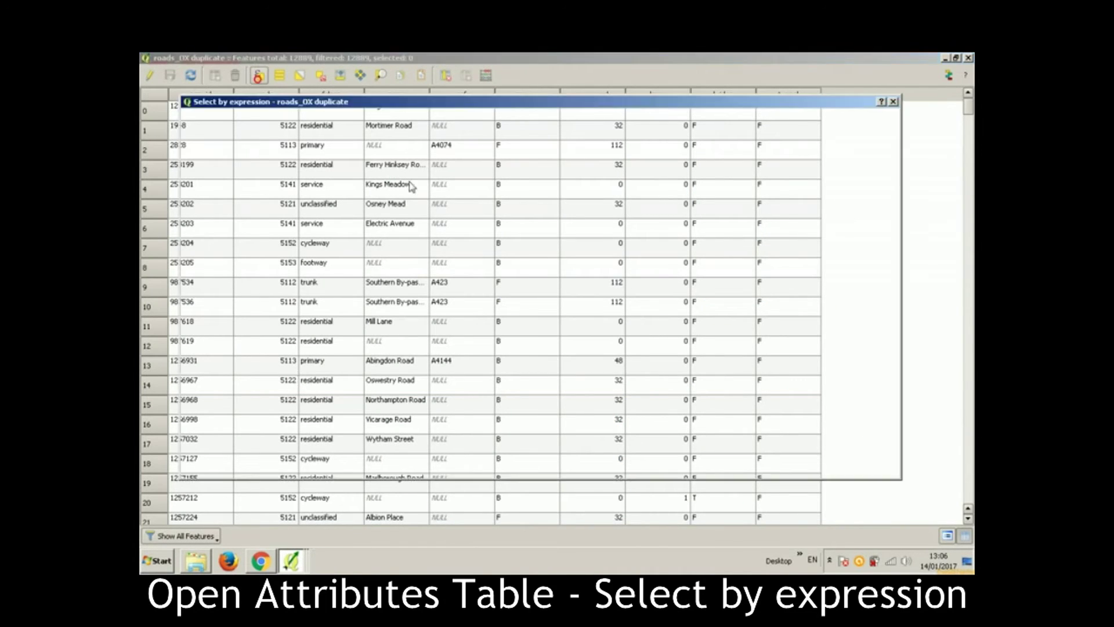
click(573, 199)
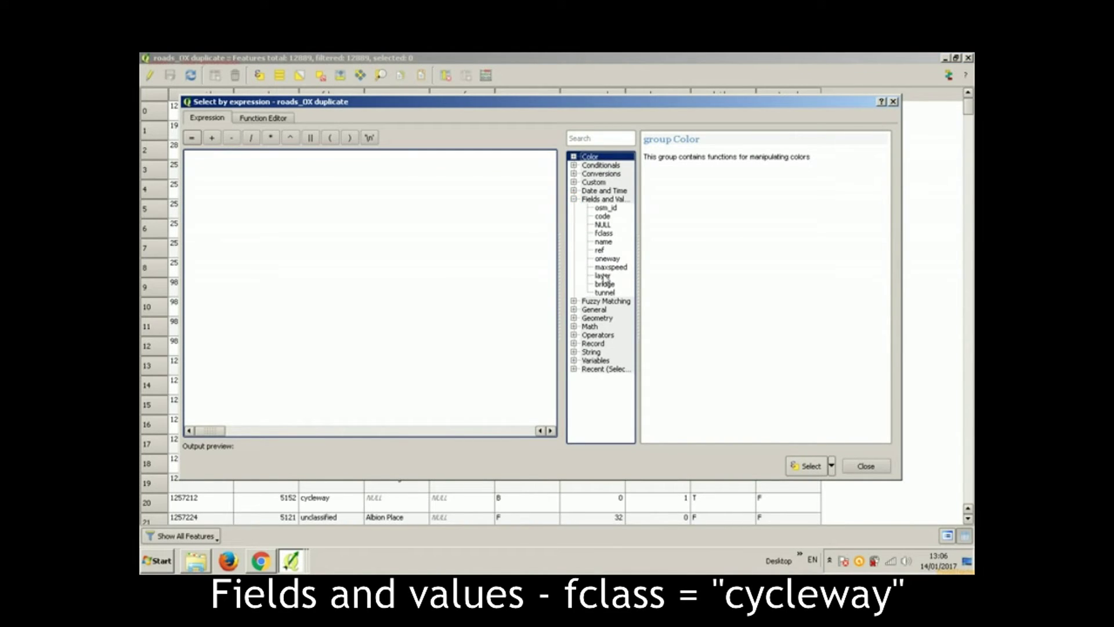
double_click(606, 233)
click(191, 137)
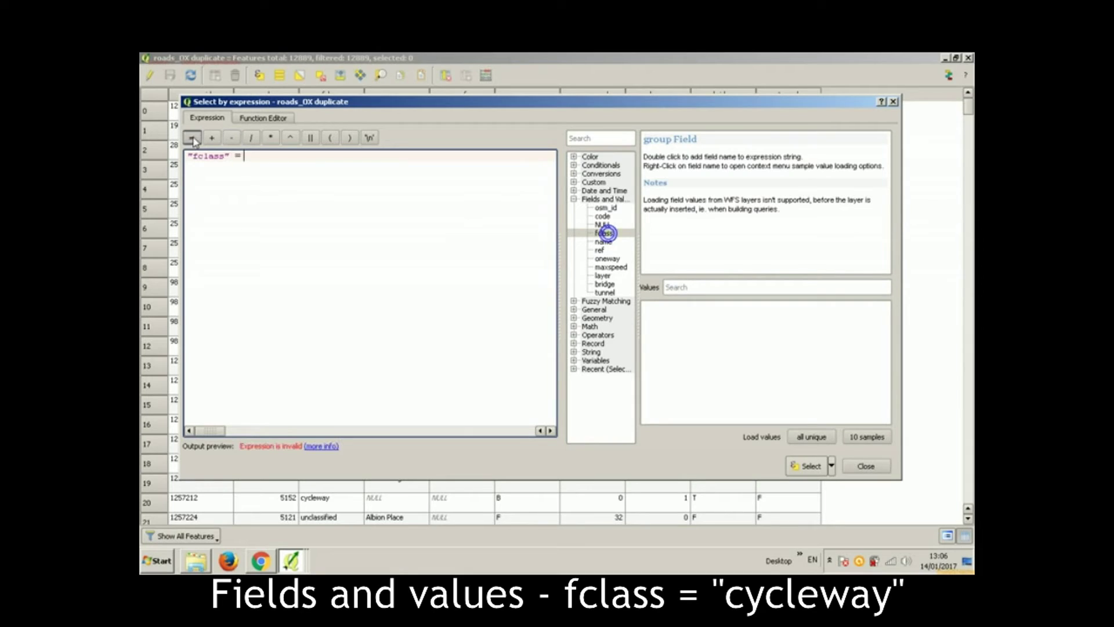
click(809, 436)
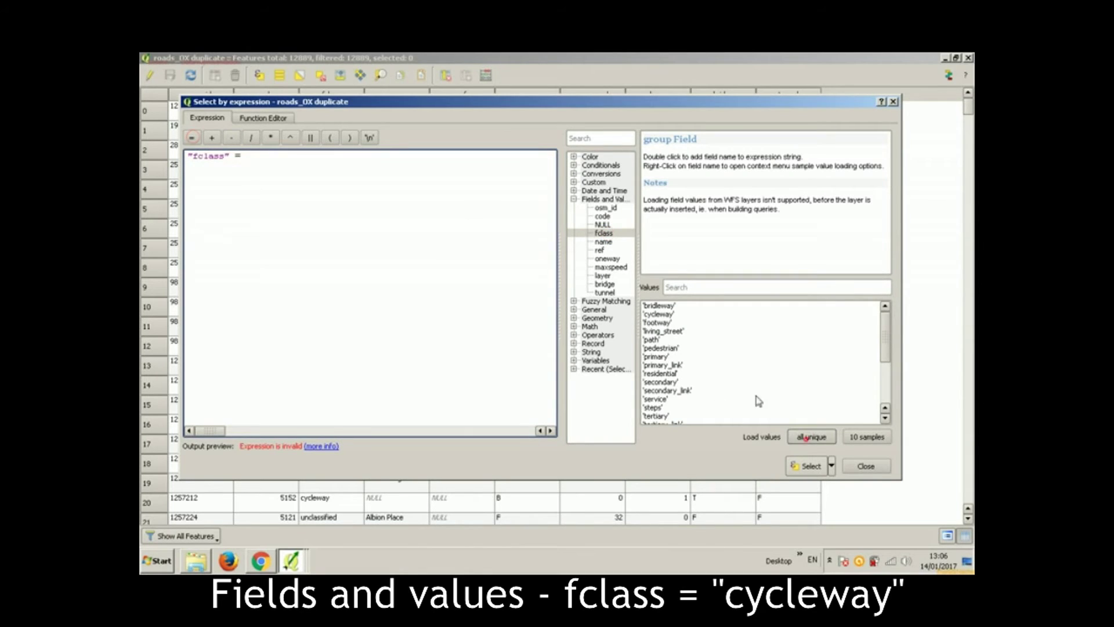
double_click(658, 314)
click(806, 465)
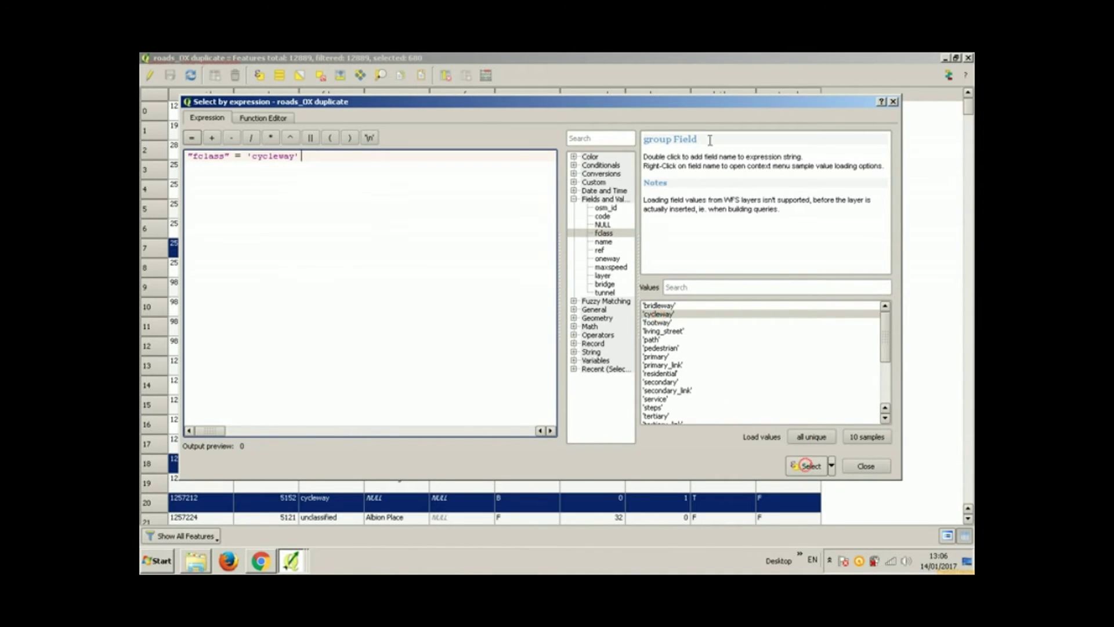
click(892, 102)
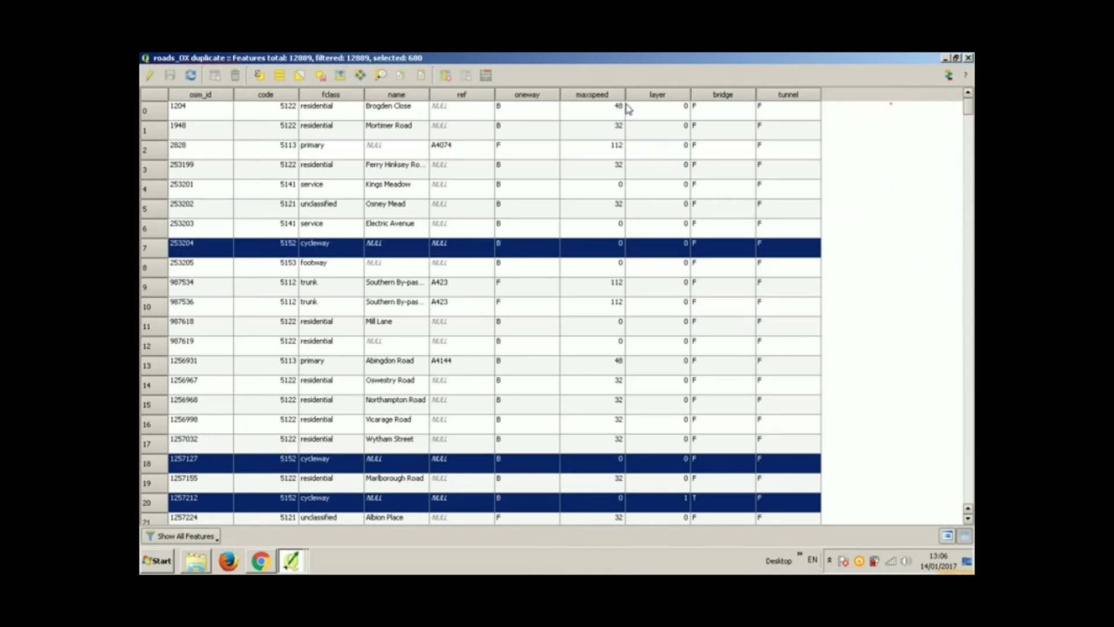
Step: Zoom the map to the selected cycleway features and minimise the attribute table
click(382, 74)
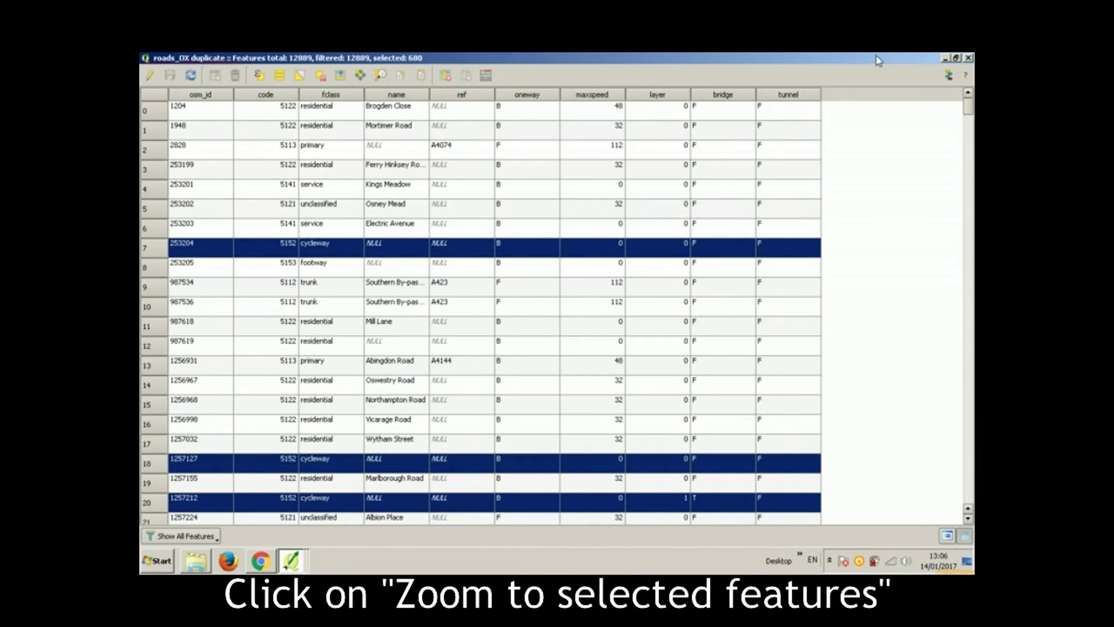
click(943, 58)
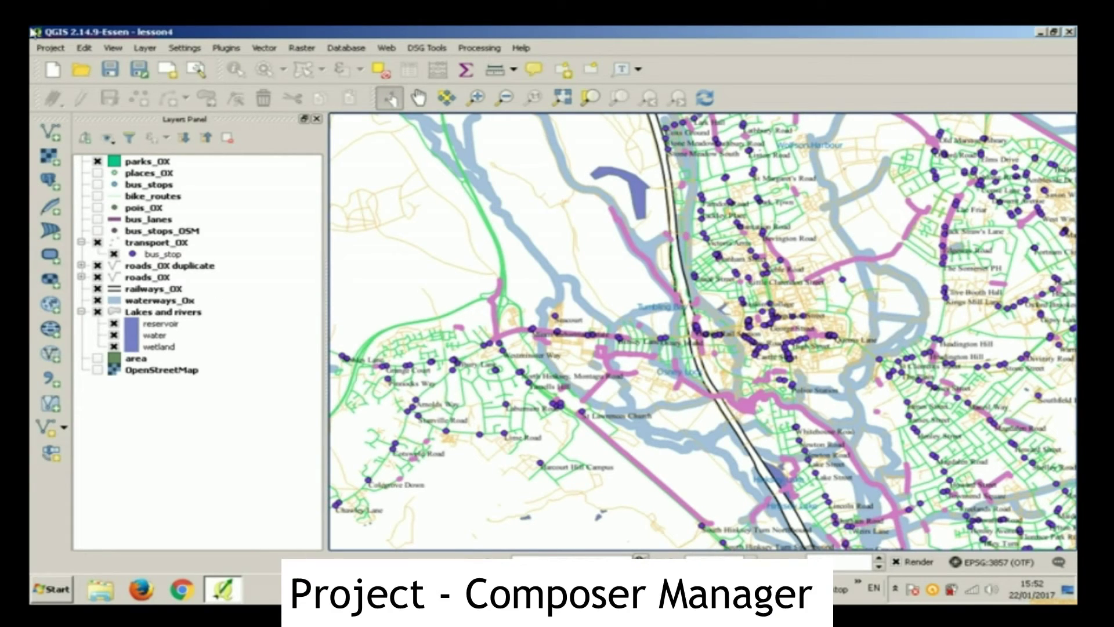
Step: Open the Oxford Map print composer through the Composer manager and maximise its window, leaving the map item deselected
click(48, 48)
click(76, 214)
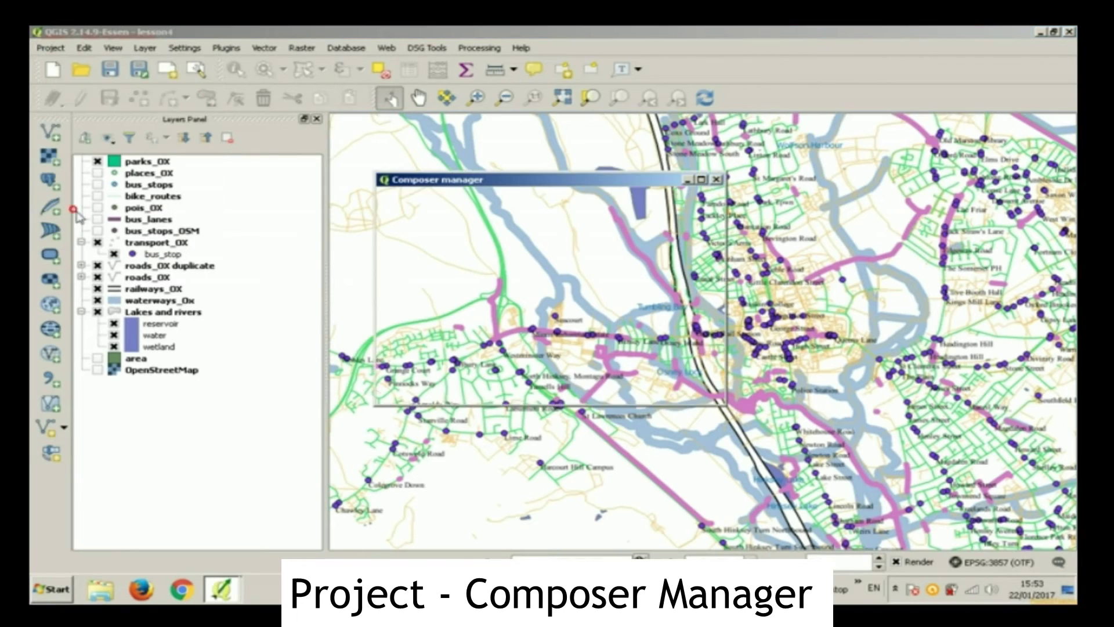
click(415, 388)
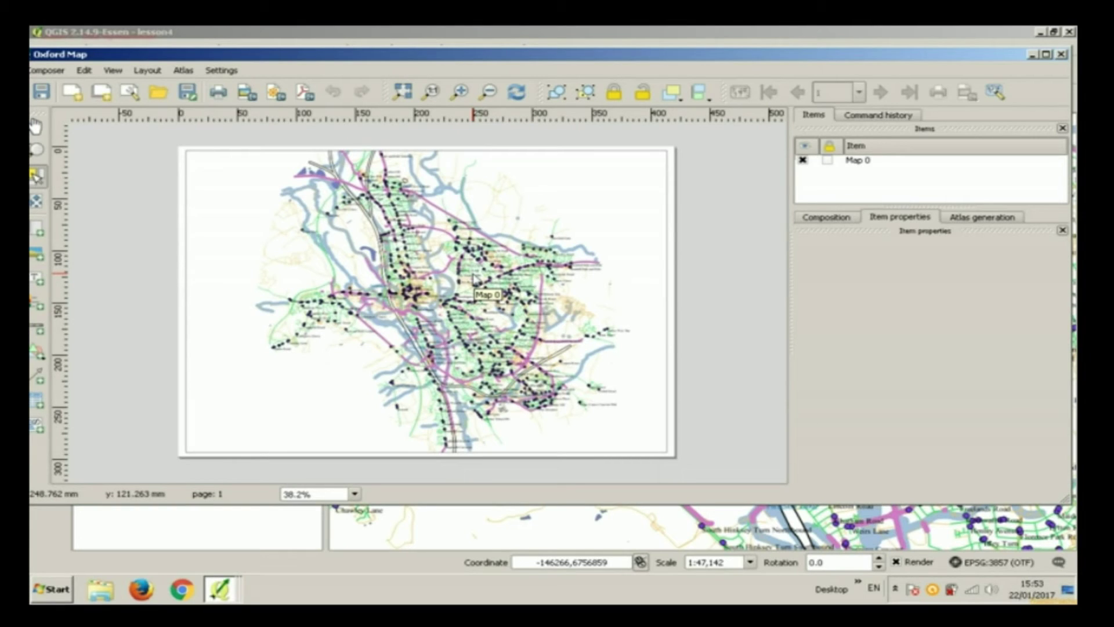
mouse_move(474, 277)
mouse_down()
mouse_move(446, 269)
mouse_move(469, 273)
mouse_up()
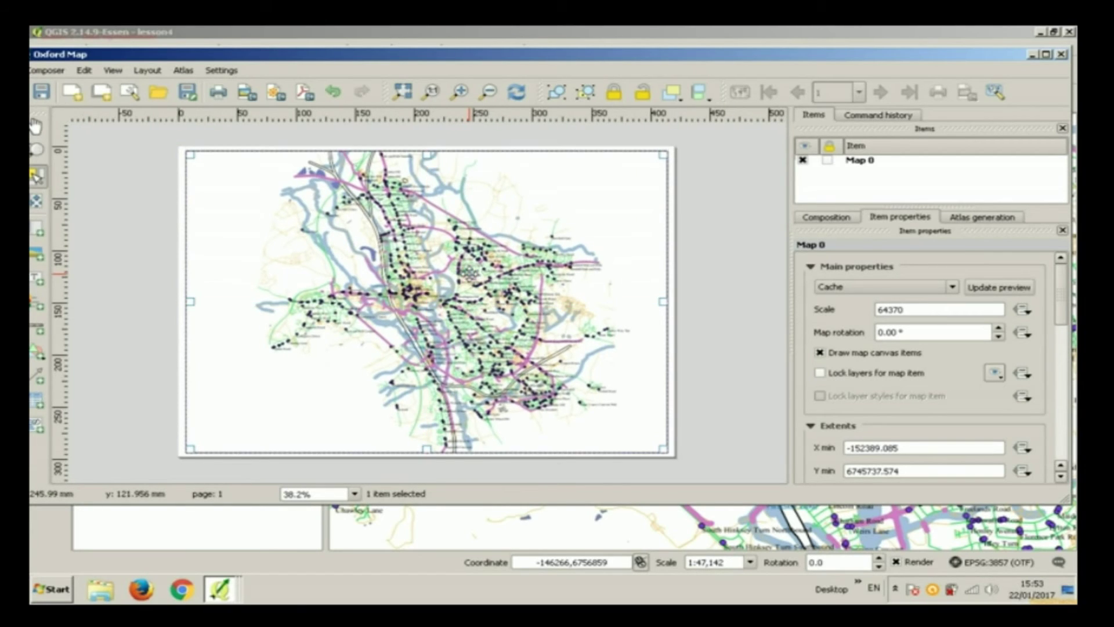
double_click(235, 57)
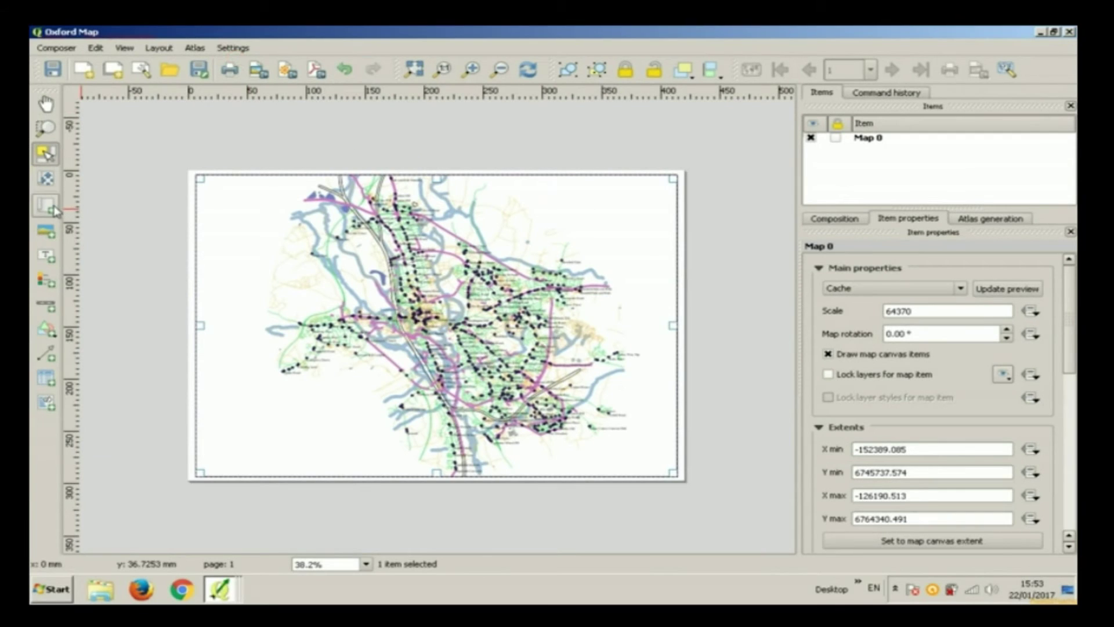
click(107, 209)
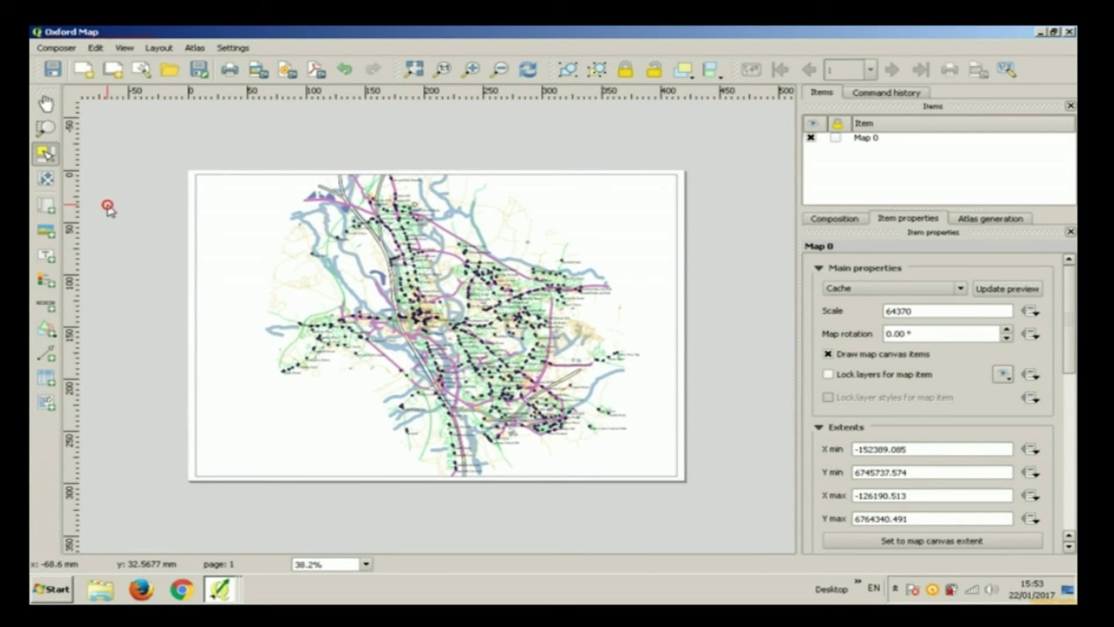
Step: Add a label in the upper-right corner of the page with the text "Where to cycle in Oxford?"
click(54, 260)
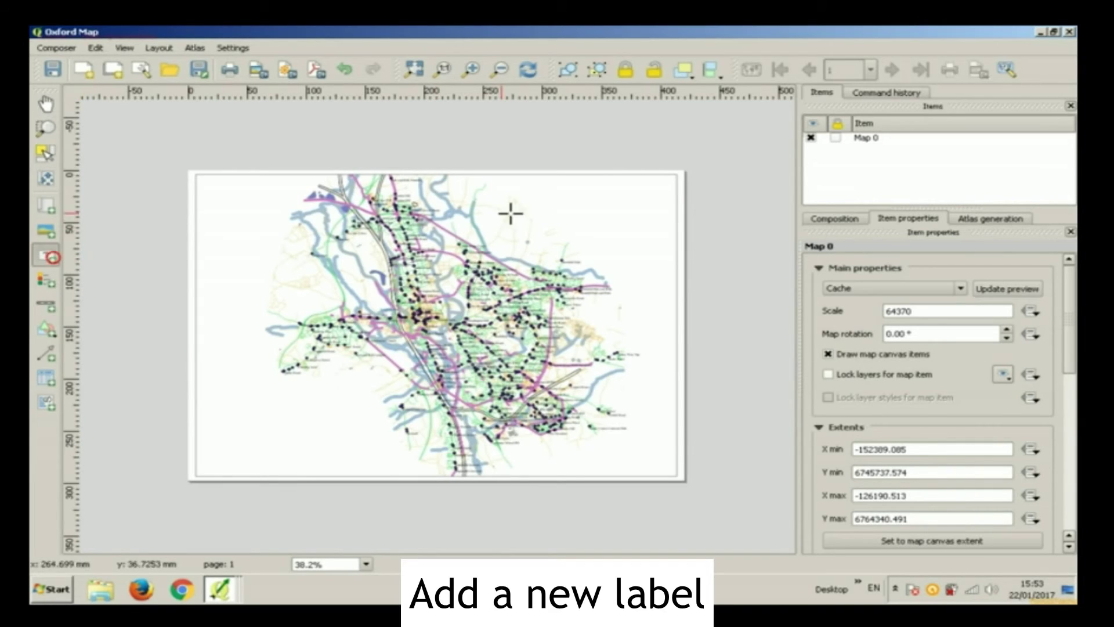
drag(556, 180, 671, 219)
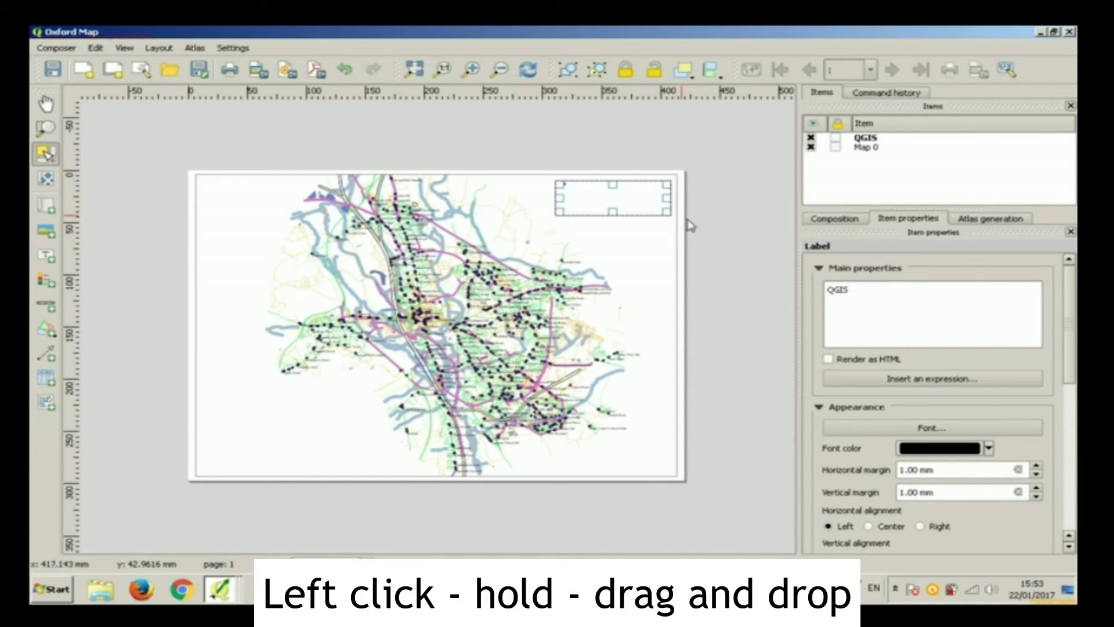
double_click(884, 296)
text(Wher)
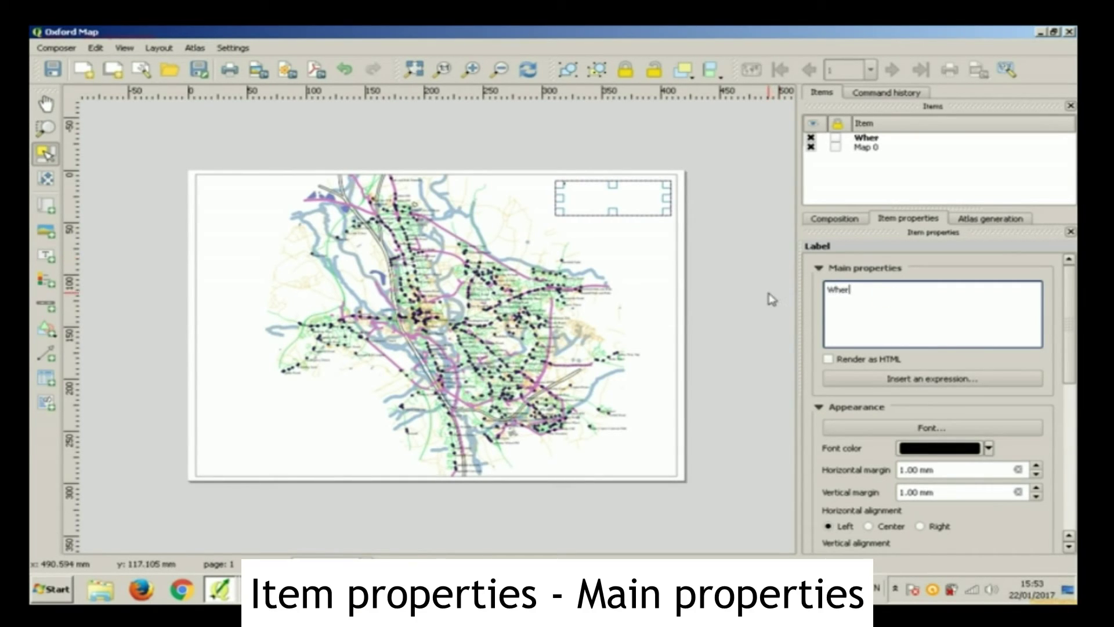
text(e to cycle i)
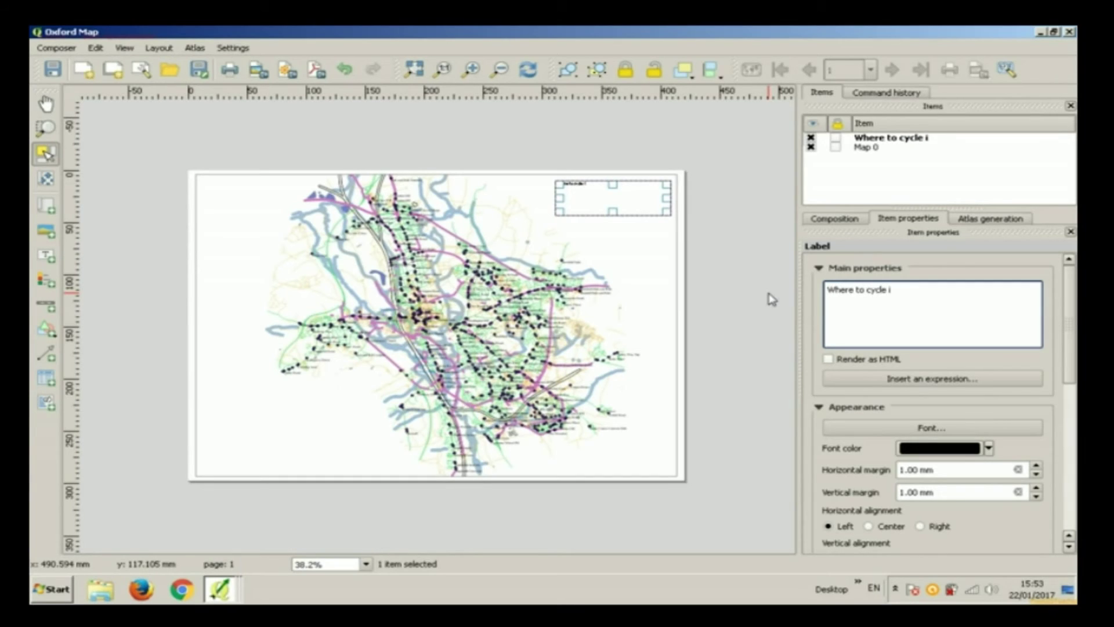
text(n Oxford?)
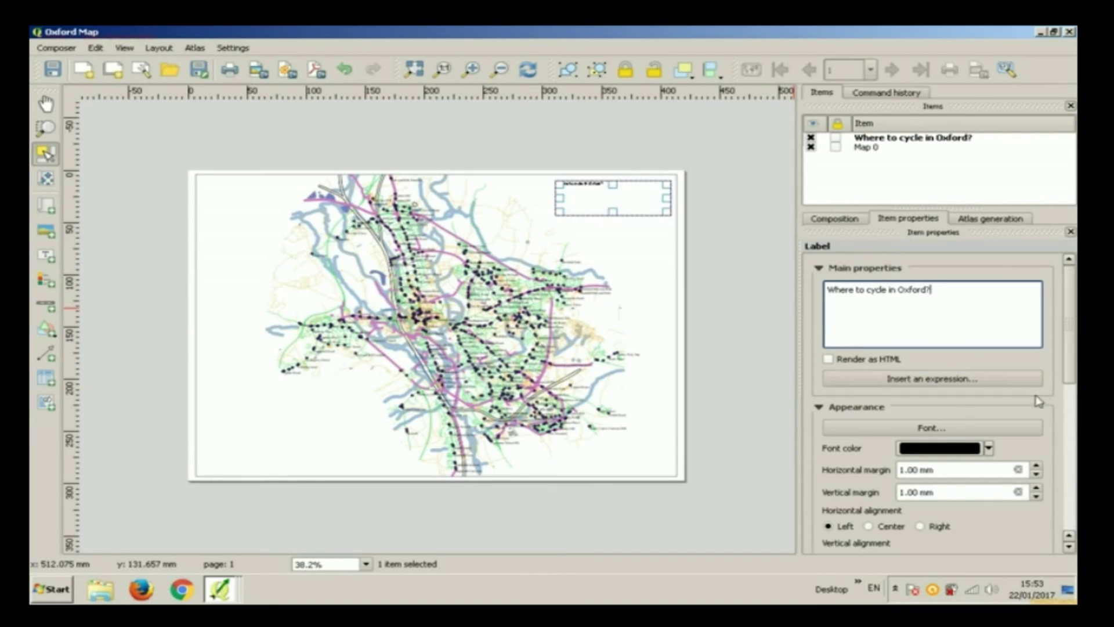
Step: Set the title label's font to Times New Roman, Bold, size 14
click(1072, 366)
drag(1072, 365, 1072, 383)
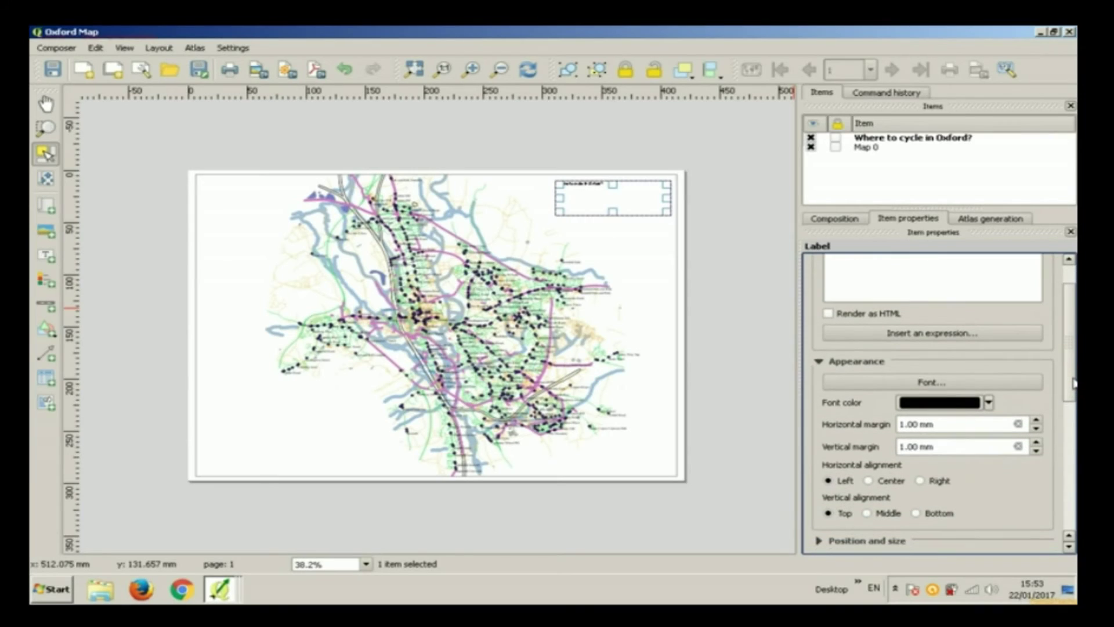
click(1033, 381)
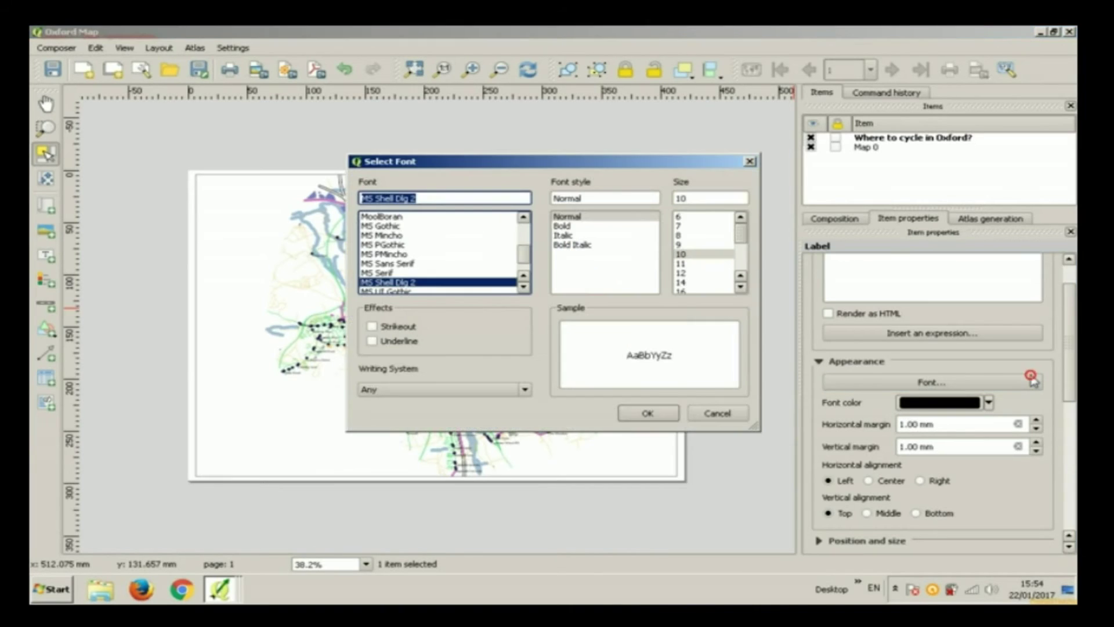
click(701, 282)
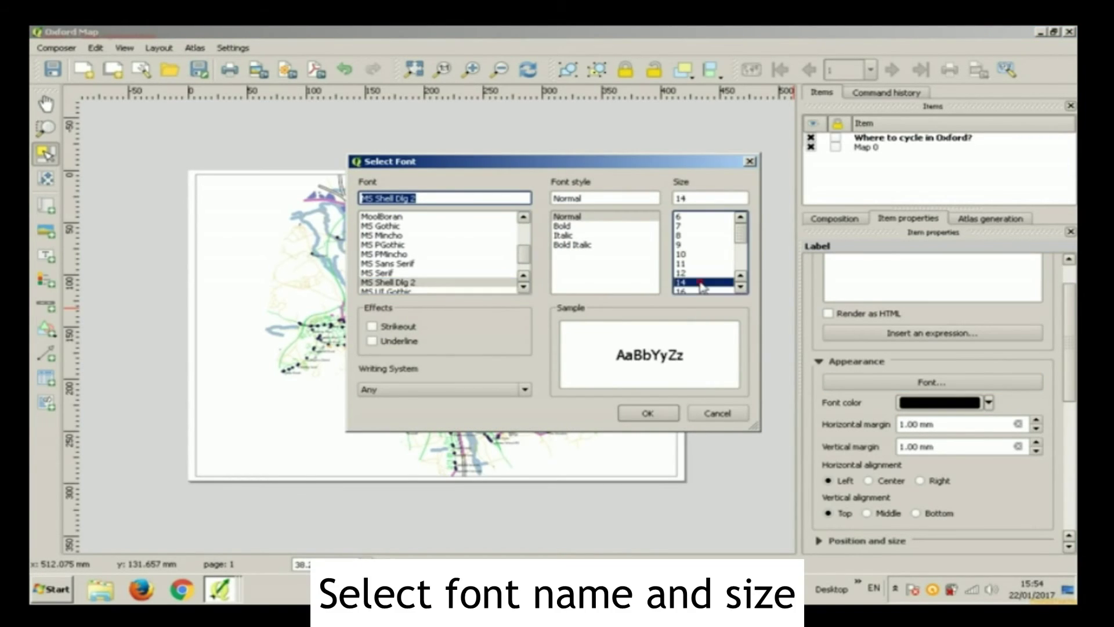
scroll(522, 255, down, 8)
click(438, 281)
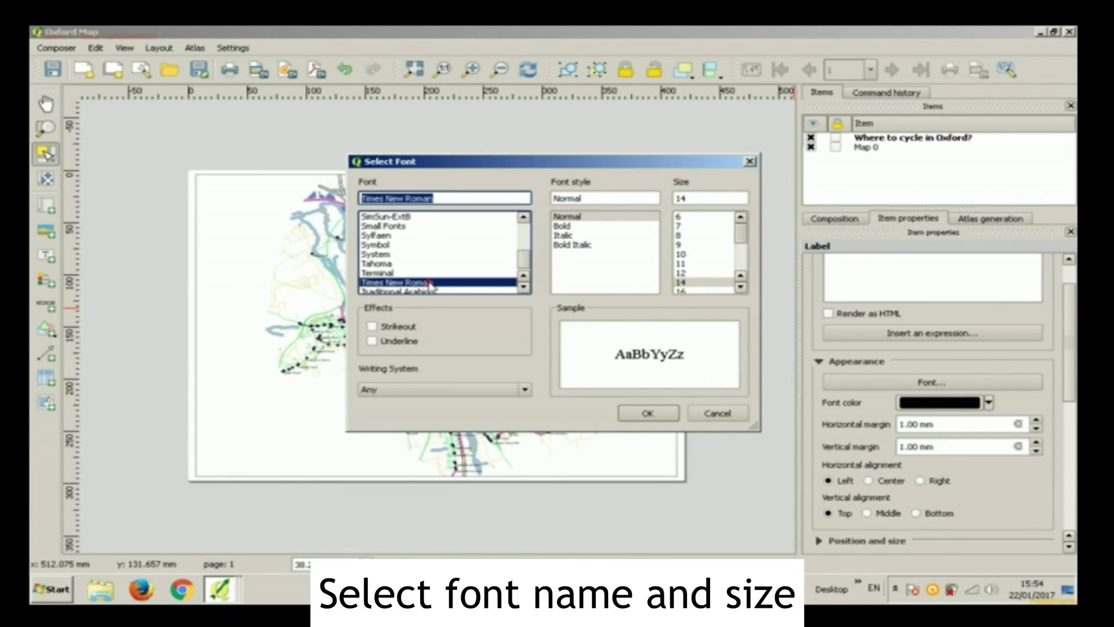
click(578, 228)
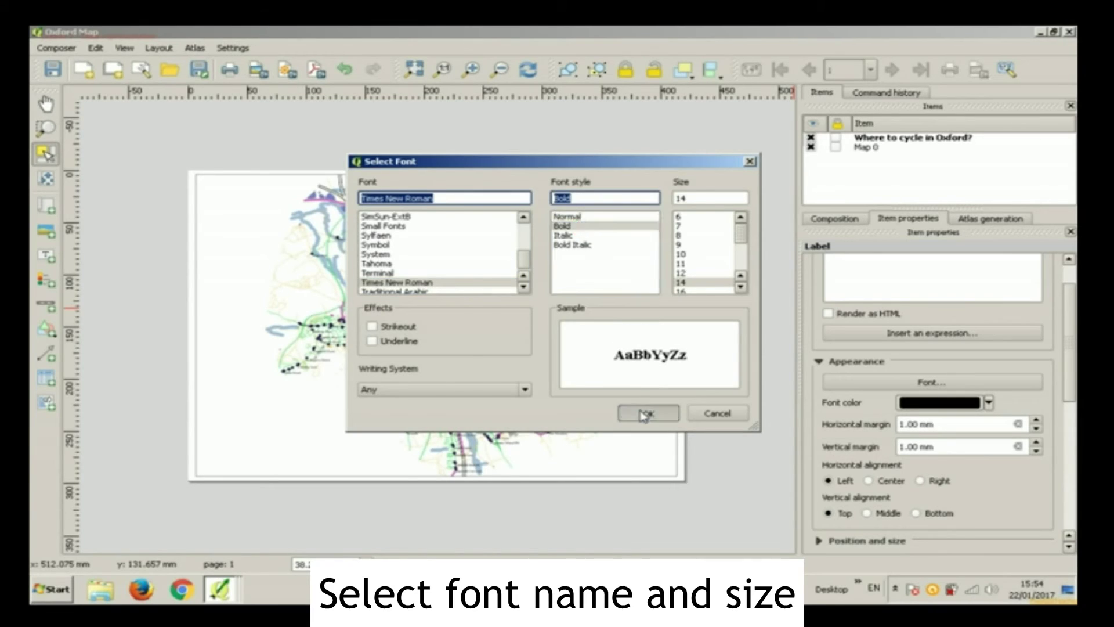
click(647, 412)
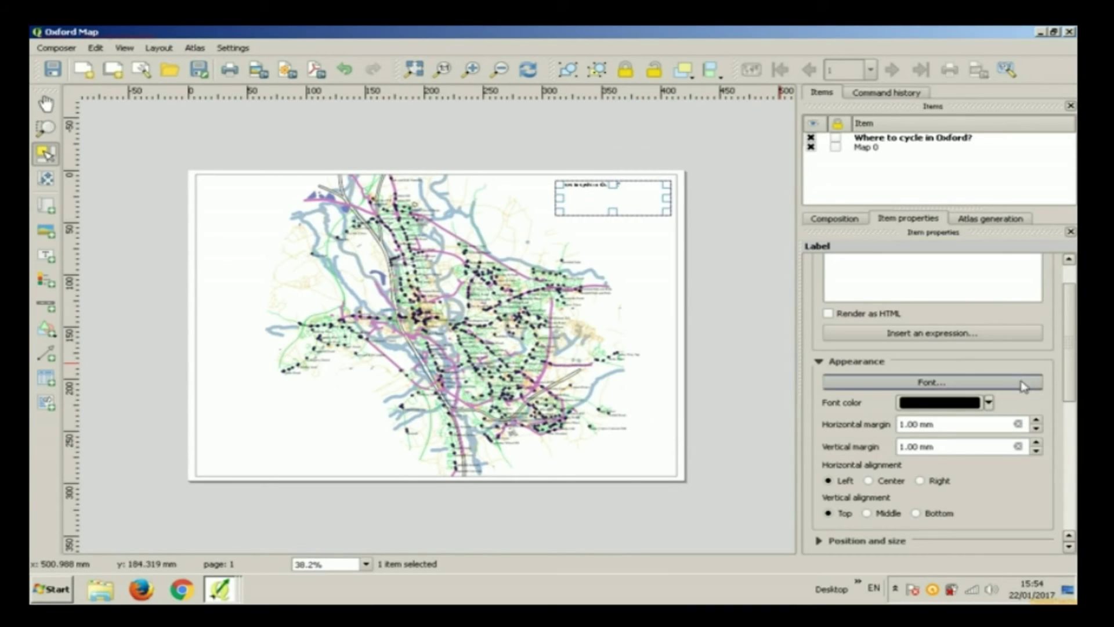
Step: Align the title text to Center horizontally and Middle vertically, and enable the label's frame and background
click(868, 481)
click(867, 513)
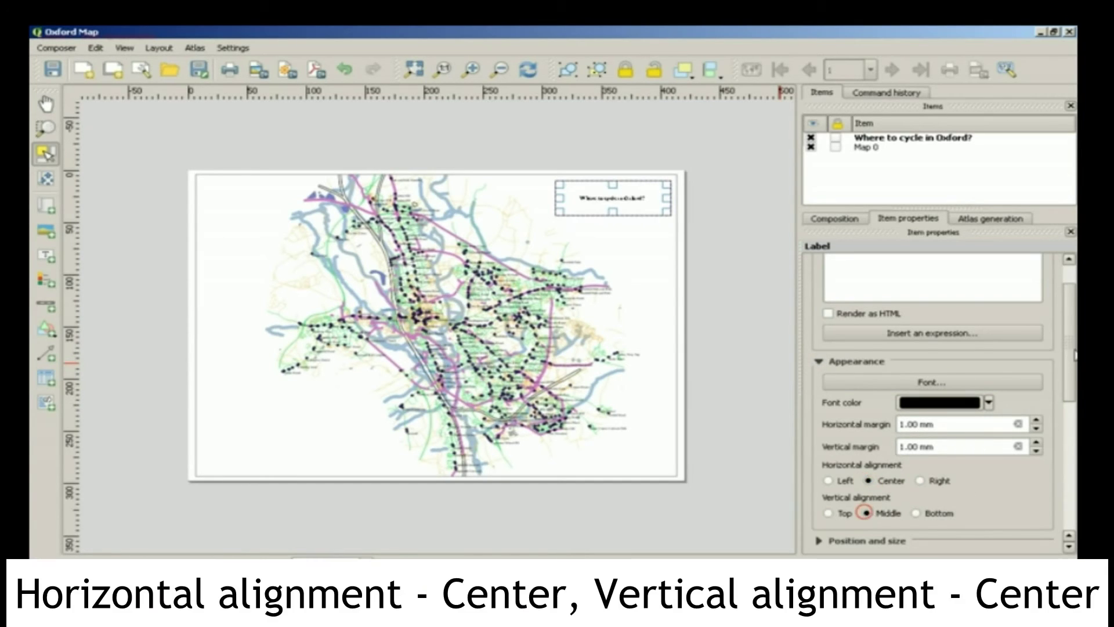
drag(1068, 351, 1046, 431)
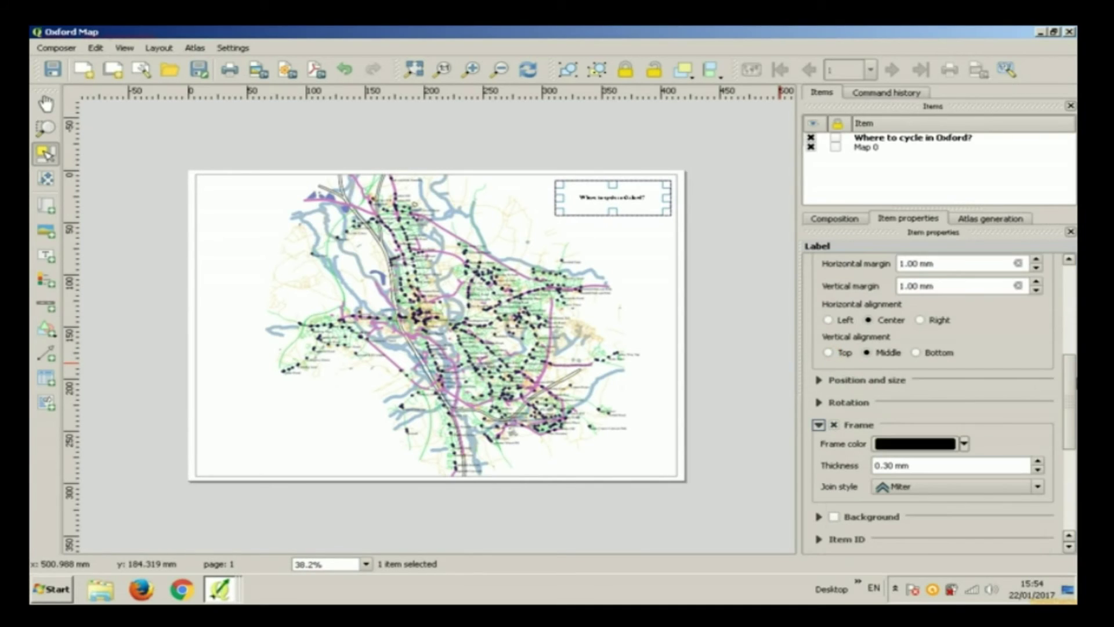
scroll(928, 406, down, 3)
click(834, 363)
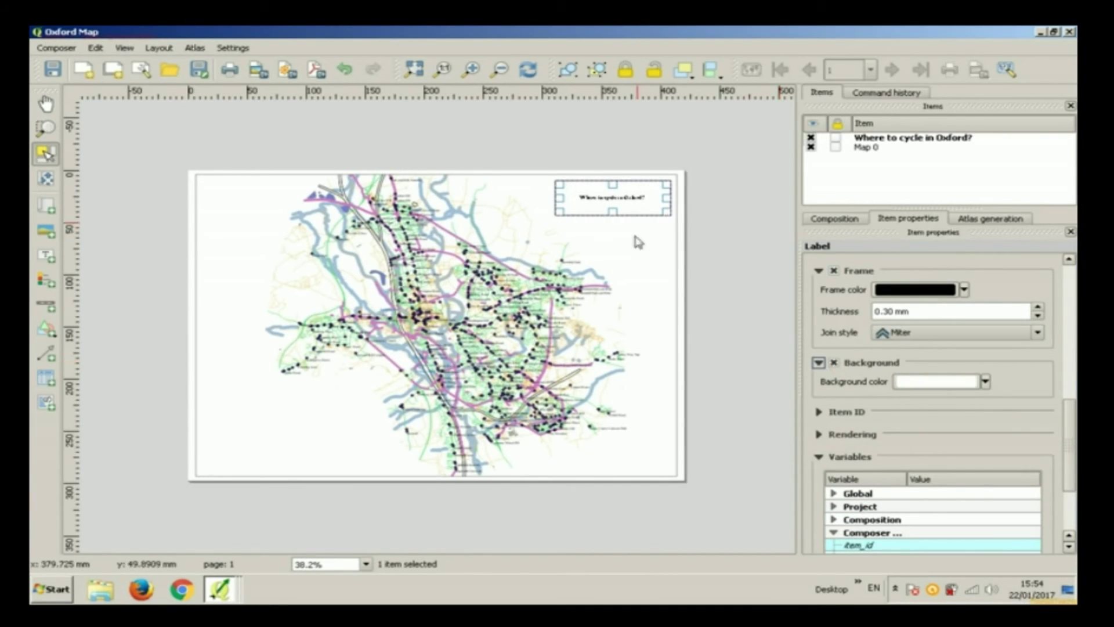
click(663, 254)
click(650, 197)
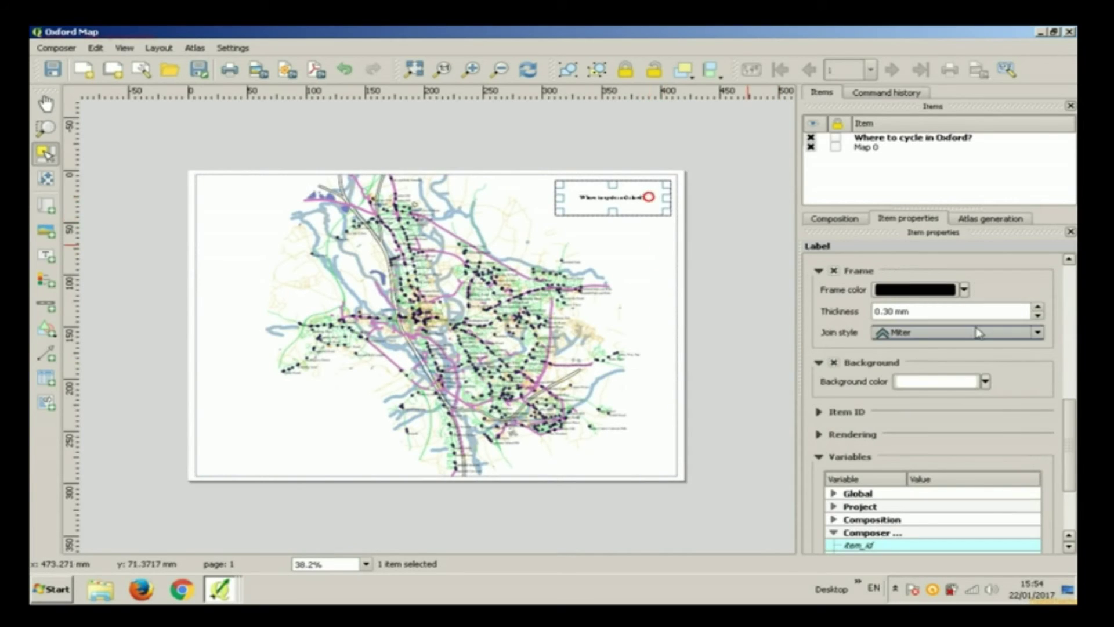
Step: Increase the title label's font size to 24 and lock the label's position on the page
scroll(1074, 413, up, 5)
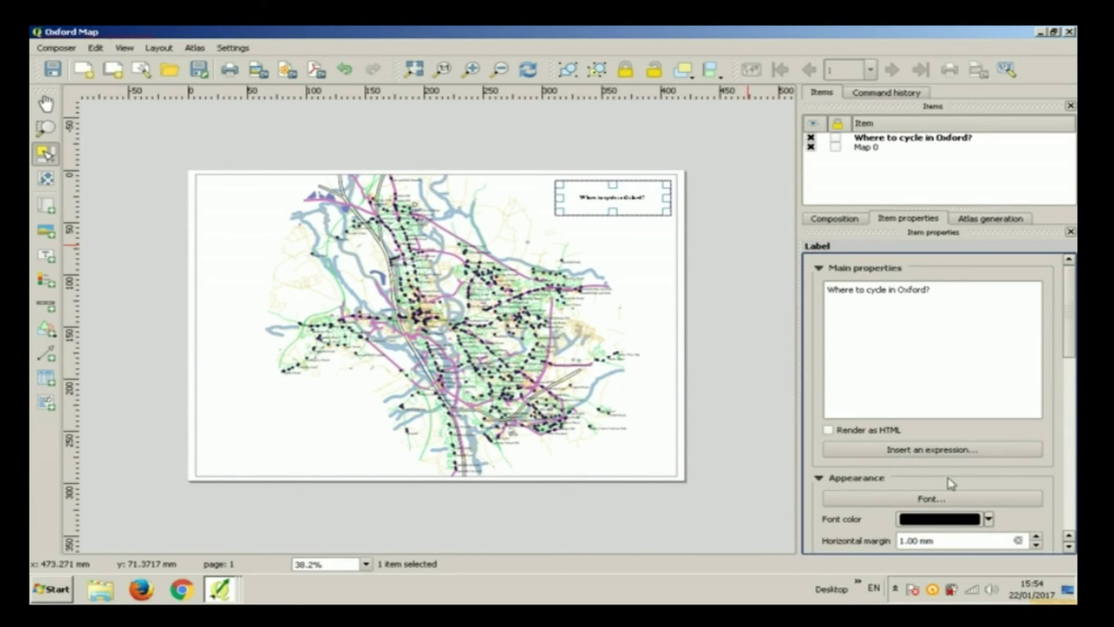
click(931, 497)
drag(742, 230, 744, 256)
click(694, 253)
click(647, 413)
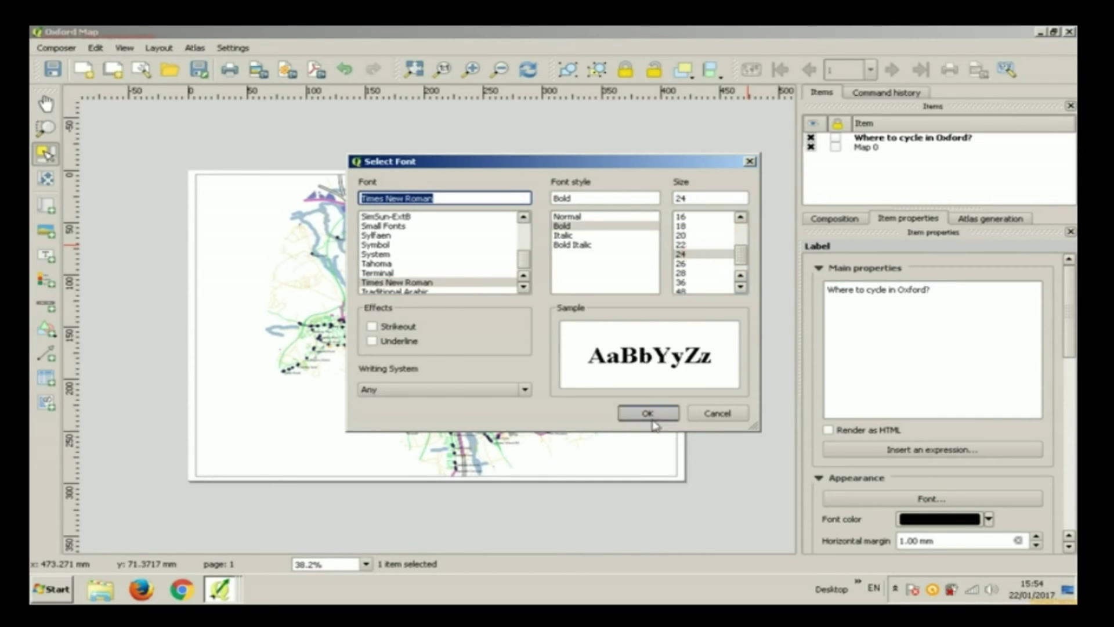
click(835, 138)
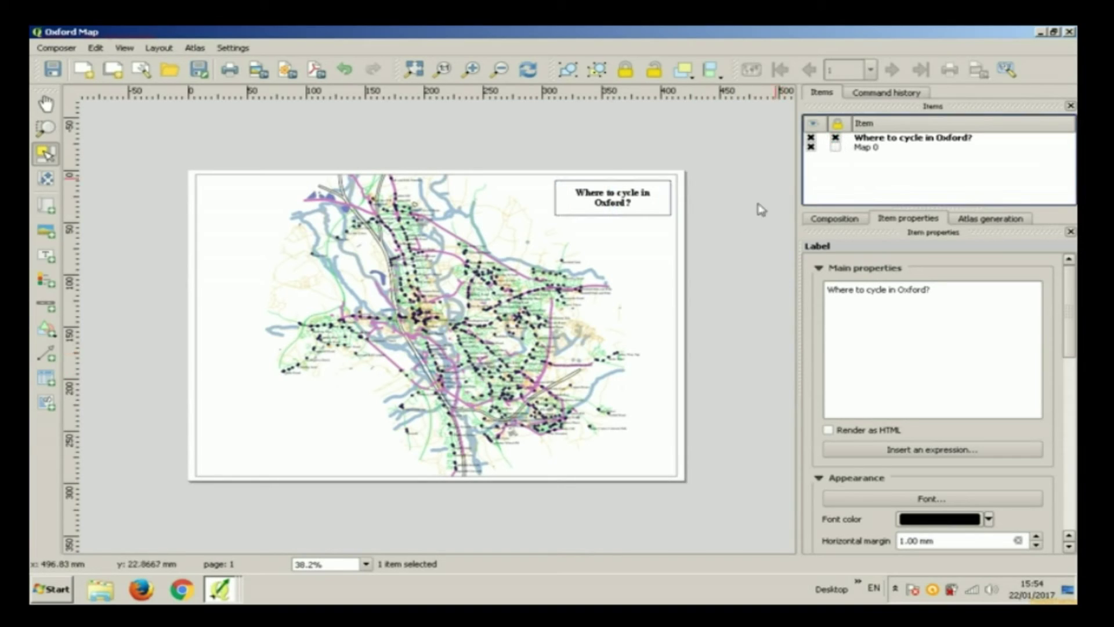
click(738, 226)
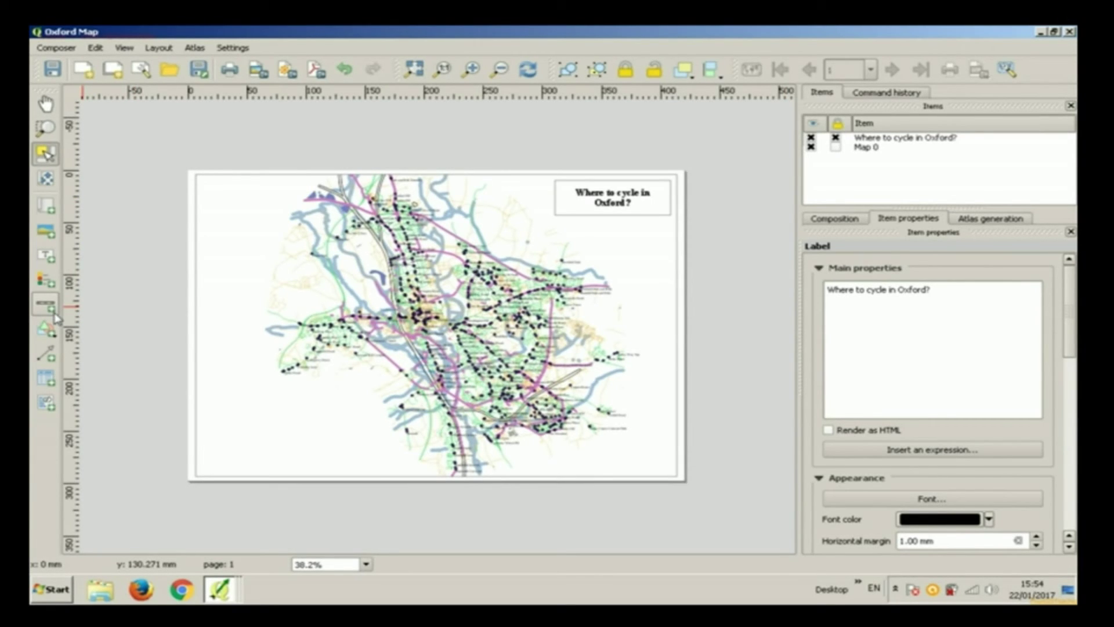
Step: Add a legend for Map 0 in the lower-left area of the page
click(48, 284)
drag(217, 352, 310, 471)
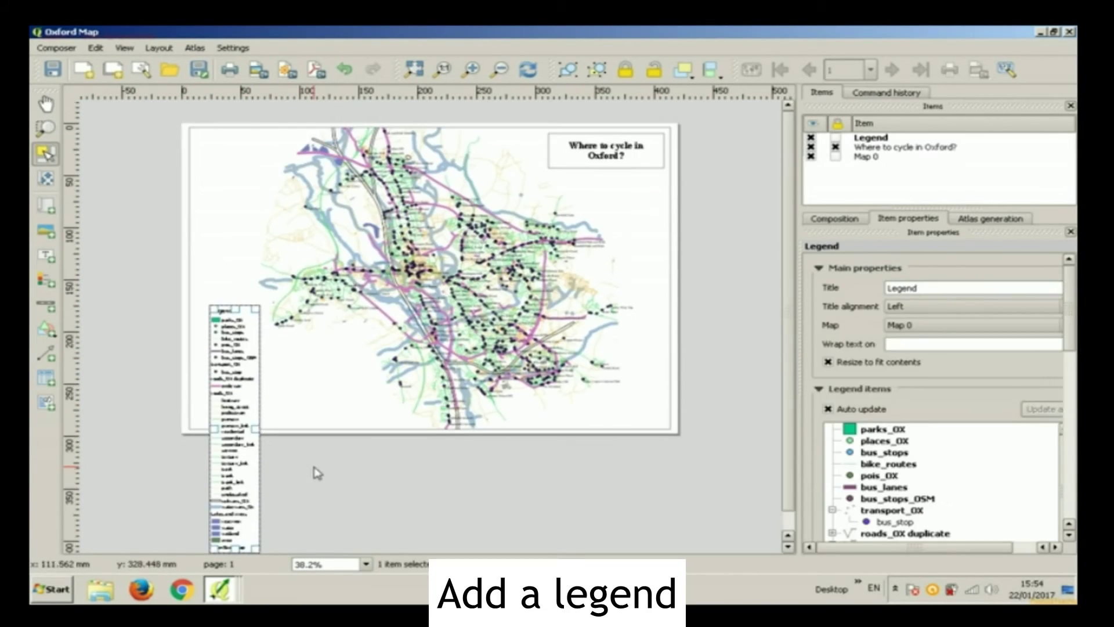
Step: Turn off automatic updating of the legend items
key(ctrl+minus)
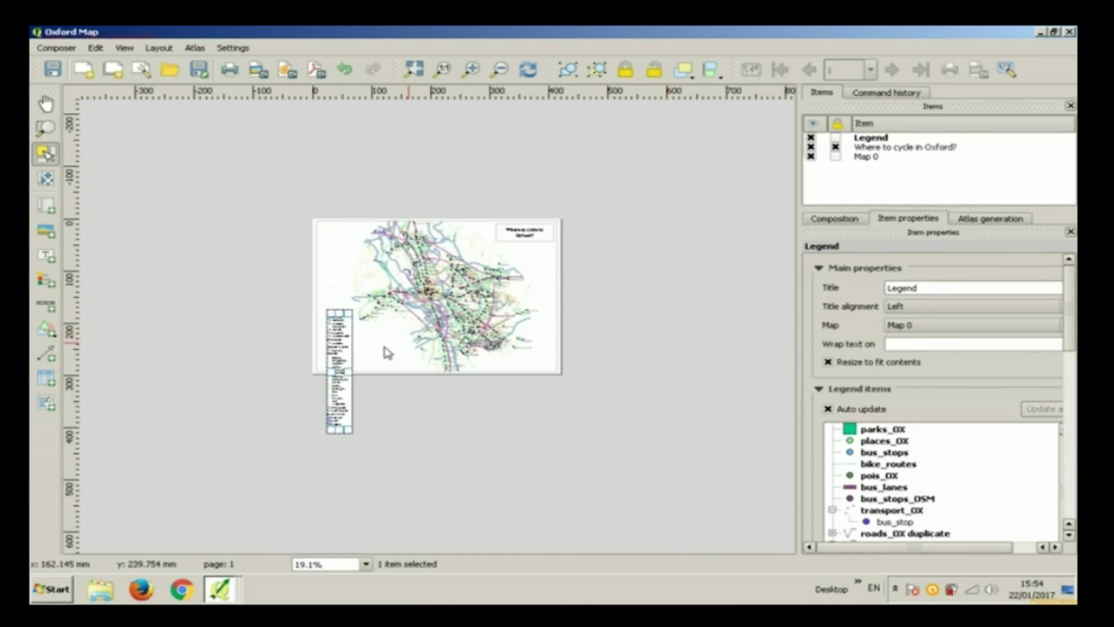
key(ctrl+plus)
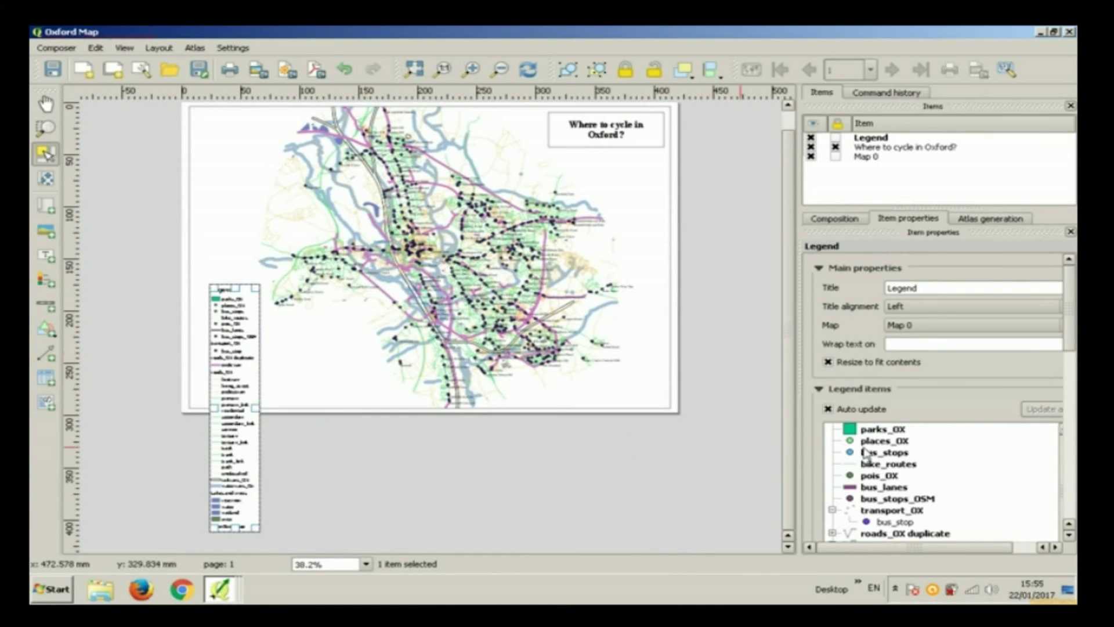
scroll(1070, 348, down, 3)
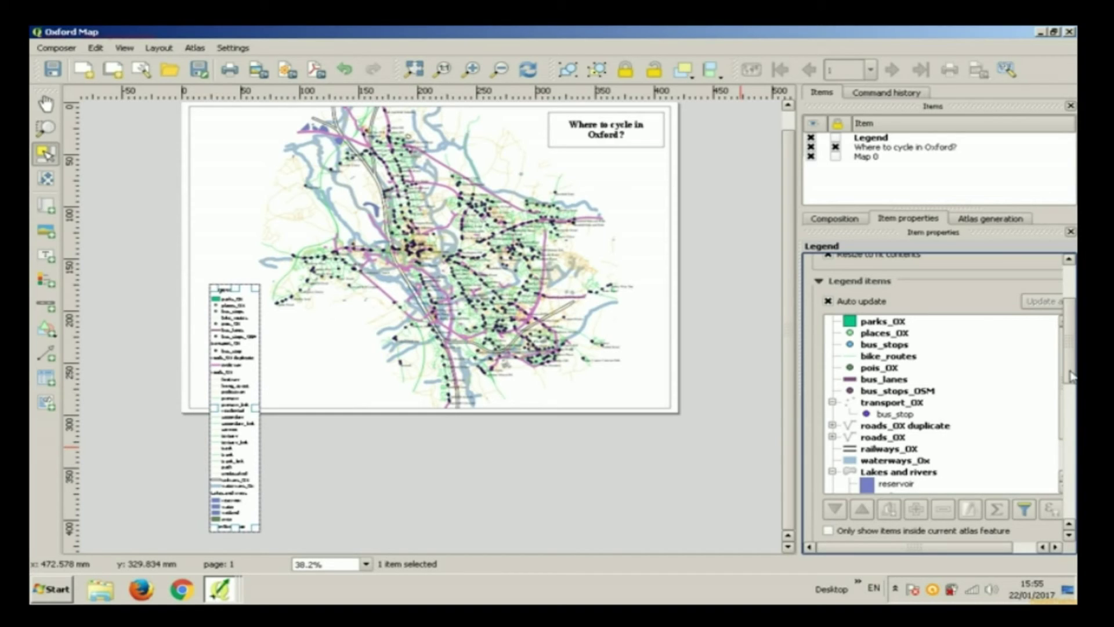
click(870, 304)
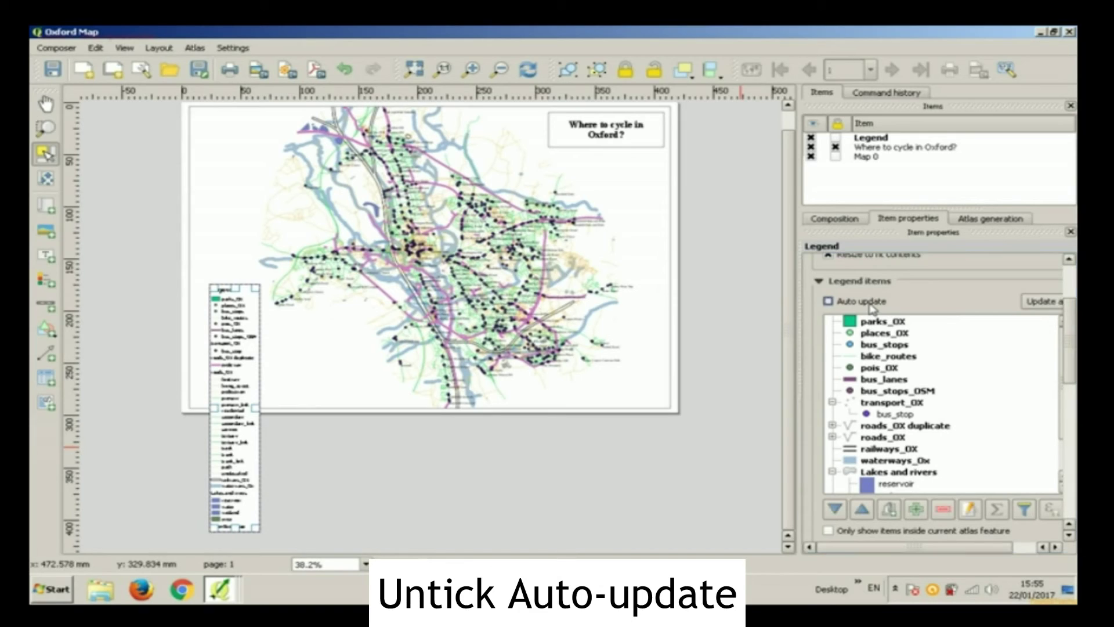
click(896, 321)
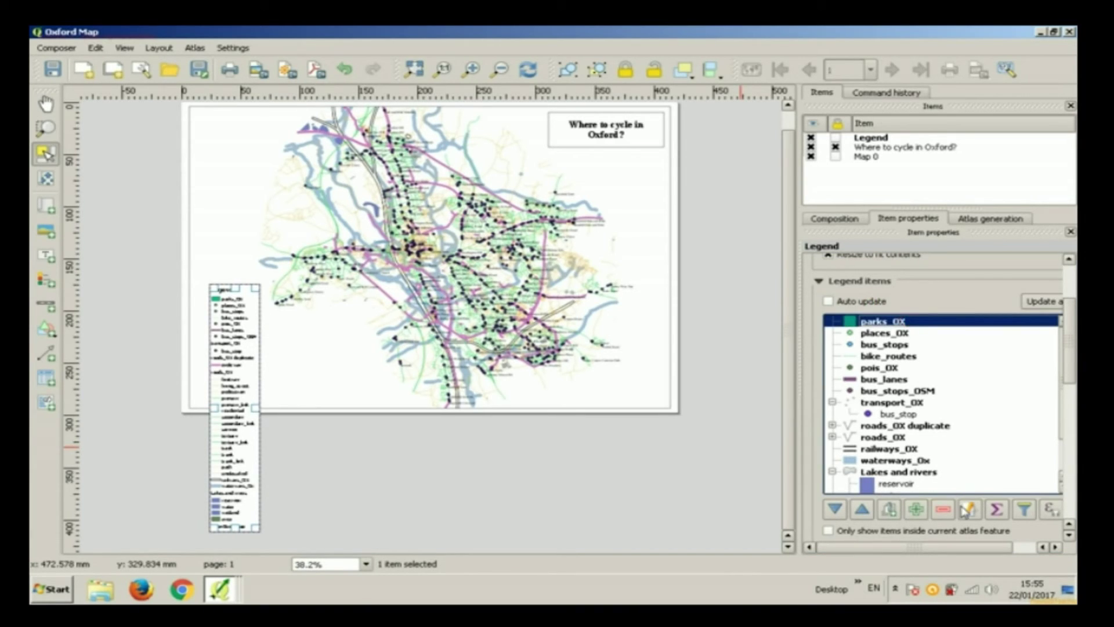
Step: Remove the roads_OX duplicate and OpenStreetMap entries from the legend
scroll(982, 435, down, 2)
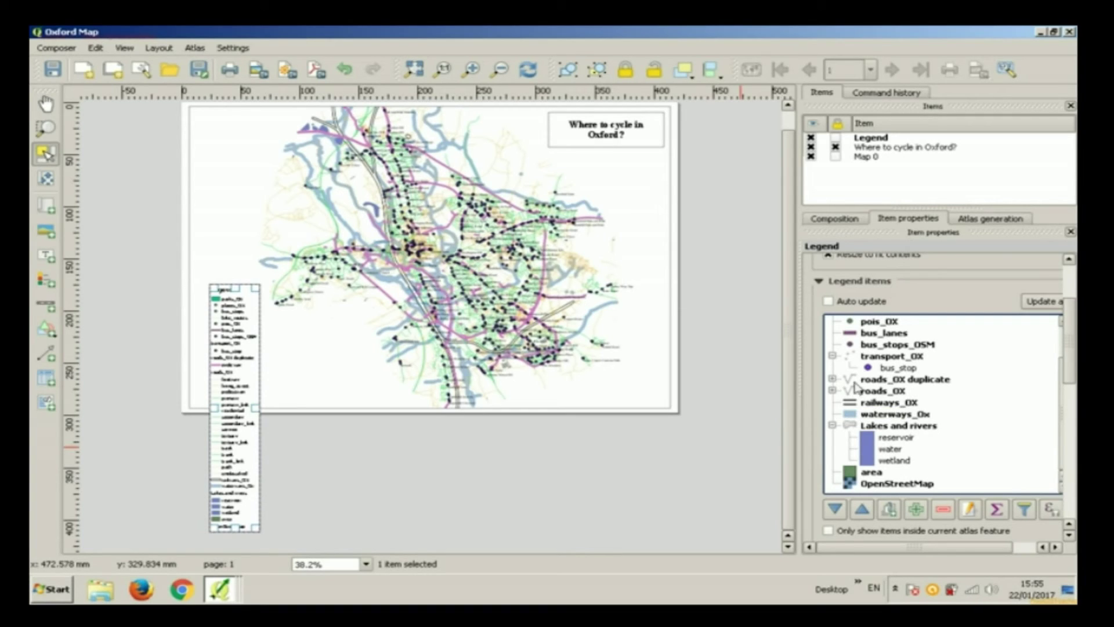
click(873, 381)
click(942, 509)
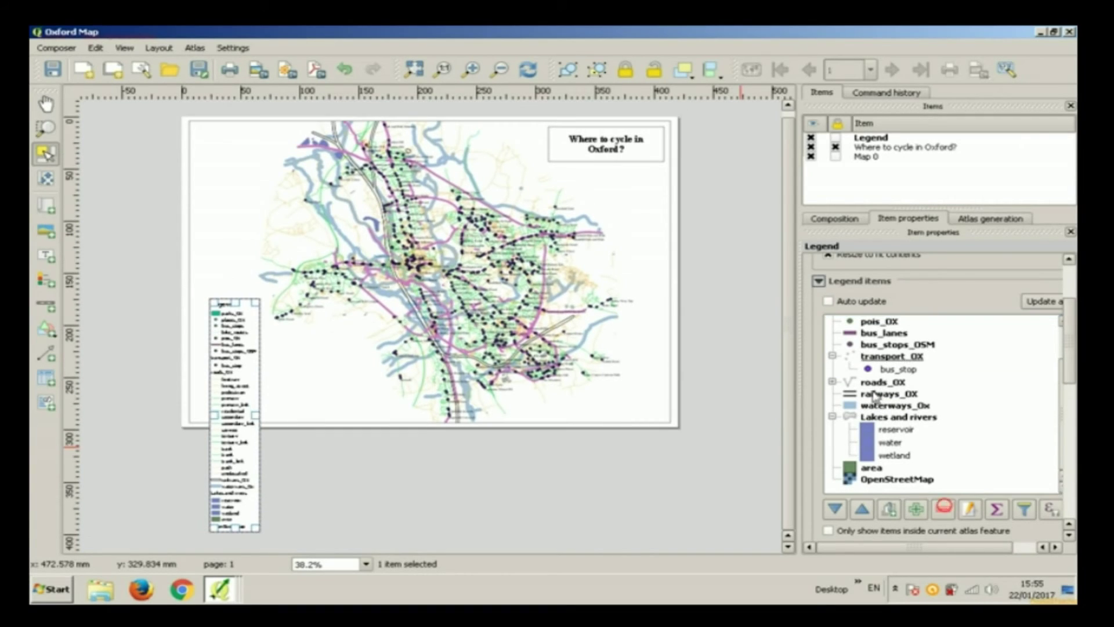
click(872, 478)
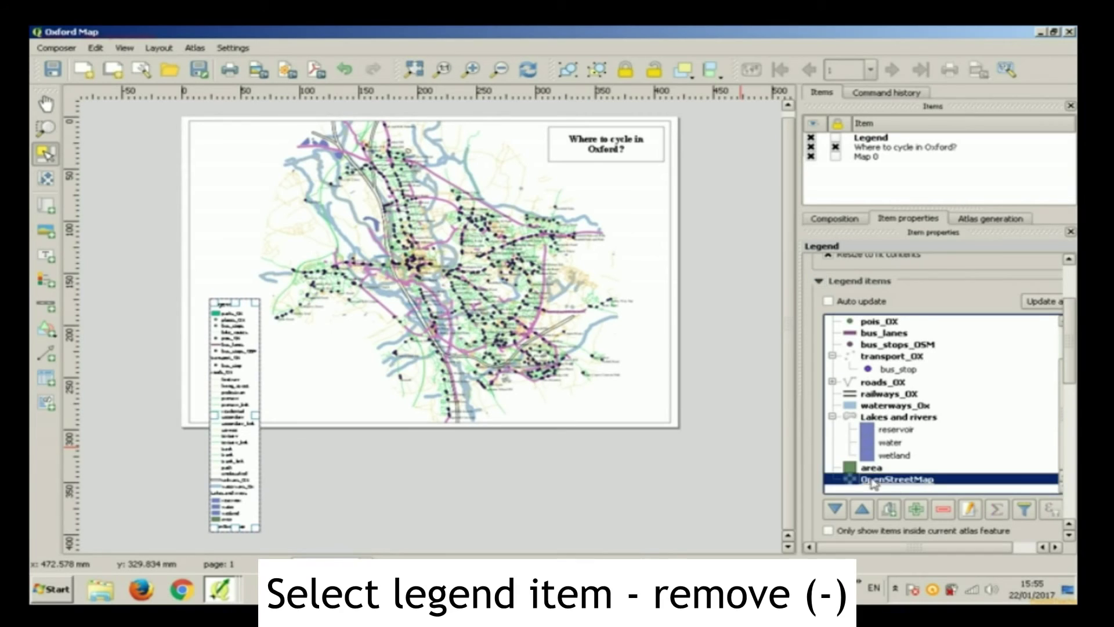
click(943, 511)
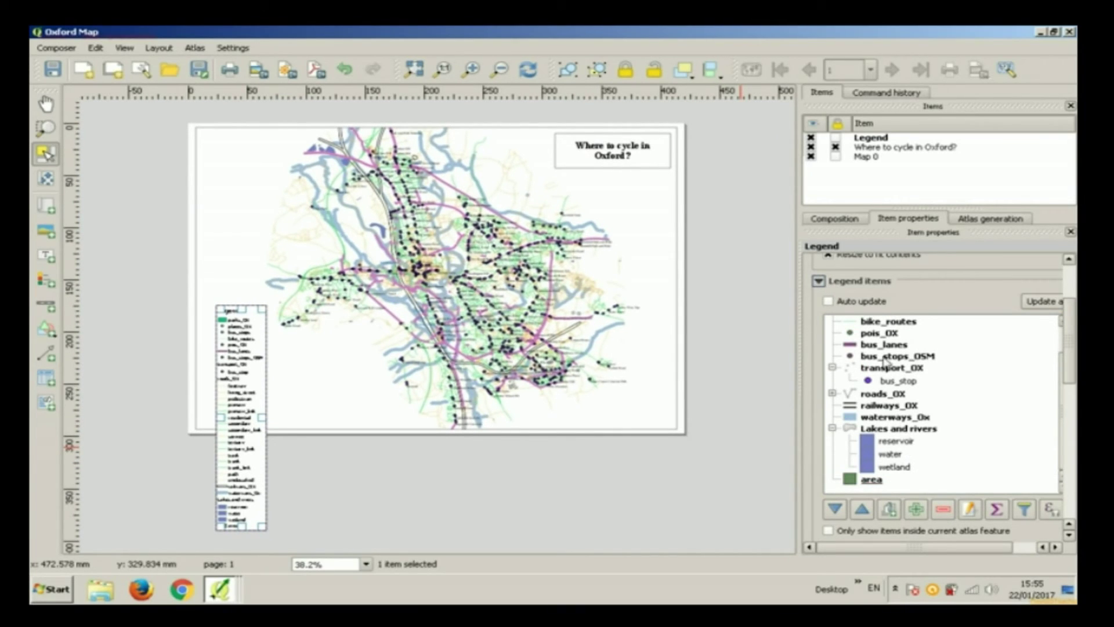
Step: Remove the places_OX, pois_OX and bus_stops entries from the legend
scroll(884, 359, up, 1)
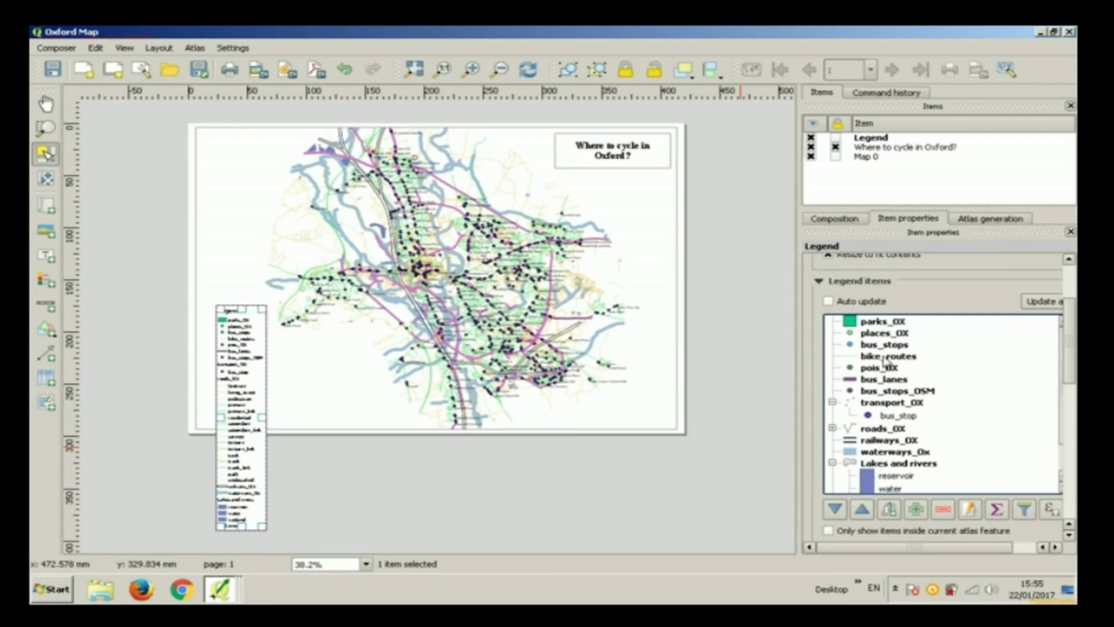
click(888, 335)
click(943, 509)
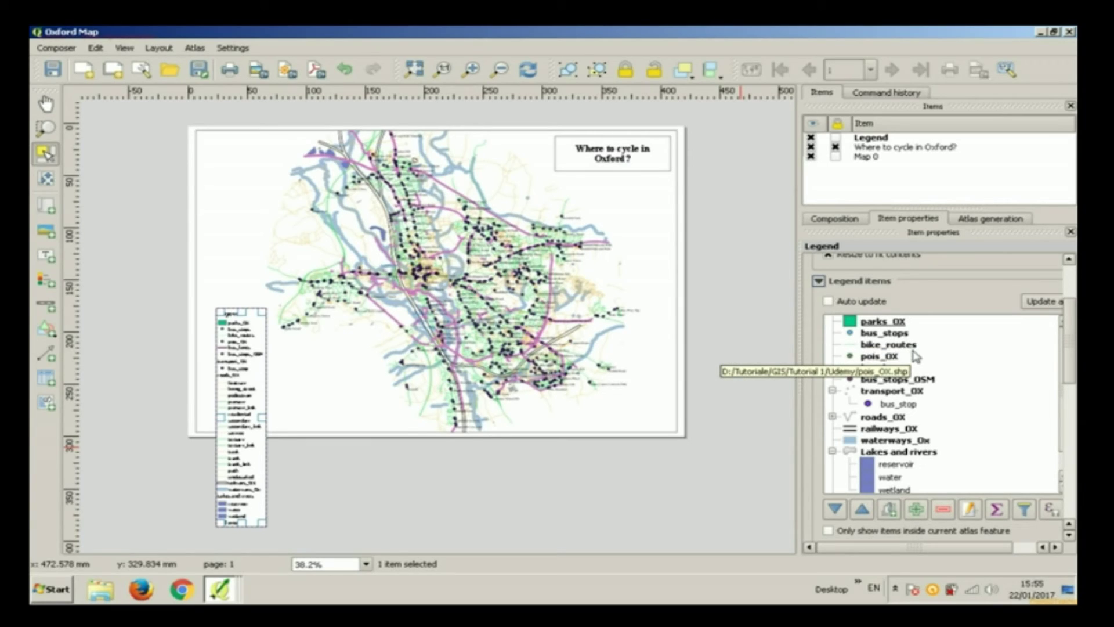
click(916, 355)
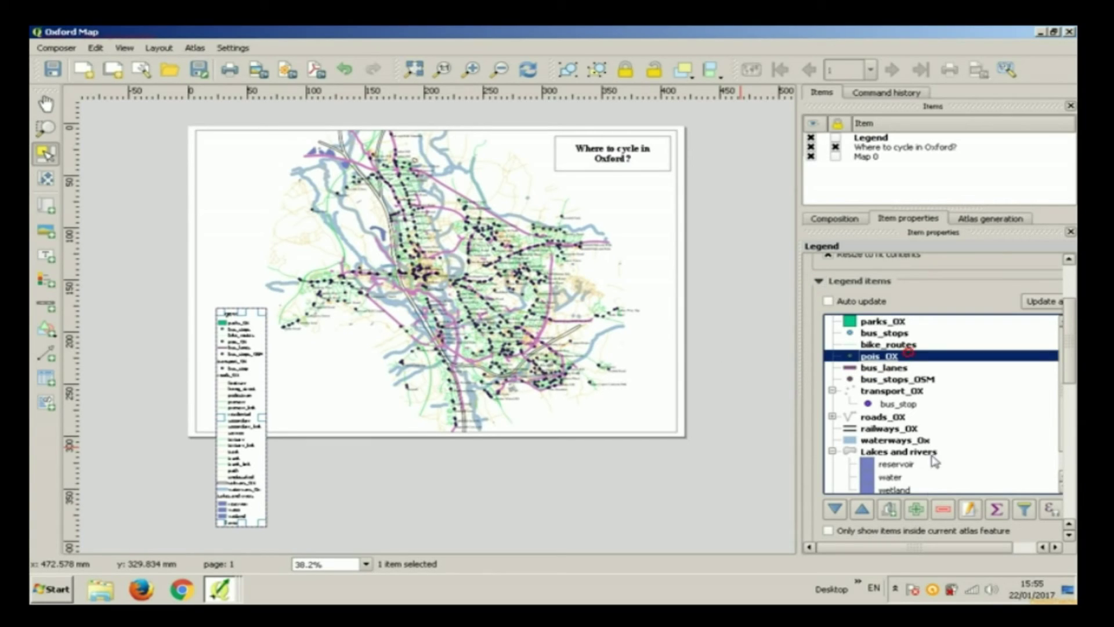
click(941, 510)
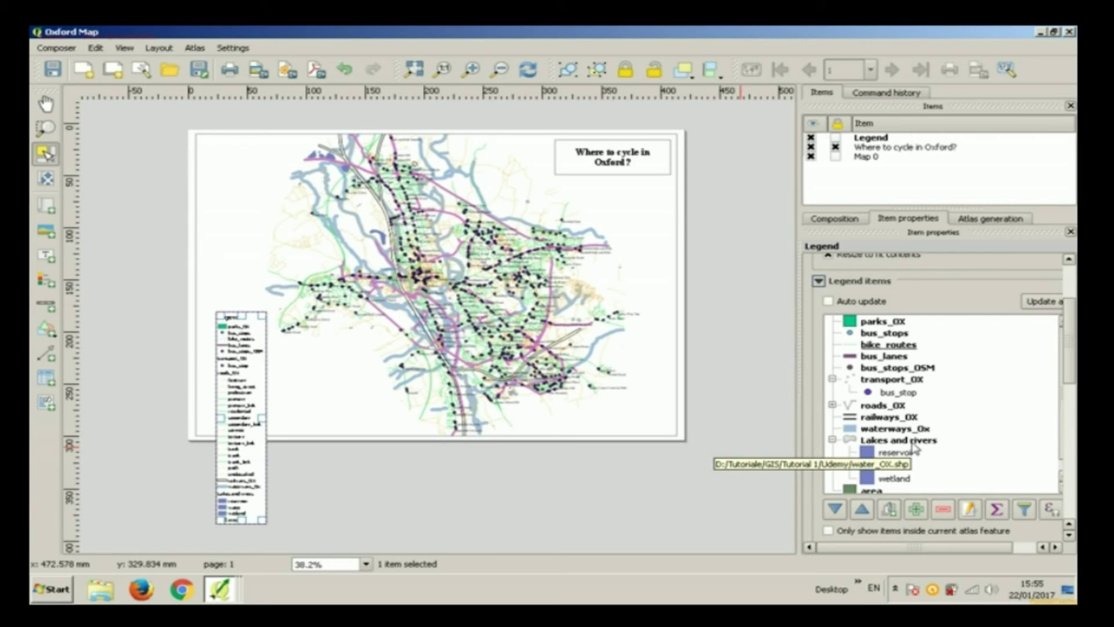
click(884, 332)
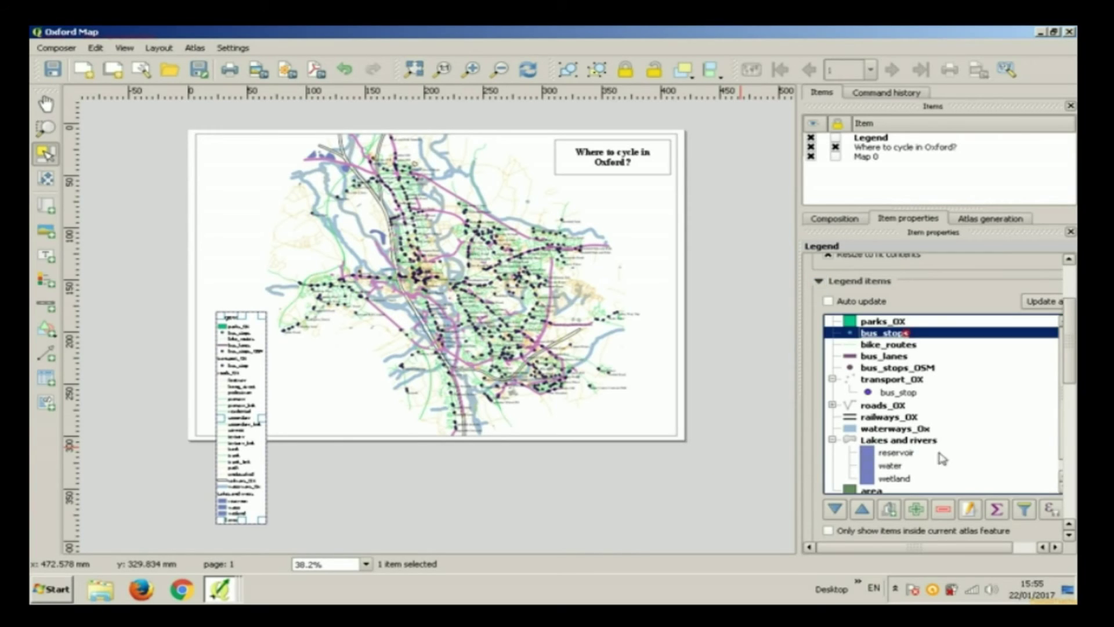
click(942, 508)
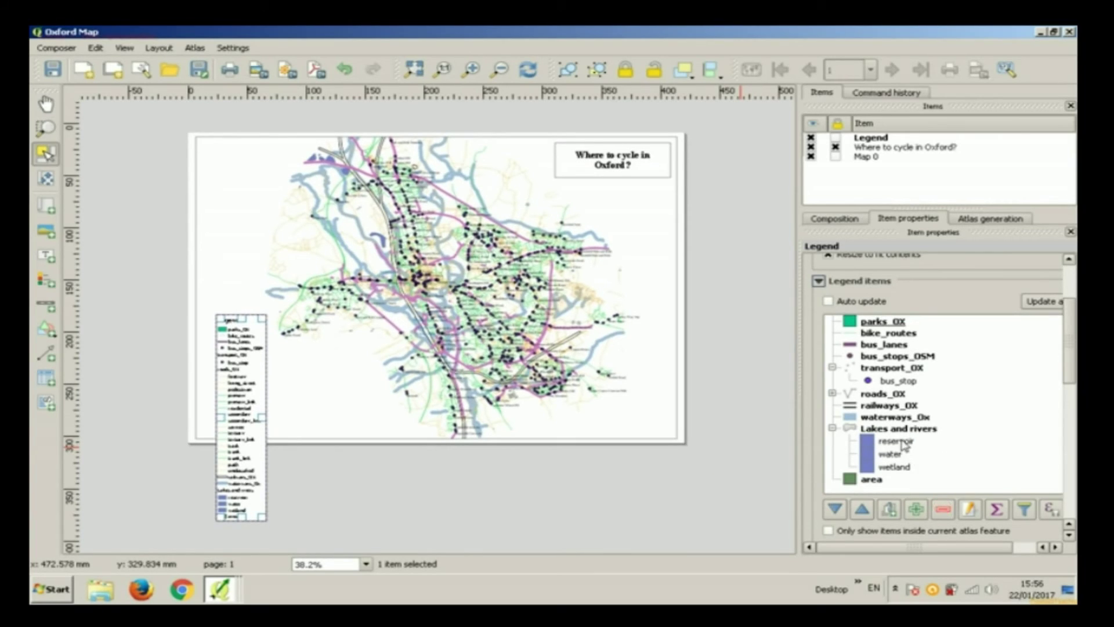
Step: Expand the roads_OX legend group and remove its footway and living_street classes
click(832, 393)
scroll(930, 416, down, 4)
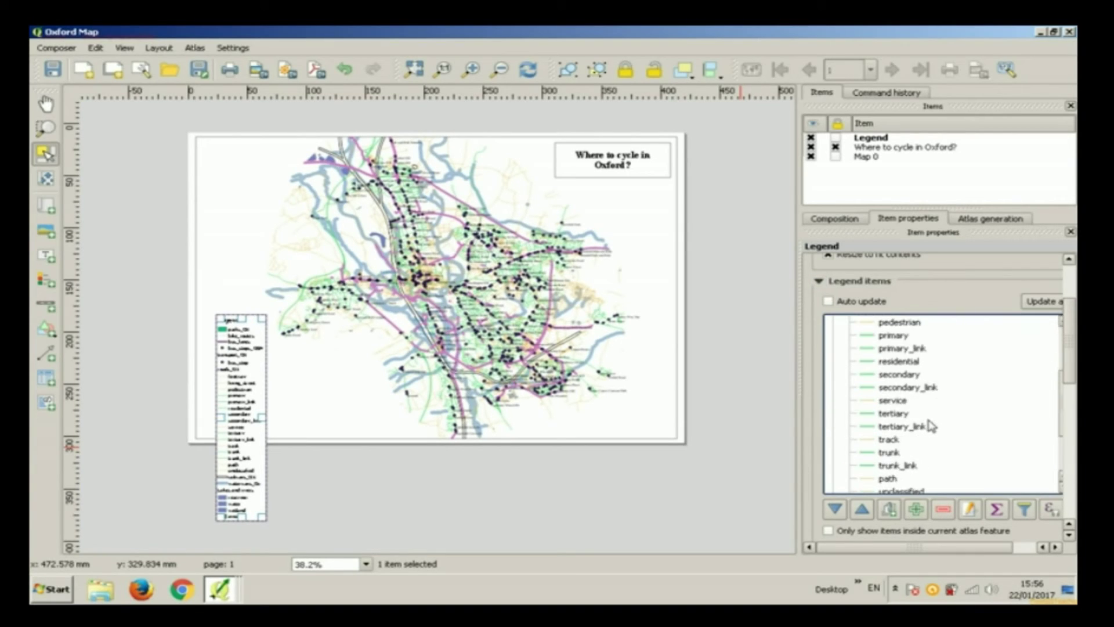
scroll(931, 424, up, 3)
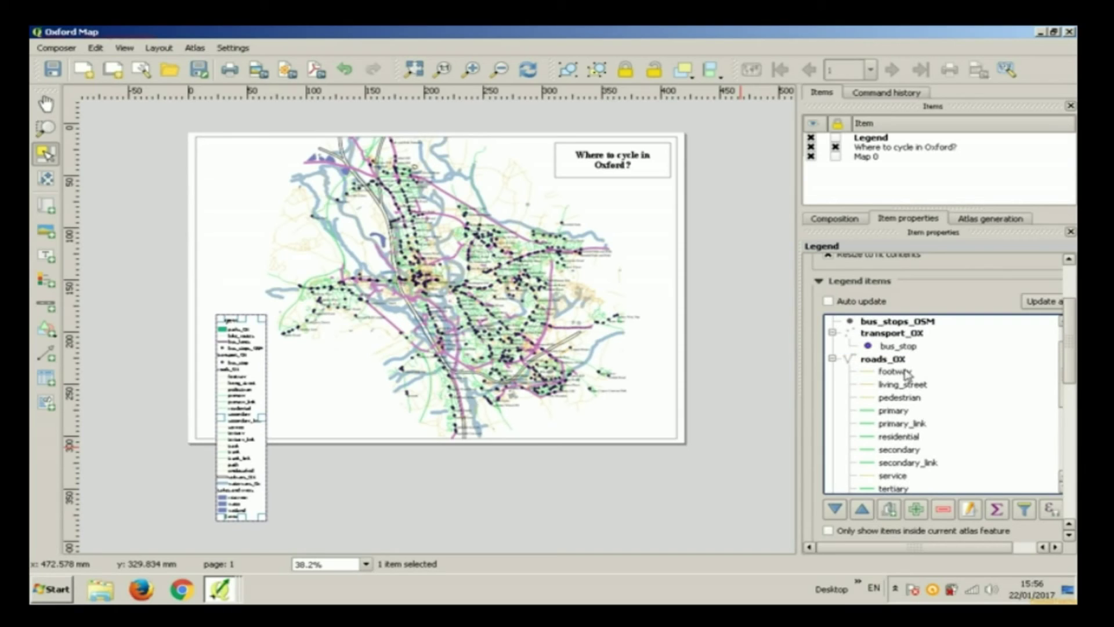
click(906, 374)
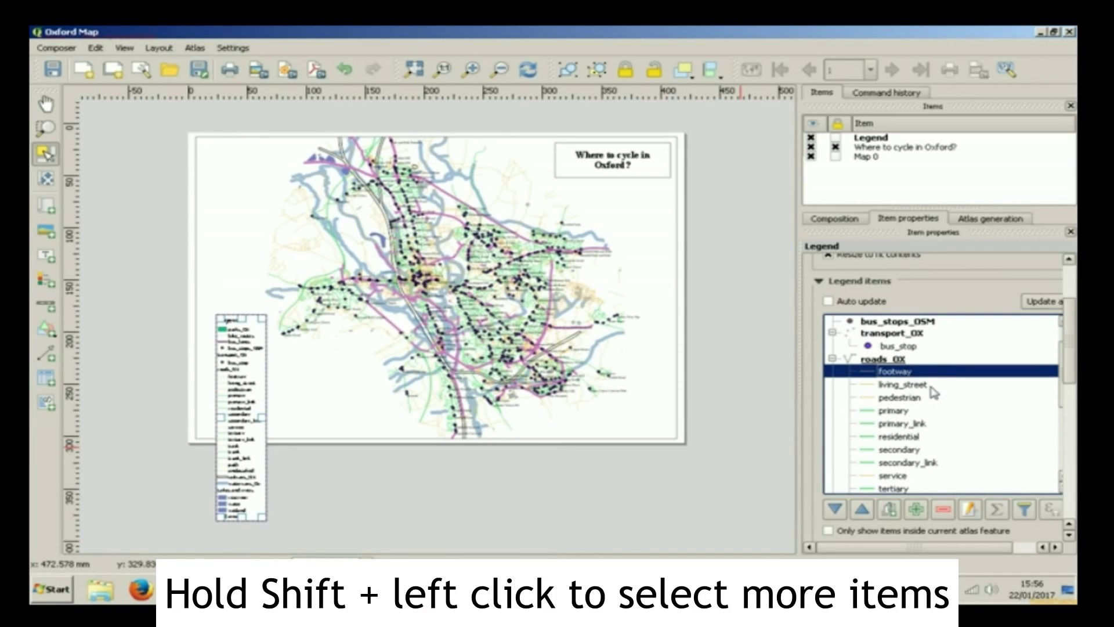
shift+click(928, 386)
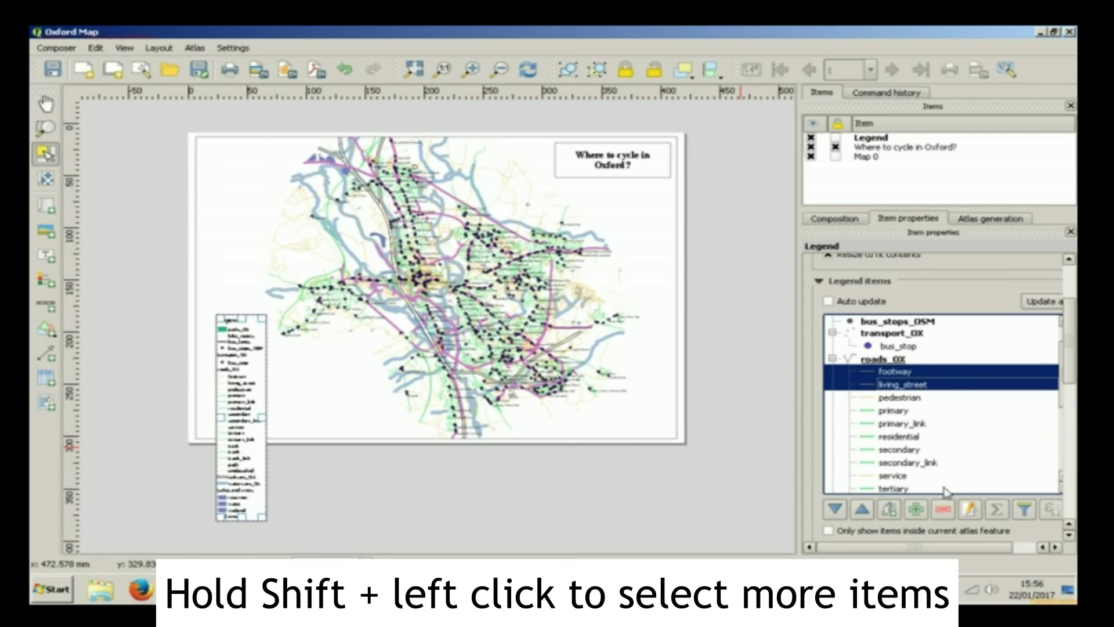
click(943, 509)
Step: Remove all road classes from primary_link through unclassified from the roads_OX legend group
click(914, 394)
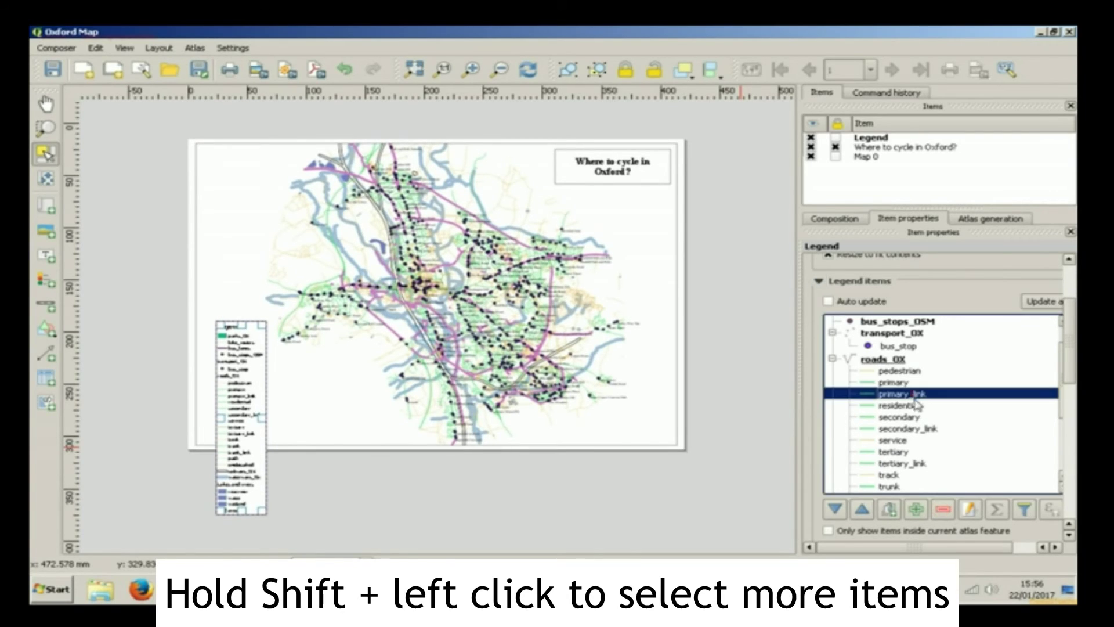
scroll(919, 412, down, 2)
shift+click(912, 450)
click(943, 509)
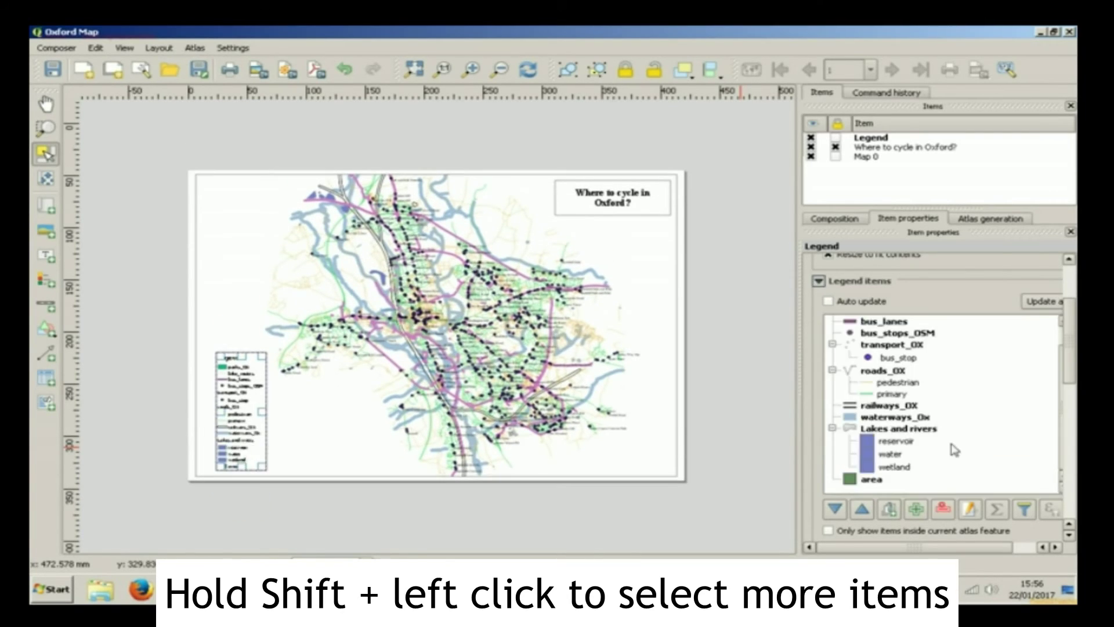
Step: Rename the primary class in the roads_OX legend group to "Primary road"
scroll(931, 435, up, 1)
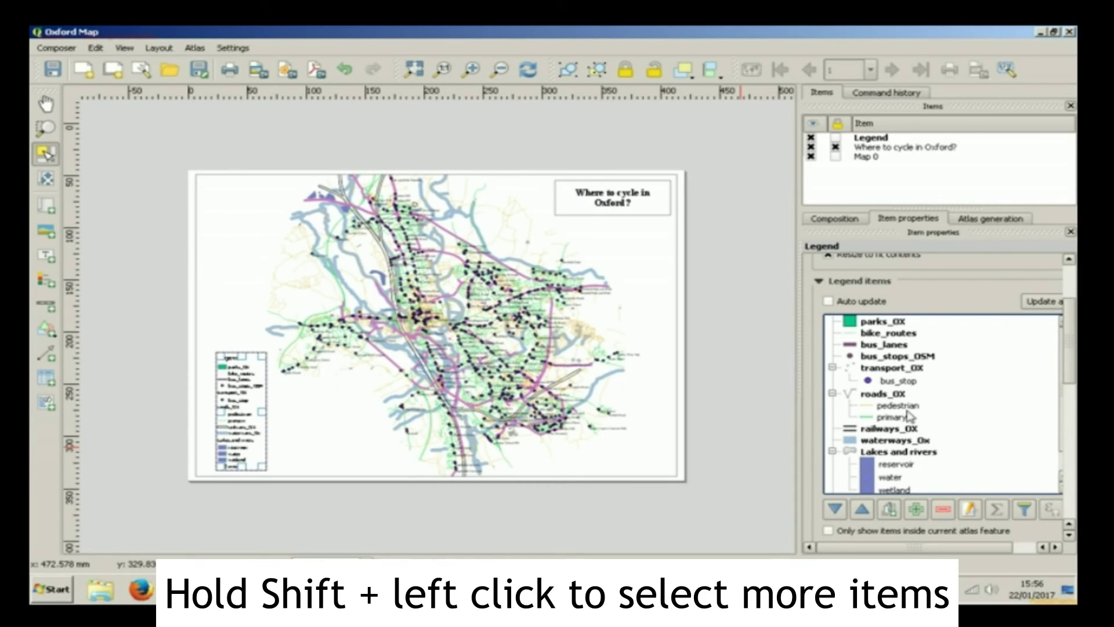
click(909, 416)
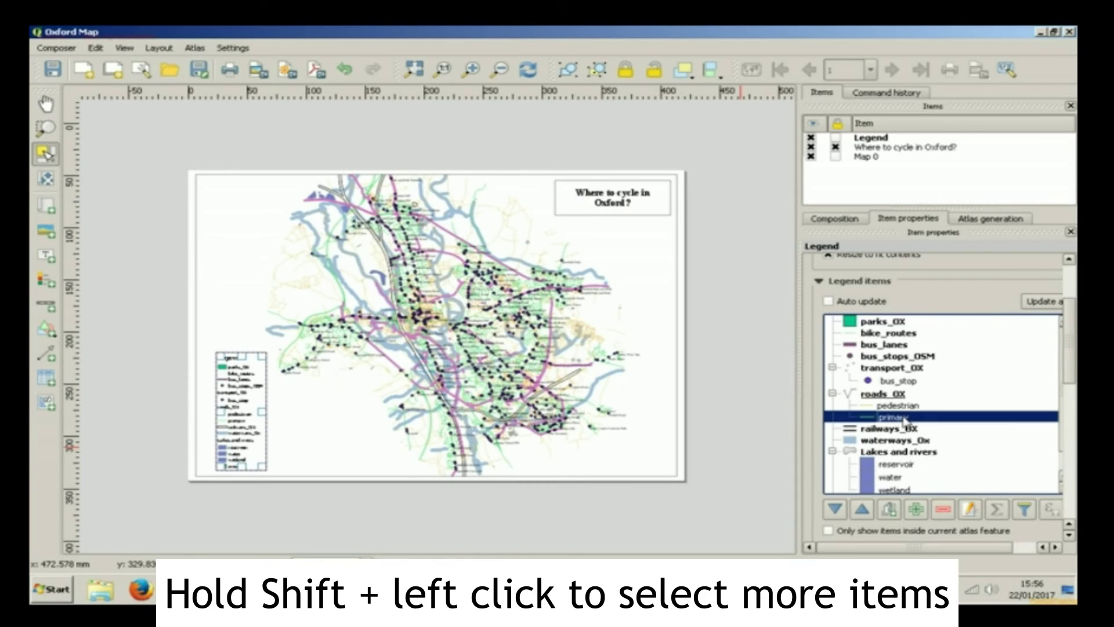
click(969, 510)
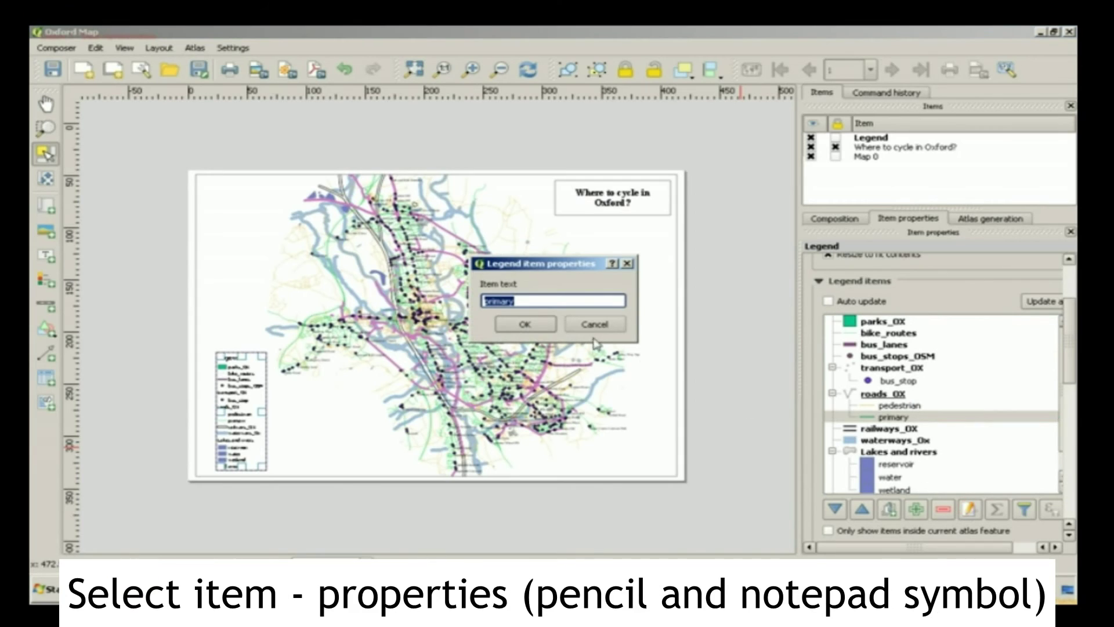
text(Primary)
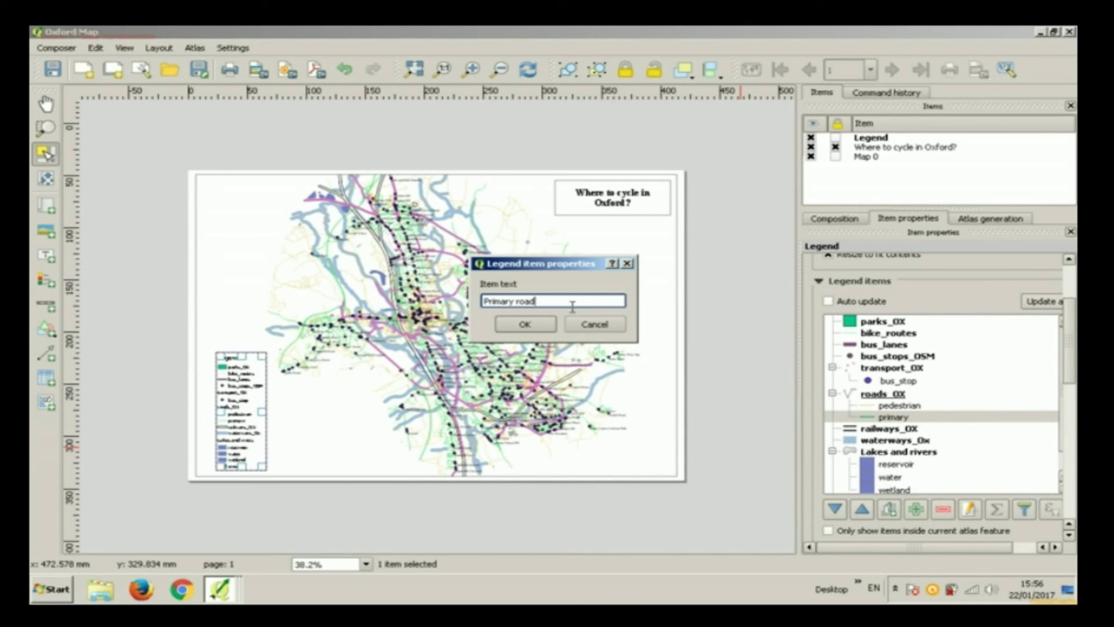
click(546, 322)
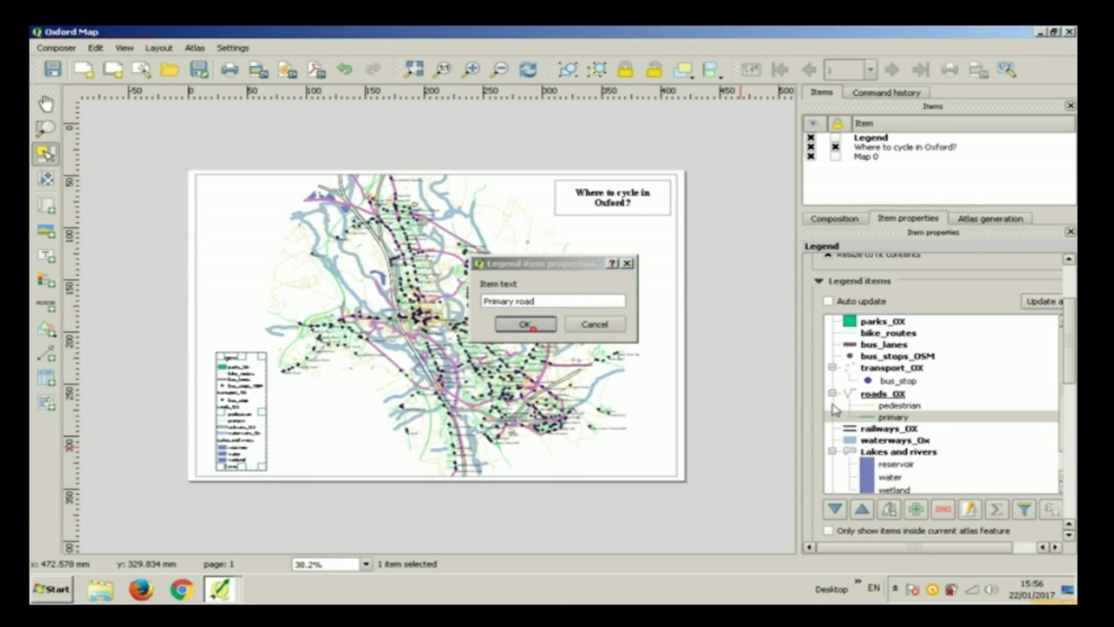
Step: Rename the pedestrian class to "Secondary road" and move it below Primary road in the legend
click(920, 405)
click(970, 510)
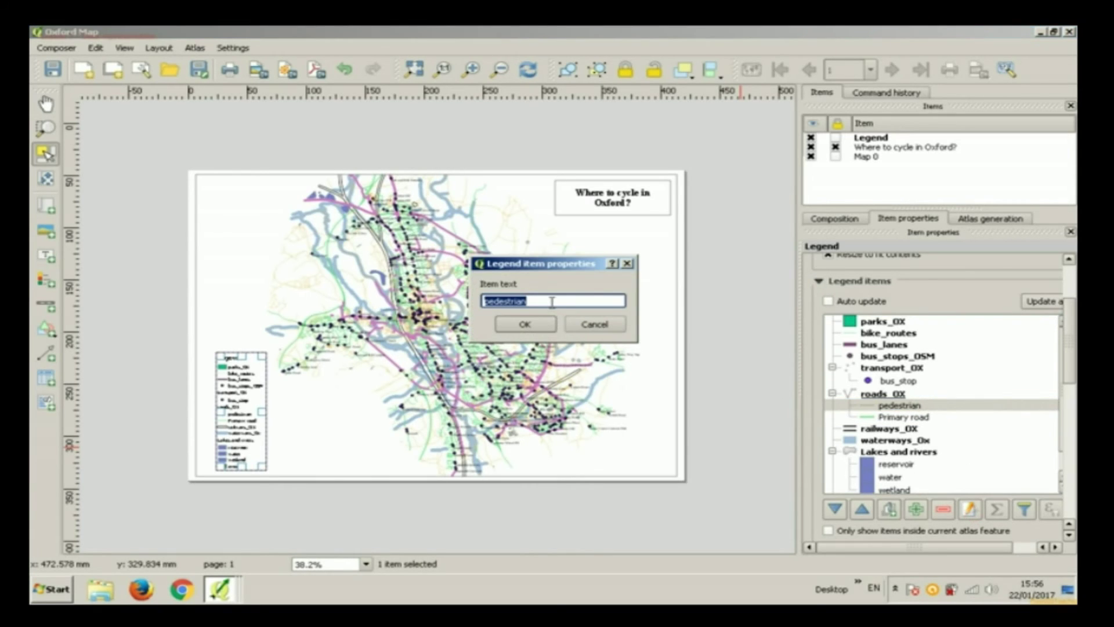
text(Secondary road)
key(Return)
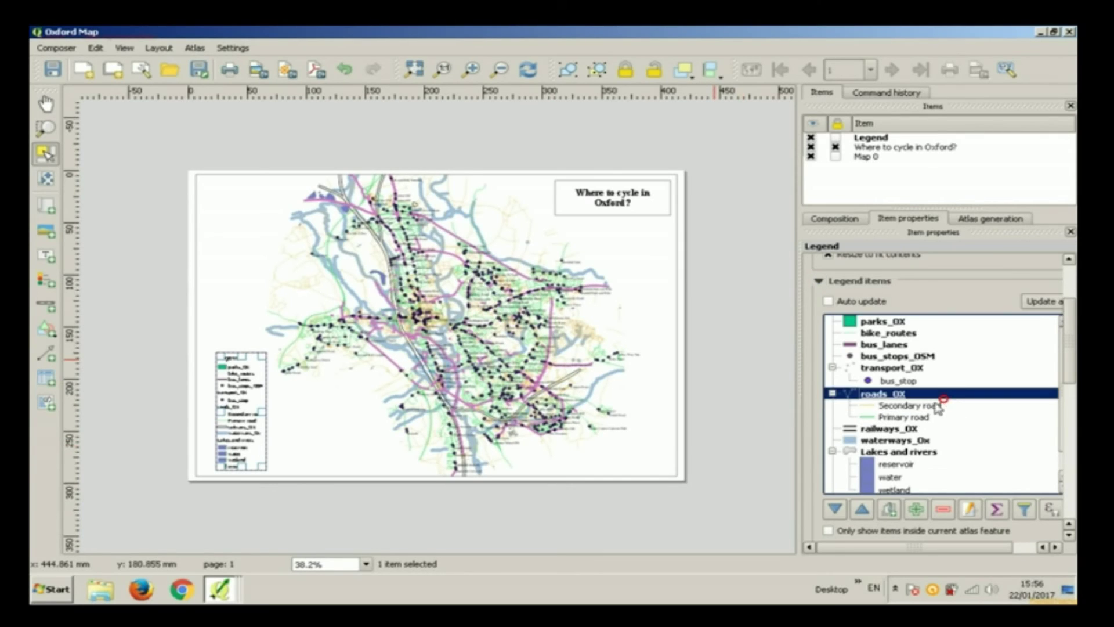
click(928, 405)
click(835, 510)
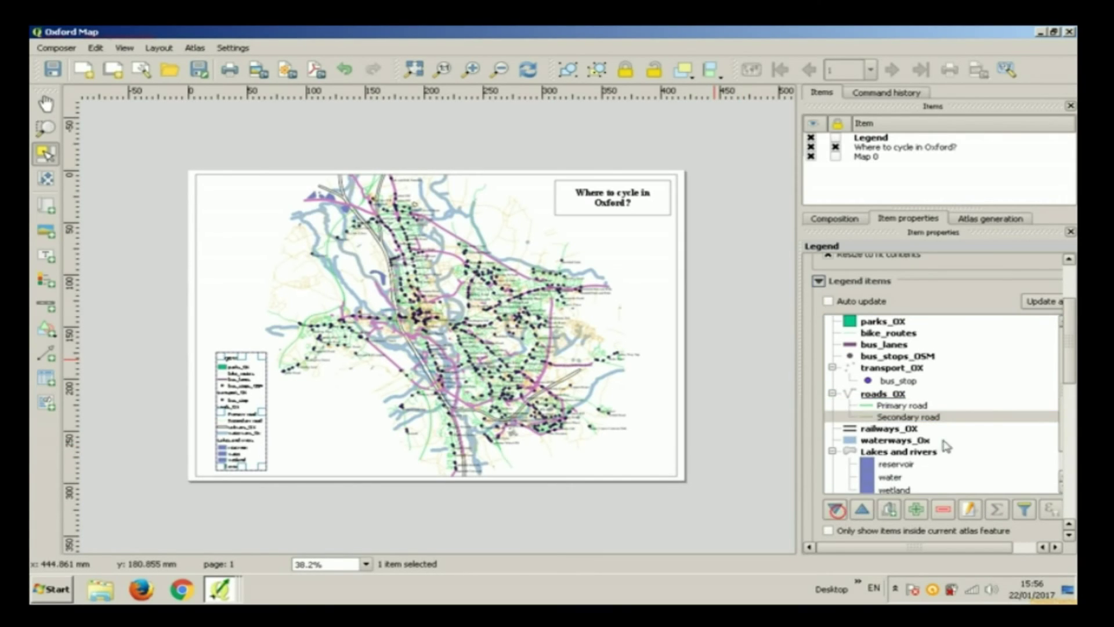
Step: Rename the roads_OX legend group to "Roads"
click(985, 397)
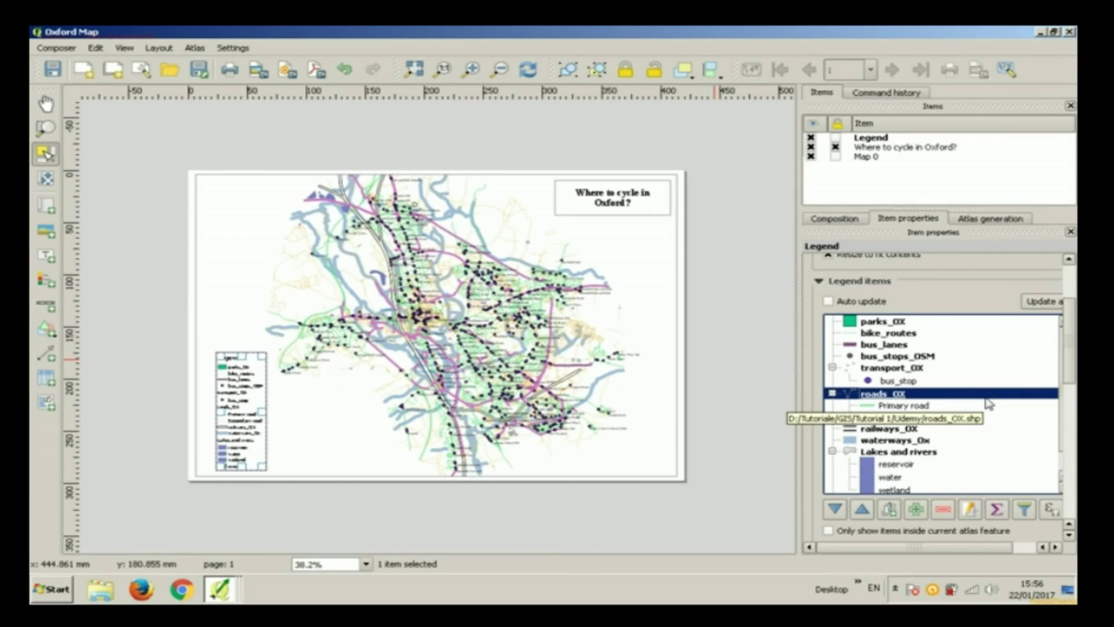
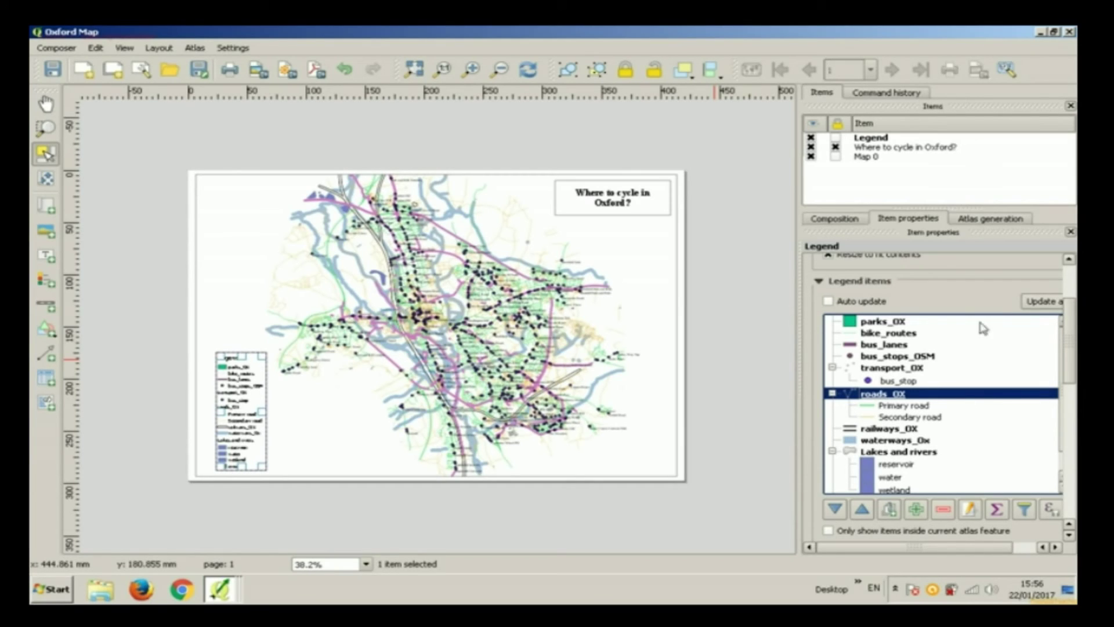
click(969, 509)
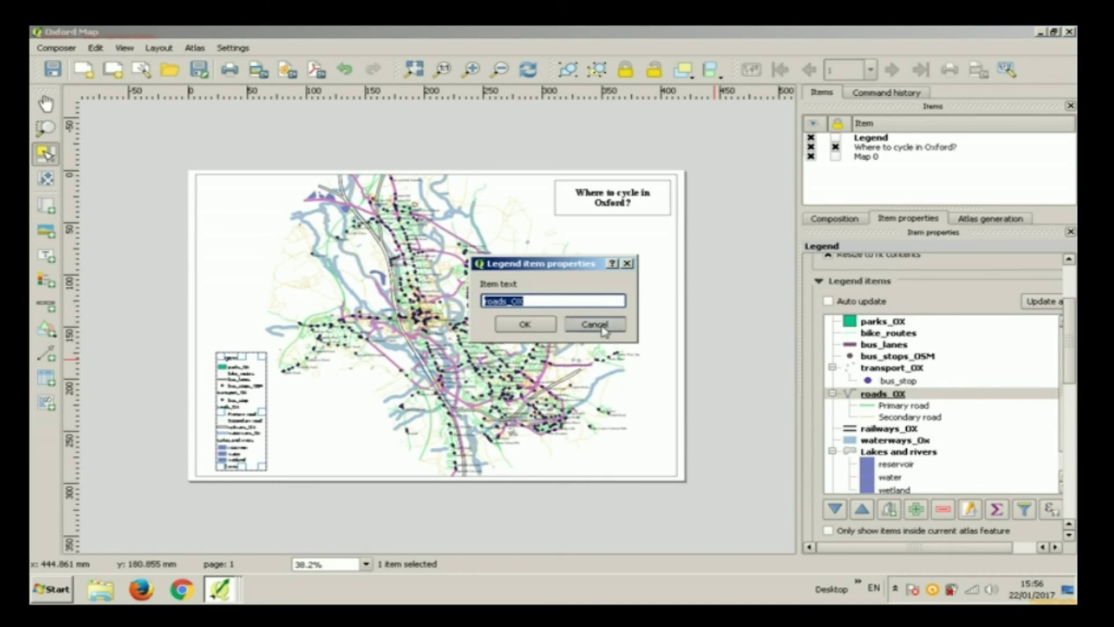
text(Roa)
key(Return)
Step: Reorder the legend so that area, waterways_Ox, Roads, parks_OX, bus_lanes and bike_routes come first, in that order
scroll(956, 453, down, 2)
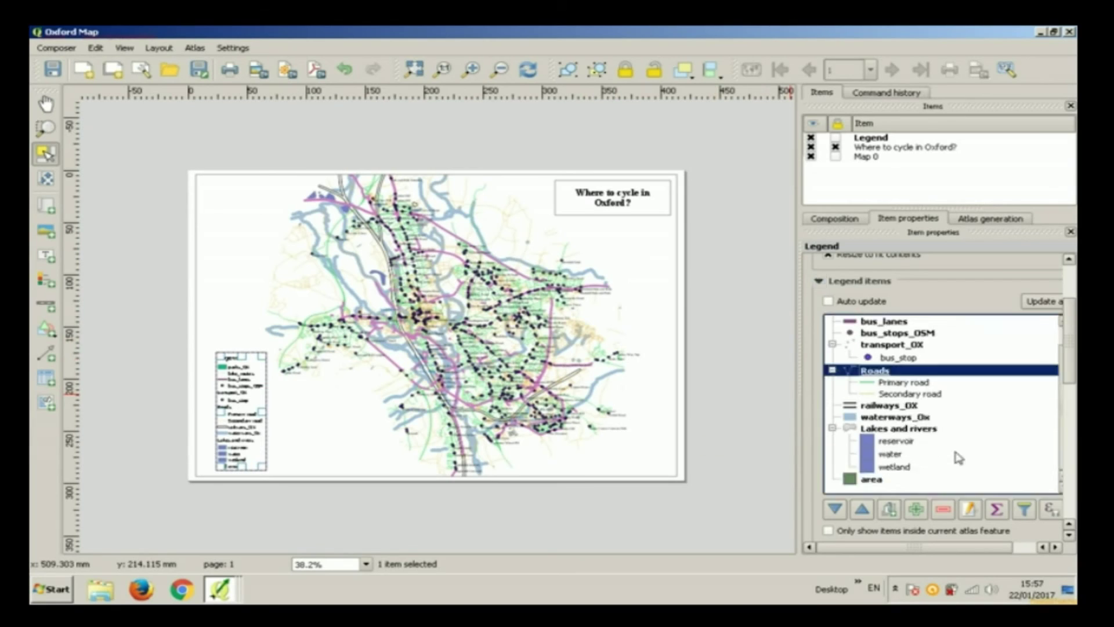
drag(908, 436, 852, 273)
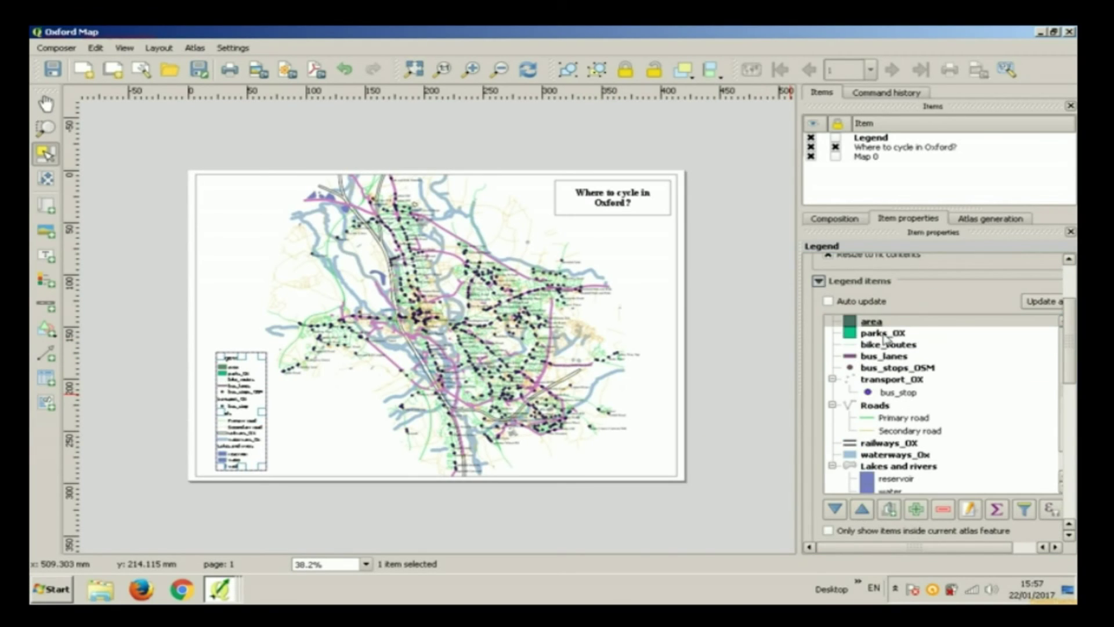
click(862, 510)
click(862, 511)
click(894, 452)
click(863, 510)
click(882, 344)
click(835, 509)
click(888, 345)
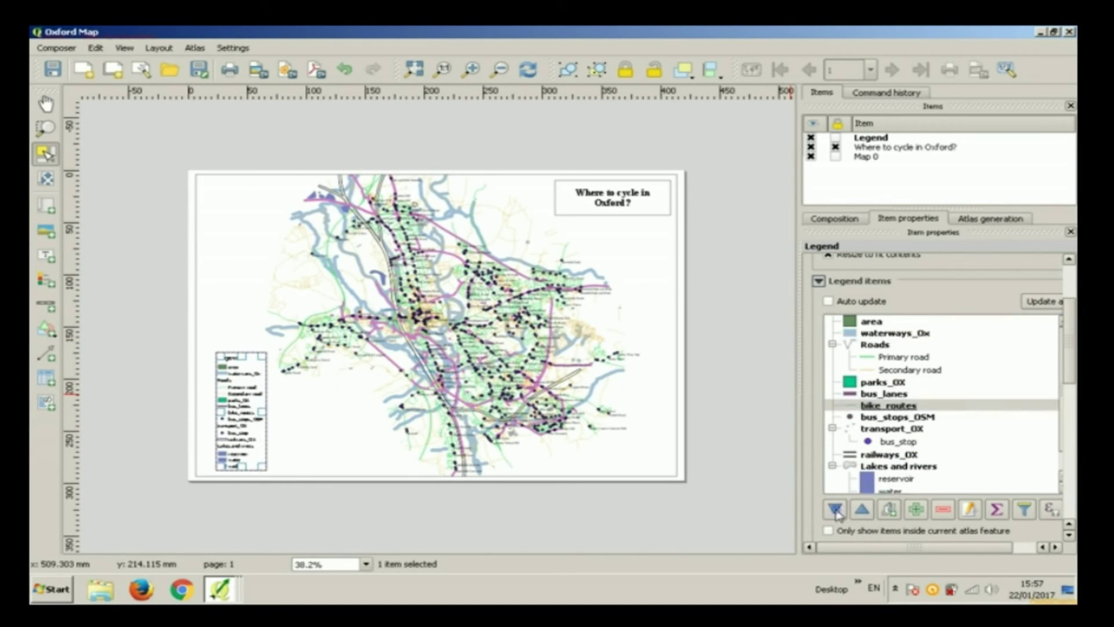
Step: Move the Lakes and rivers group directly below waterways_Ox and remove its classes other than reservoir from the legend
click(898, 431)
click(865, 511)
click(864, 510)
scroll(920, 368, up, 1)
click(890, 369)
shift+click(893, 381)
click(942, 510)
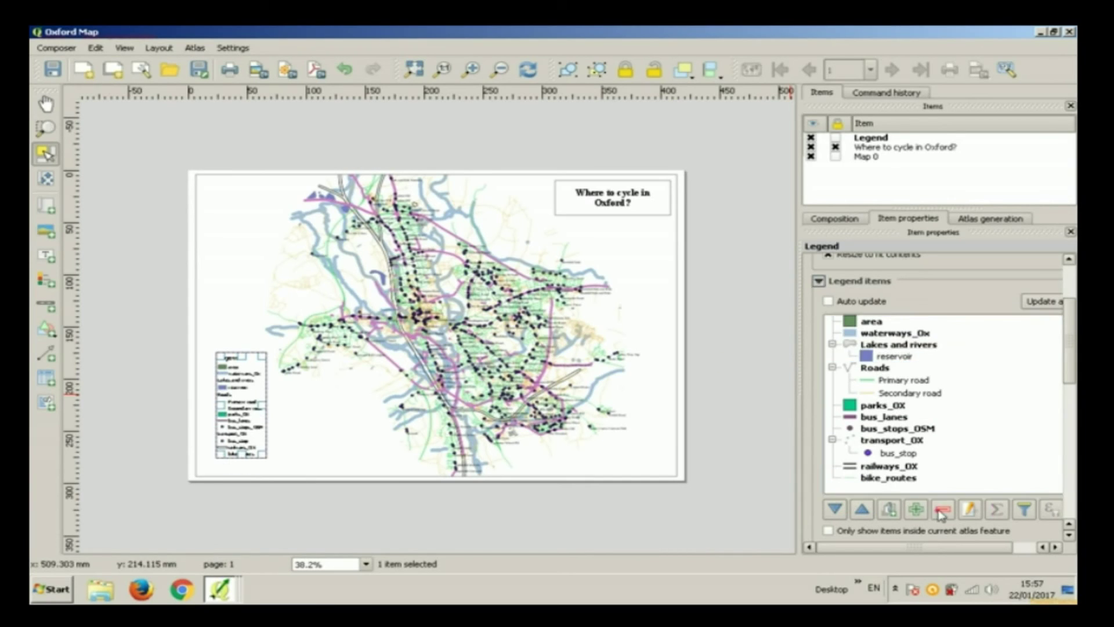
Step: Rename the Lakes and rivers legend group to "Water" and its reservoir class to "Lakes"
double_click(898, 345)
text(Water)
click(525, 324)
double_click(909, 358)
text(Lakes)
click(525, 324)
Step: Move waterways_Ox below the Water group in the legend and rename it "Rivers"
drag(914, 333, 920, 363)
double_click(911, 357)
text(Rivers)
click(525, 324)
Step: Remove the area layer from the legend
scroll(896, 366, up, 1)
click(894, 366)
scroll(896, 369, down, 1)
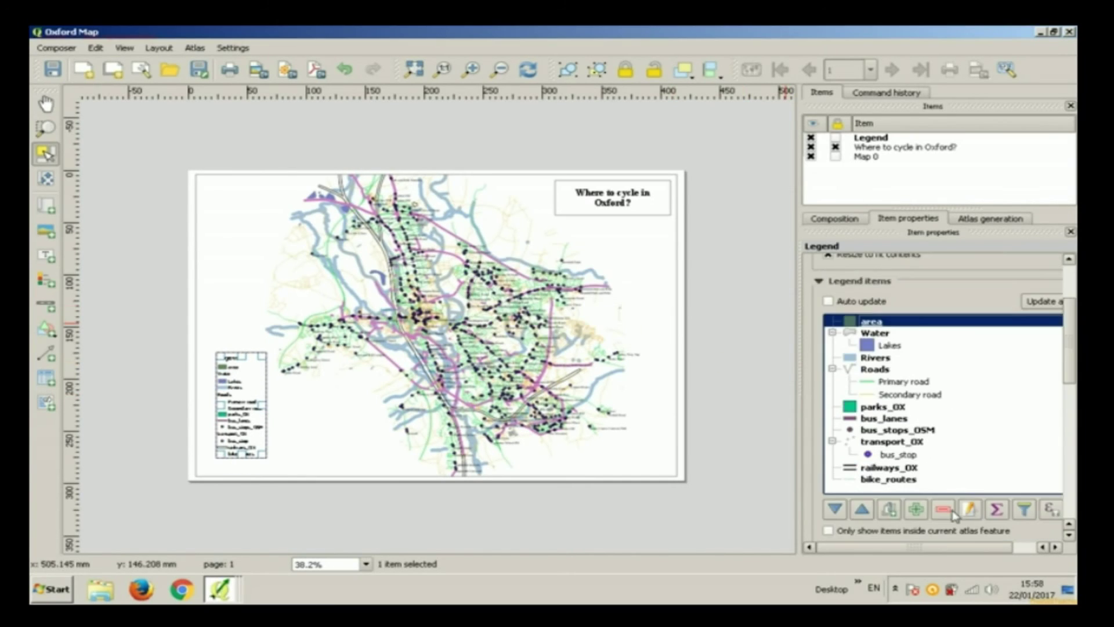
click(949, 511)
Step: Move railways_OX up between Rivers and Roads in the legend and rename it "Railway"
click(893, 456)
click(867, 508)
click(868, 508)
click(868, 508)
click(970, 511)
text(Railway)
click(525, 325)
Step: Rename the parks_OX legend entry to "Parks" and the bus_lanes entry to "Bus lane"
scroll(888, 429, down, 1)
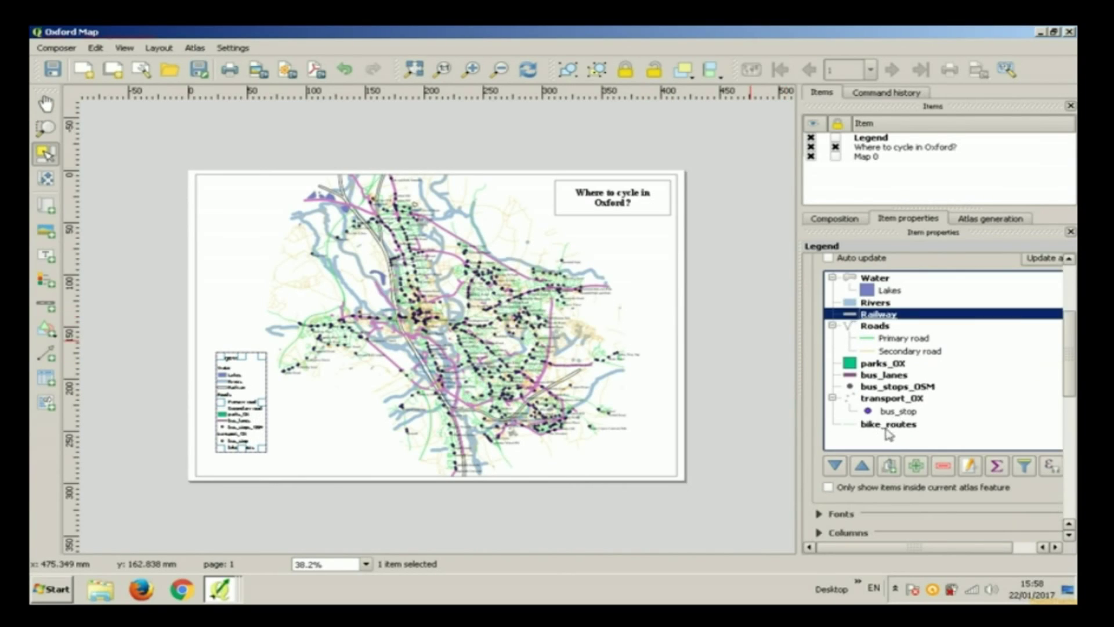
click(888, 425)
double_click(875, 363)
text(Parks)
click(525, 324)
double_click(883, 375)
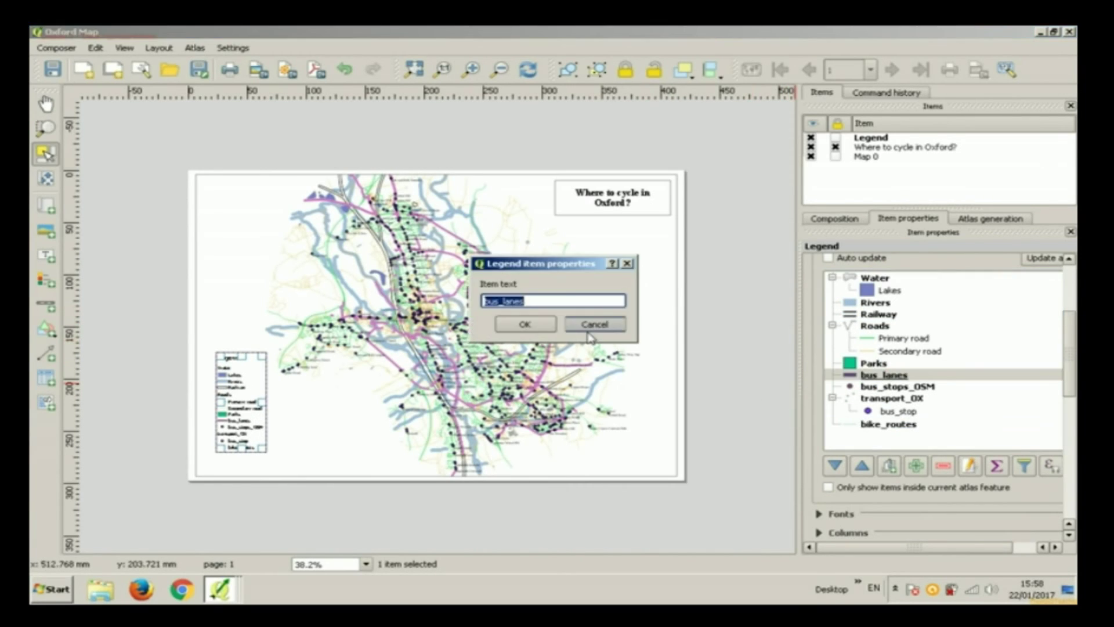
text(Bus lane)
click(525, 324)
Step: Remove the bus_stops_OSM layer from the legend
double_click(896, 387)
text(Bus stop)
click(525, 324)
click(896, 398)
click(881, 387)
click(942, 465)
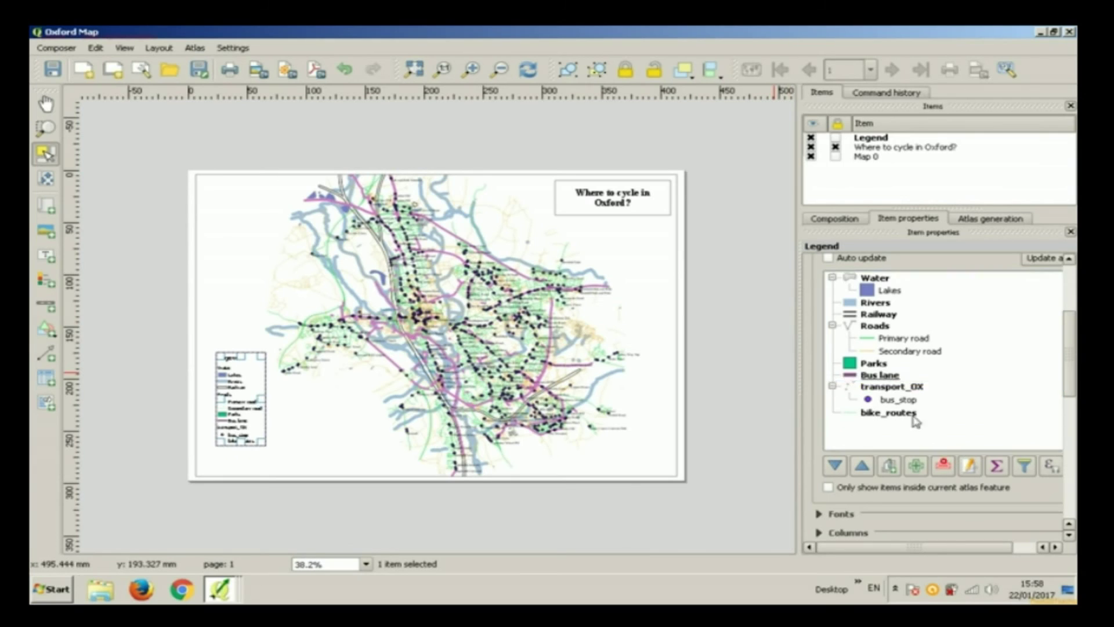
Step: Move transport_OX above Bus lane, rename the group "Transport" and its bus_stop class "Bus stop"
drag(893, 387, 892, 370)
double_click(891, 375)
text(Transport)
click(525, 324)
double_click(895, 386)
text(Bus stop)
click(525, 325)
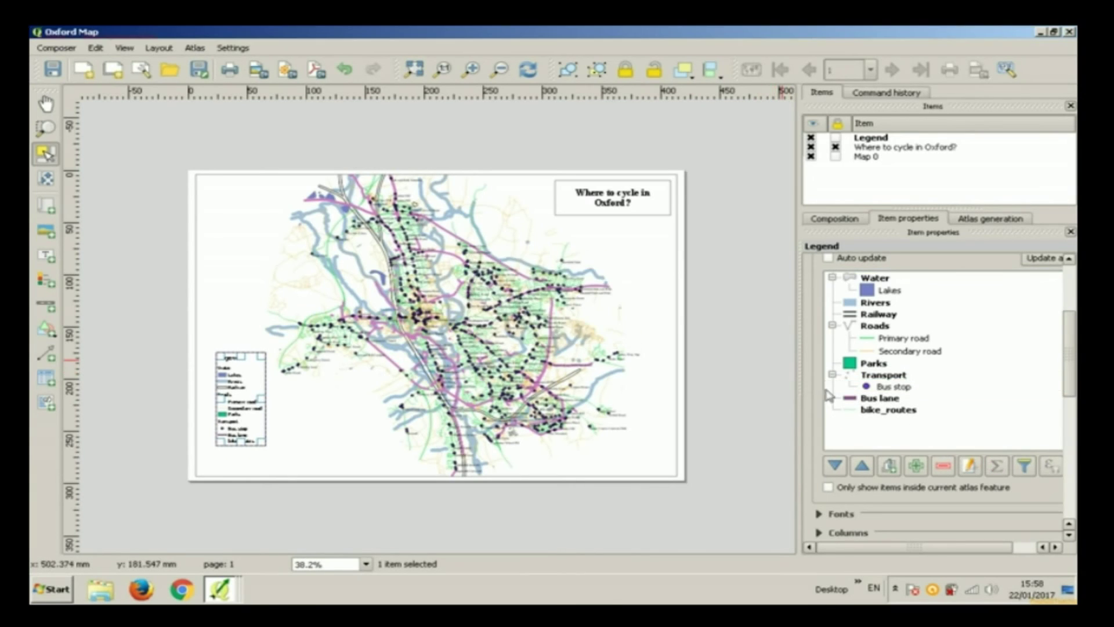
Step: Rename the bike_routes legend entry to "Bike route"
double_click(888, 410)
text(Bike route)
key(Return)
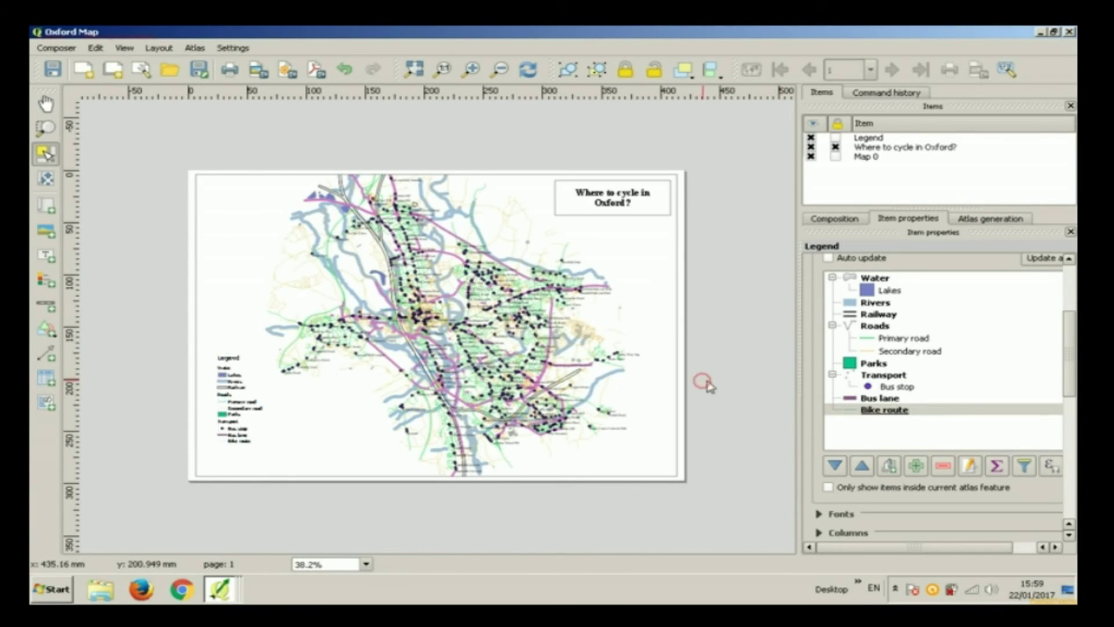
Step: Set the legend's item font to Tahoma, Normal style, size 16
drag(1071, 368, 1072, 409)
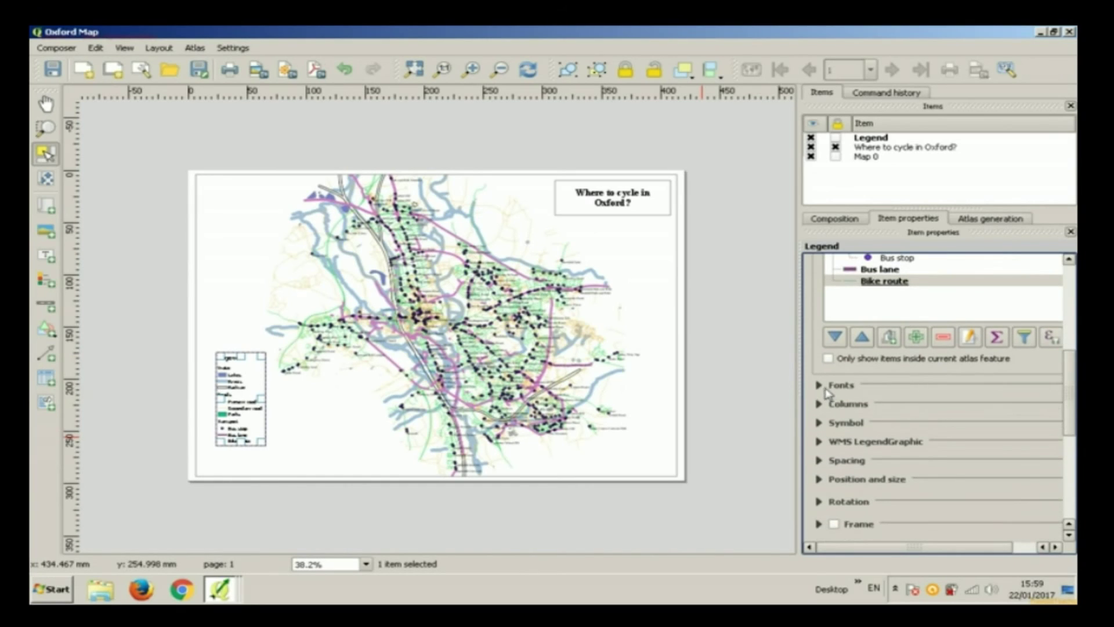
click(818, 383)
scroll(946, 406, down, 1)
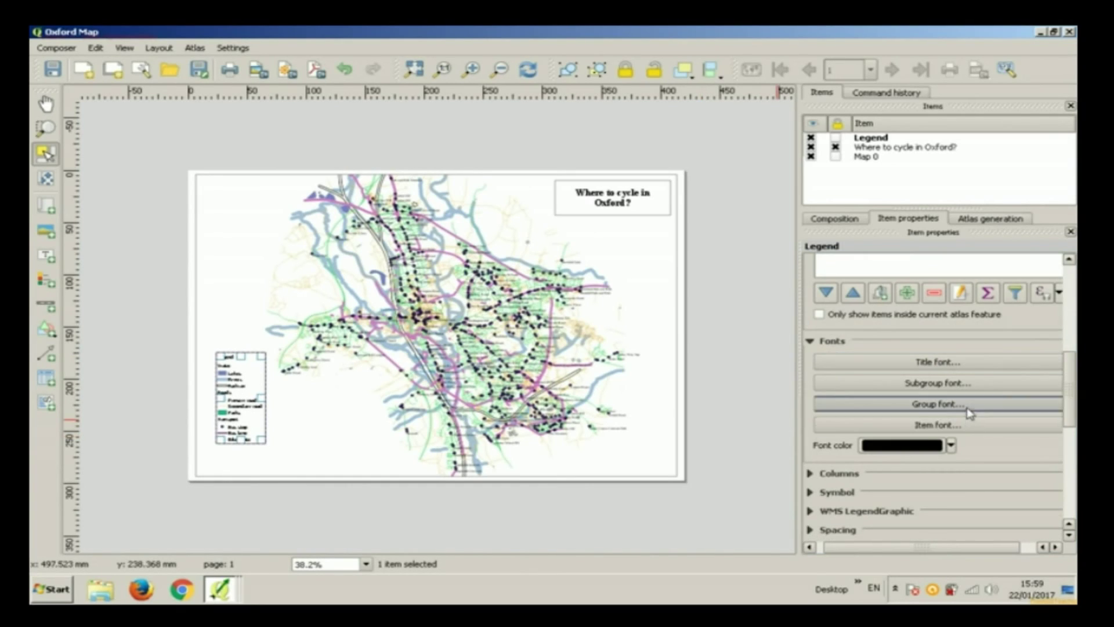
click(946, 406)
drag(524, 260, 524, 265)
click(399, 263)
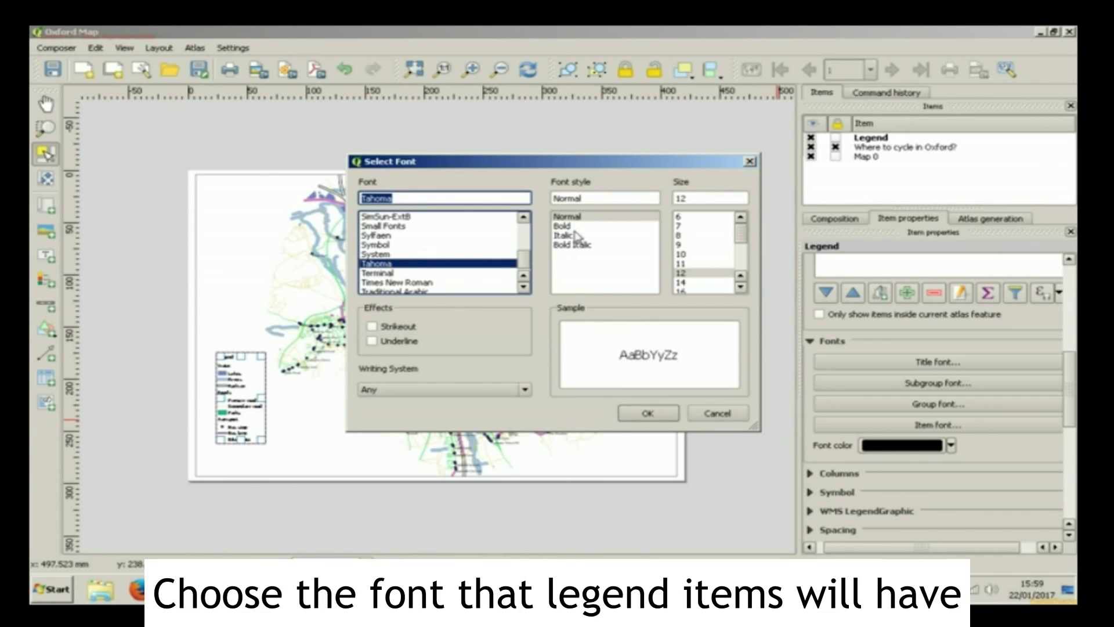
drag(743, 240, 743, 244)
click(682, 272)
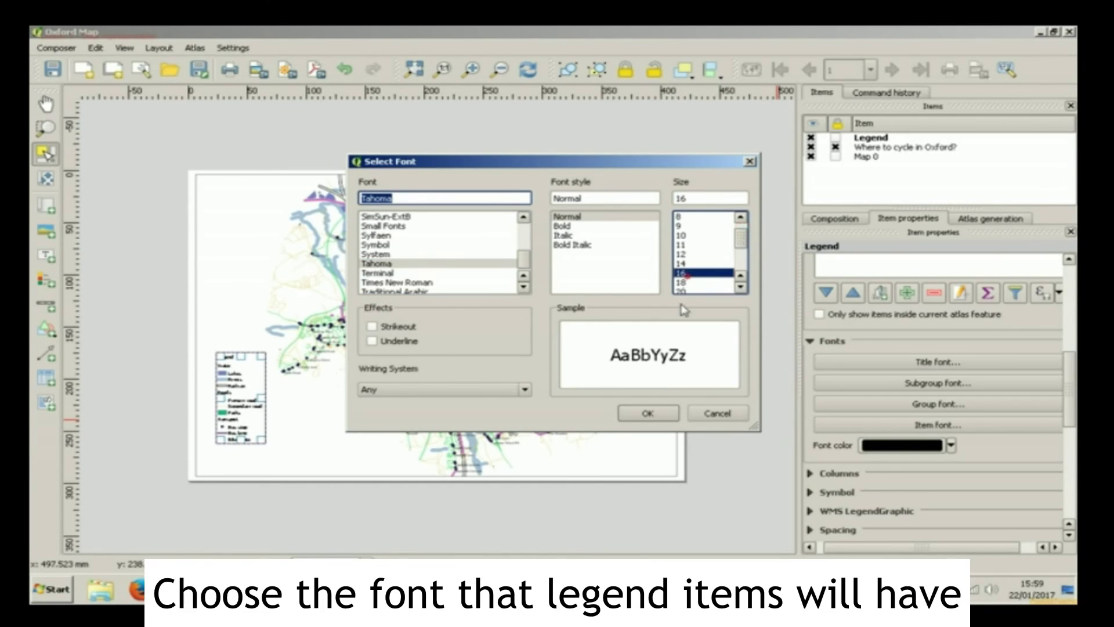
click(661, 415)
scroll(937, 400, down, 4)
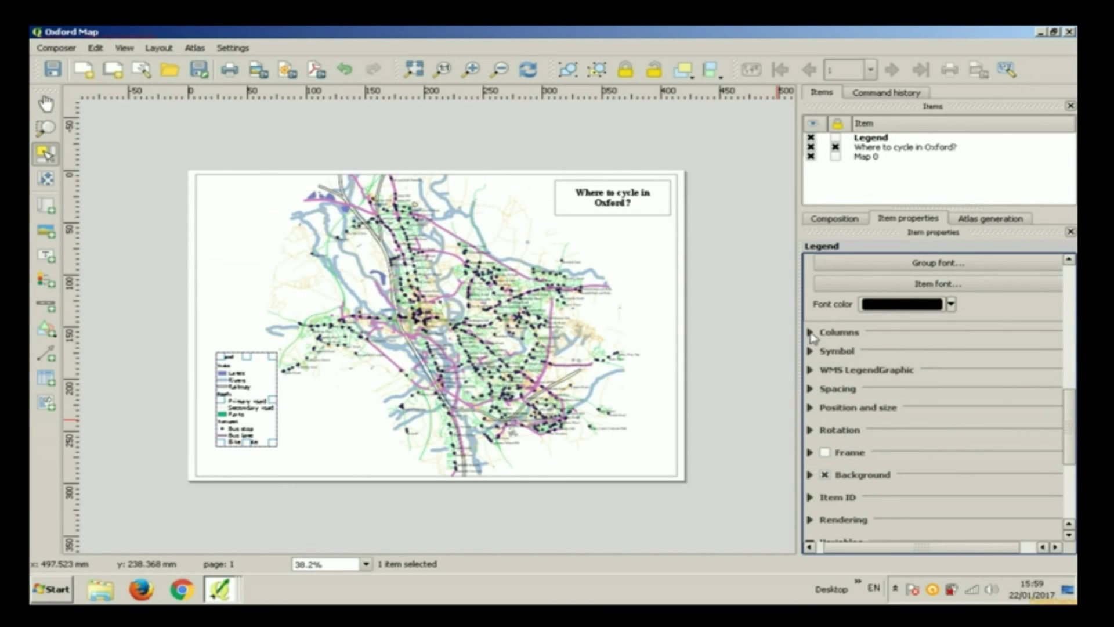
Step: Arrange the legend in 2 columns of equal width and add a frame around it
click(810, 334)
double_click(865, 357)
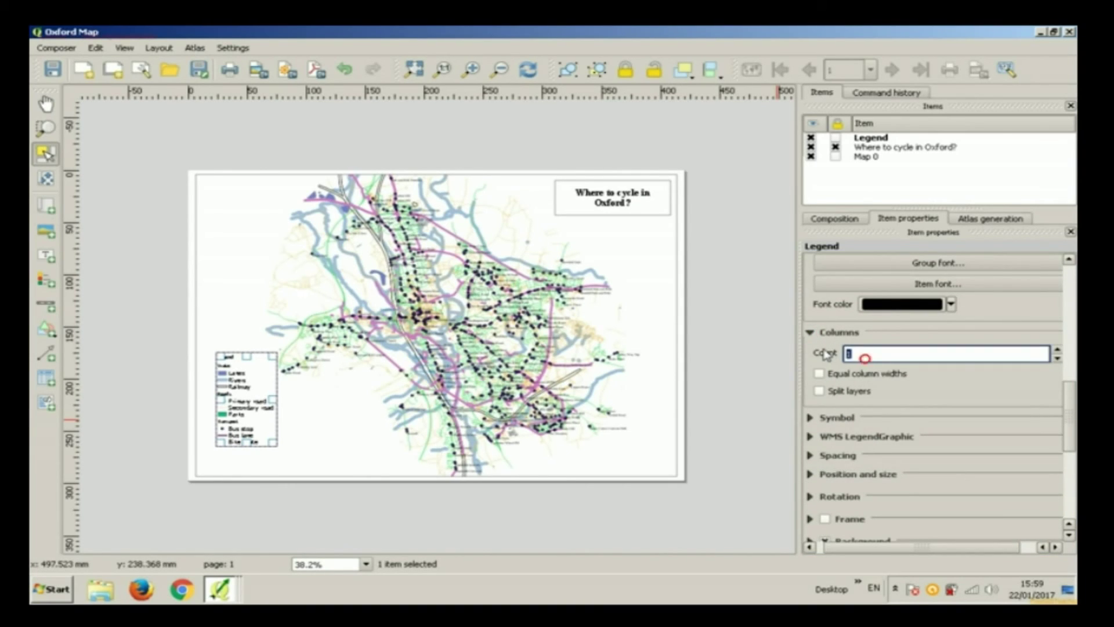
text(2)
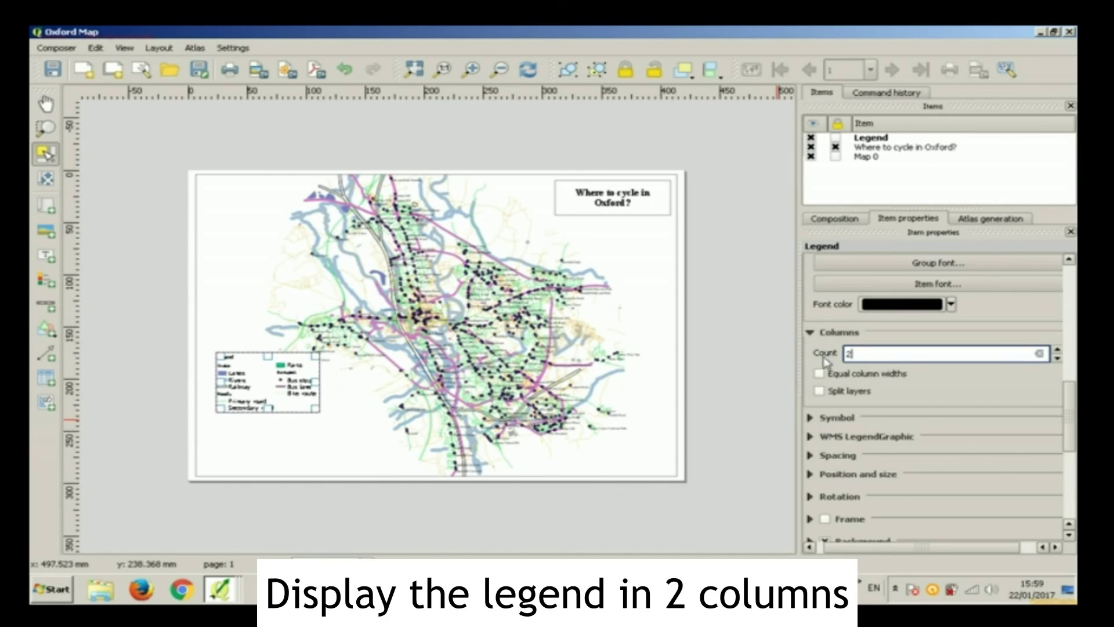
click(824, 374)
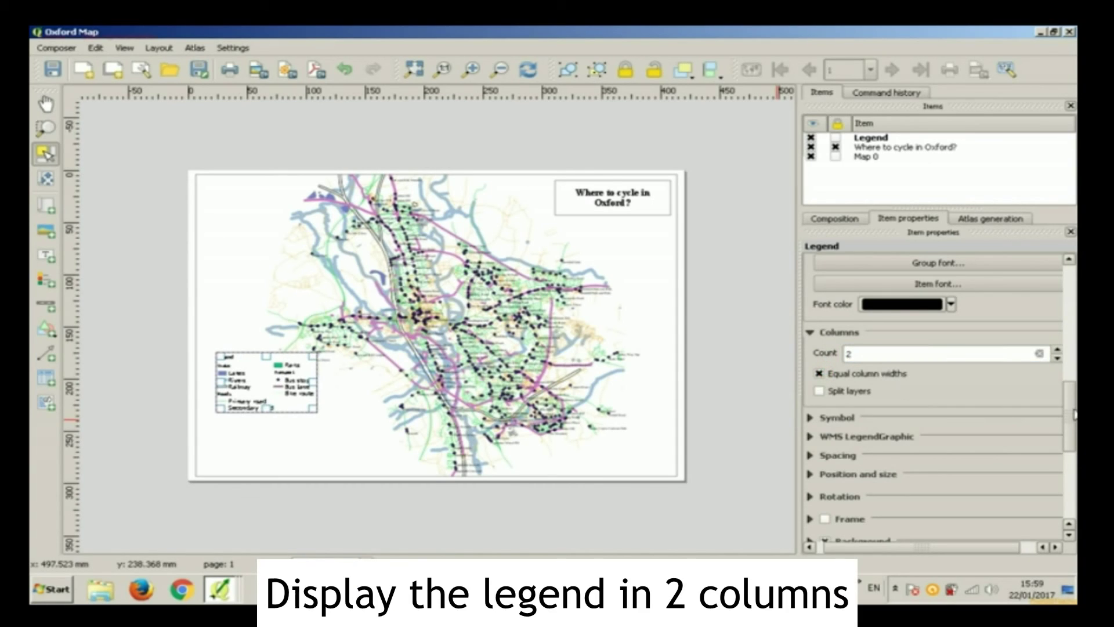
scroll(1074, 414, down, 3)
click(824, 440)
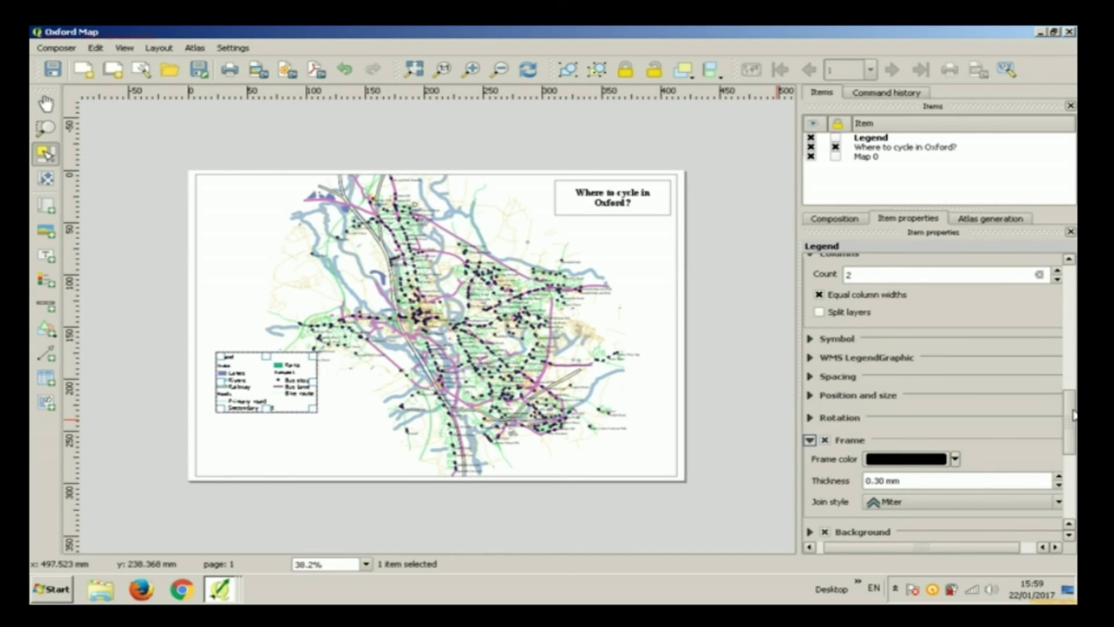
Step: Turn the legend's background off and back on
scroll(1073, 415, down, 5)
click(810, 364)
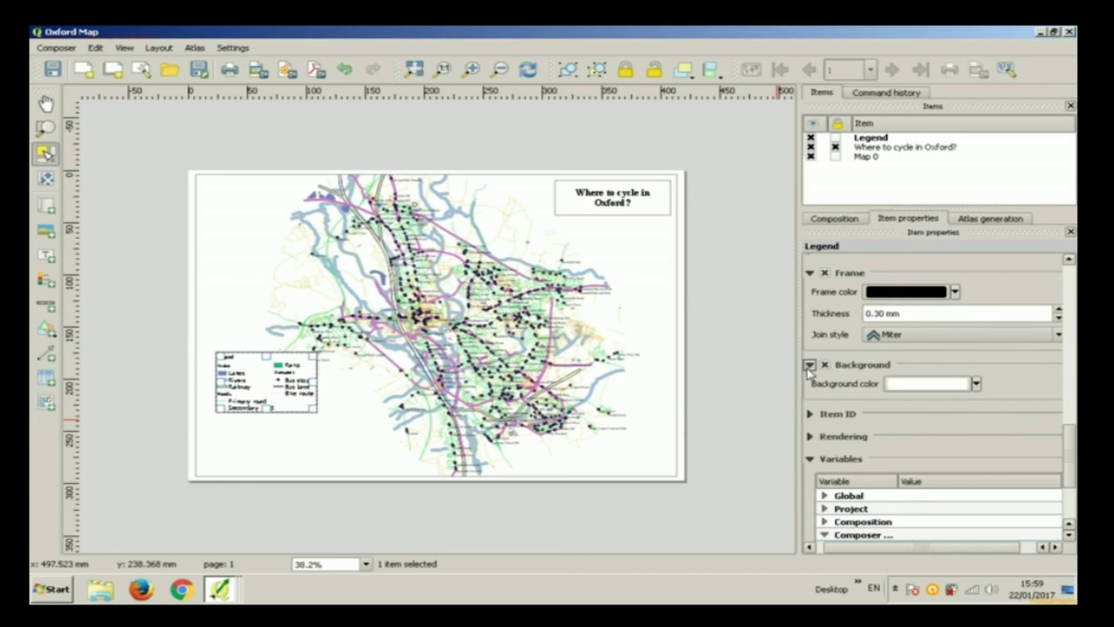
click(824, 366)
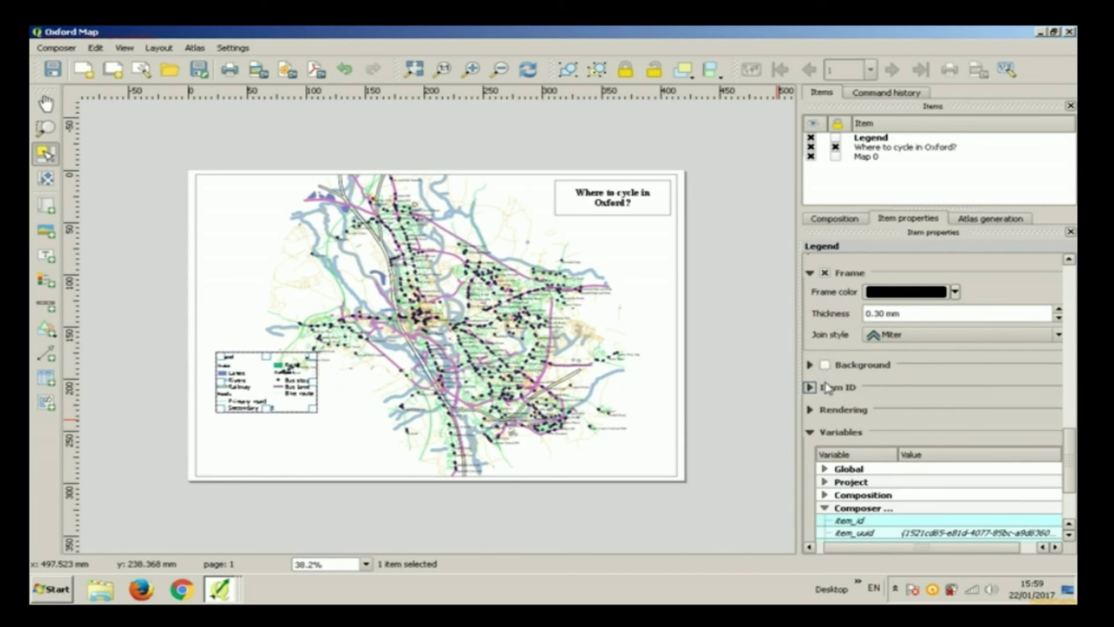
click(825, 365)
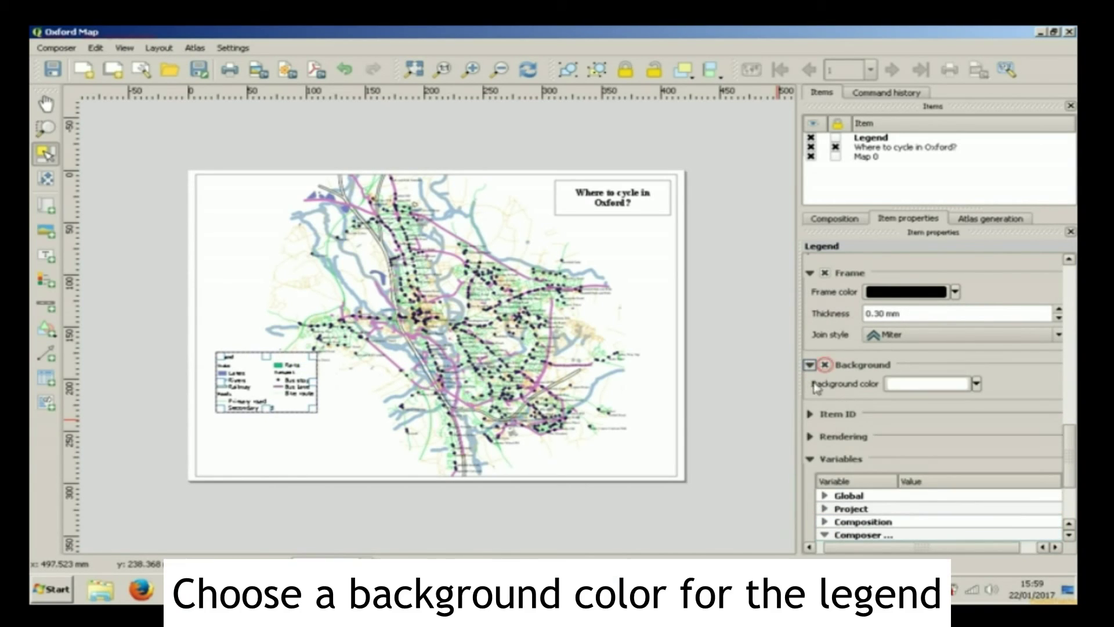
Step: Move the legend down into the lower-left corner of the map page
drag(272, 382, 278, 421)
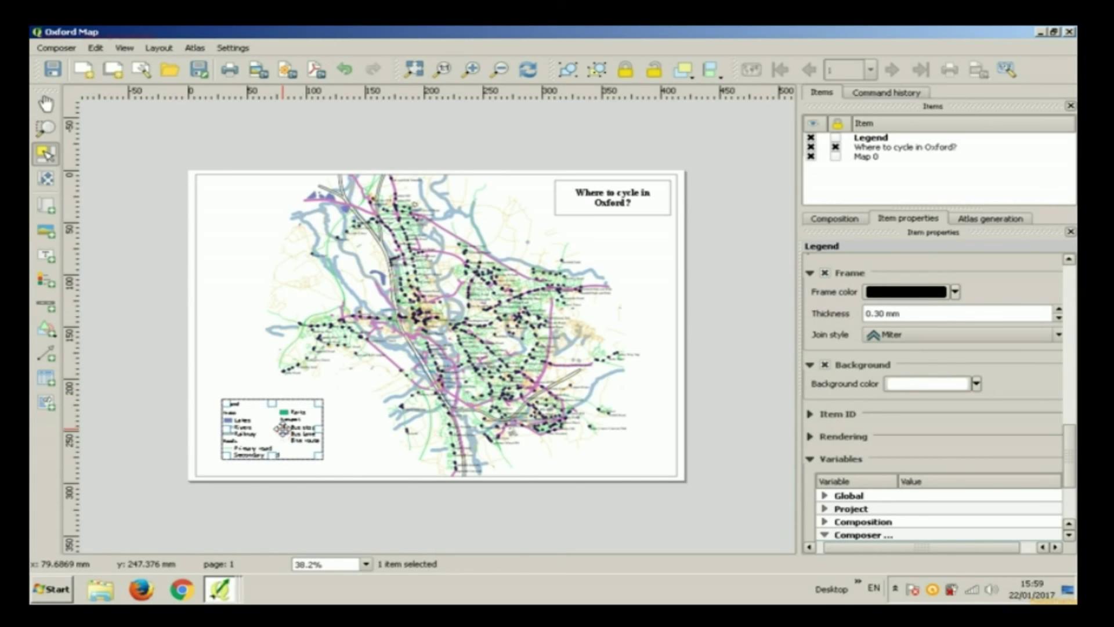
click(709, 368)
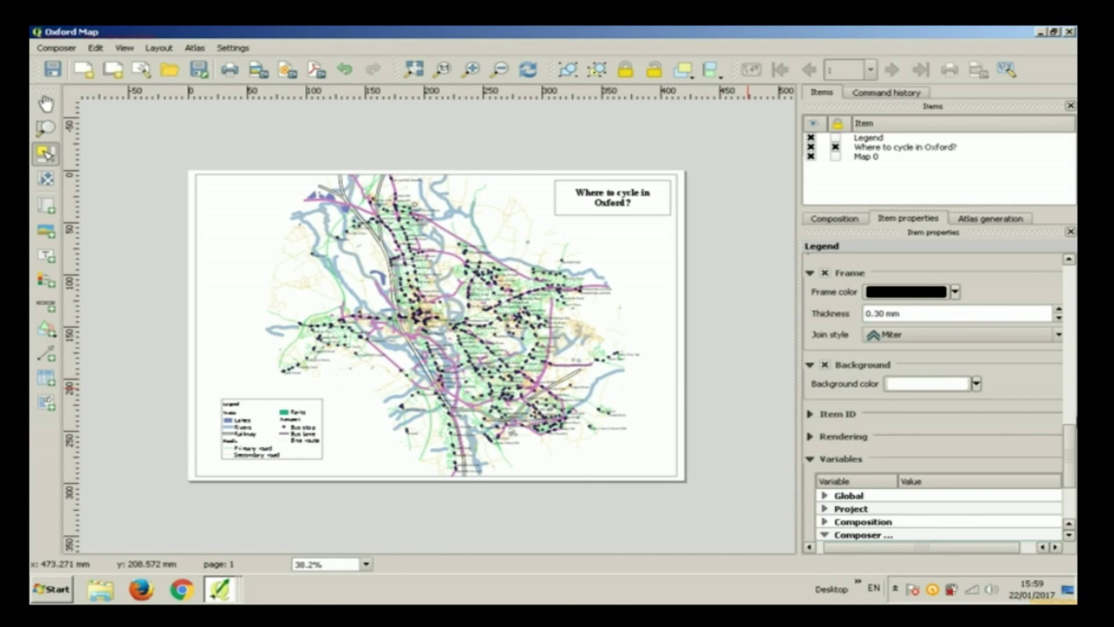
scroll(934, 394, up, 15)
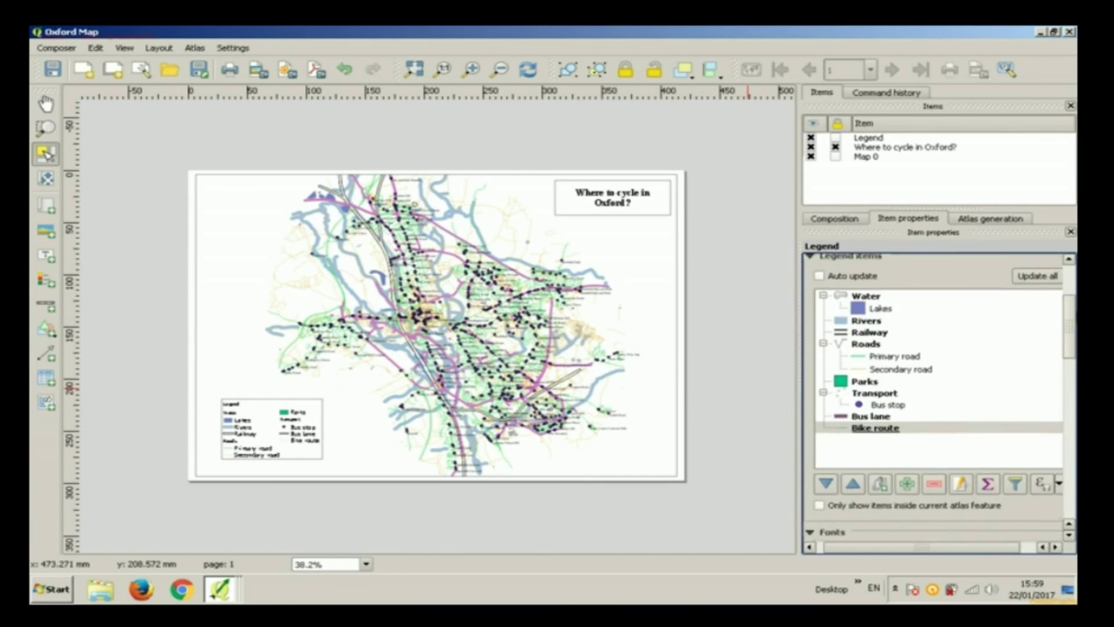
drag(1076, 291, 1075, 290)
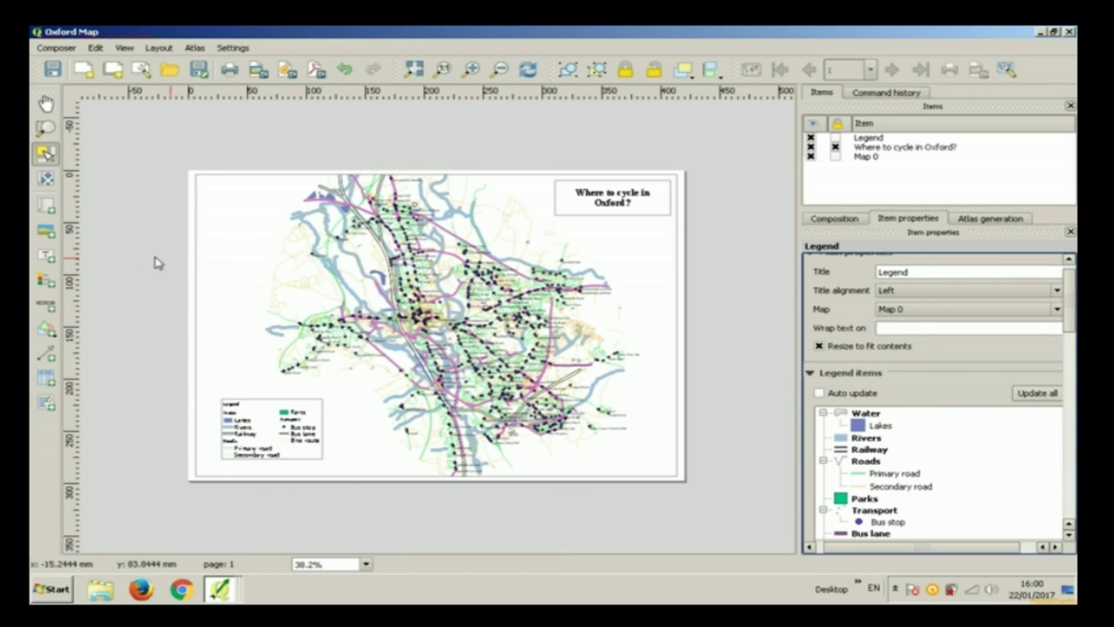
Step: Add a scale bar near the page's lower-right corner and shift it inside the map frame
click(47, 305)
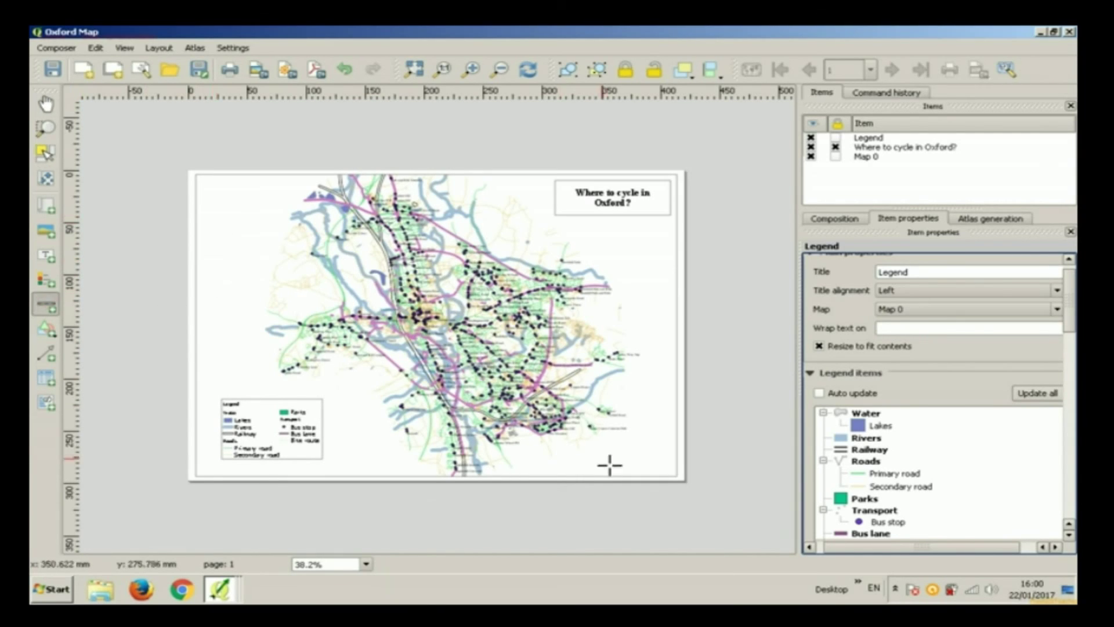
click(572, 464)
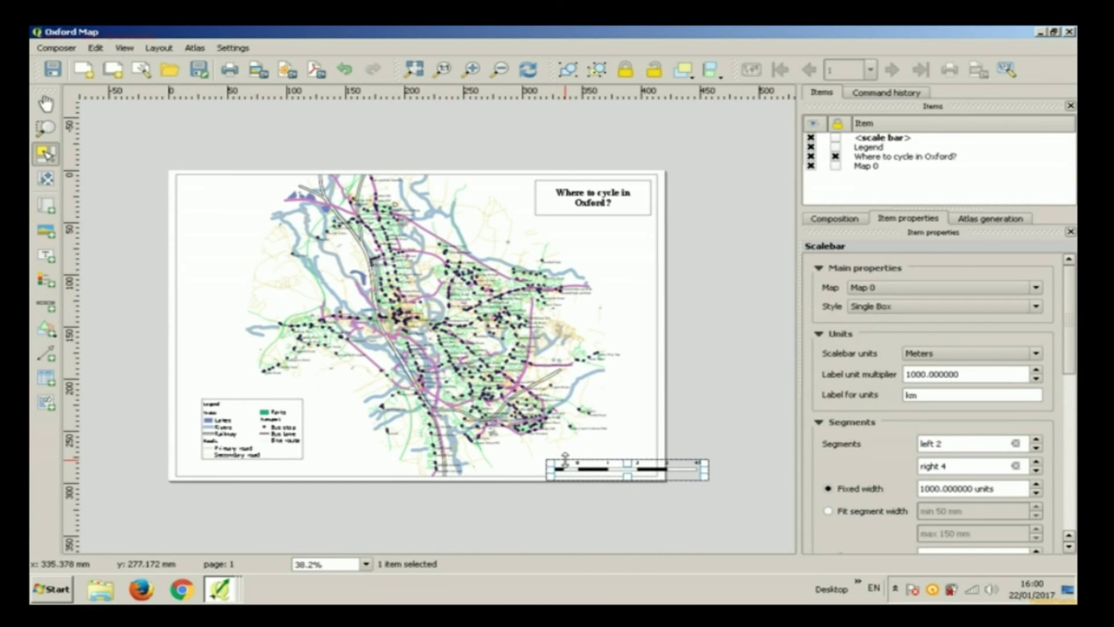
drag(650, 467, 621, 464)
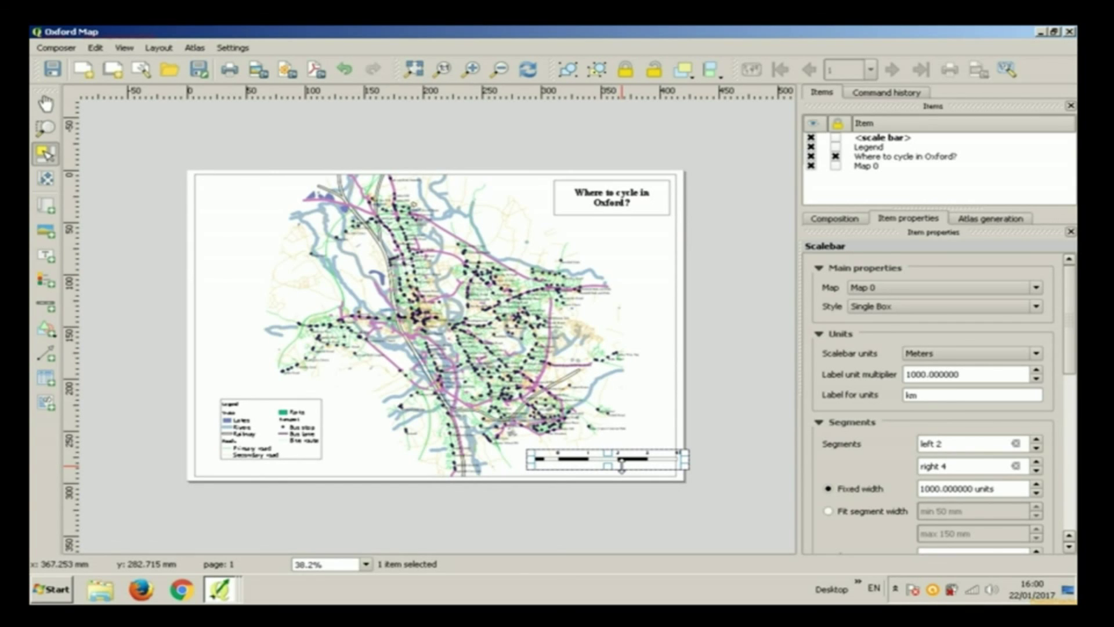
click(716, 353)
click(643, 454)
drag(656, 457, 650, 457)
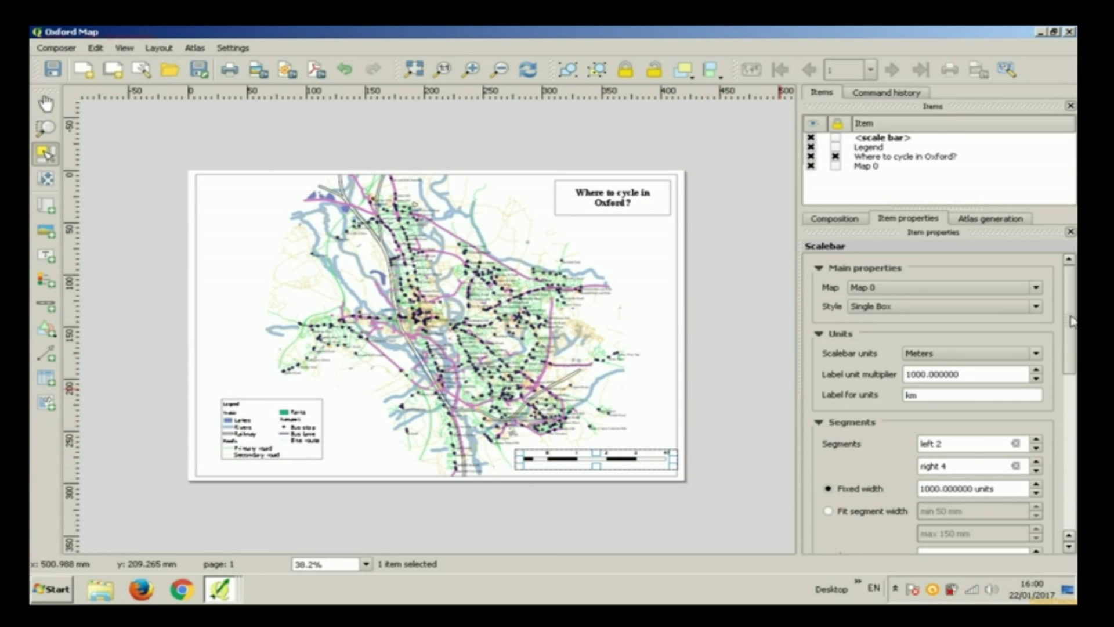
Step: Set the scale bar's style to Double Box and its units to Meters
click(1015, 305)
click(981, 325)
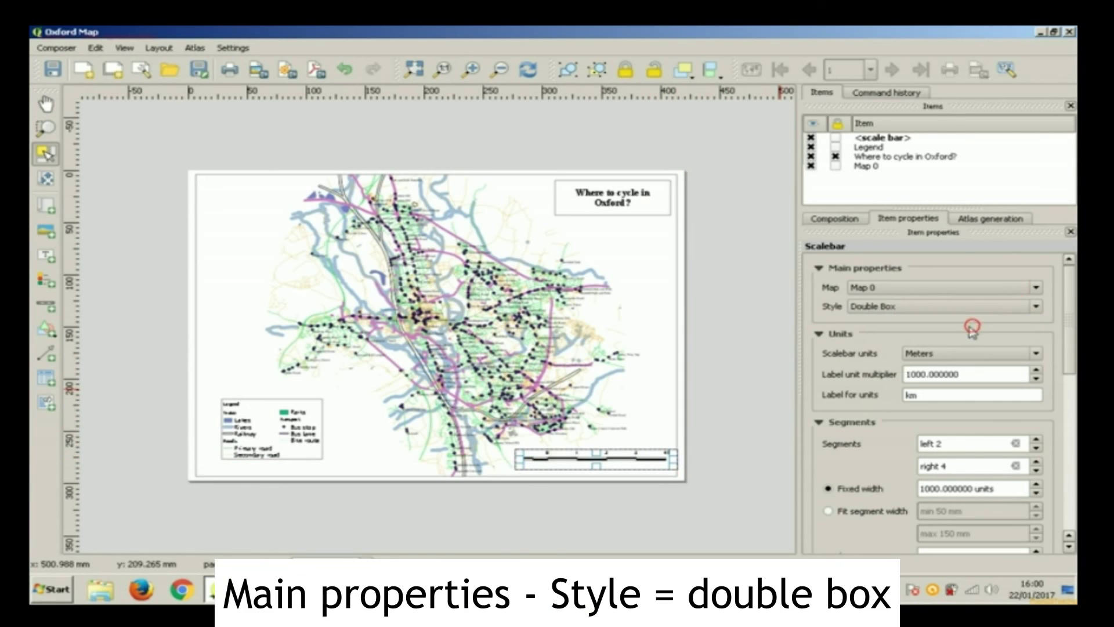
click(942, 354)
click(983, 373)
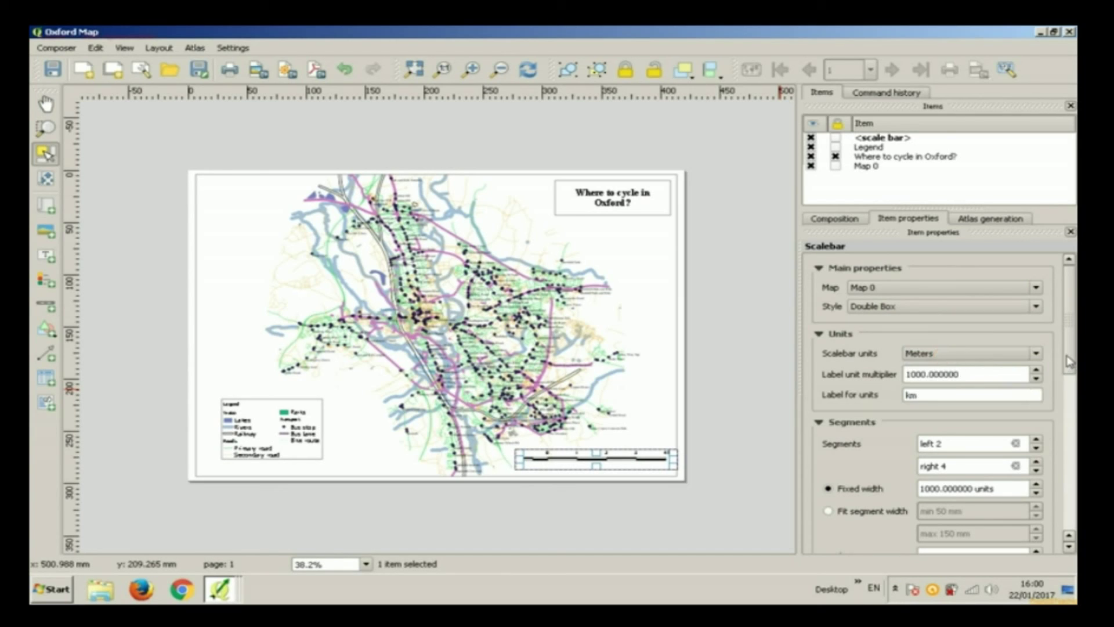
Step: Set the scale bar's segments to left 0 and right 3
scroll(1070, 360, down, 3)
click(1035, 366)
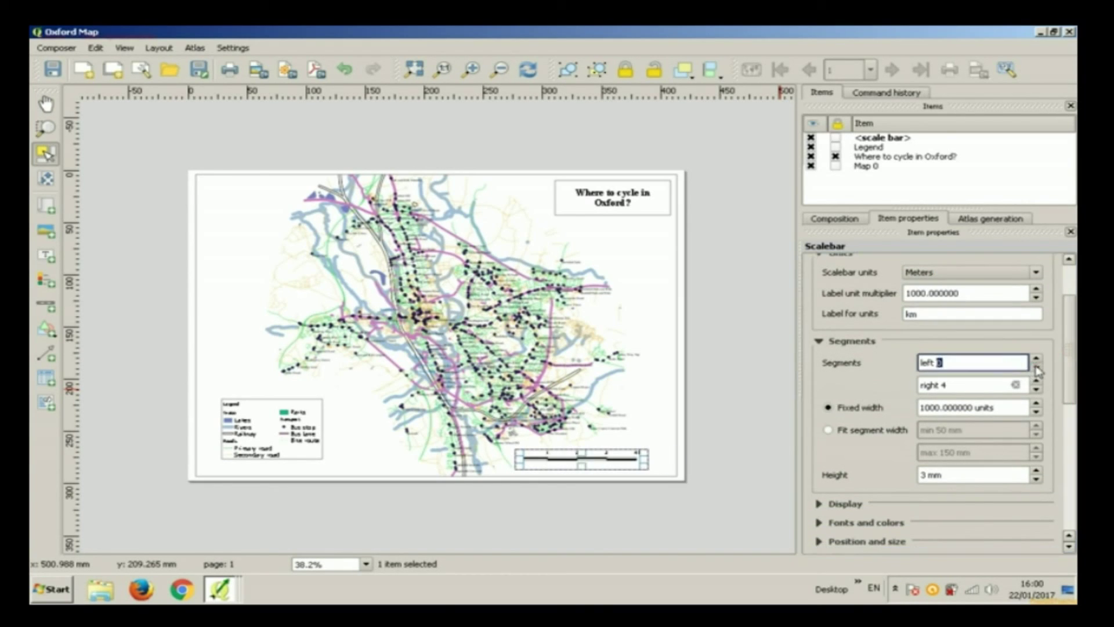
click(1035, 367)
click(1036, 390)
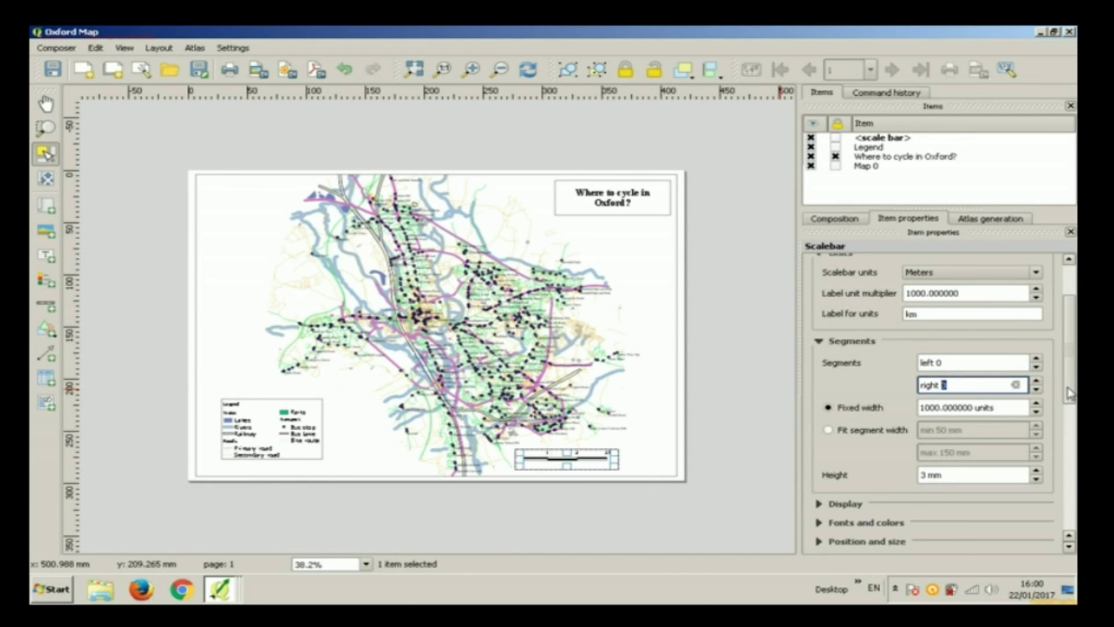
Step: Add a frame around the scale bar and move it into the map's lower-right corner
drag(1070, 394, 1061, 444)
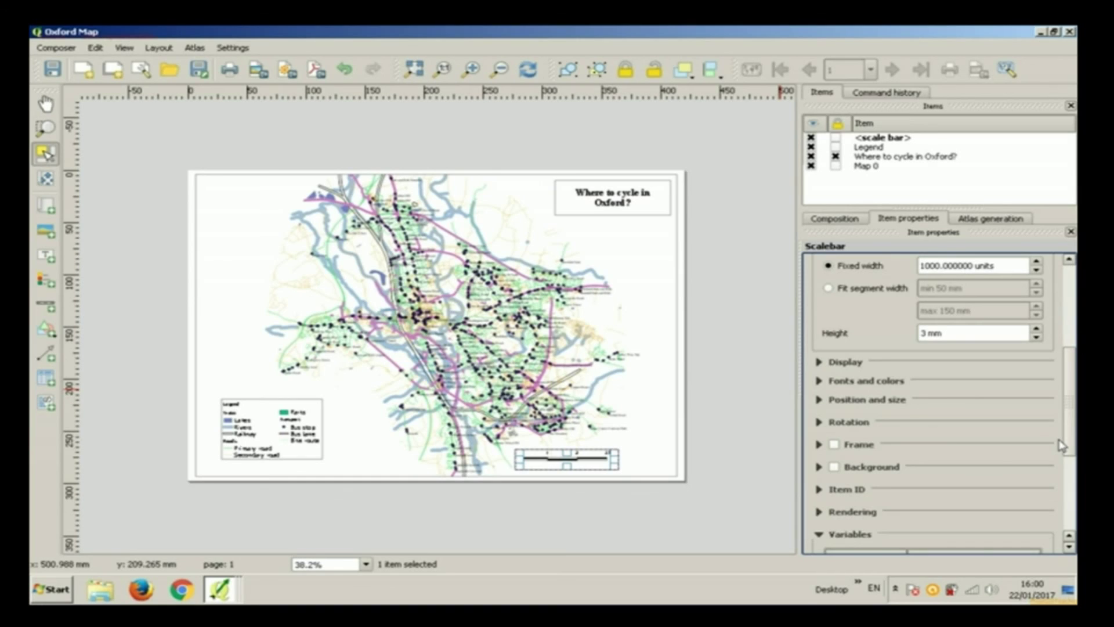
click(841, 445)
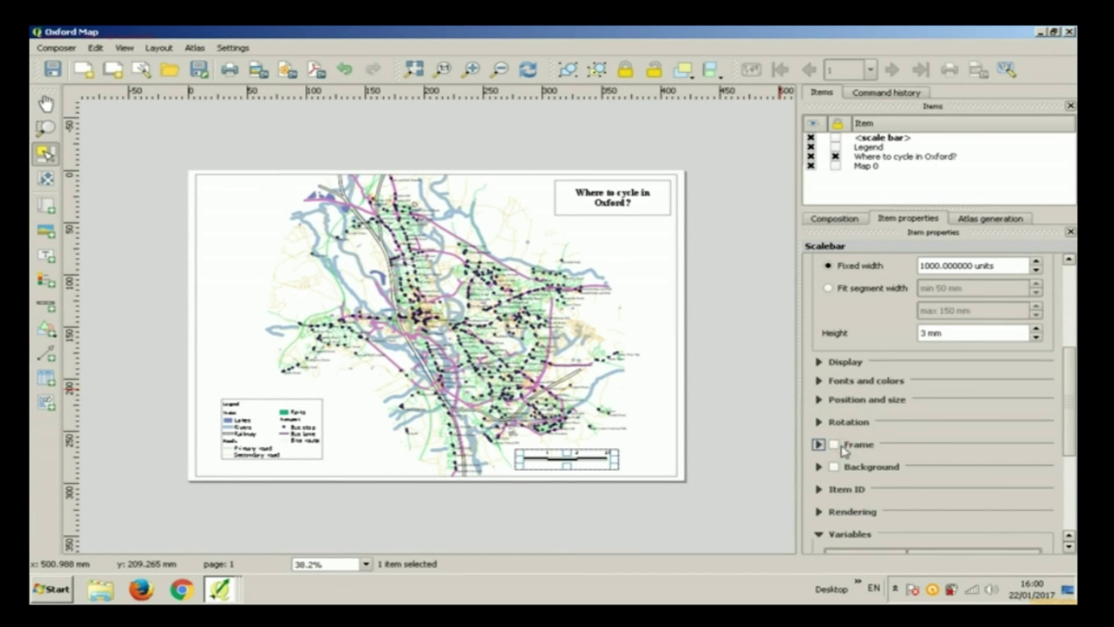
click(833, 444)
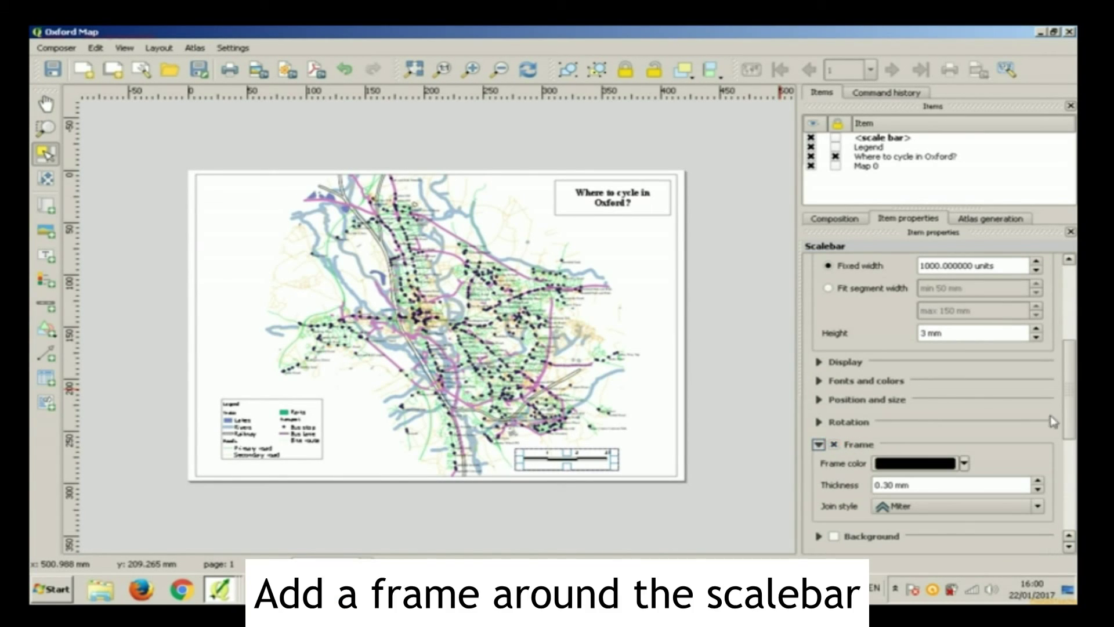
scroll(1053, 422, down, 6)
drag(573, 459, 627, 454)
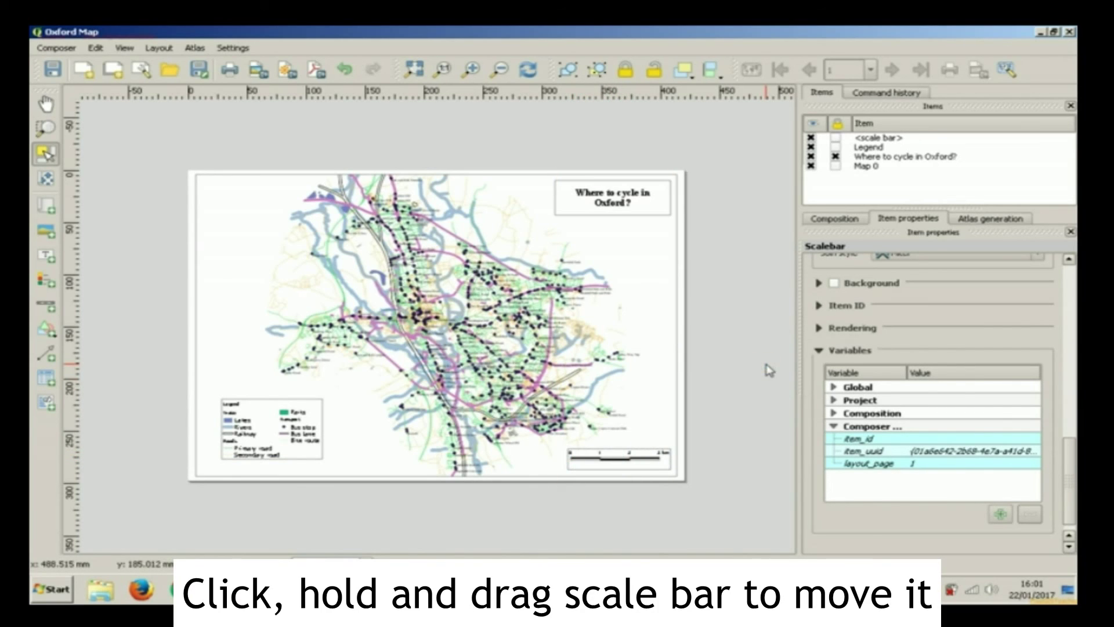
Step: Move the legend into the map's lower-left corner and deselect it
mouse_move(281, 423)
mouse_down()
mouse_move(276, 435)
mouse_move(264, 430)
mouse_up()
click(149, 305)
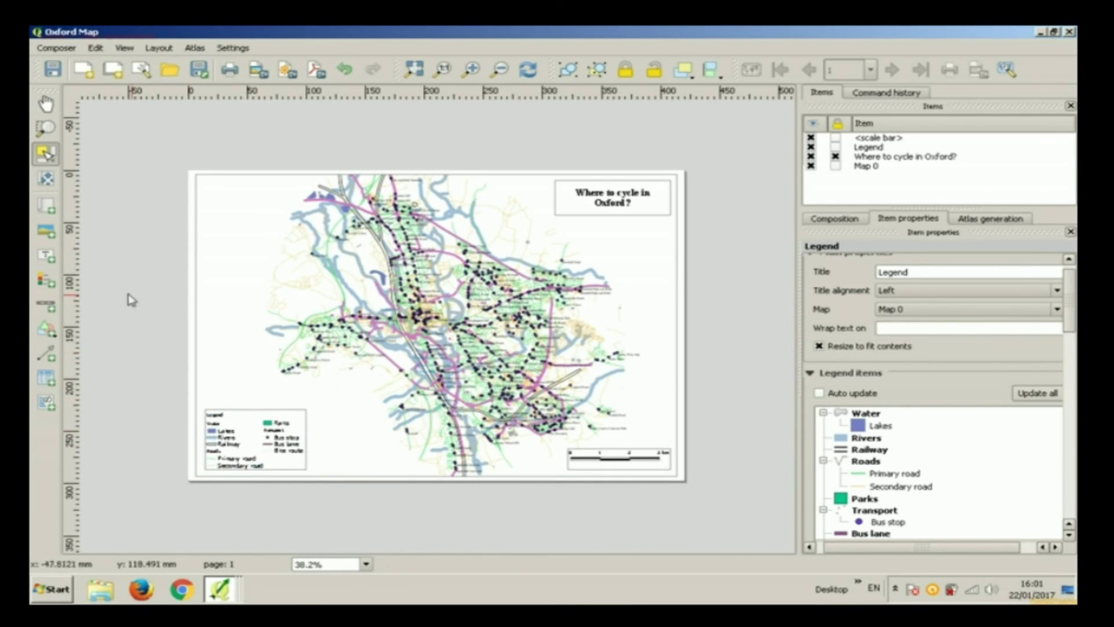
Step: Draw a small triangle shape in the empty upper-left area of the map as the base of a north arrow
click(44, 336)
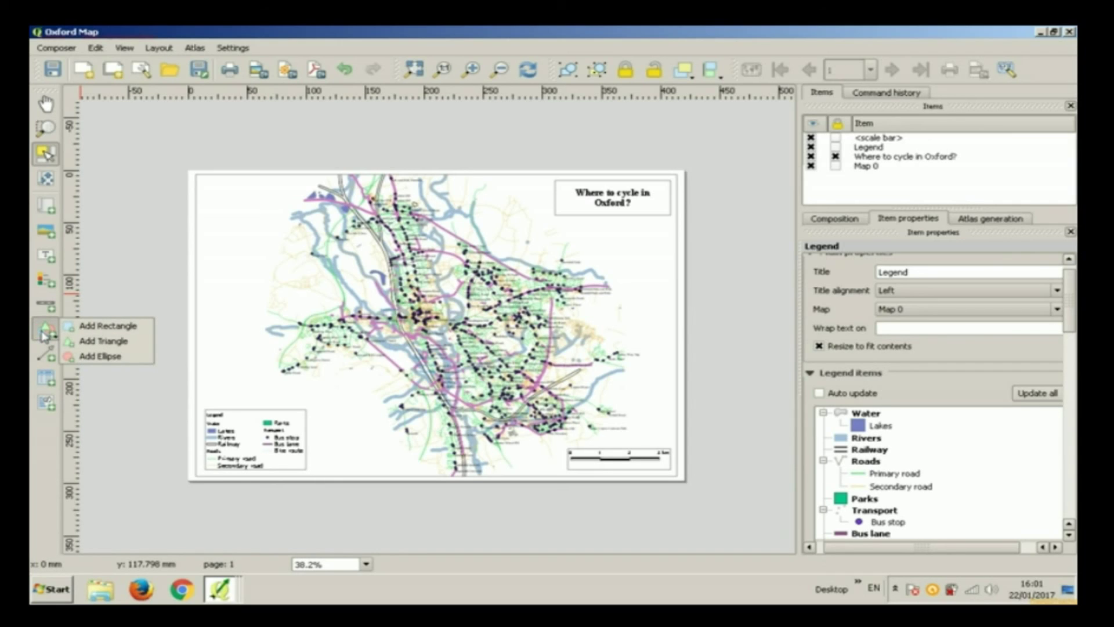
click(71, 342)
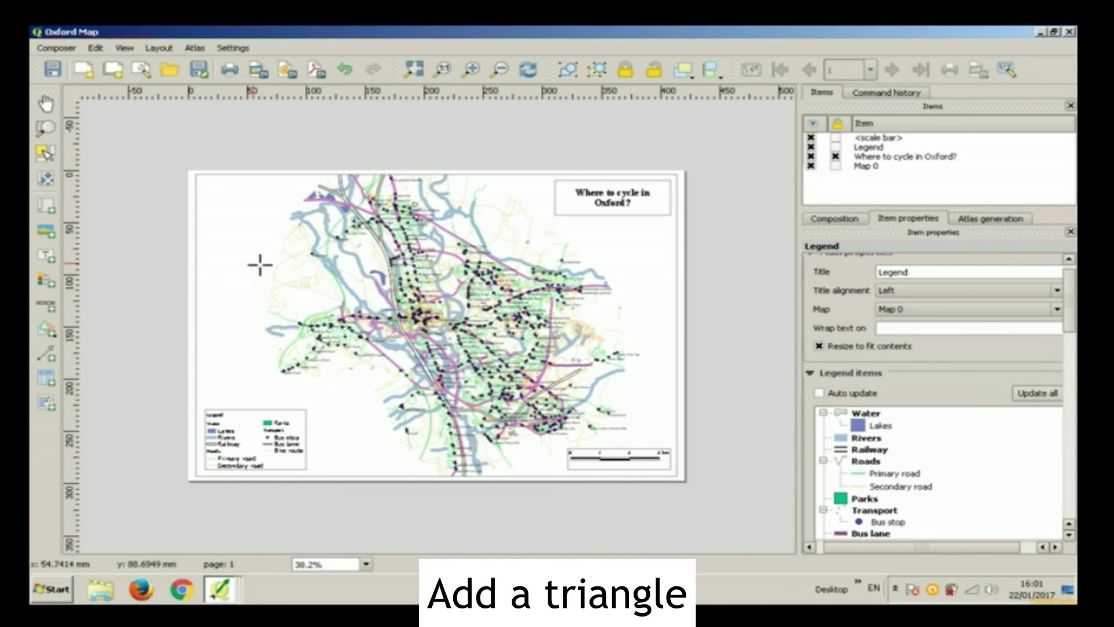
drag(227, 227, 253, 245)
Step: Add a text label over the triangle and replace its default text with N
click(46, 255)
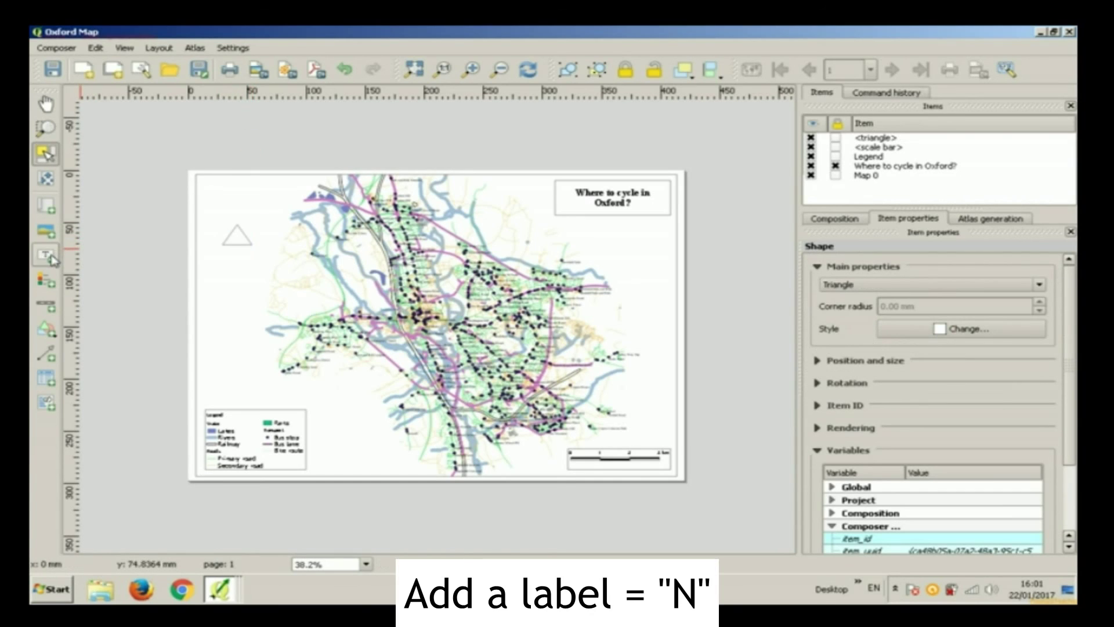
click(227, 238)
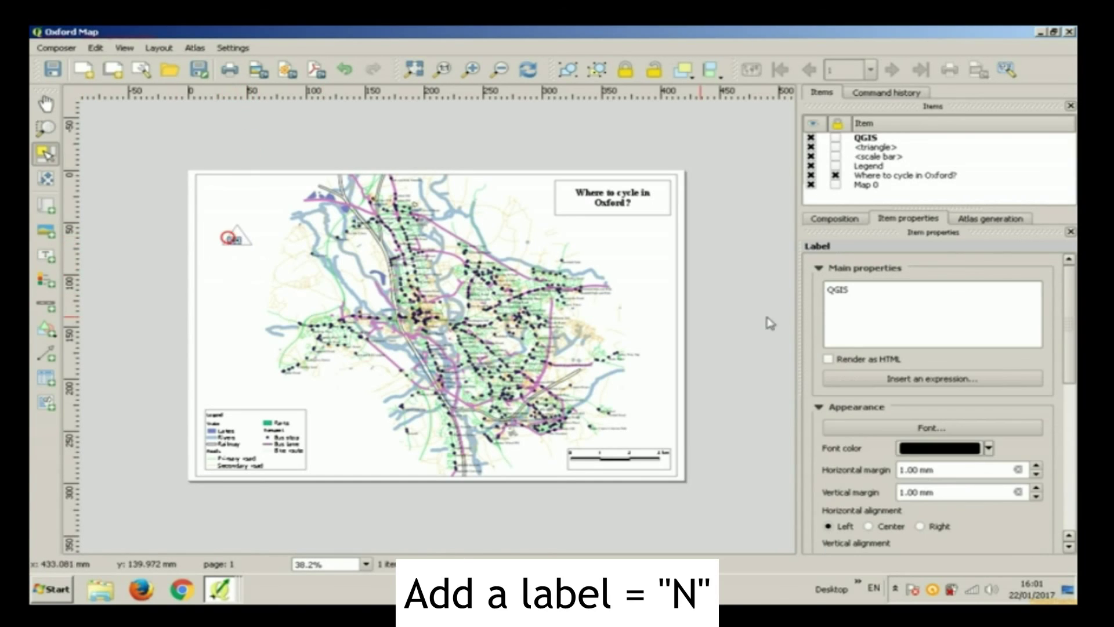
key(ctrl+a)
text(n)
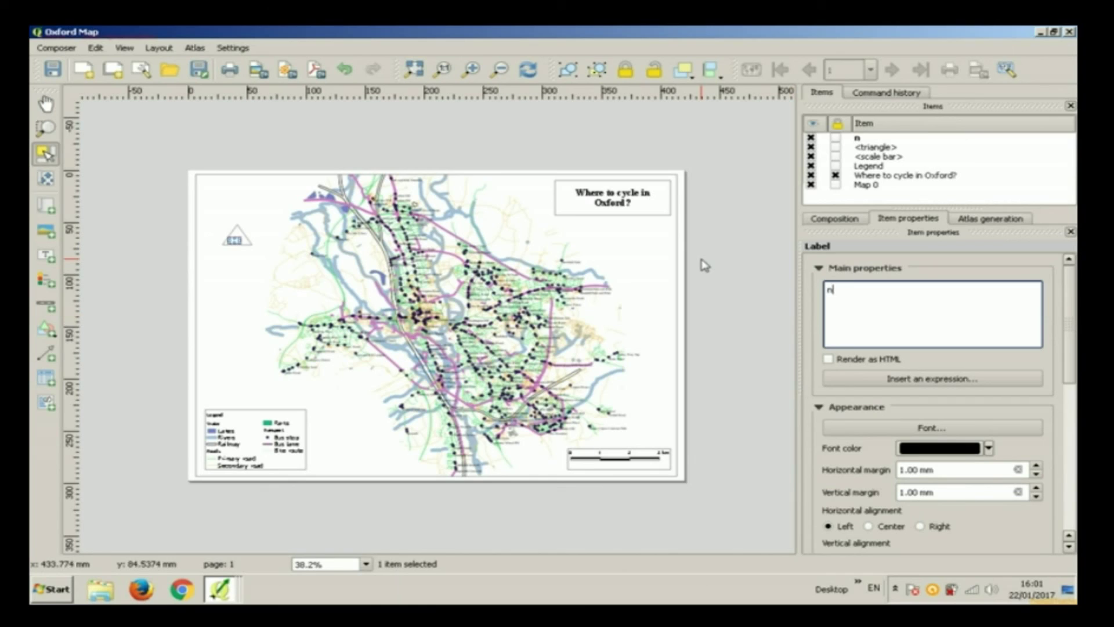
key(BackSpace)
text(N)
Step: Set the N label's font size to 72
click(946, 427)
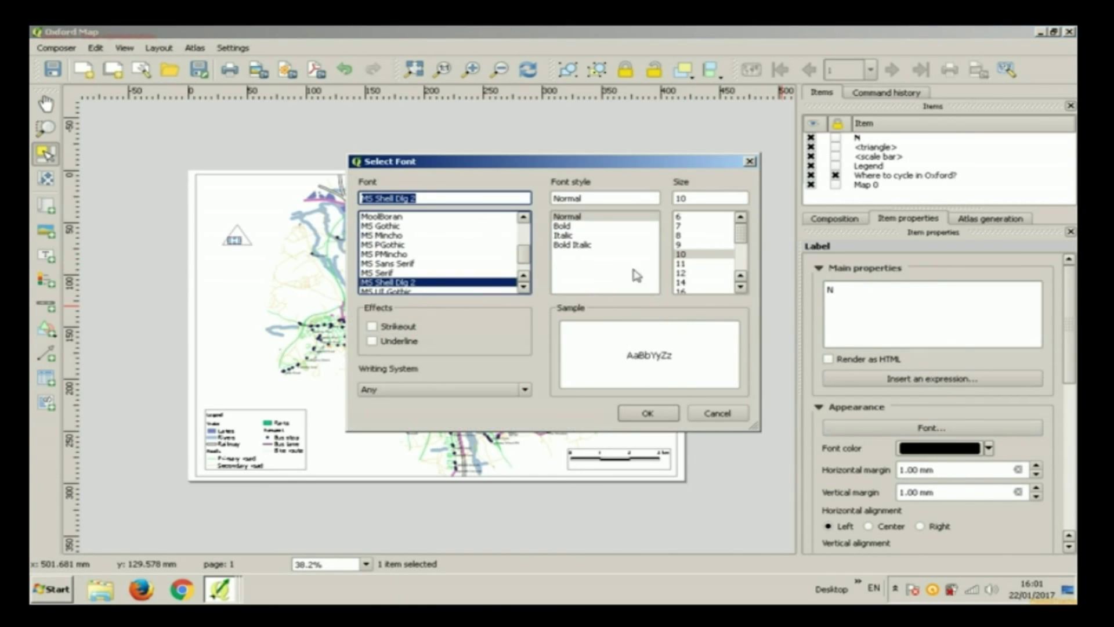
scroll(708, 255, down, 5)
click(699, 282)
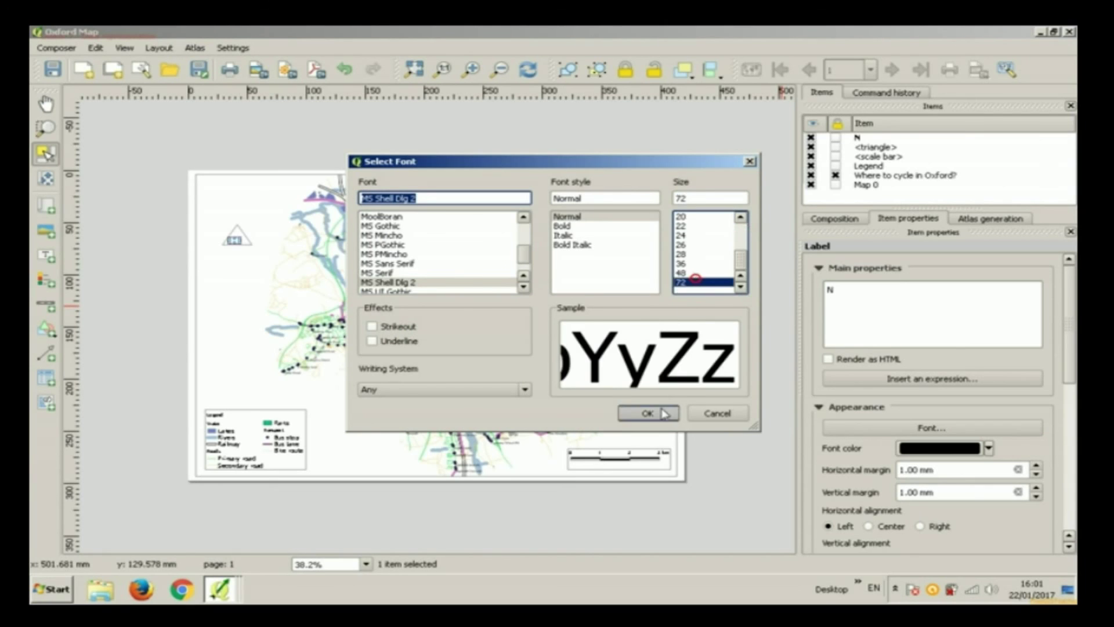
click(659, 412)
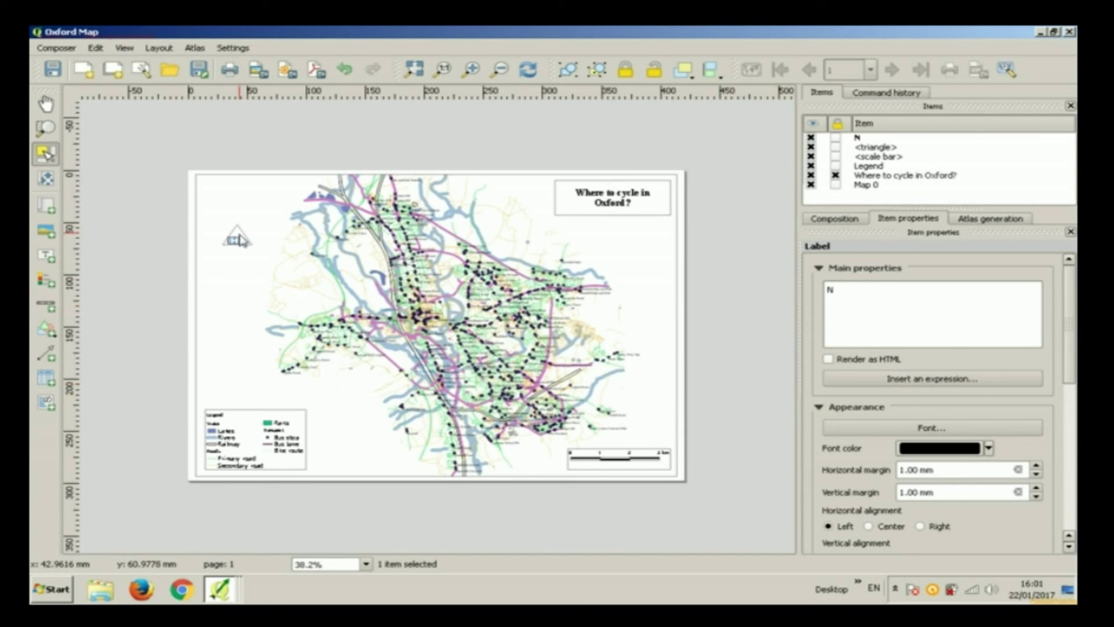
Step: Enlarge the N label's box until the whole letter fits and position it over the triangle
drag(240, 237, 214, 262)
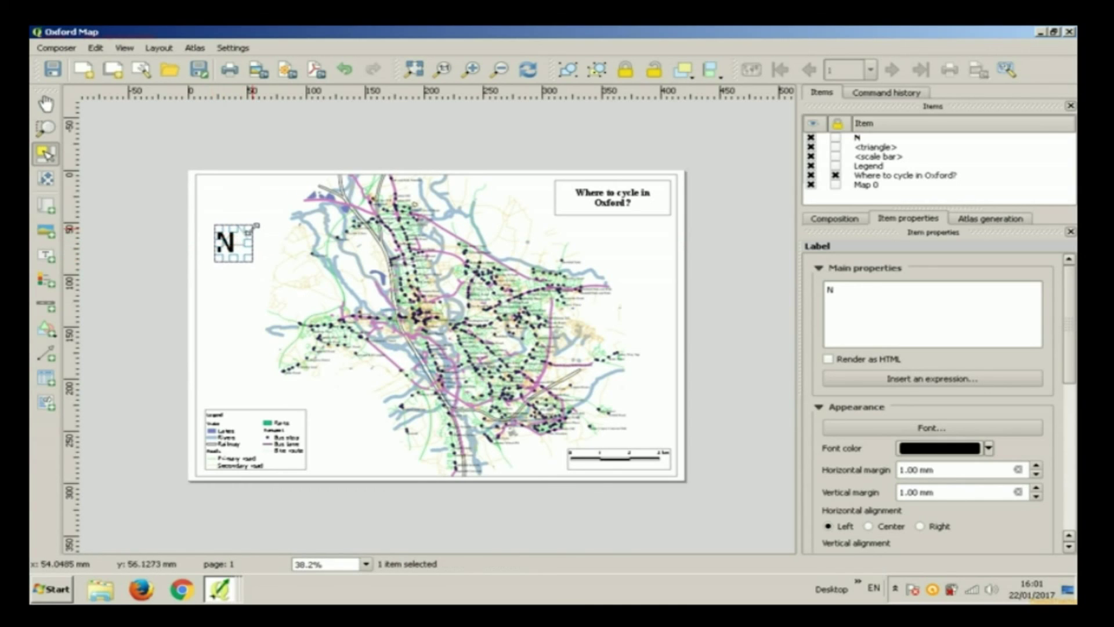
mouse_move(258, 222)
mouse_down()
mouse_move(265, 216)
mouse_move(256, 238)
mouse_up()
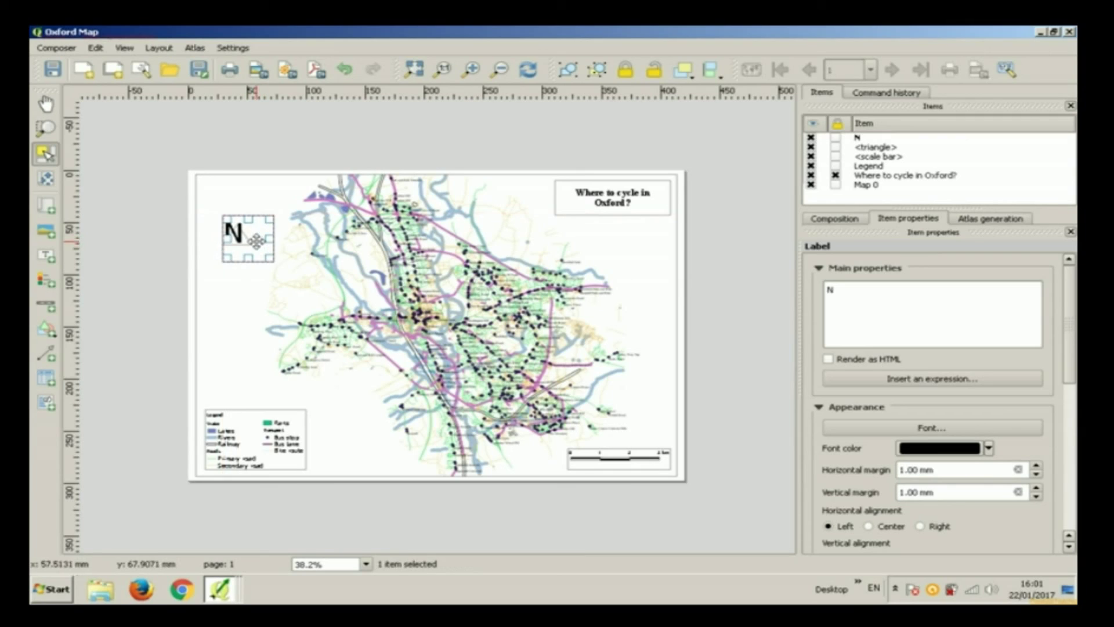
drag(257, 239, 259, 242)
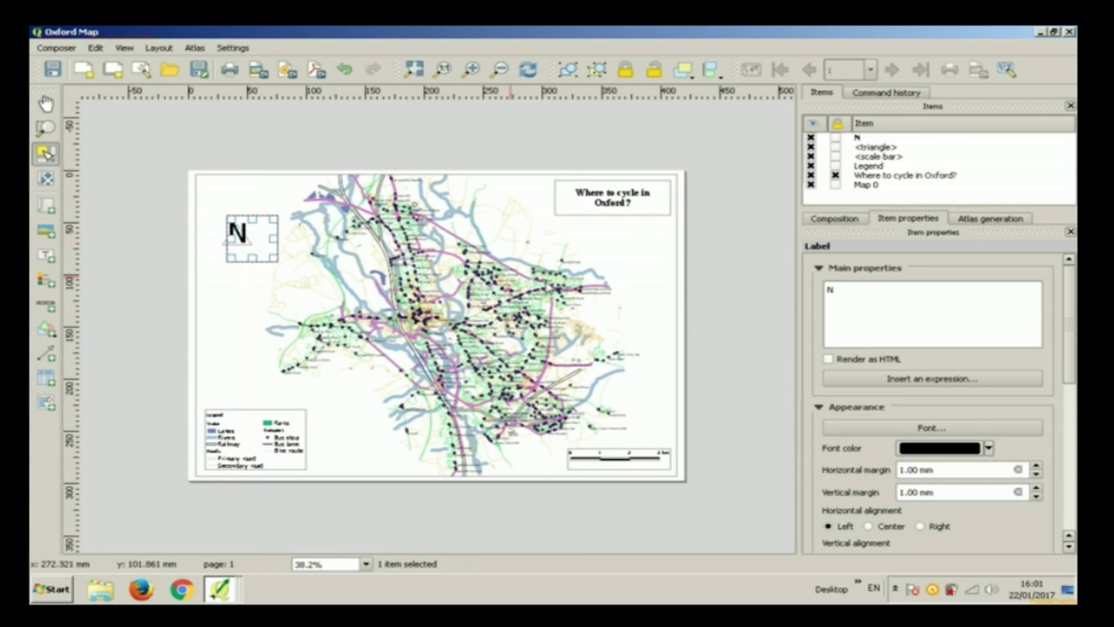
Step: Set the N label's horizontal alignment to Center and its vertical alignment to Middle
click(868, 526)
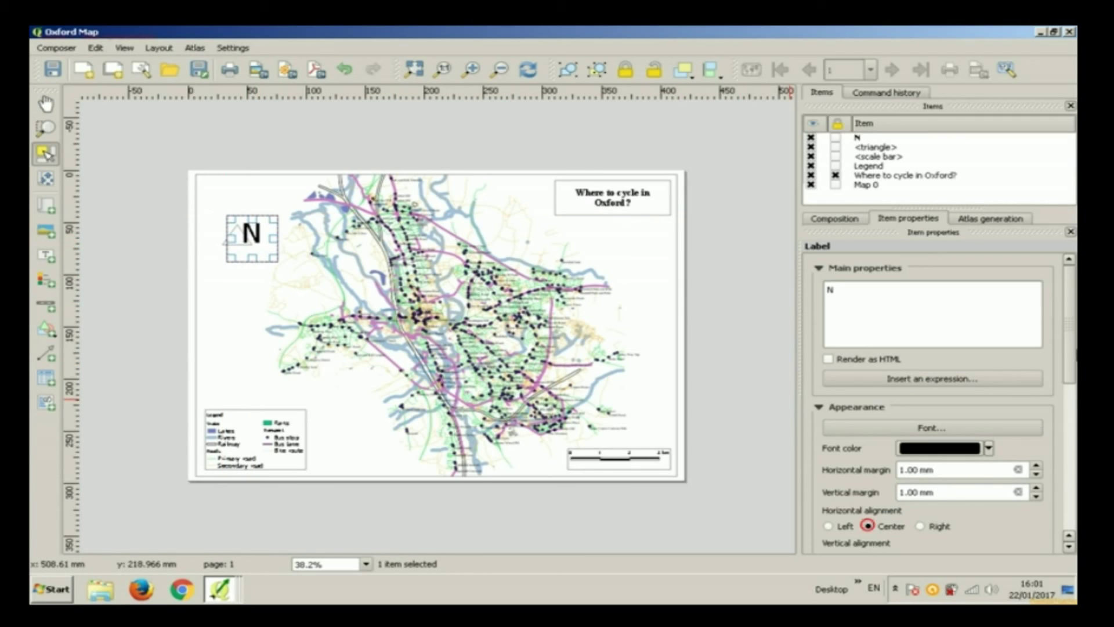
drag(1069, 348, 1070, 388)
click(866, 481)
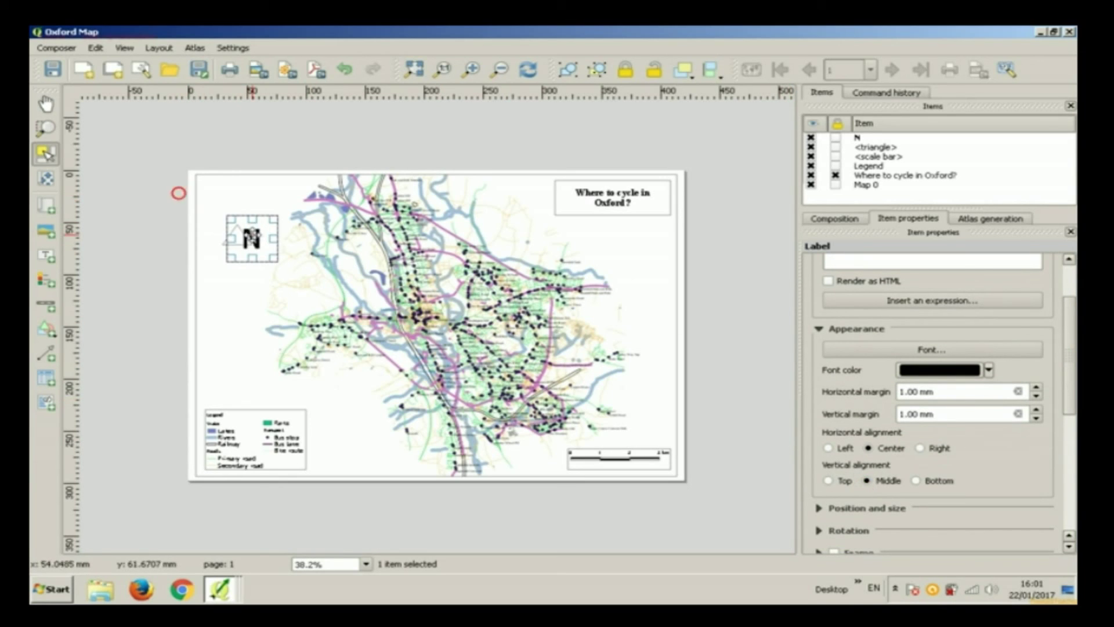
Step: Align the triangle and the N label with each other on both their horizontal and vertical centres
shift+click(224, 244)
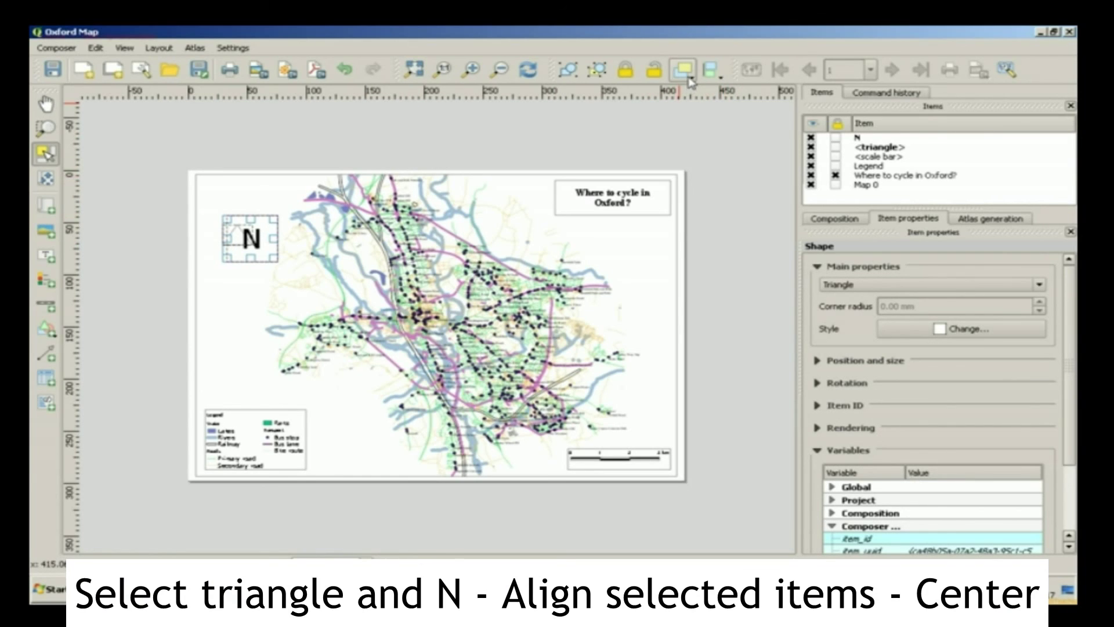
click(707, 80)
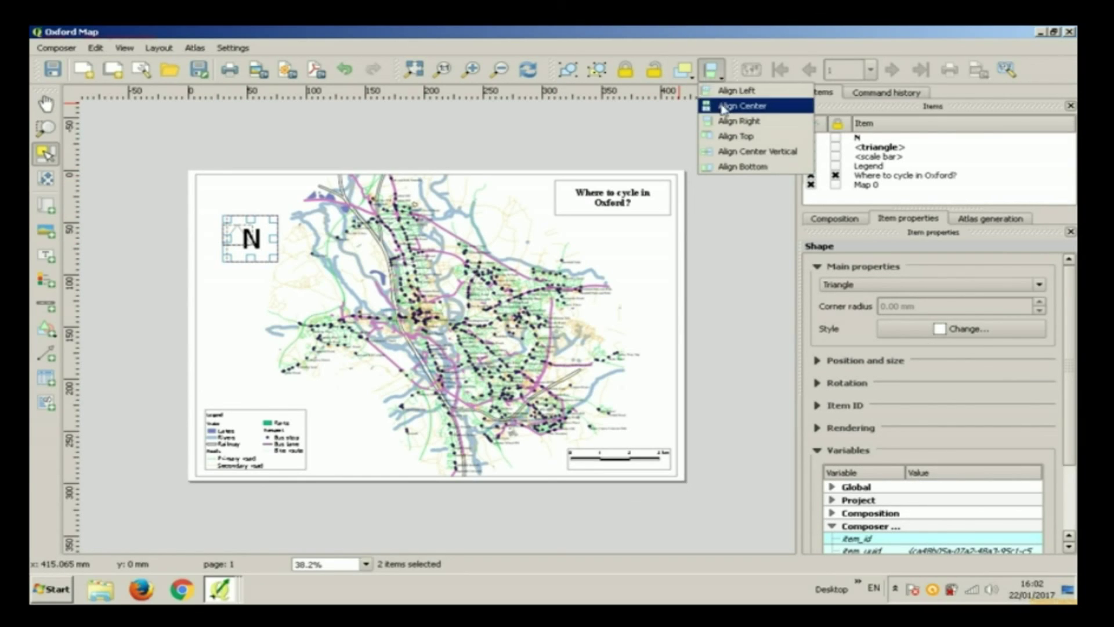
click(740, 106)
click(719, 80)
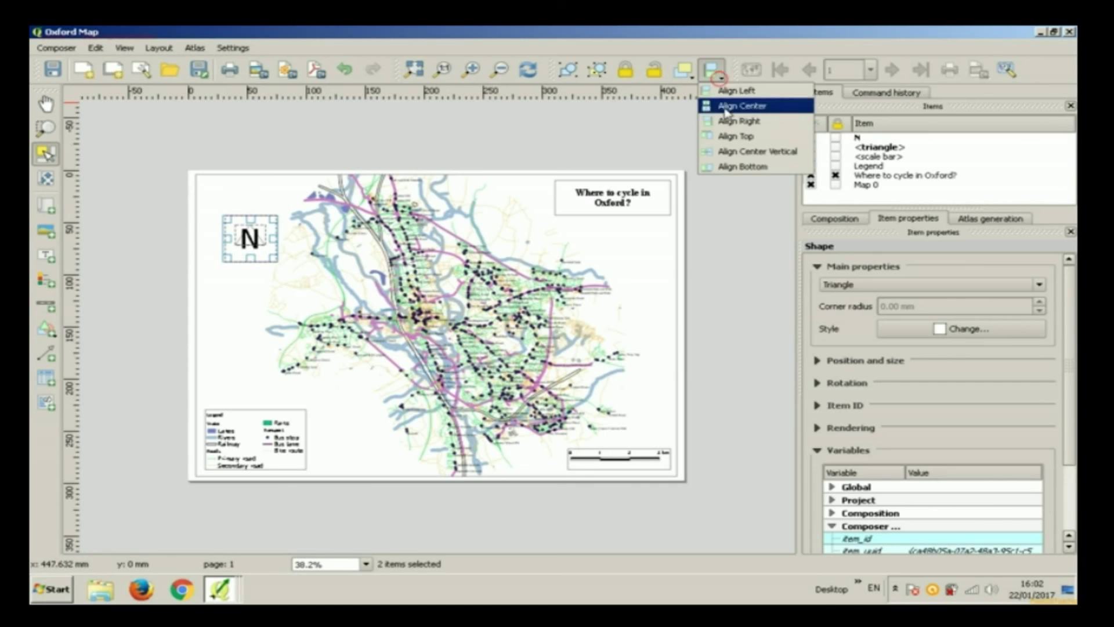
click(728, 151)
click(716, 122)
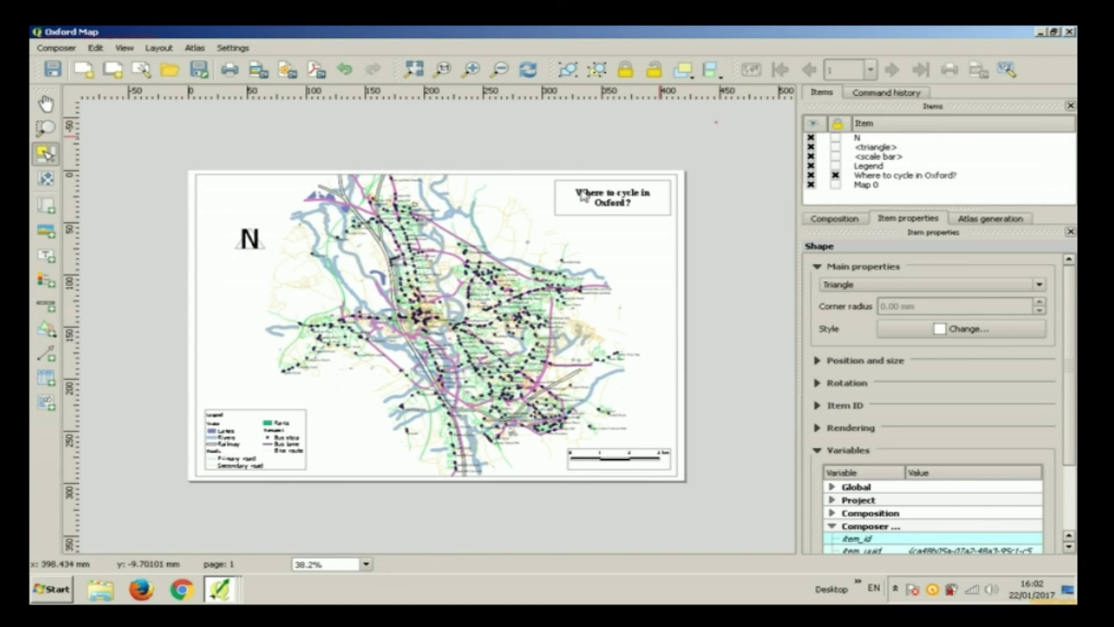
Step: Reduce the N label's font size so the letter fits inside the triangle
click(257, 244)
drag(129, 195, 349, 250)
click(256, 243)
click(237, 179)
click(141, 189)
click(264, 248)
click(1002, 350)
click(693, 261)
click(648, 411)
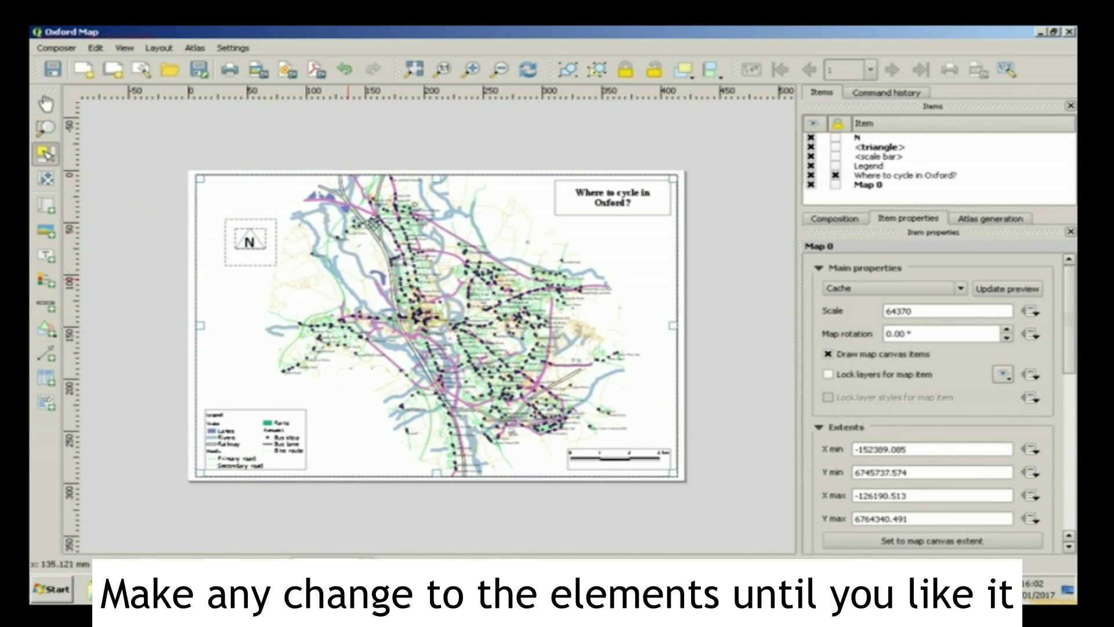
Step: Move the N label above the triangle and open the triangle's style for editing
click(250, 244)
drag(250, 244, 256, 216)
click(256, 242)
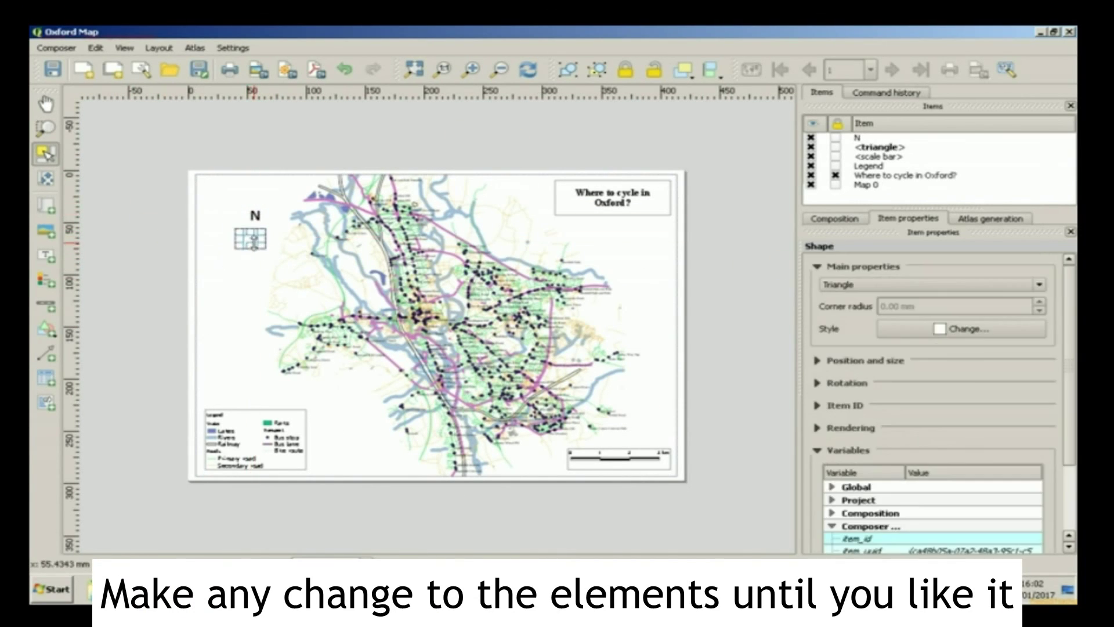
click(968, 329)
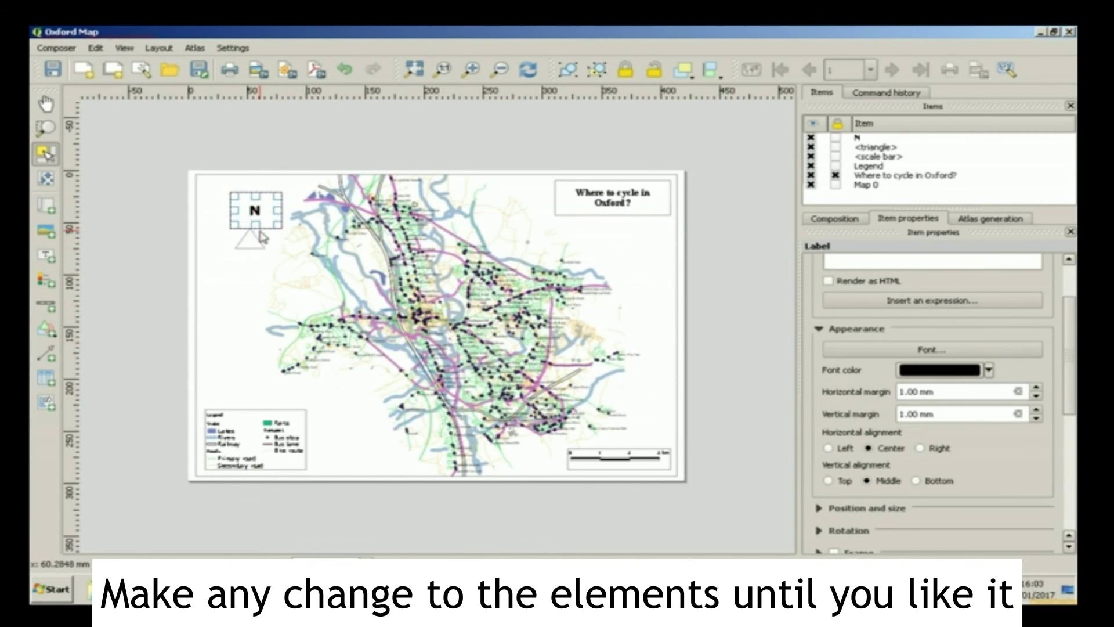
Step: Align the N label and the triangle on their vertical centres and group them into one north arrow
shift+click(249, 245)
click(711, 70)
click(744, 151)
click(684, 70)
click(717, 121)
click(567, 71)
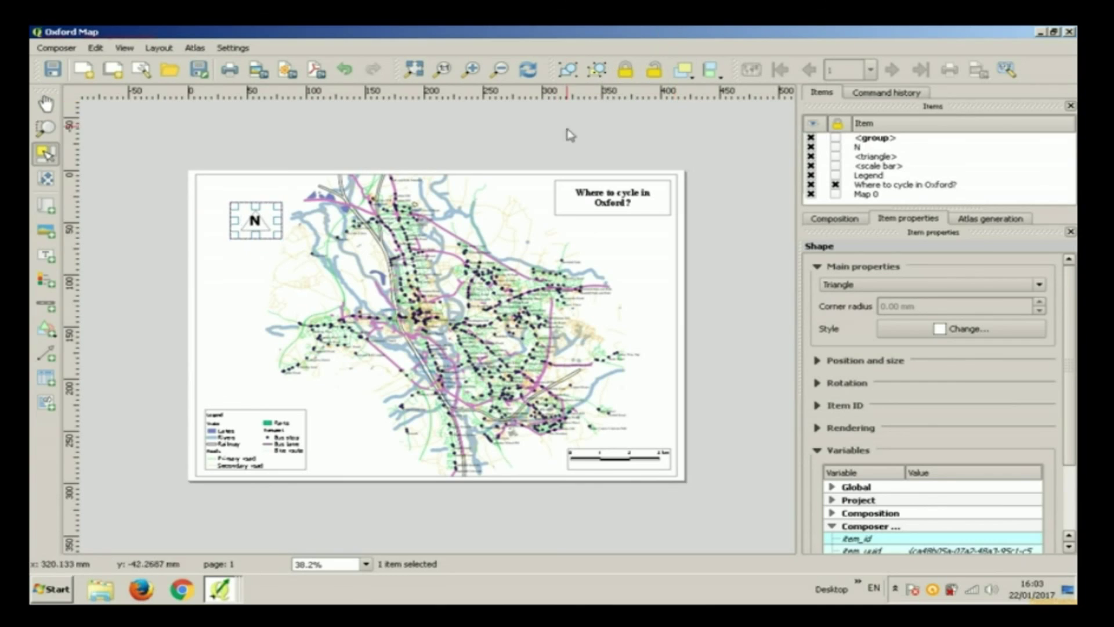
Step: Unlock all items and move the north arrow group into the map's upper-left corner
click(625, 70)
click(259, 222)
click(654, 70)
click(288, 151)
drag(260, 222, 221, 182)
click(253, 157)
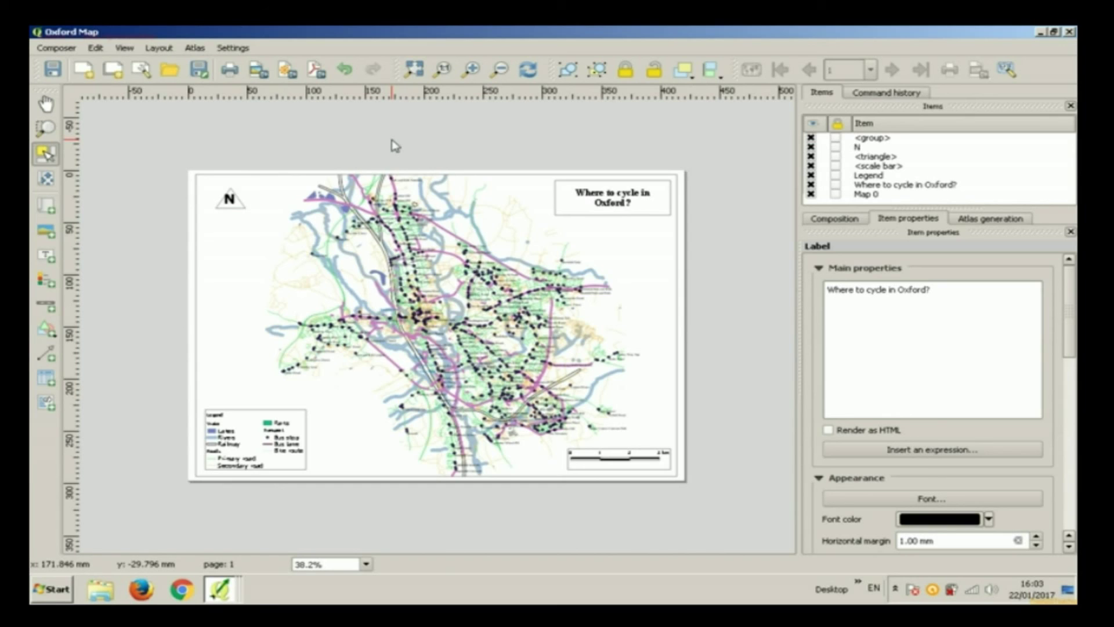
Step: Export the composition as a PDF named "oXFORD cYCLE MAP" in the Udemy folder
click(57, 48)
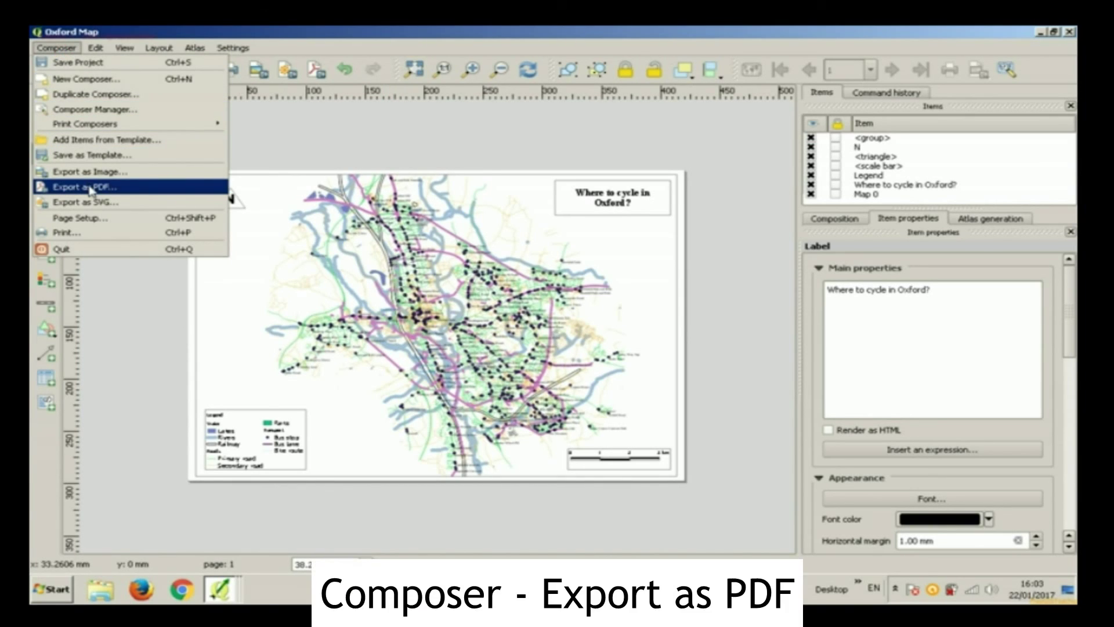
click(420, 36)
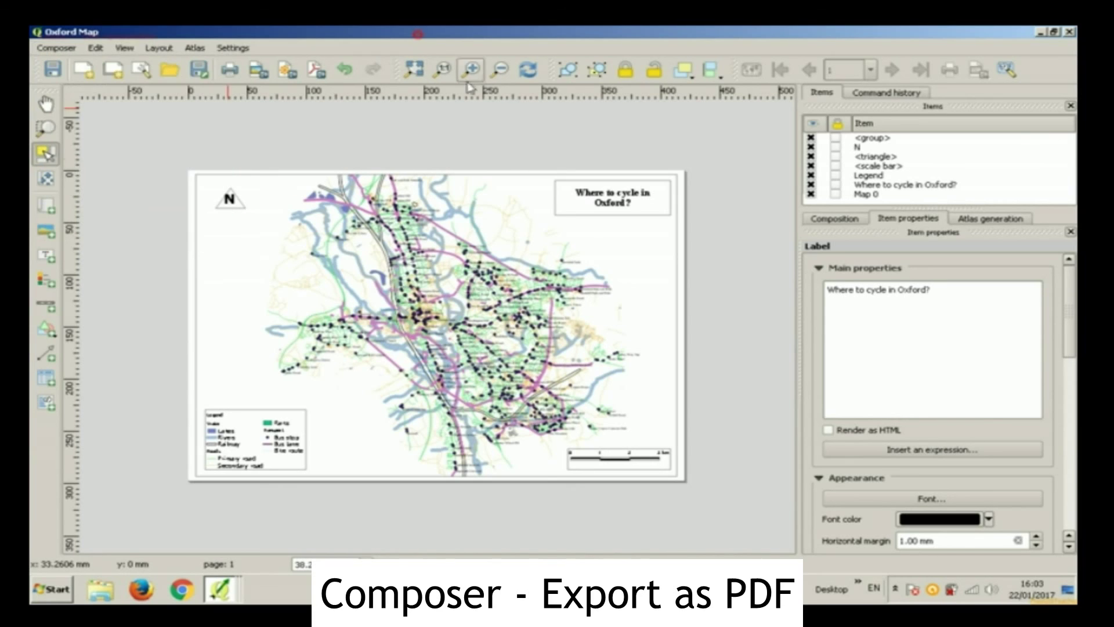
click(53, 48)
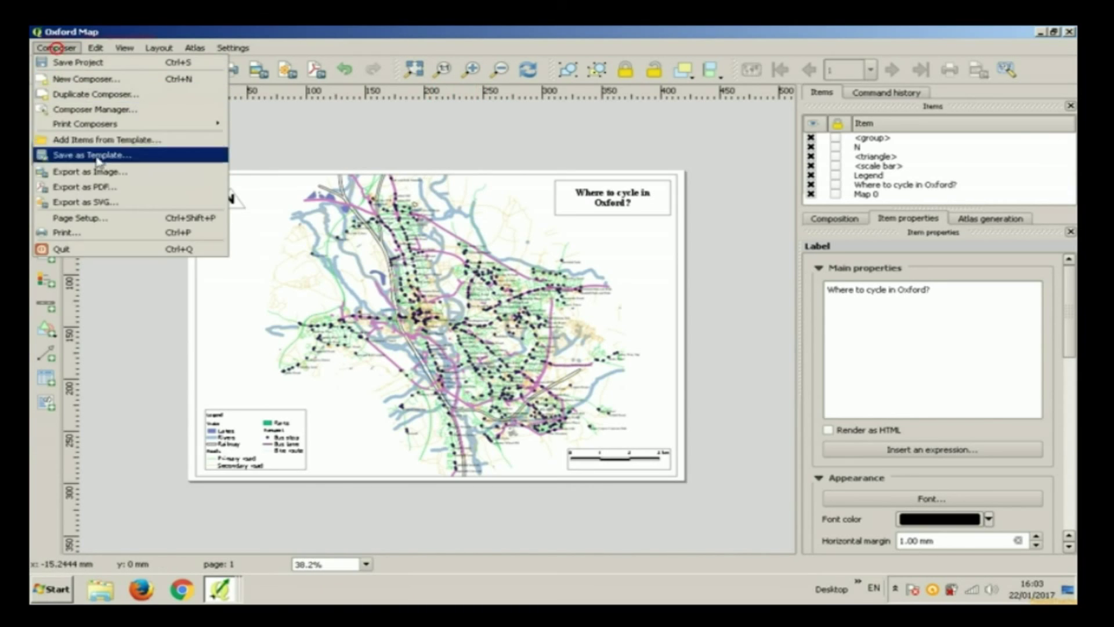
click(100, 192)
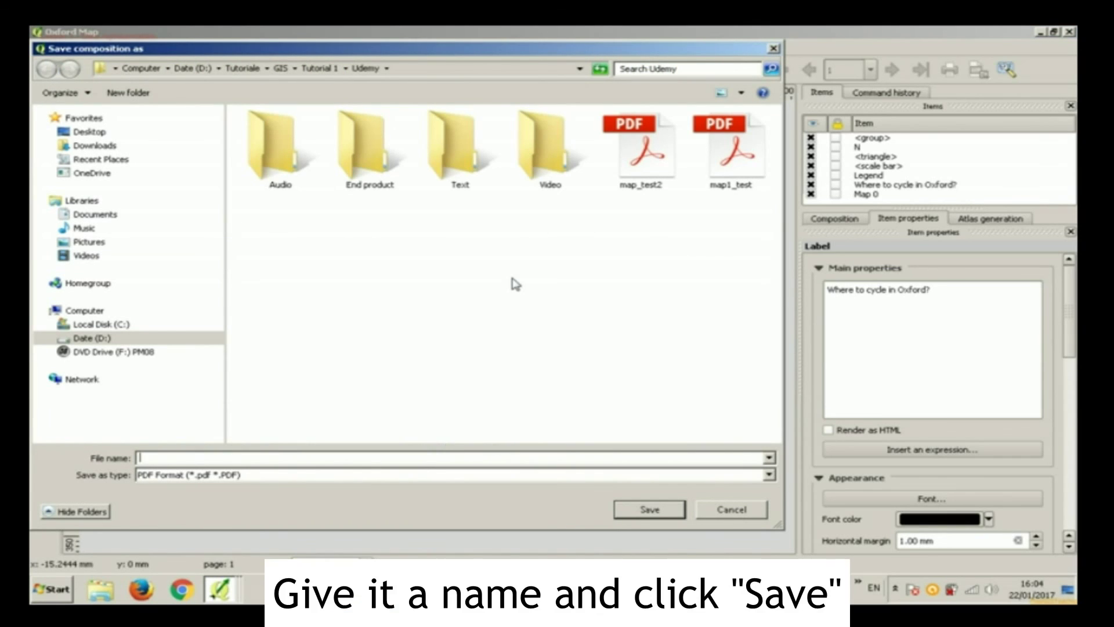
text(oXFORD cYCLE MAP)
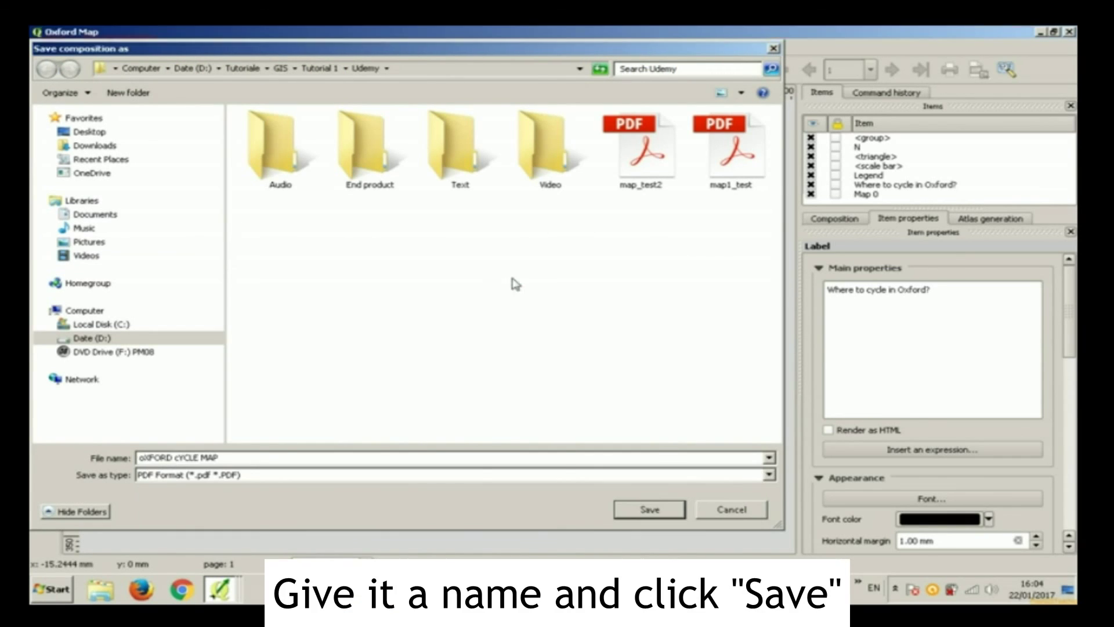
key(Return)
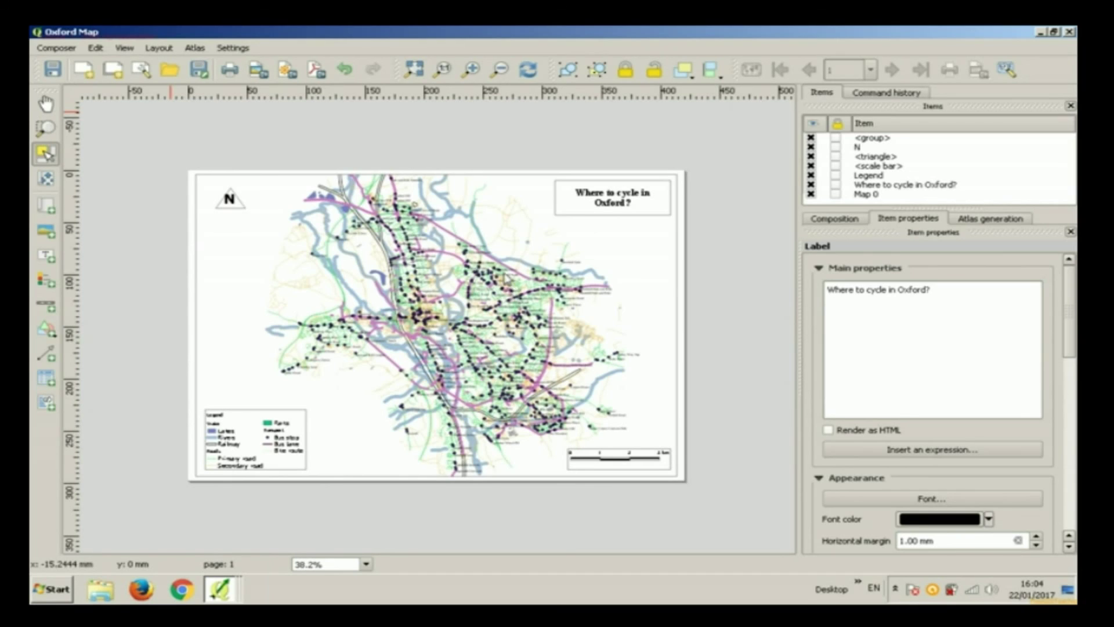